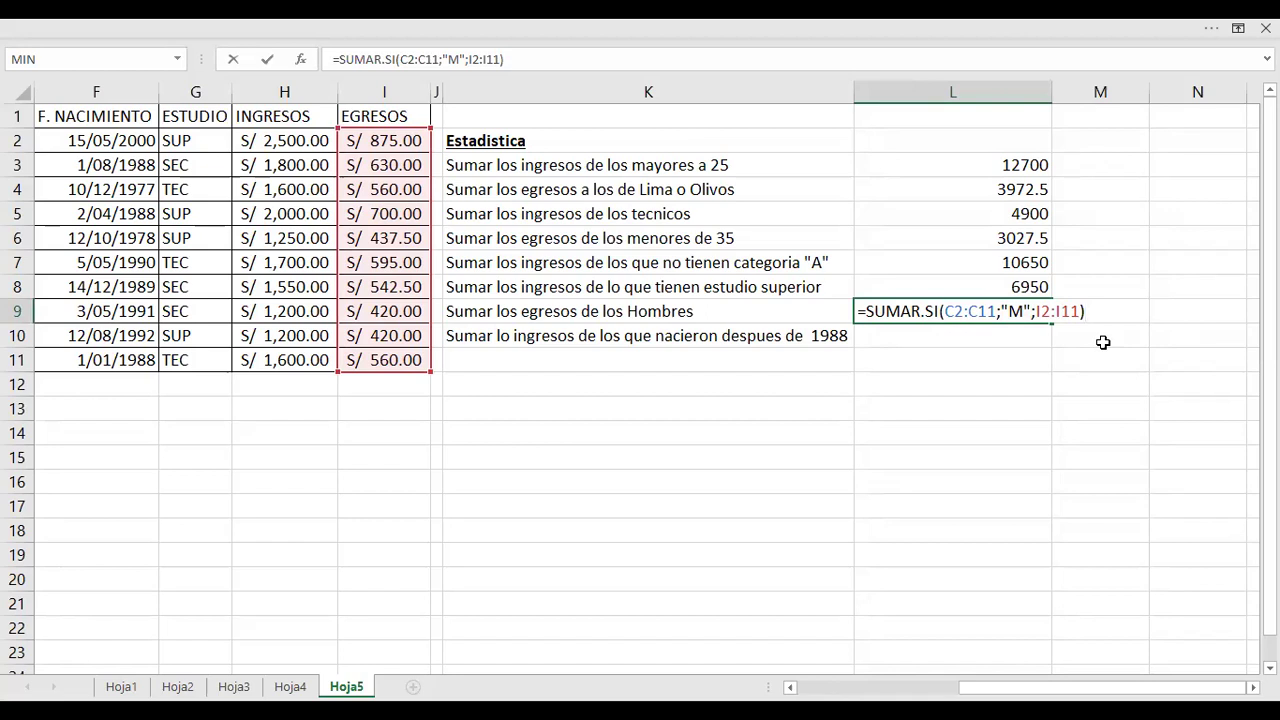
Commit the men's expense total 2660 in L9 and correct K10 to read 'Sumar los ingresos…'
key("Return")
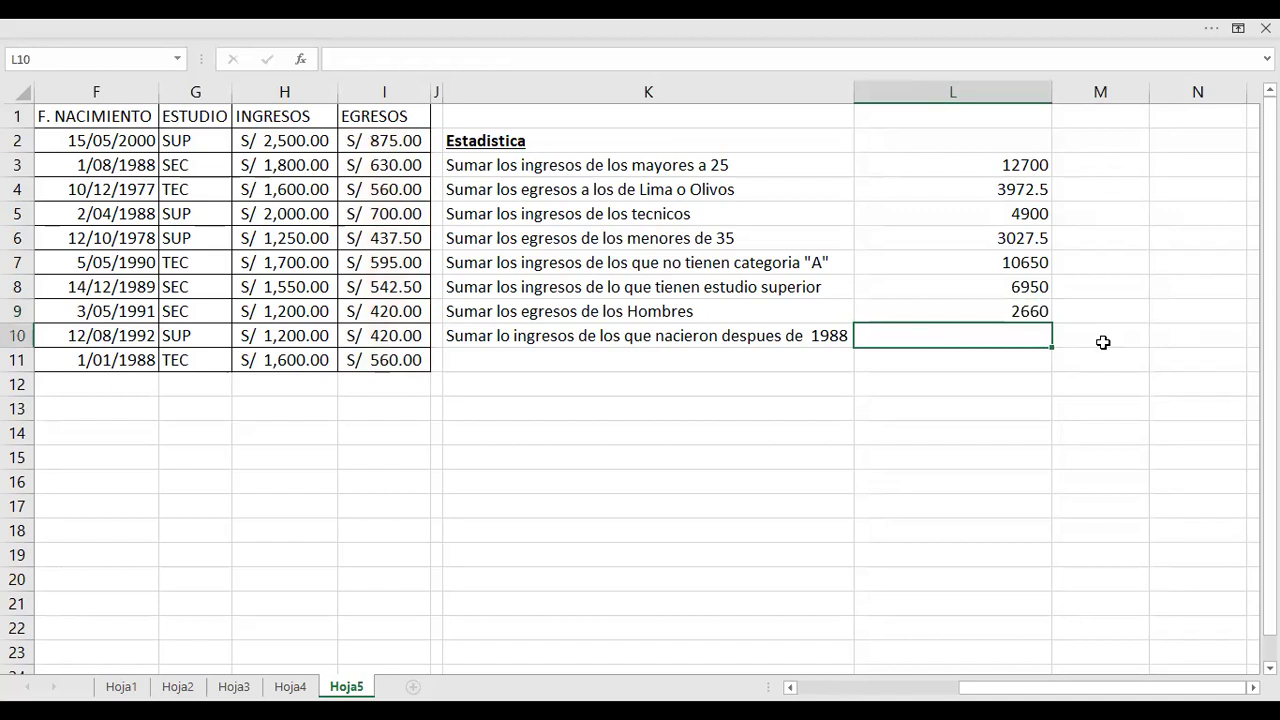
left_click(509, 339)
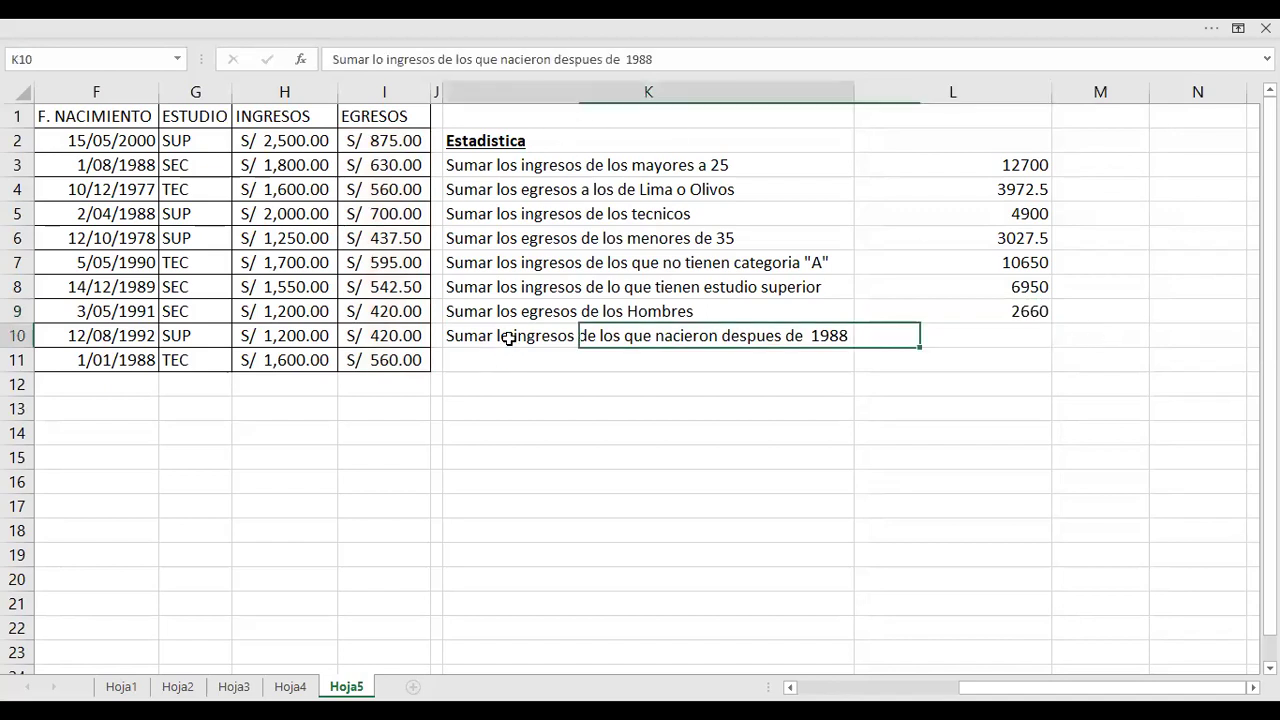
type("s")
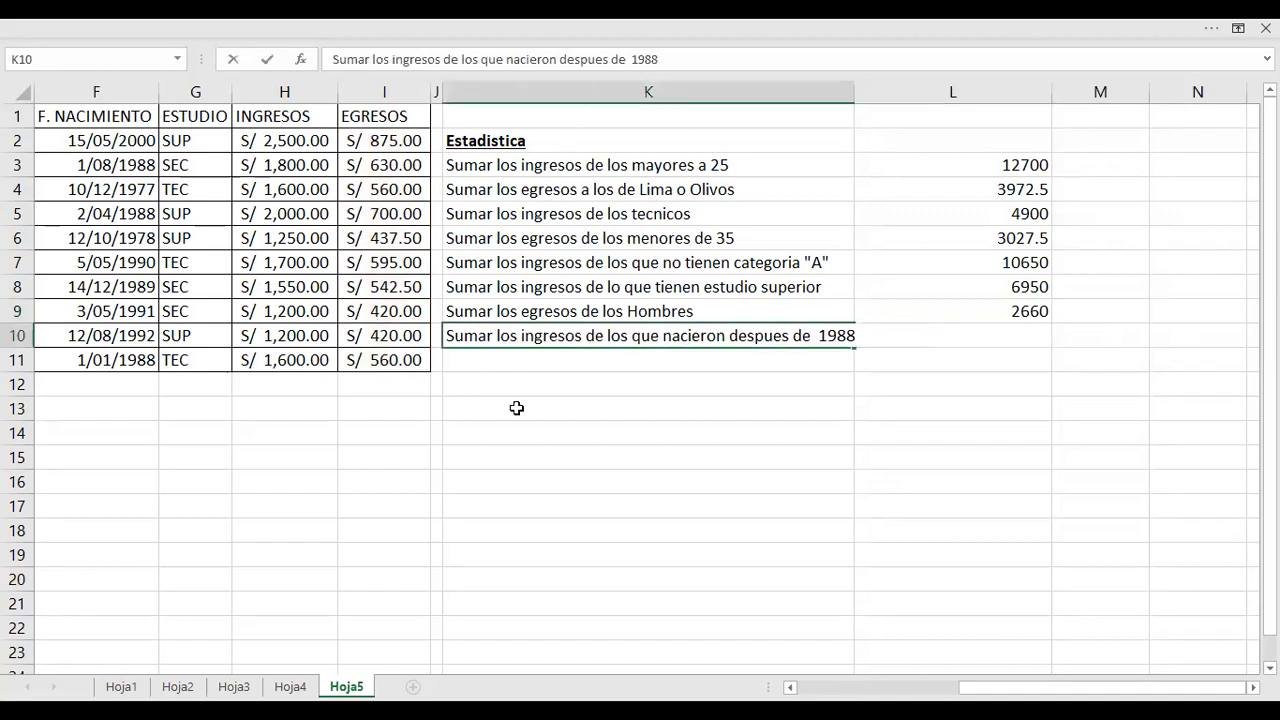
key("Return")
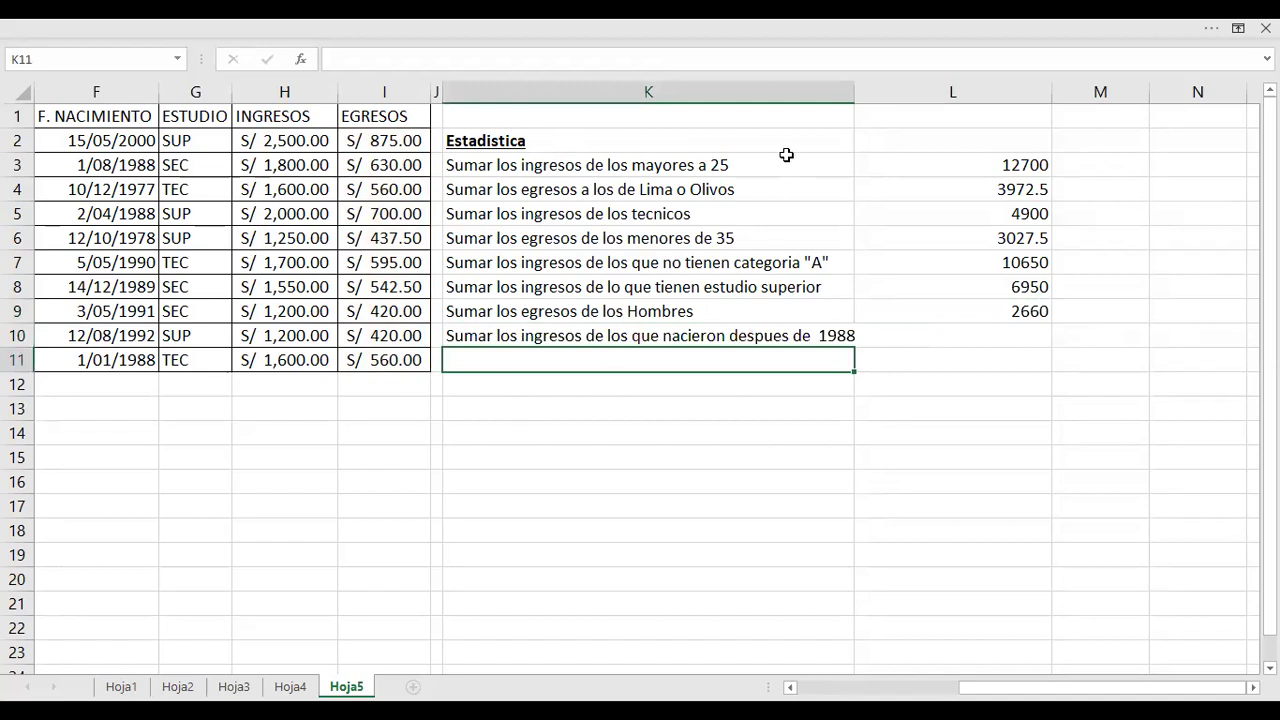
left_click(949, 323)
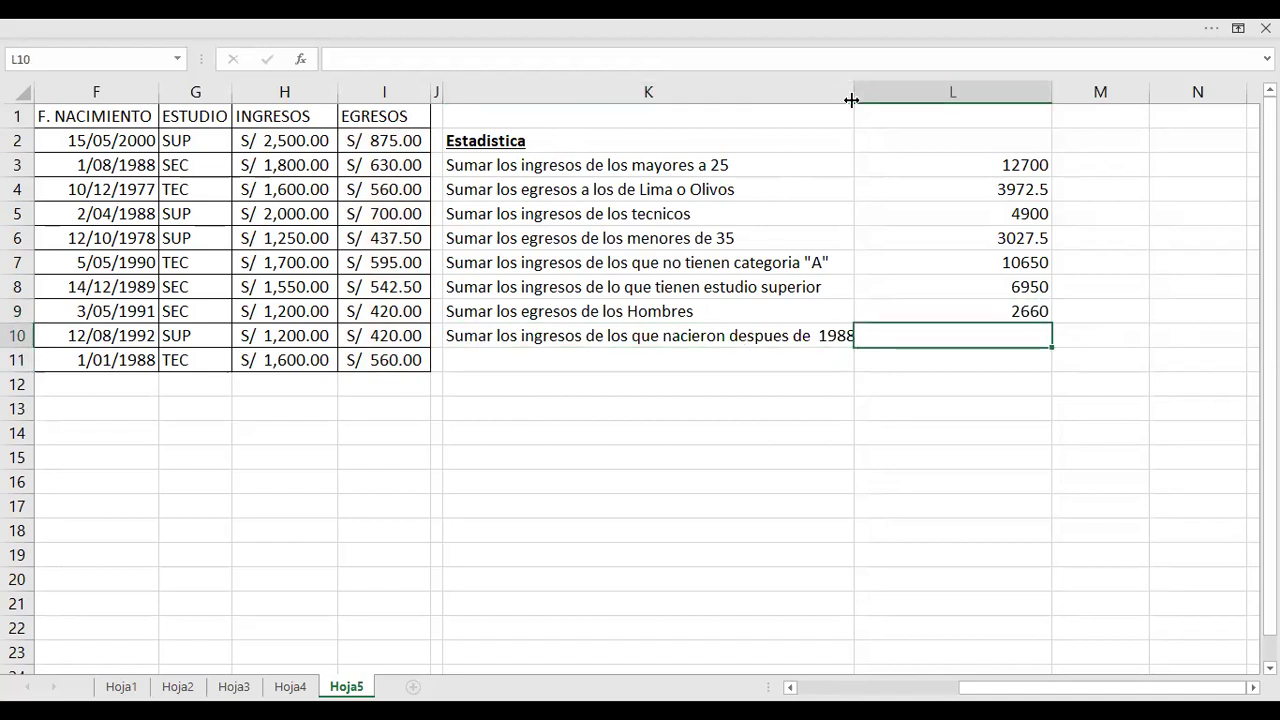
Autofit column K so the full K10 question shows before column L
double_click(852, 92)
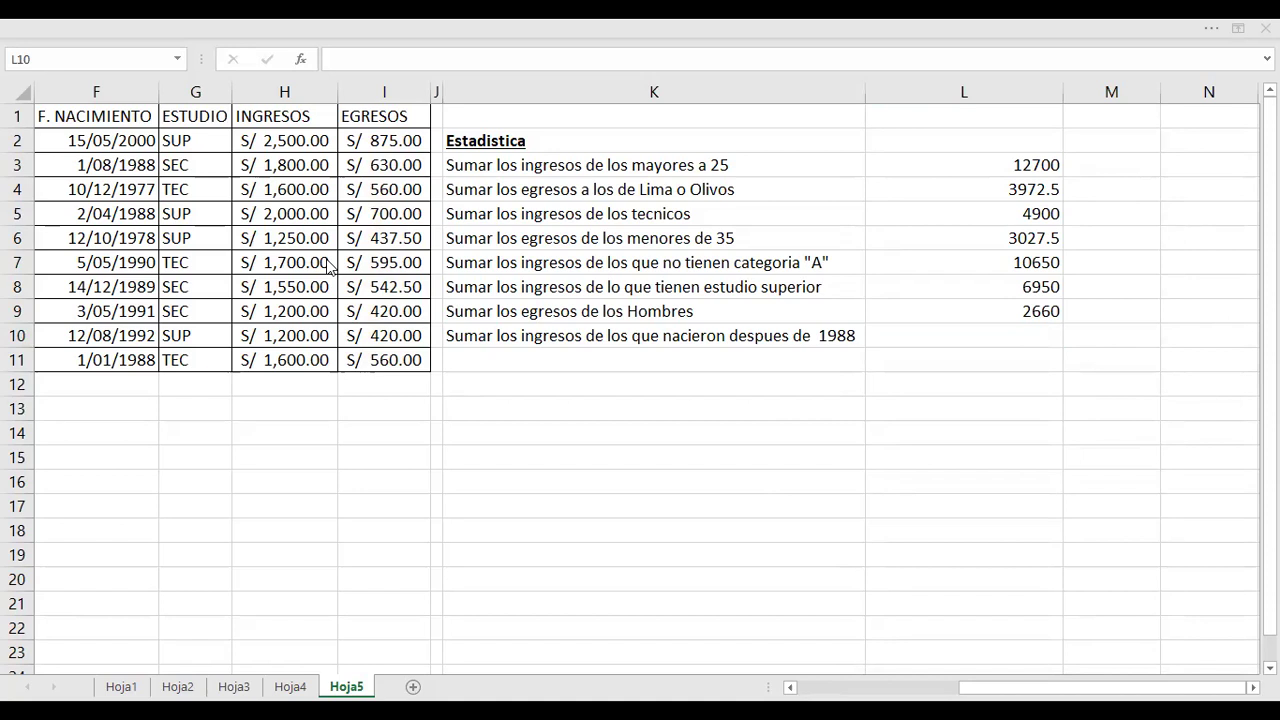
left_click(957, 339)
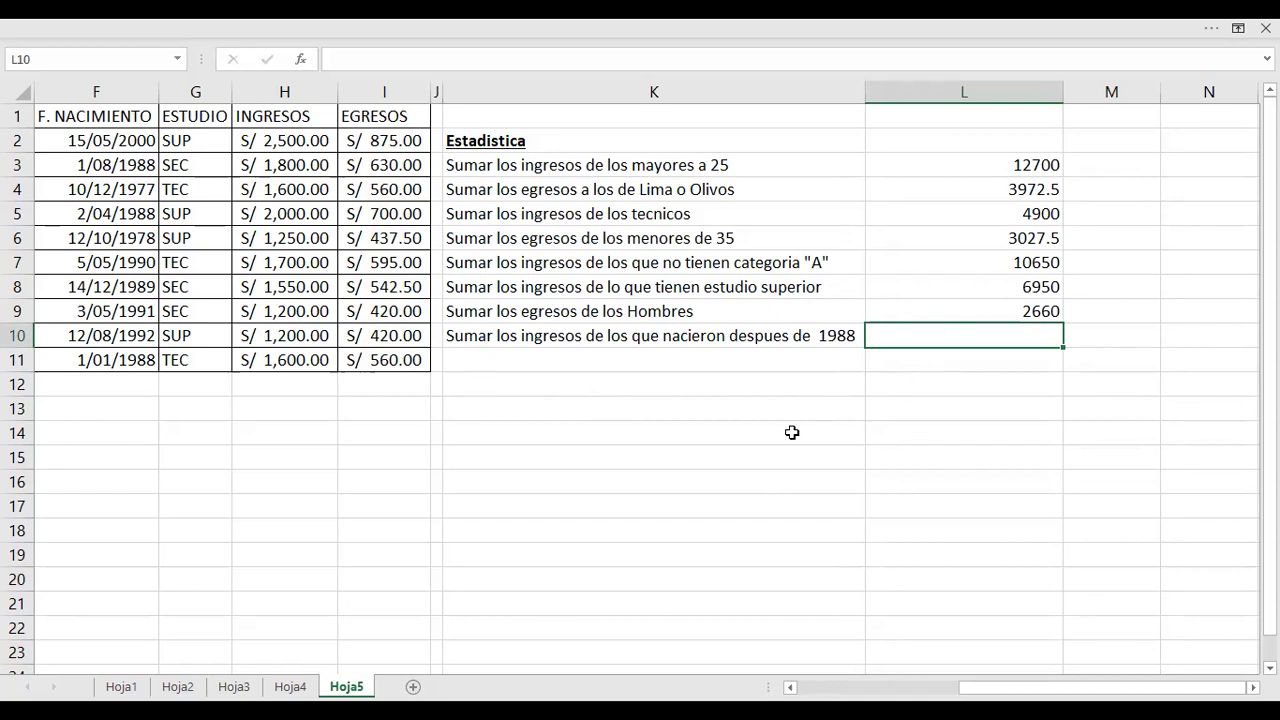
Begin =SUMAR.SI in L10 with birth dates F2:F11 as the criteria range
type("=")
type("suma")
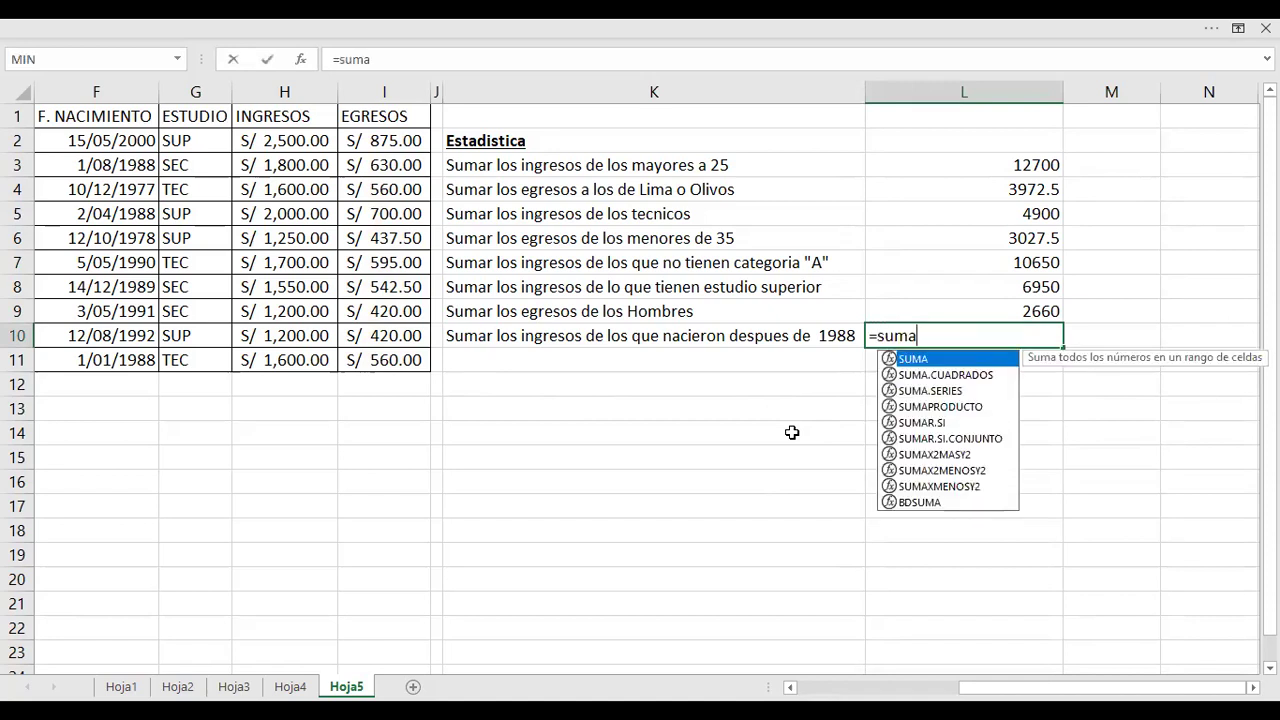
key("Down")
key("Down")
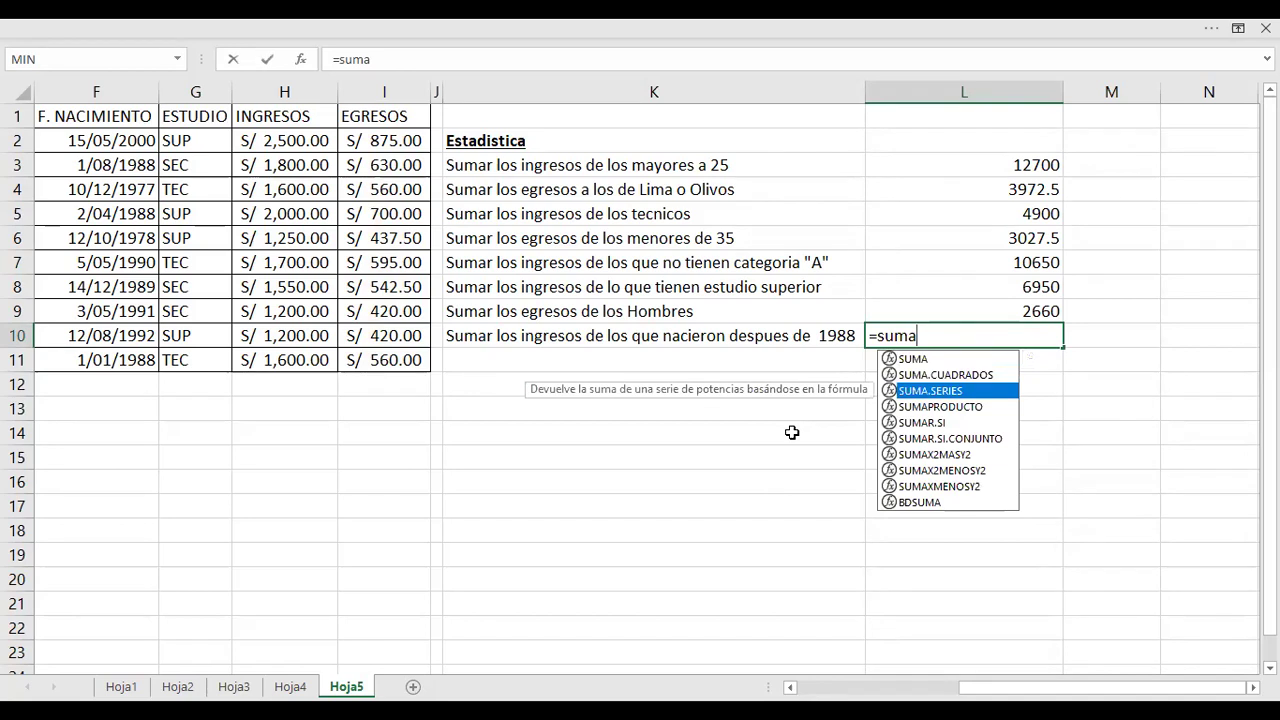
key("Down")
key("Down")
key("Tab")
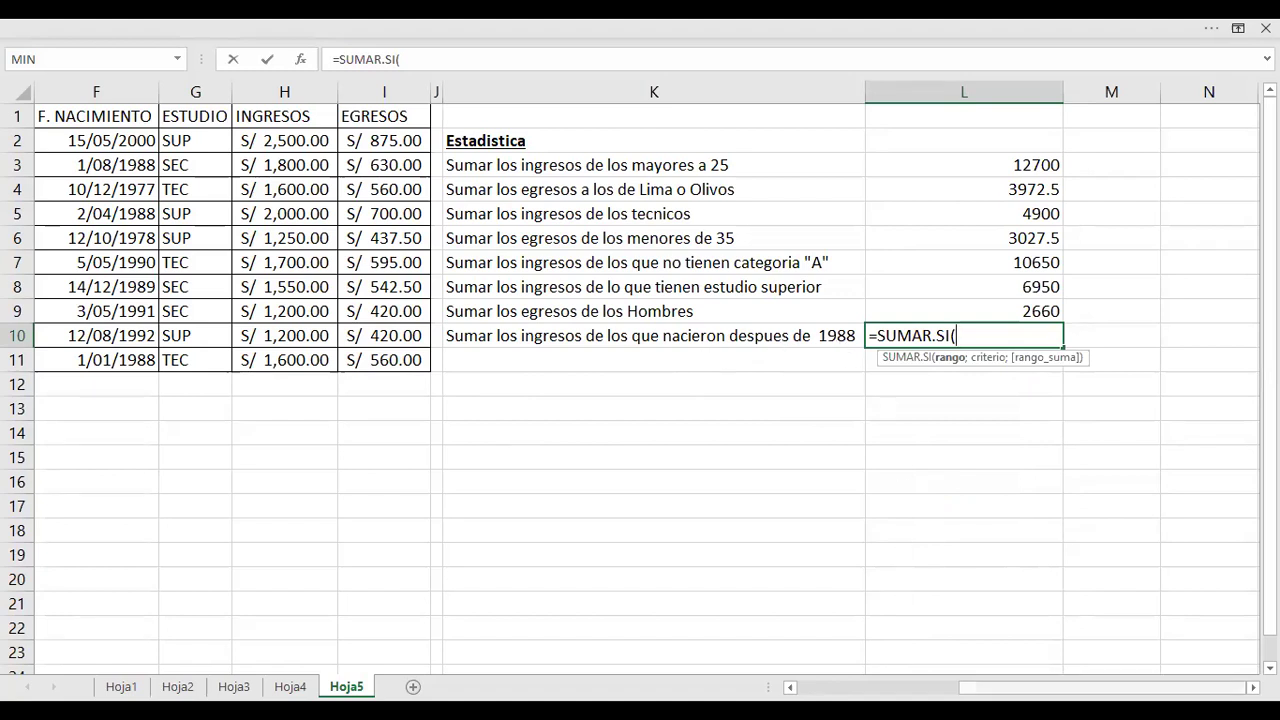
left_click_drag(1010, 688, 930, 688)
left_click(300, 145)
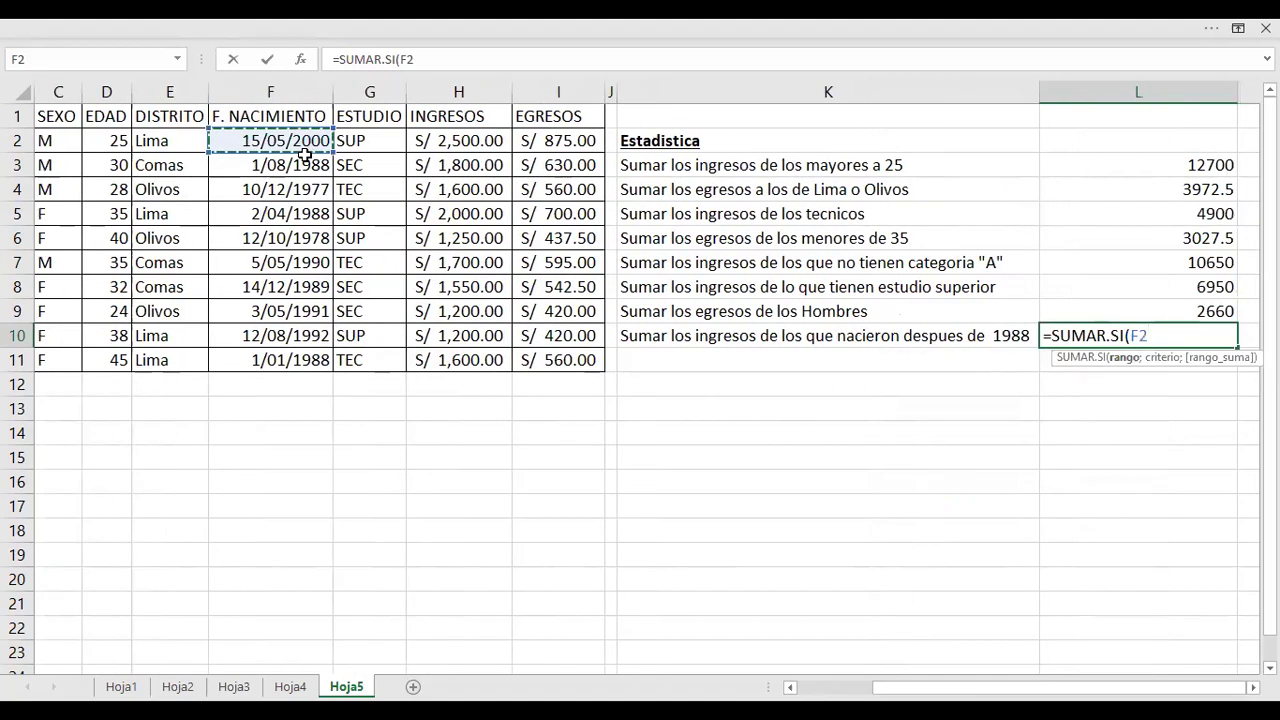
left_click(290, 350, "shift")
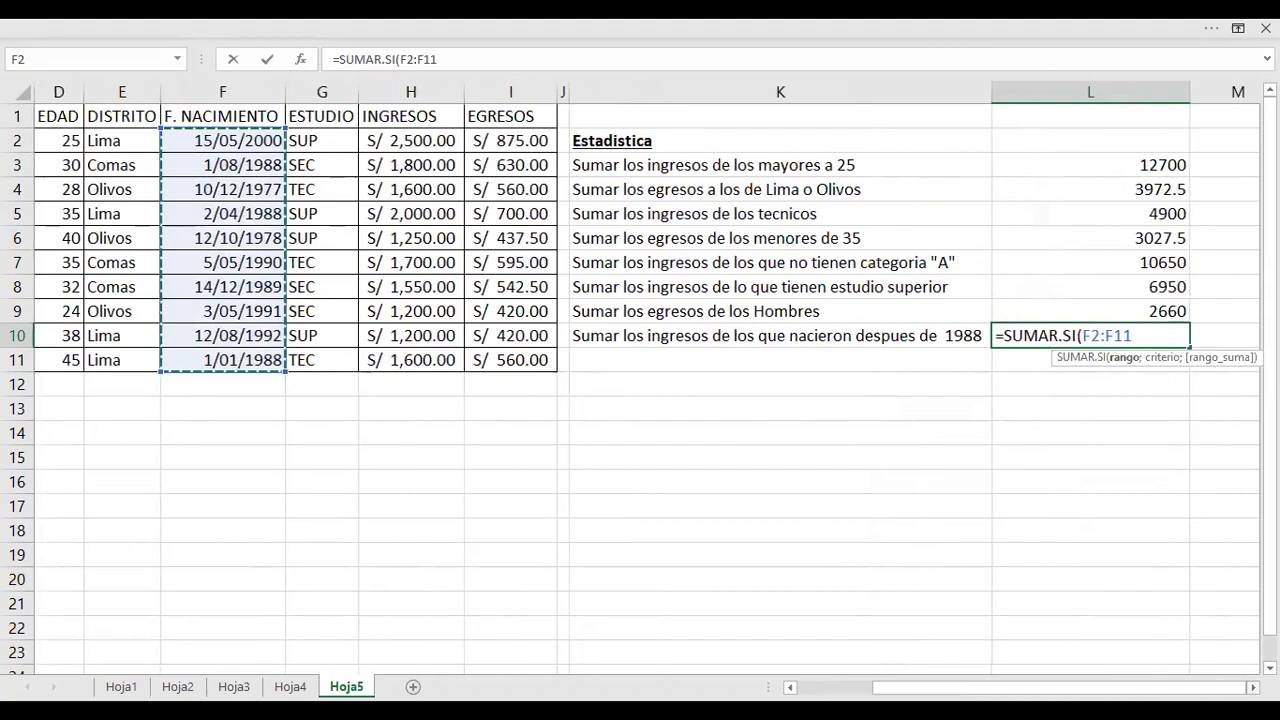
scroll(640, 380, "right", 3)
type(";")
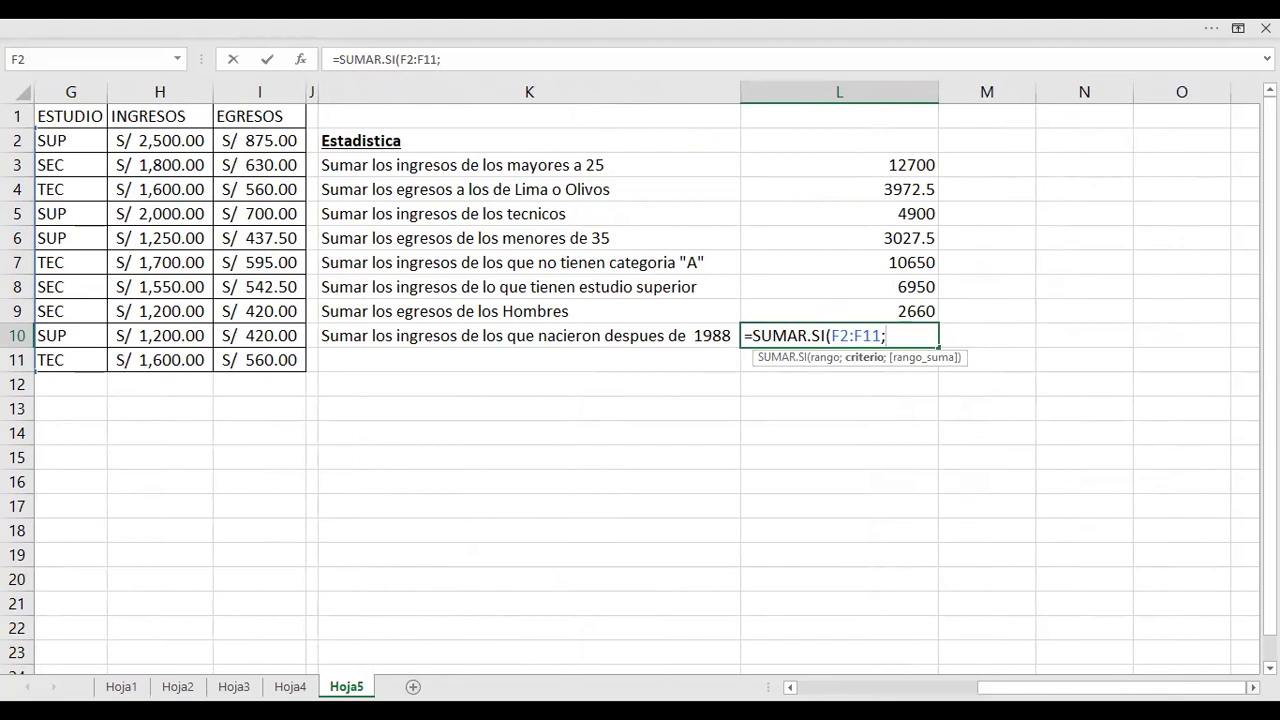
Add the quoted criterion ">31/12/1988" after F2:F11 in the L10 formula
type(">")
type("31/12/1980")
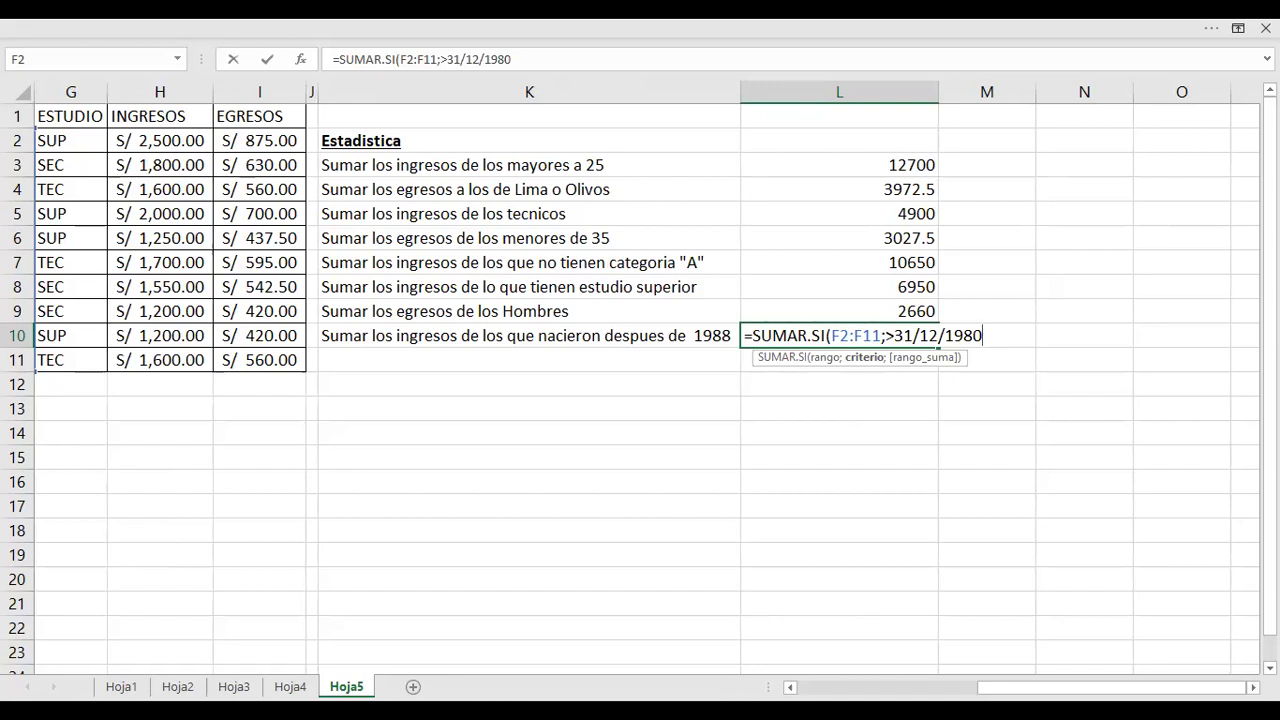
left_click(885, 337)
type("\"")
left_click(1000, 336)
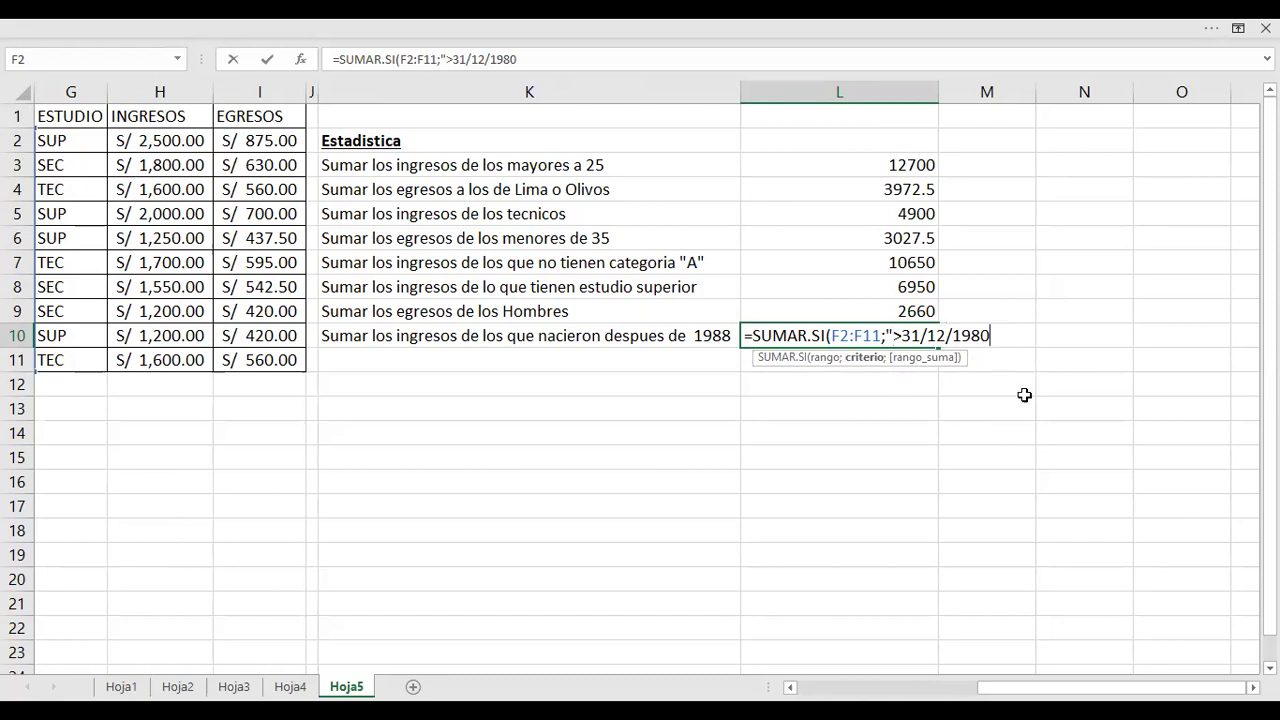
type("\"")
type(";")
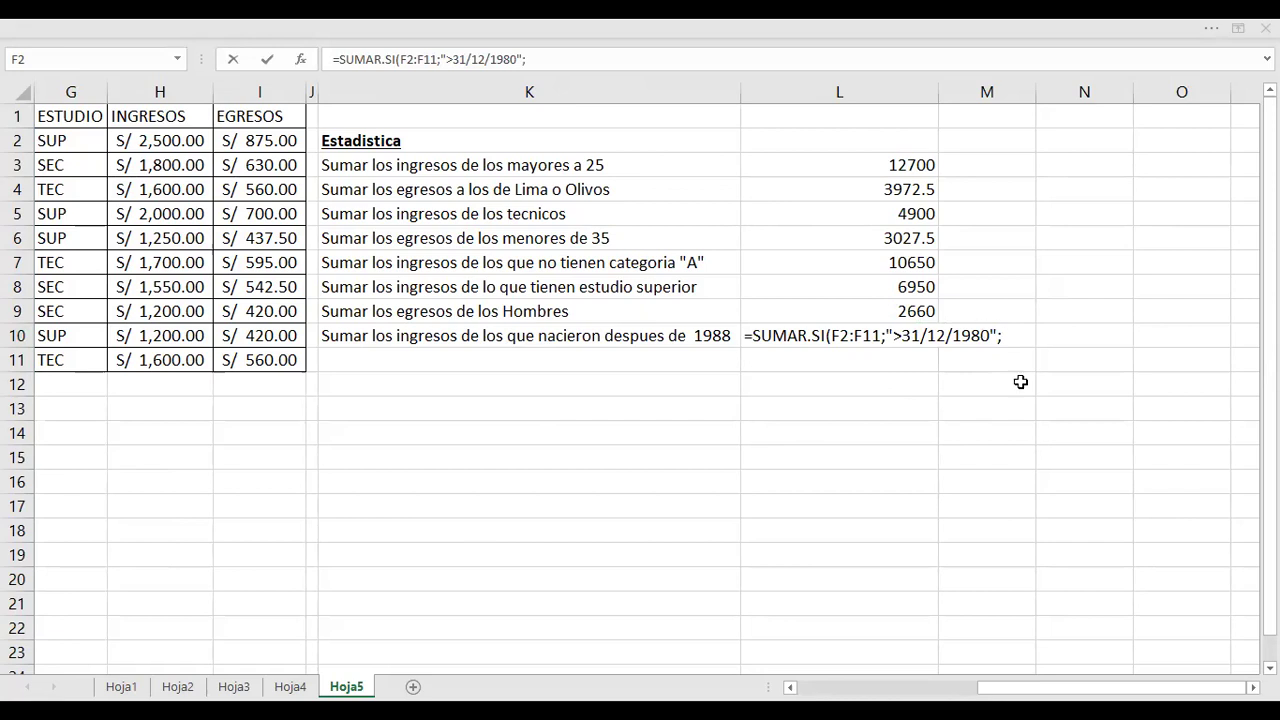
key("BackSpace")
type("8")
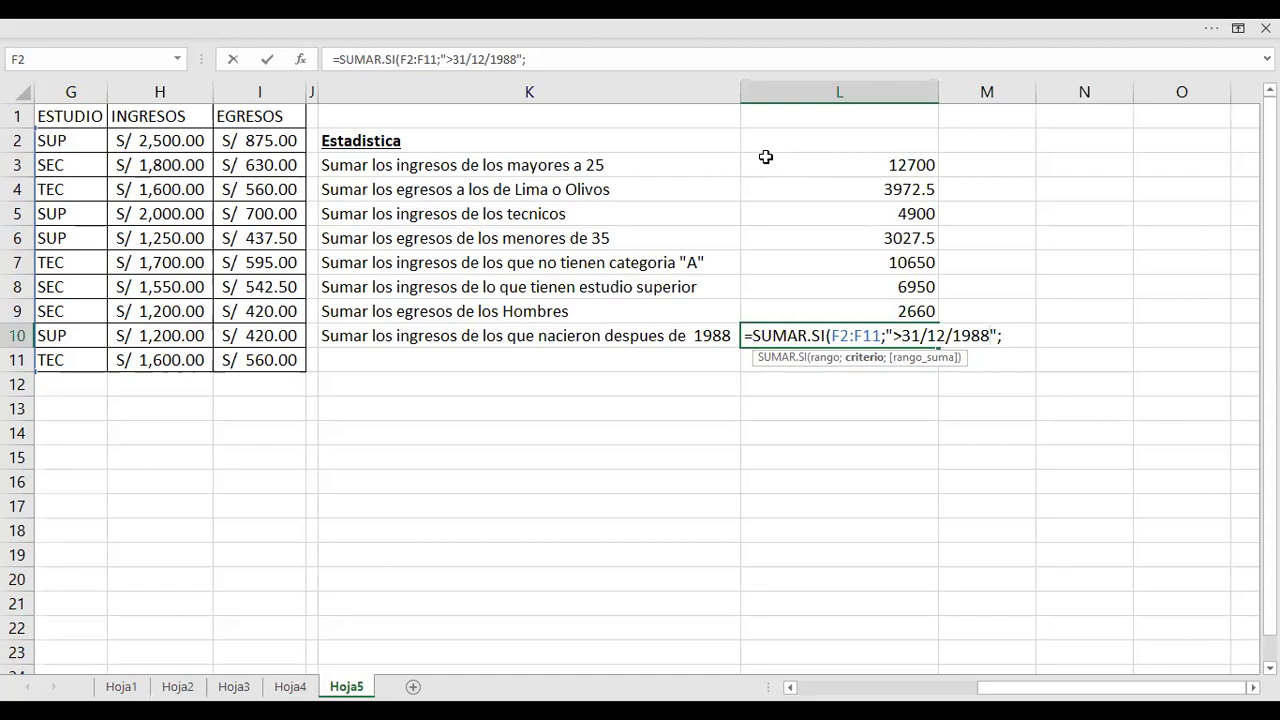
key("alt+Tab")
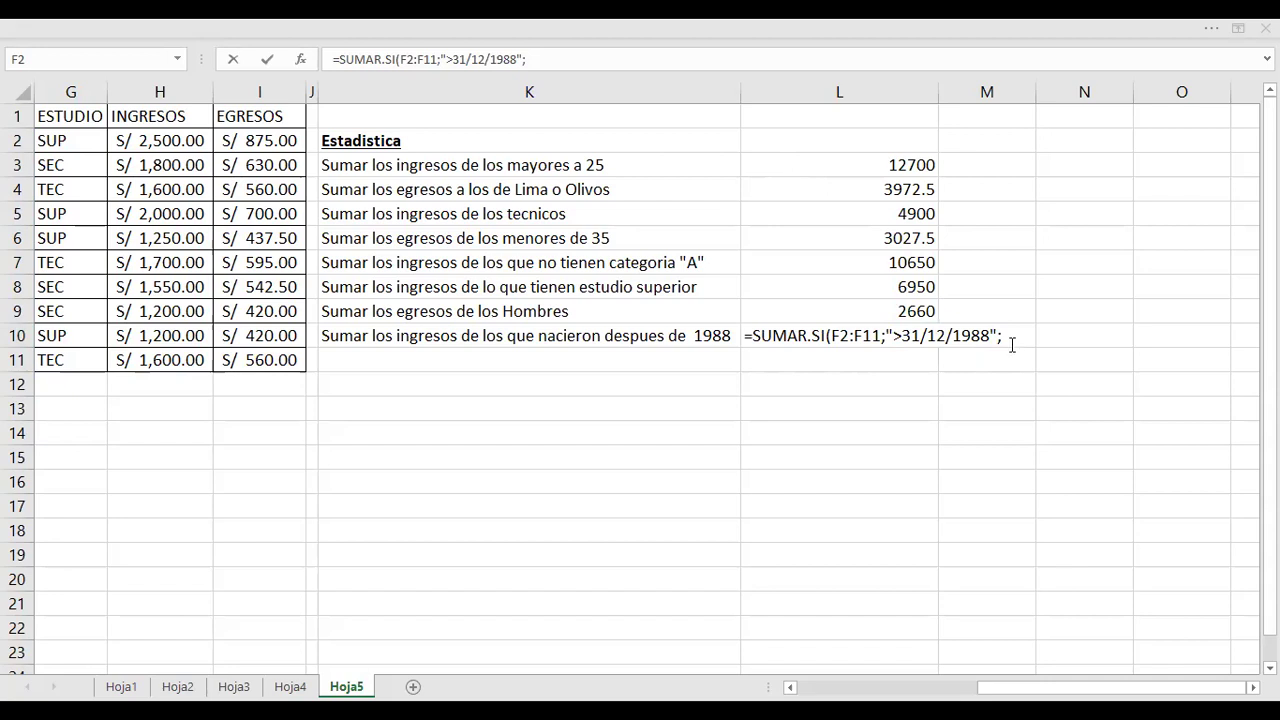
key("F2")
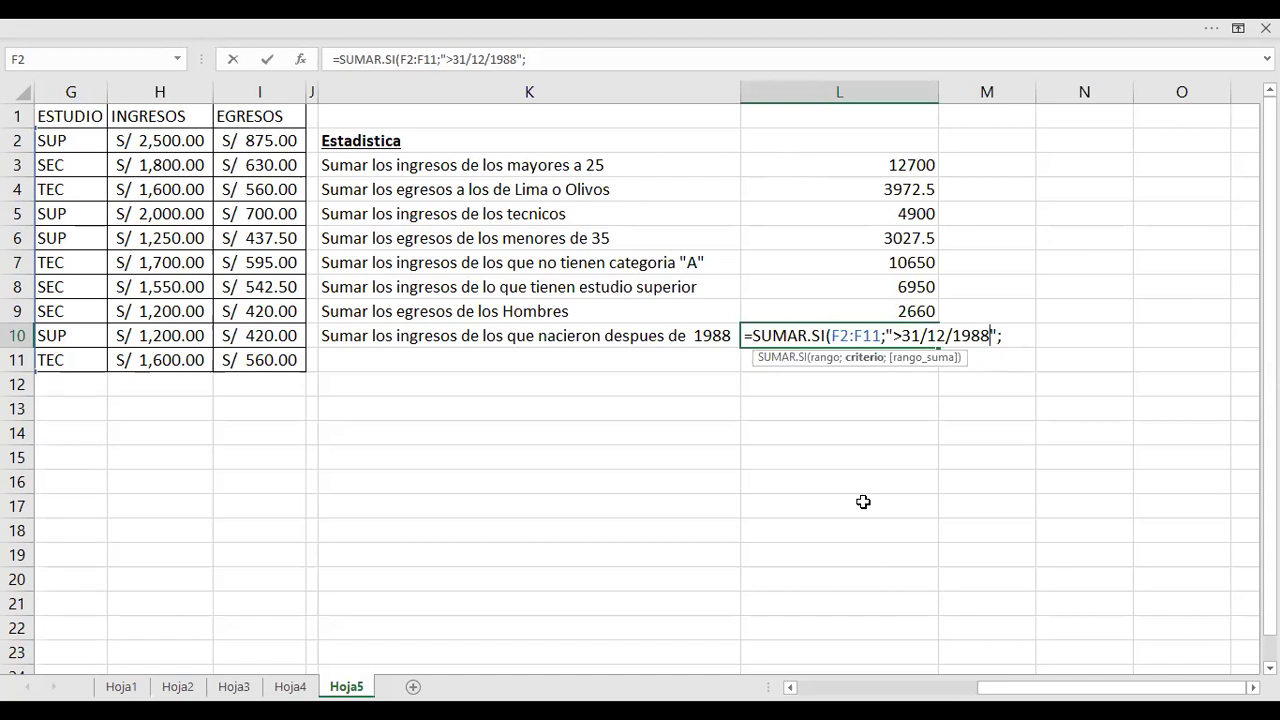
left_click(1020, 331)
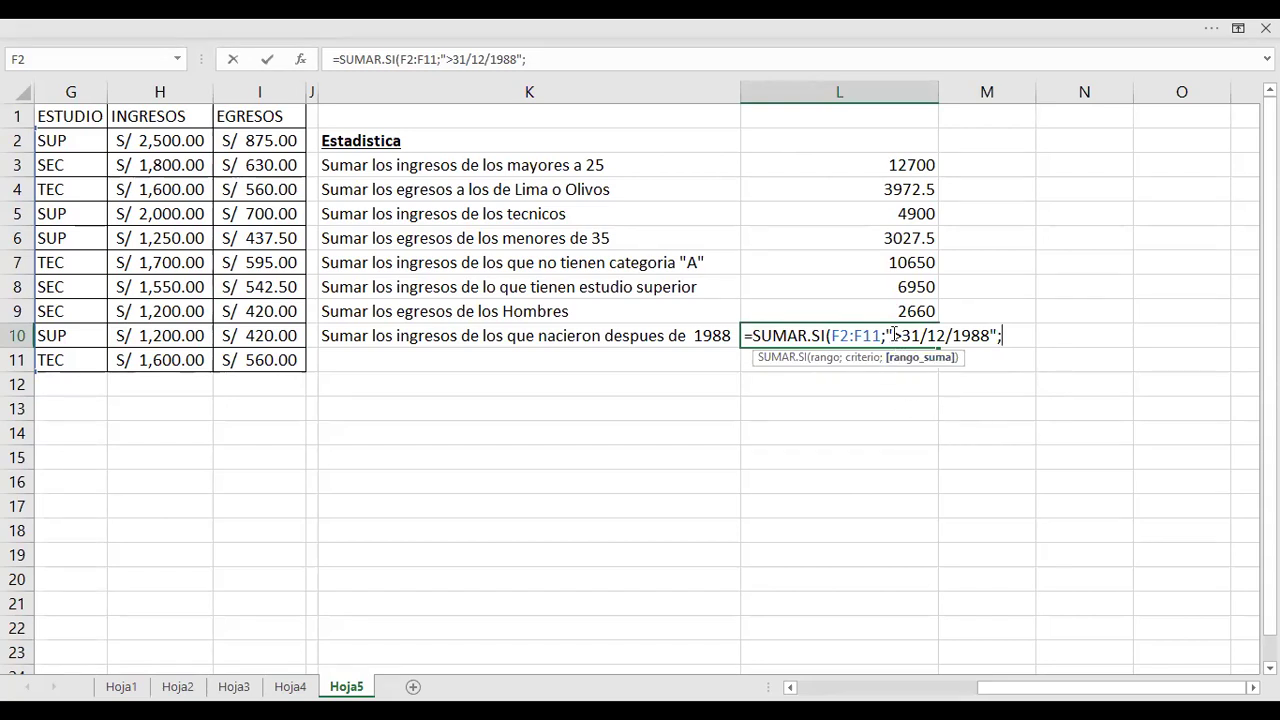
left_click_drag(893, 335, 991, 335)
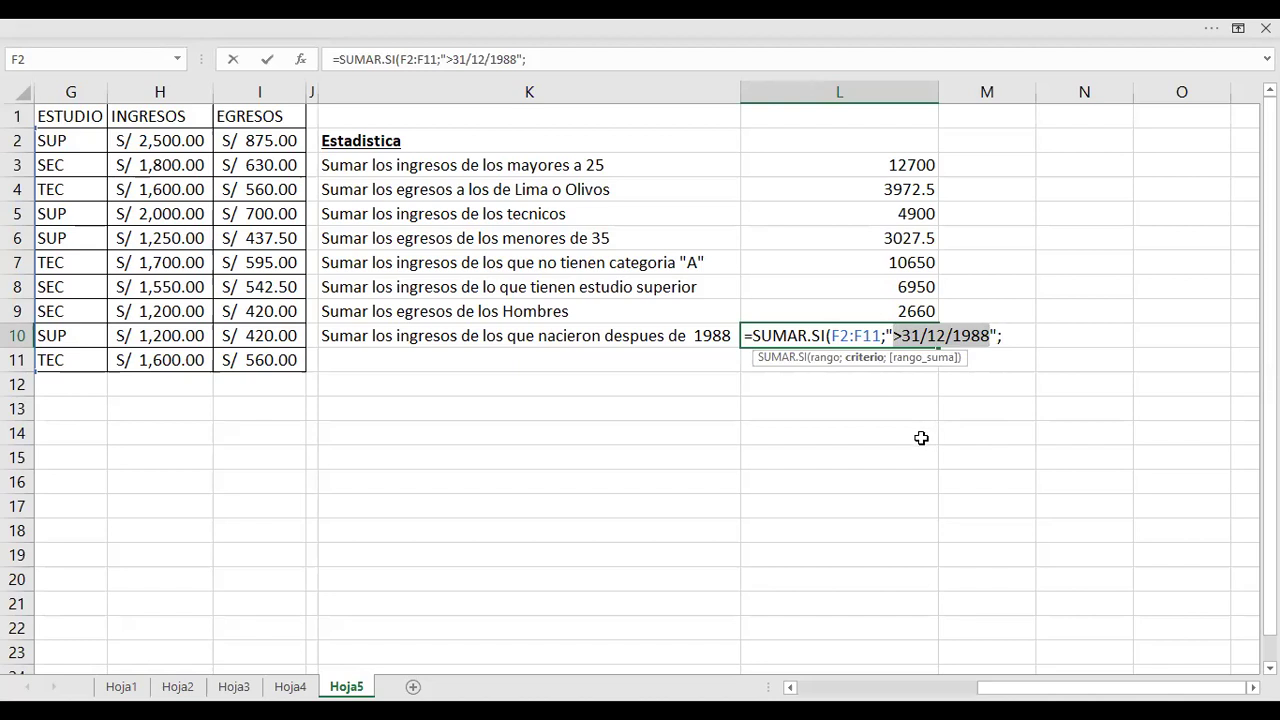
left_click(1016, 340)
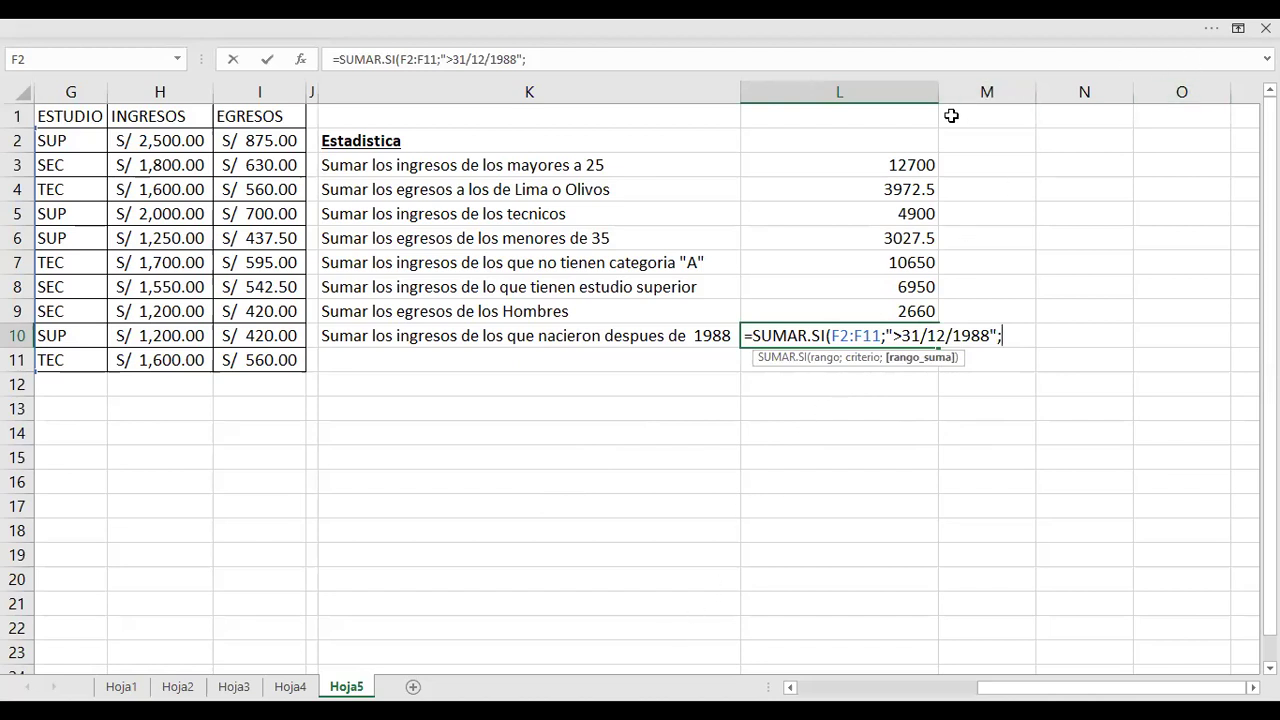
Decline Excel's suggested correction of the unfinished L10 formula and keep editing it
key("Return")
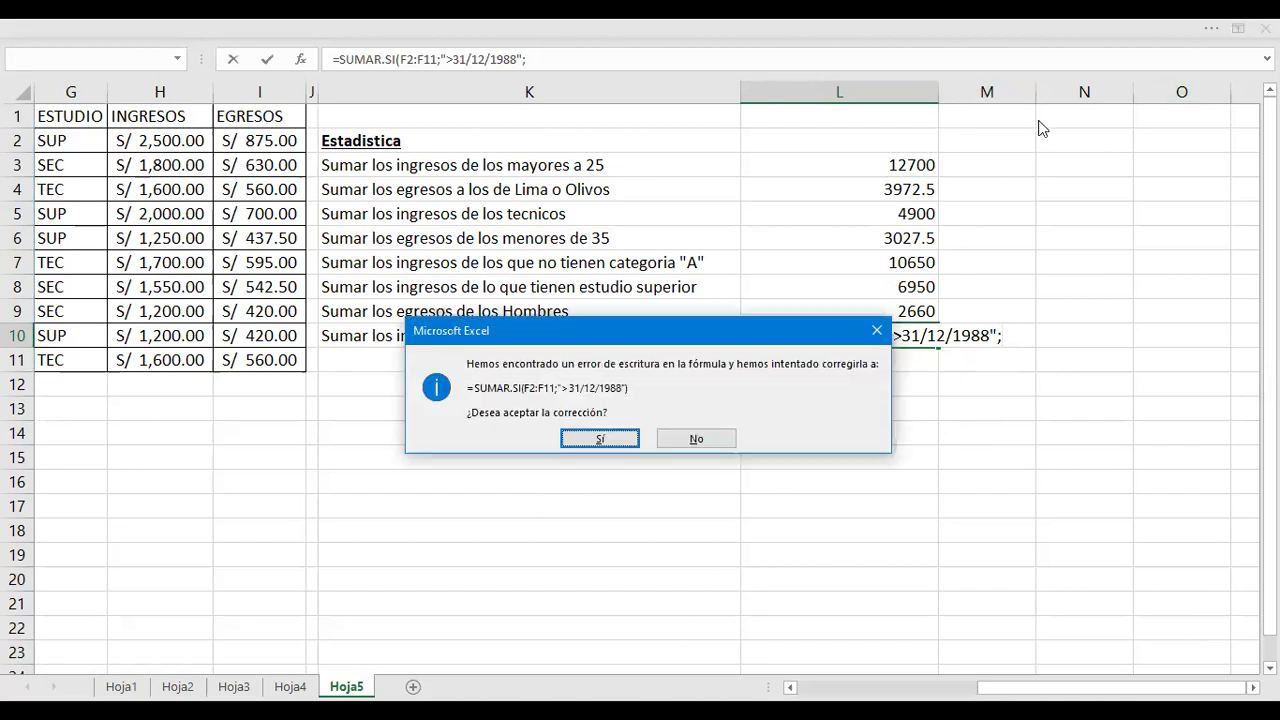
left_click(725, 443)
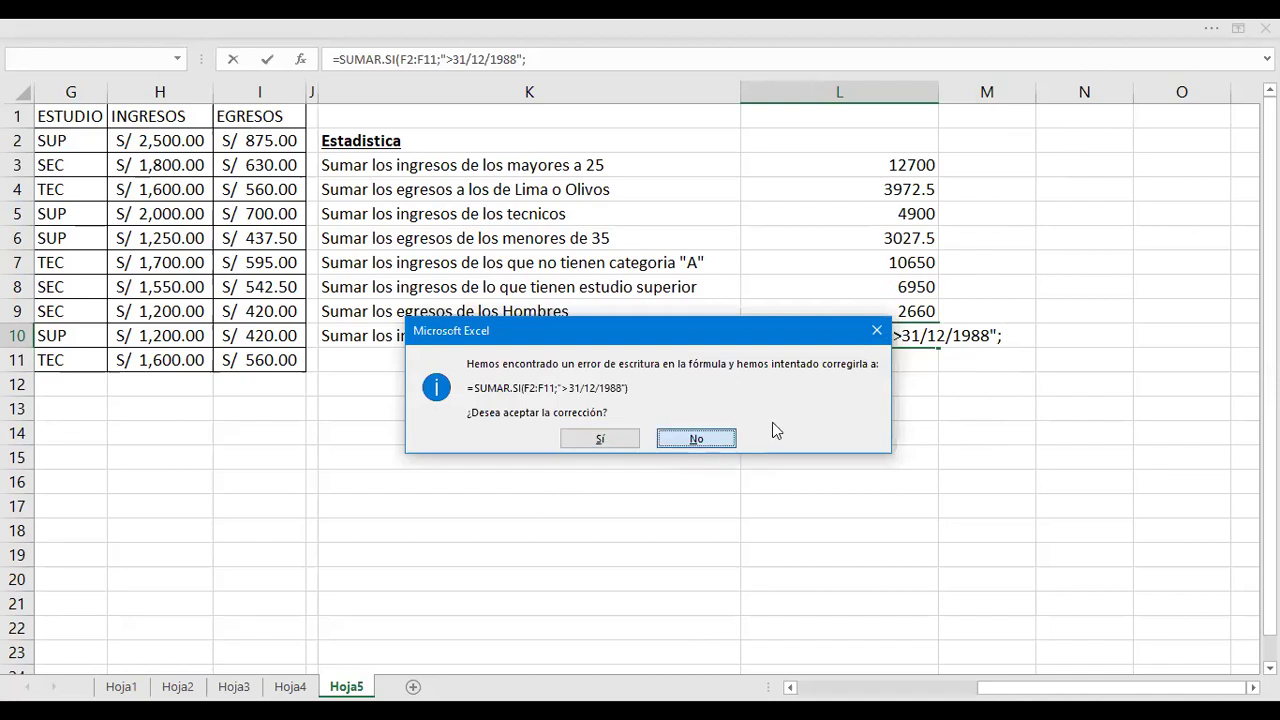
left_click(733, 440)
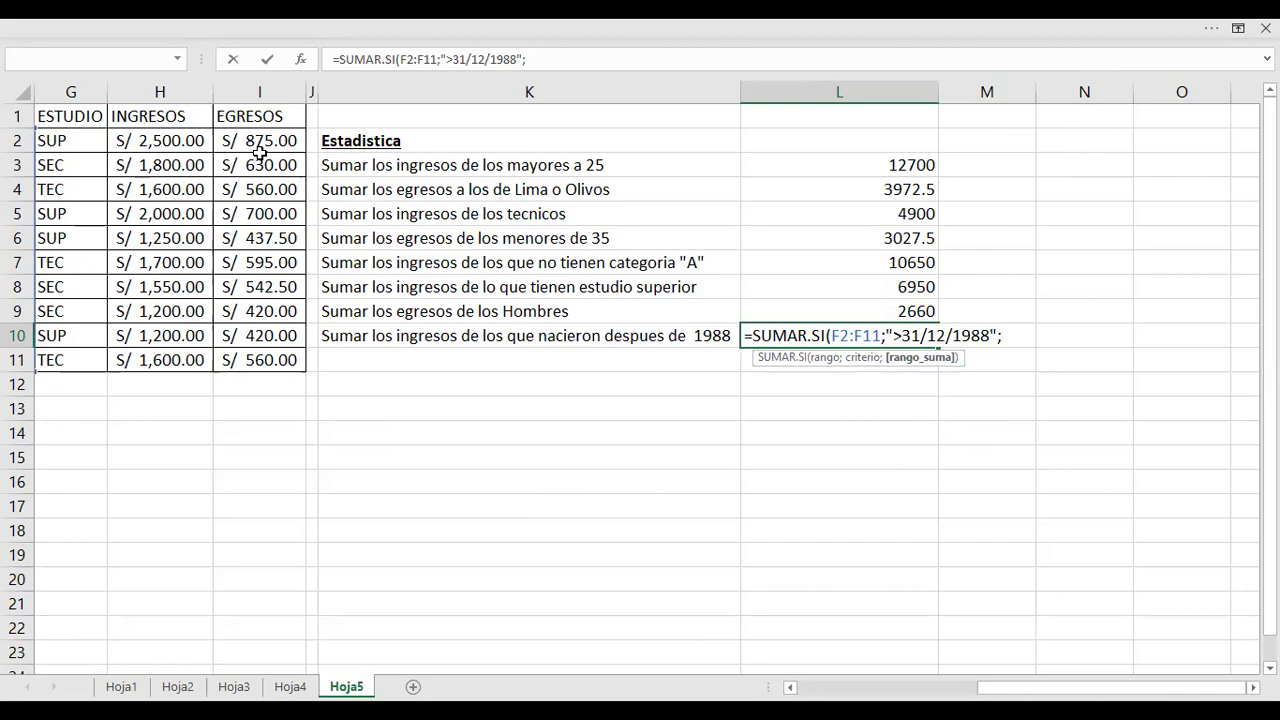
Finish L10 with the income sum range H2:H11, giving a total of 8150
left_click_drag(192, 142, 200, 165)
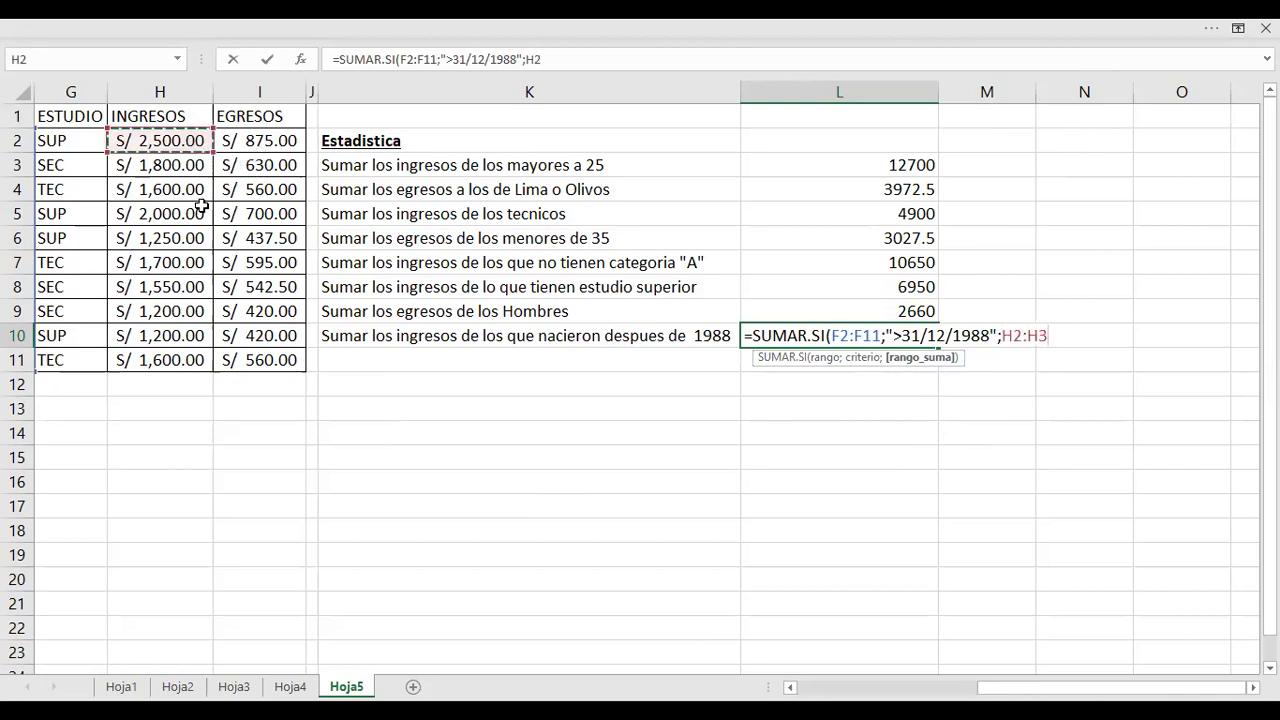
key("shift+Up")
key("ctrl+shift+Down")
type(")")
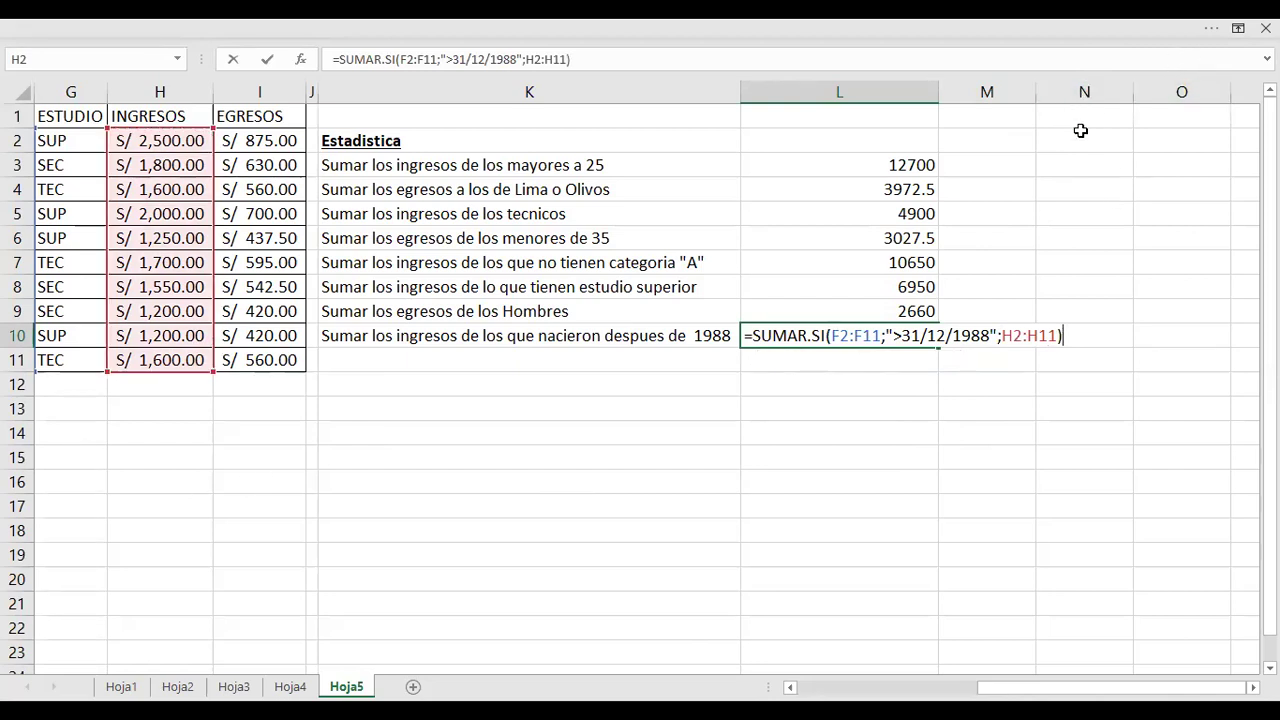
key("Return")
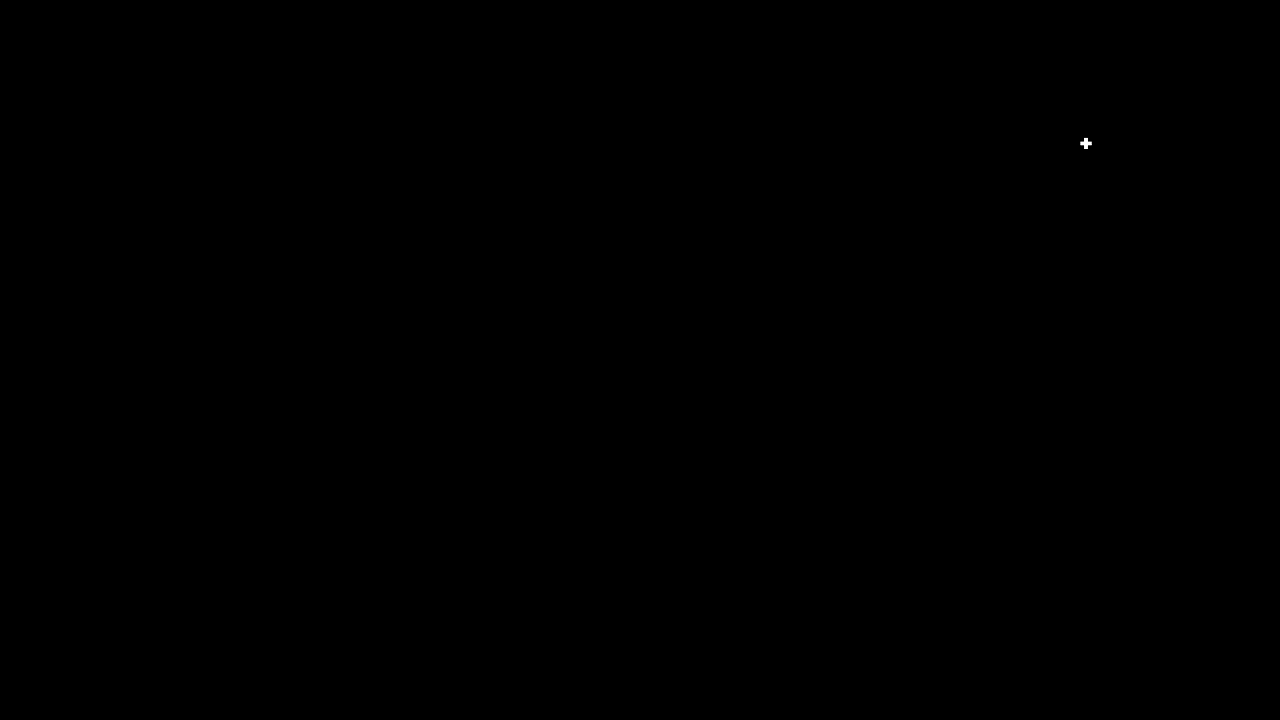
Minimize the Teclado.jpg keyboard picture and return to the Hoja5 workbook
scroll(255, 531, "up", 1)
scroll(255, 531, "up", 1)
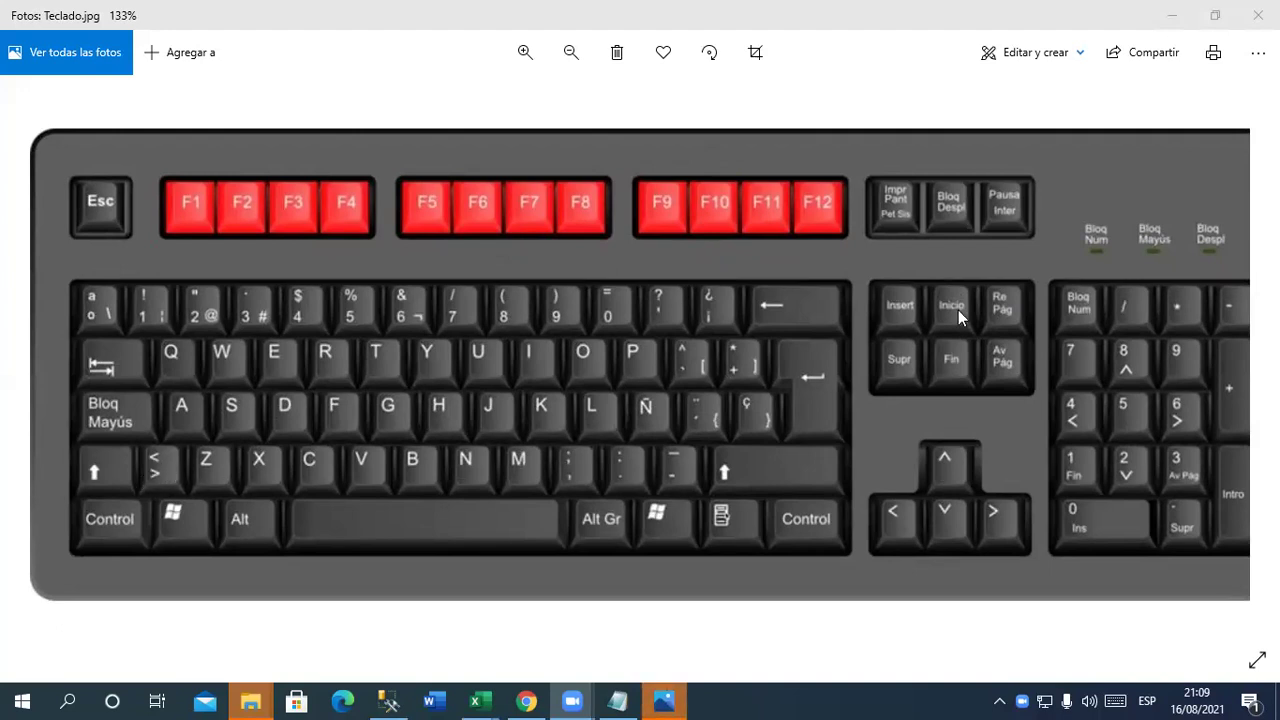
left_click(1173, 15)
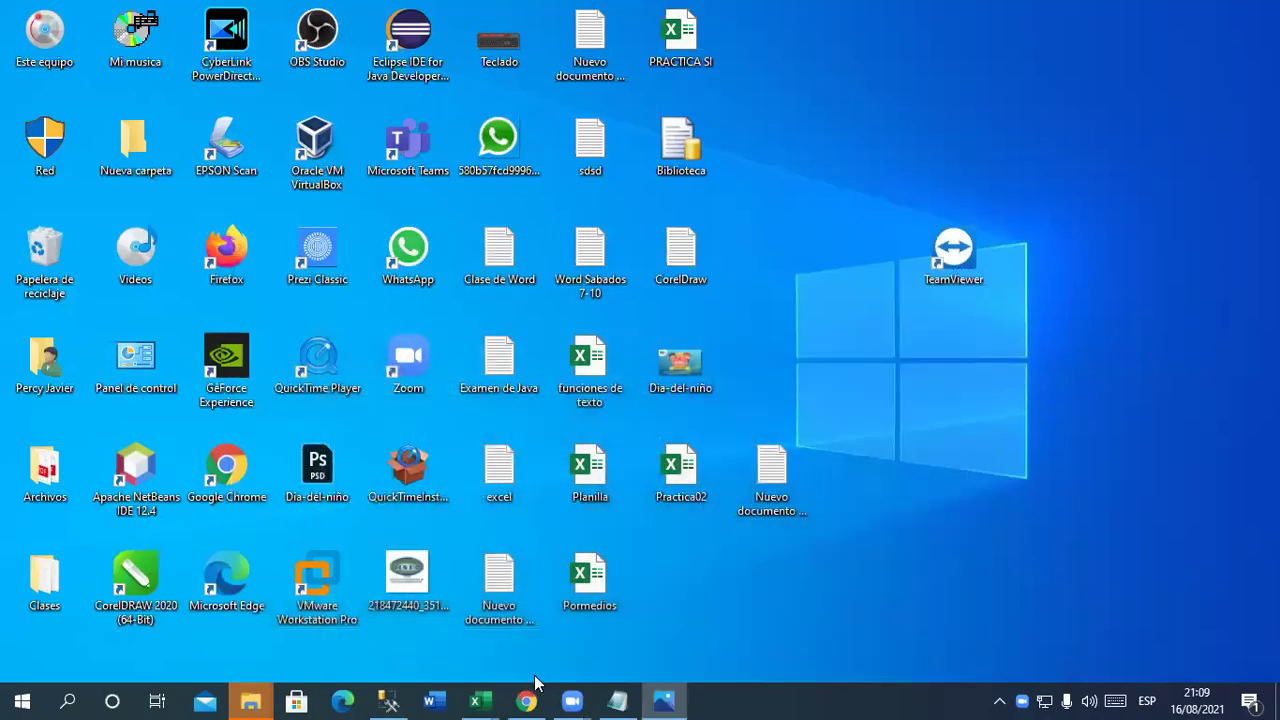
mouse_move(478, 700)
left_click(686, 612)
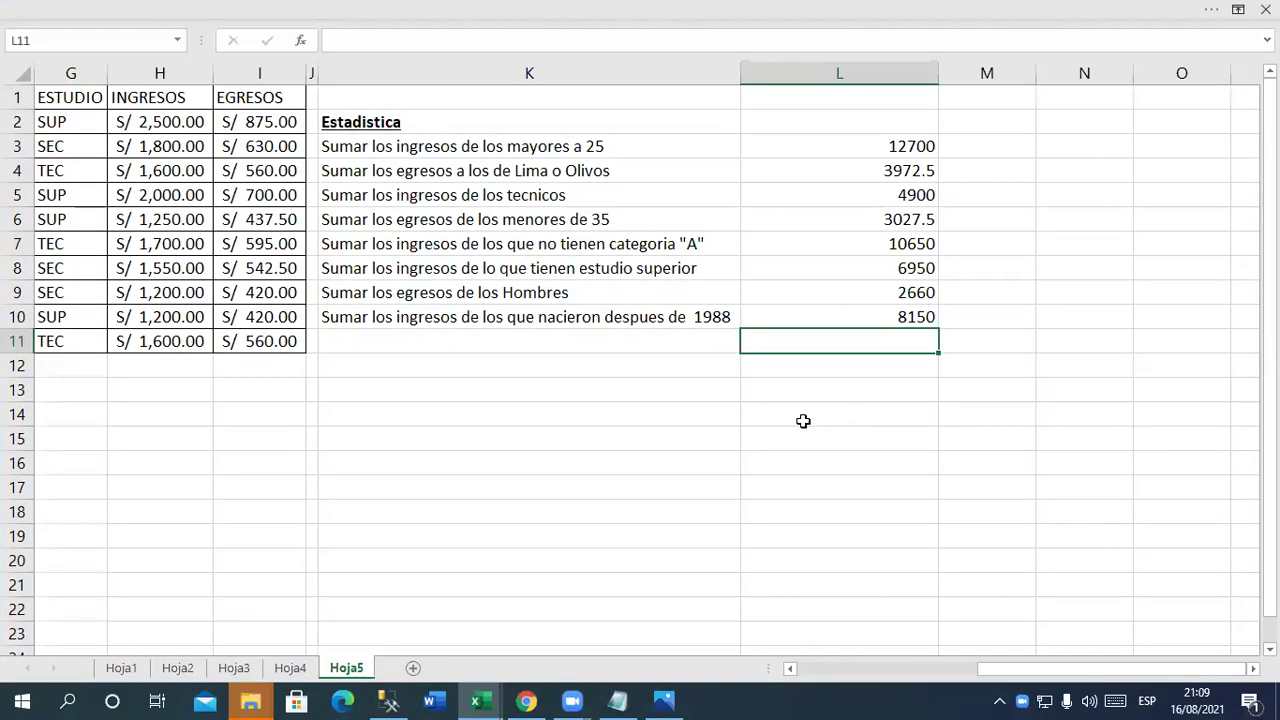
Recheck the keyboard picture, then open L10's formula for viewing
left_click(664, 700)
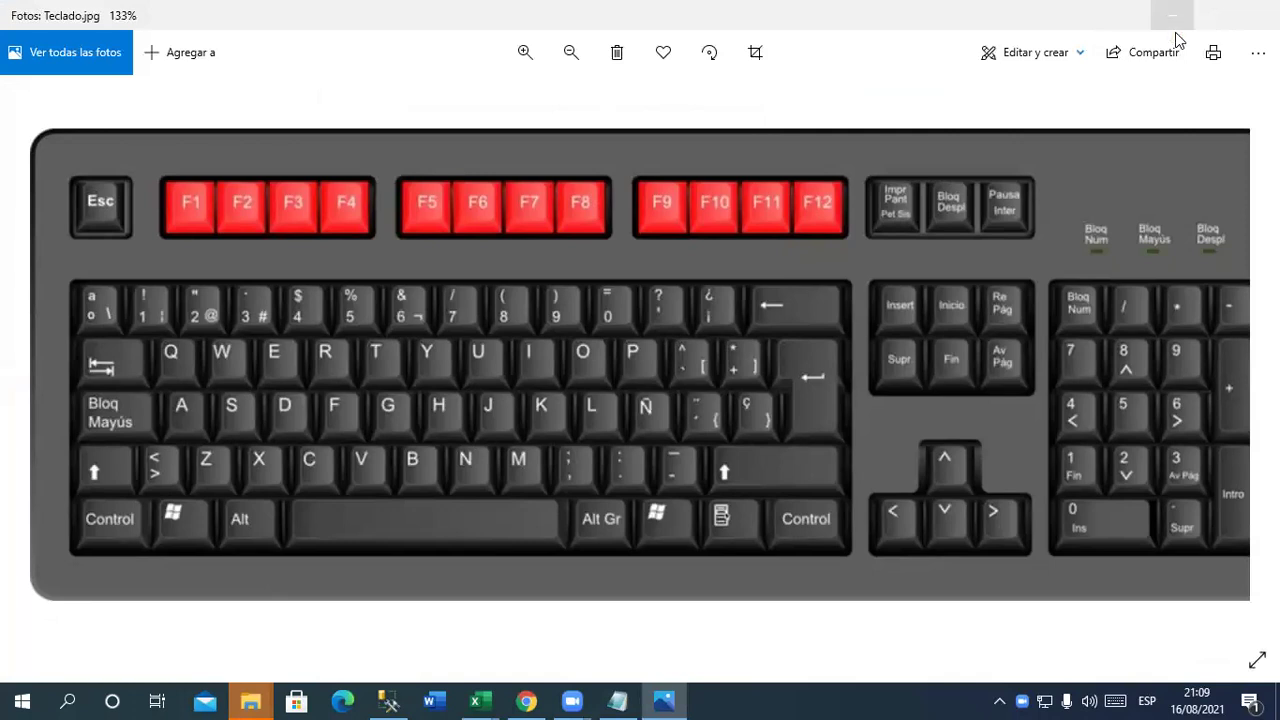
left_click(1175, 32)
left_click(840, 324)
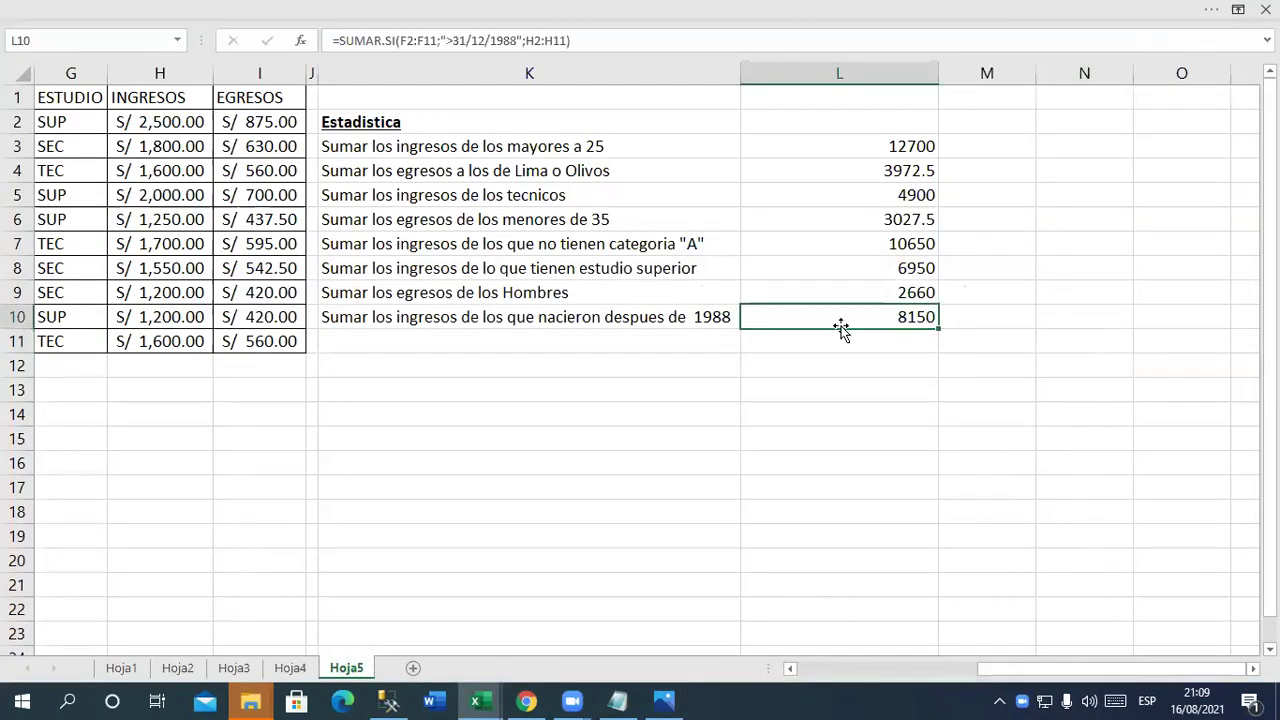
double_click(901, 318)
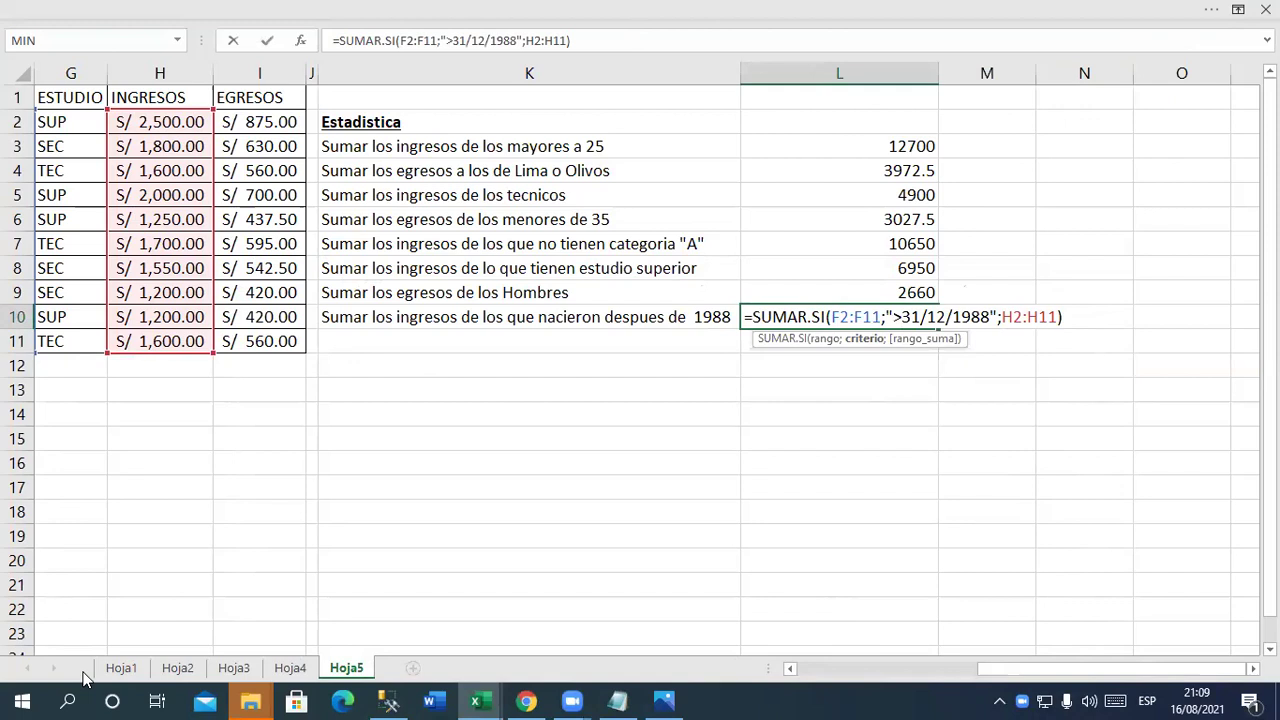
Start the K11 label 'Sumar lo ingresos de los que nacieron desp'
key("Return")
key("Left")
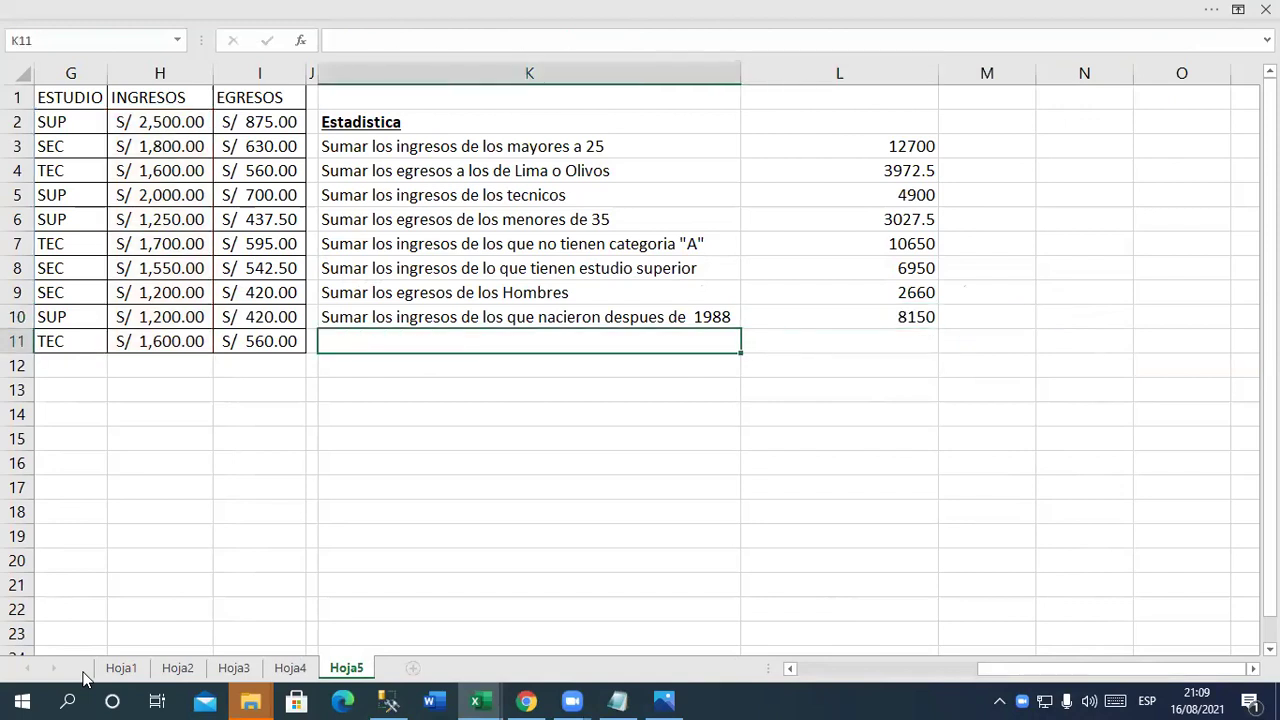
type("Sumar lo ingresos de ")
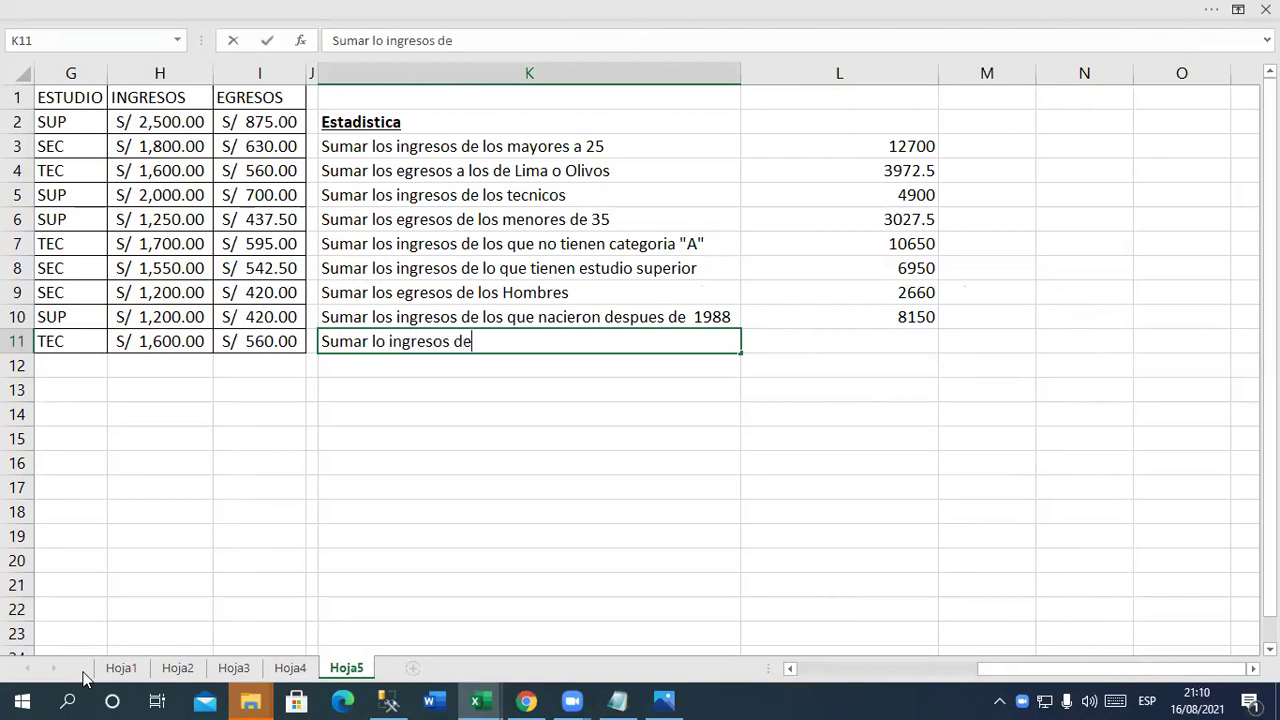
type("los que nacieron desp")
Complete K11 to read 'Sumar lo ingresos de los que nacieron antes de 1988'
key("BackSpace")
key("BackSpace")
key("BackSpace")
key("BackSpace")
type("antes de ")
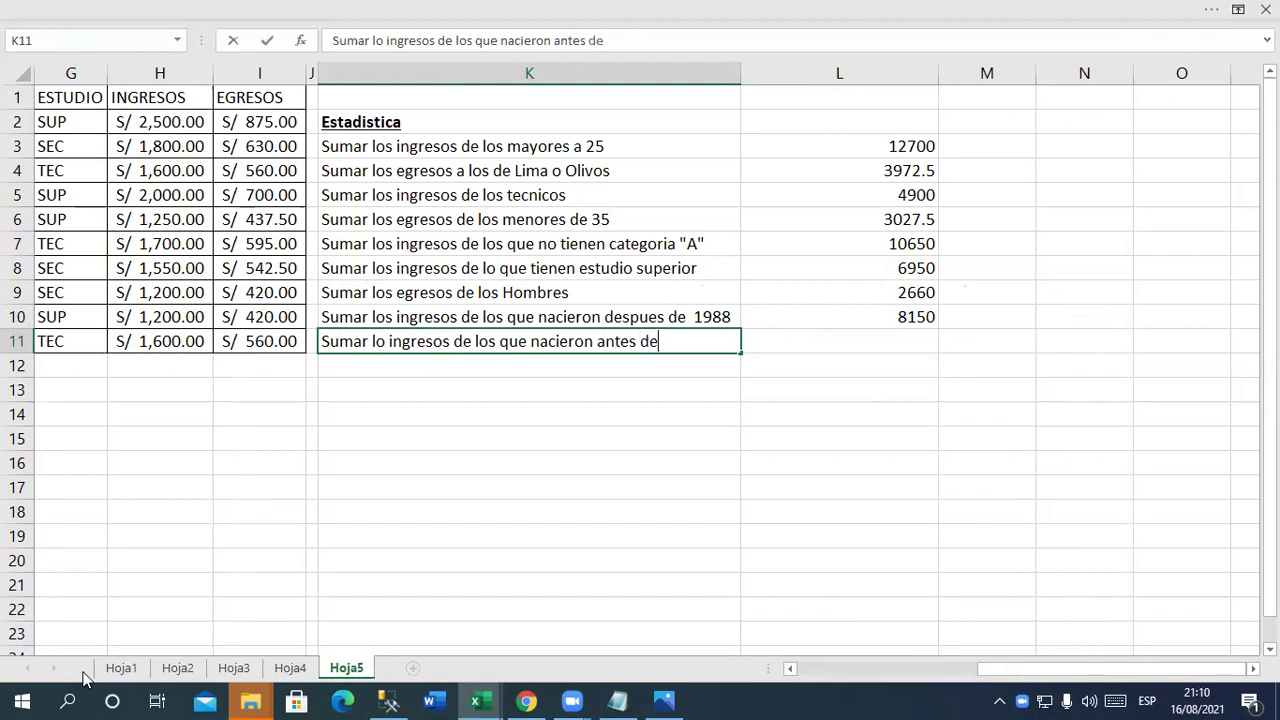
type("1988")
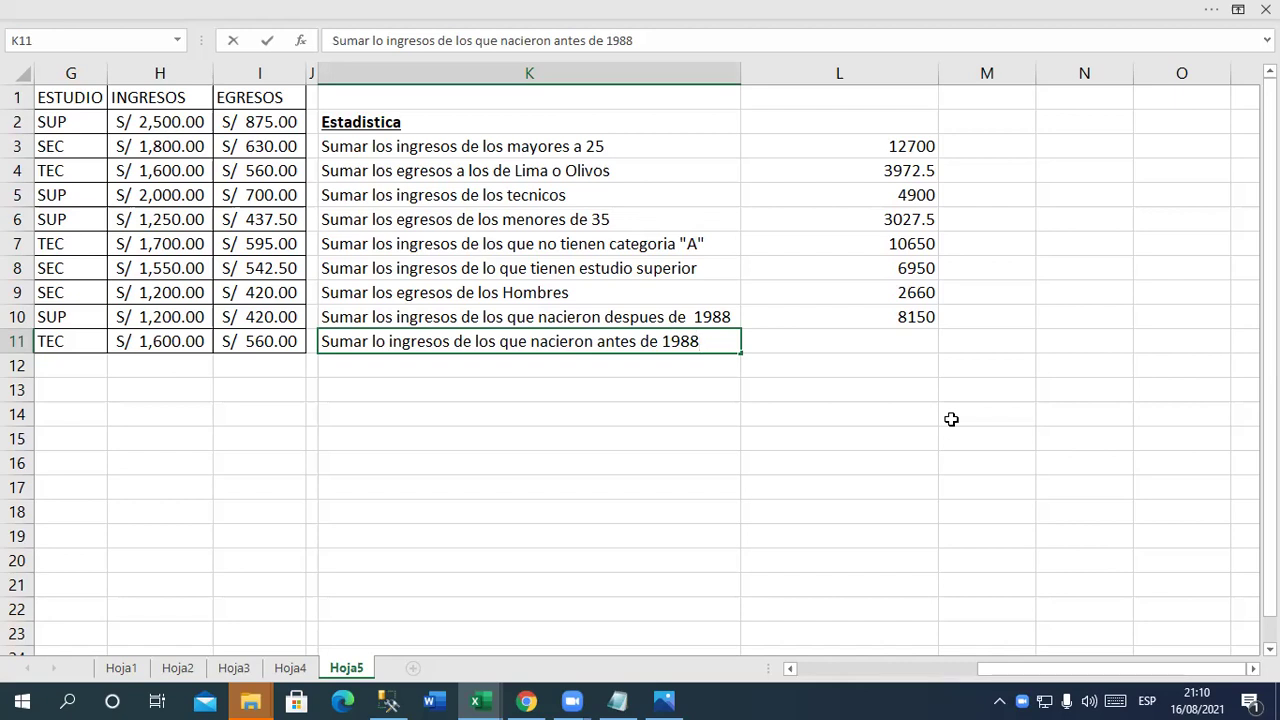
left_click(851, 341)
Display L10's formula =SUMAR.SI(F2:F11;">31/12/1988";H2:H11) in edit mode
left_click(884, 321)
double_click(884, 321)
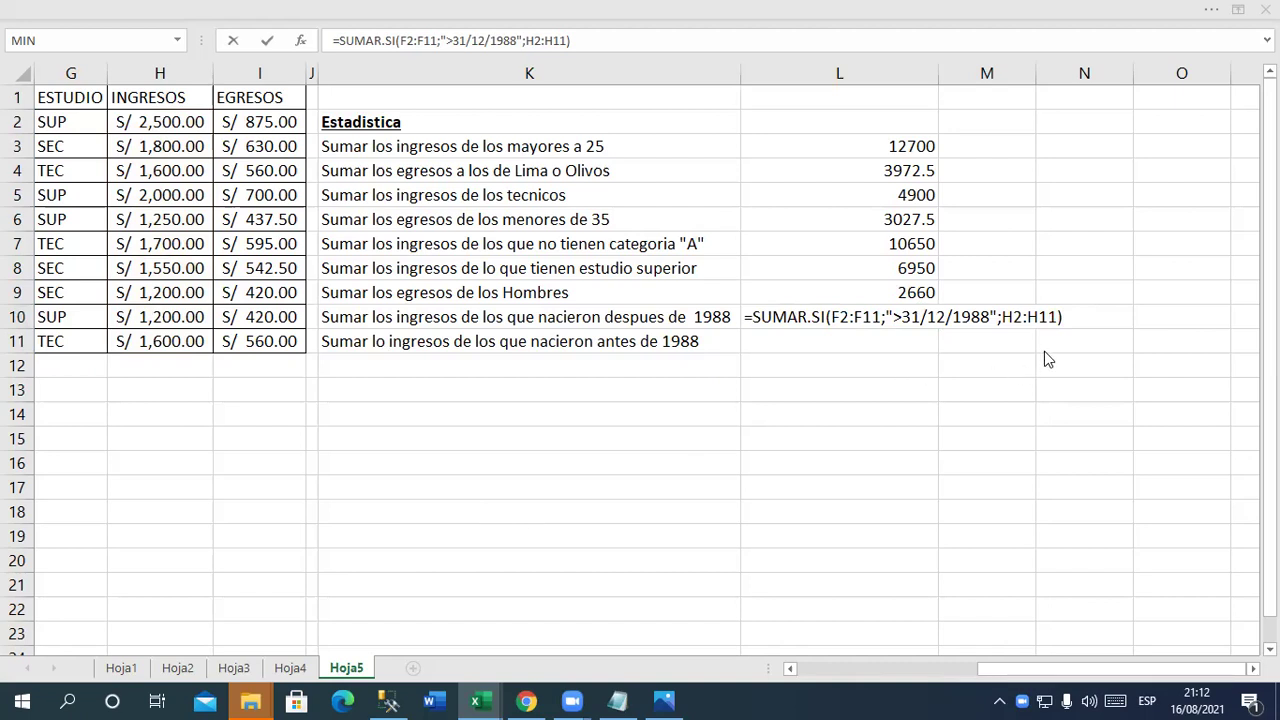
Exit the L10 SUMAR.SI formula without changes so it still shows 8150
left_click(1076, 316)
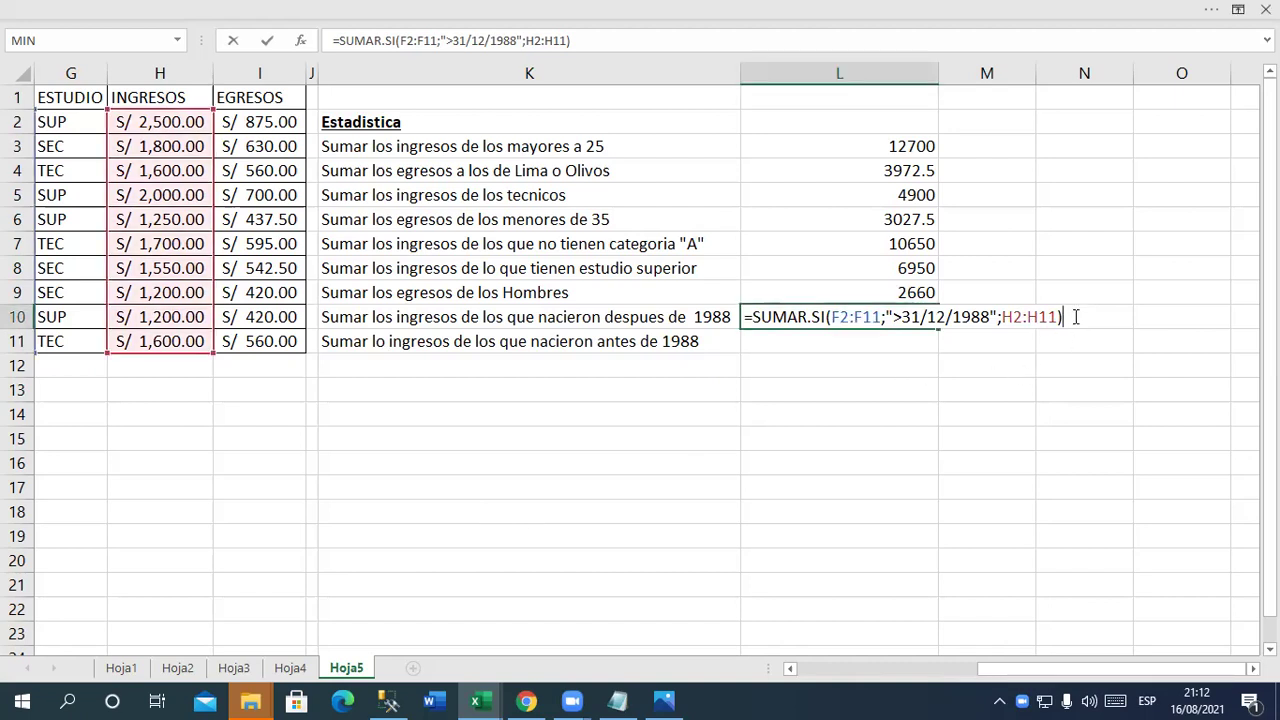
key("Return")
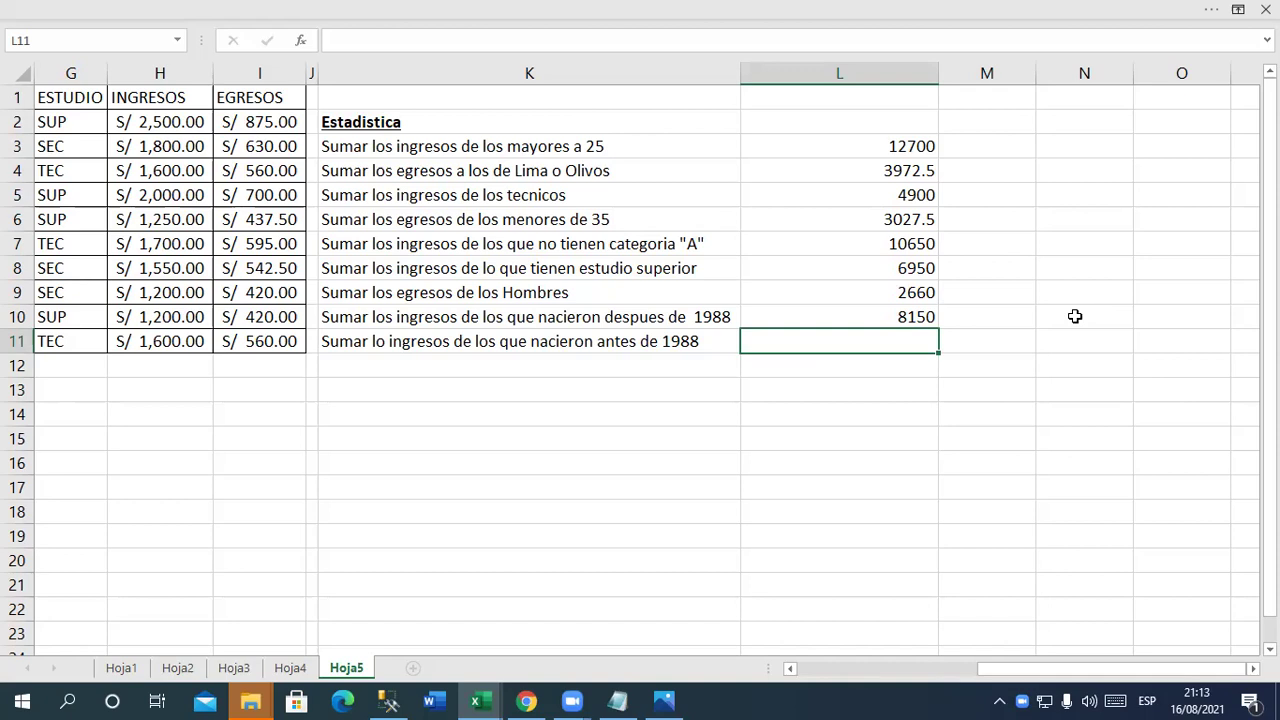
Enter =SUMAR.SI(F2:F11;"<01/01/1988";H2:H11) in L11, totalling pre-1988 incomes to 2850
type("=suma")
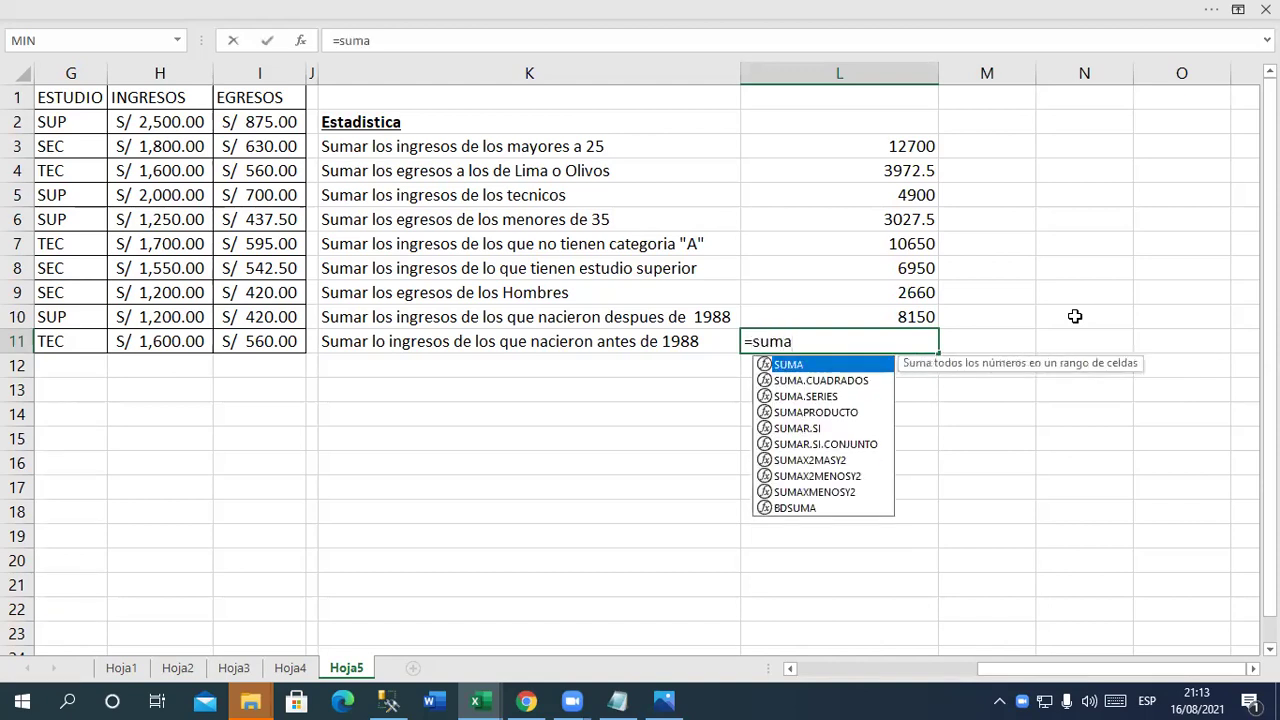
key("Down")
key("Down")
key("Down")
key("Down")
key("Tab")
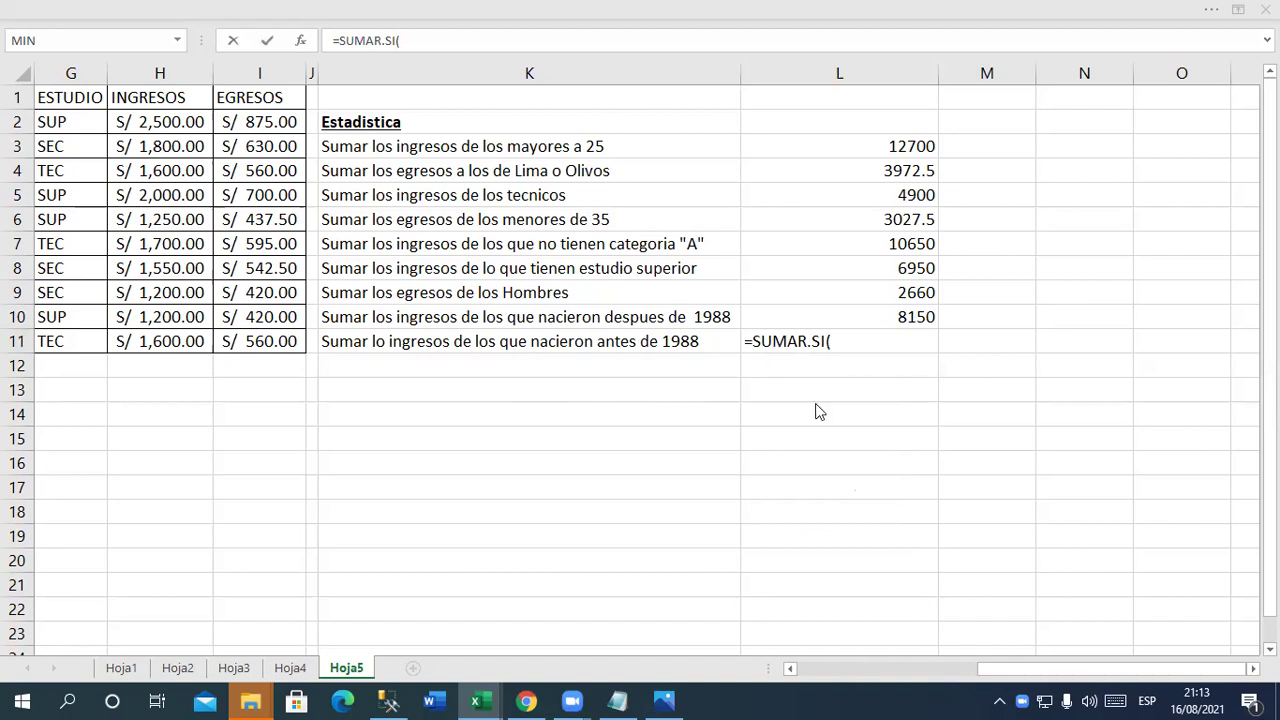
left_click(808, 369)
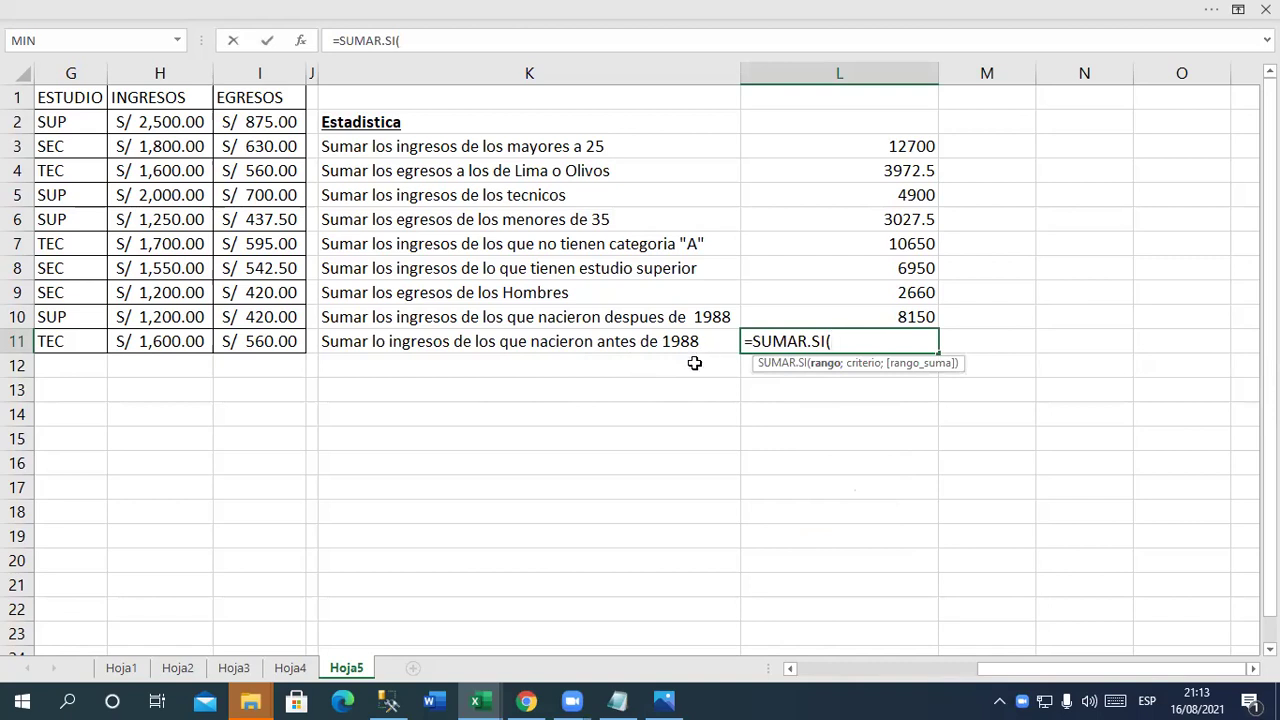
left_click_drag(1044, 667, 1011, 667)
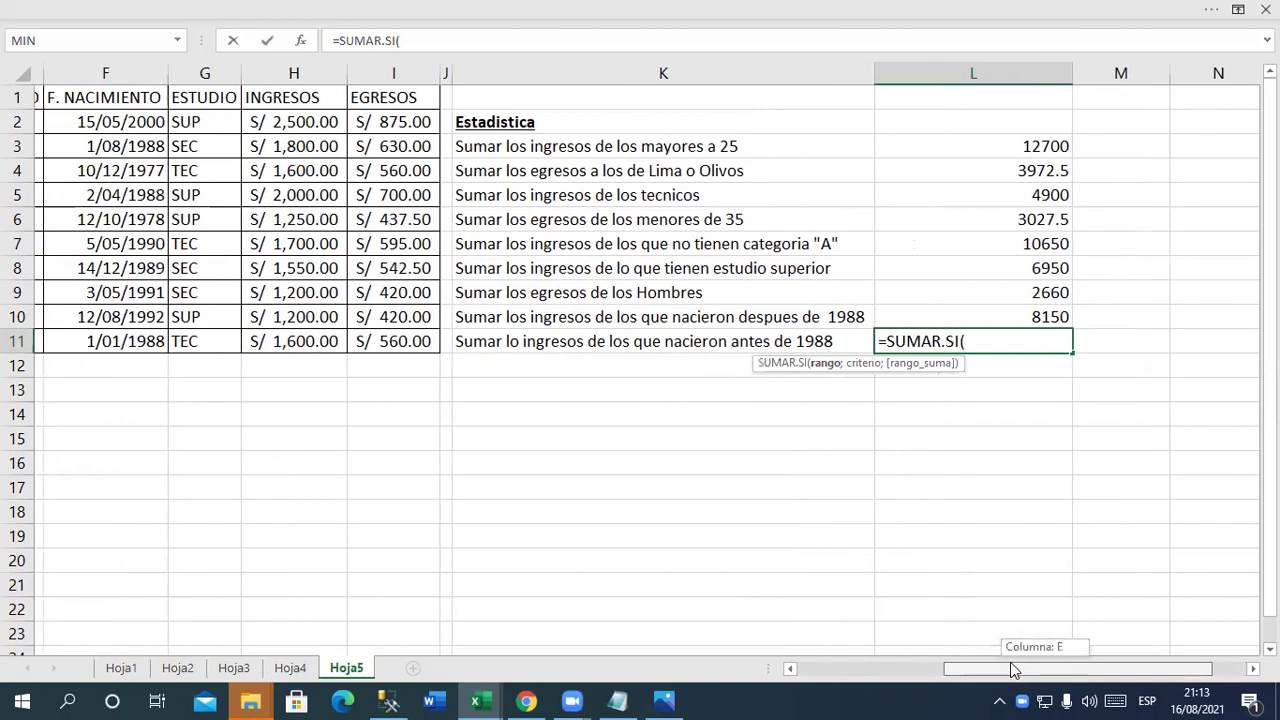
left_click_drag(145, 122, 145, 332)
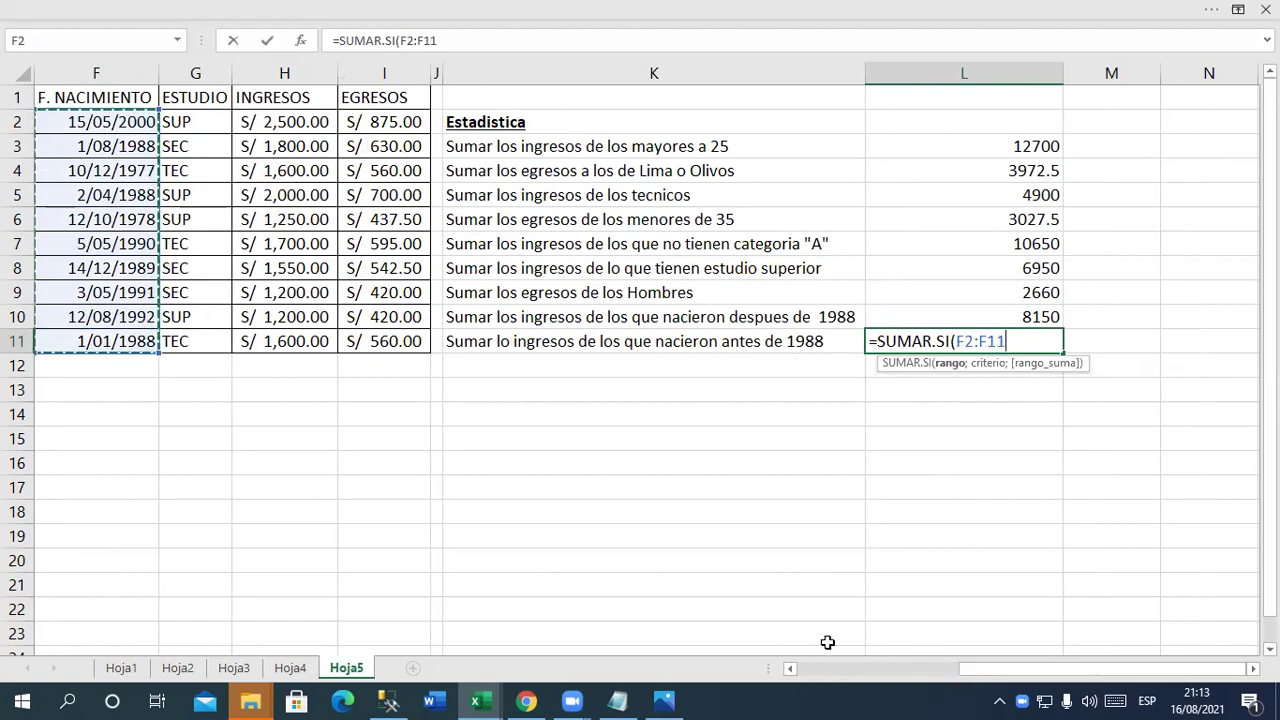
type(";")
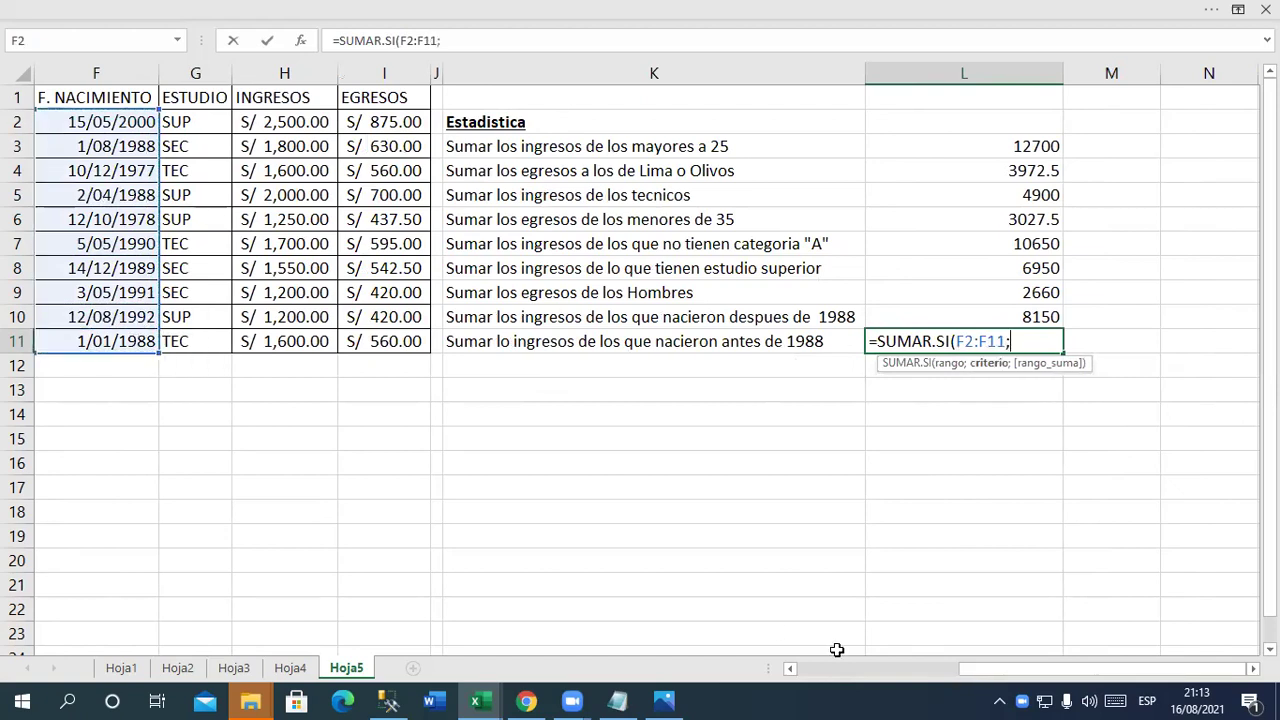
type("\"")
type("<")
type("01/01/19")
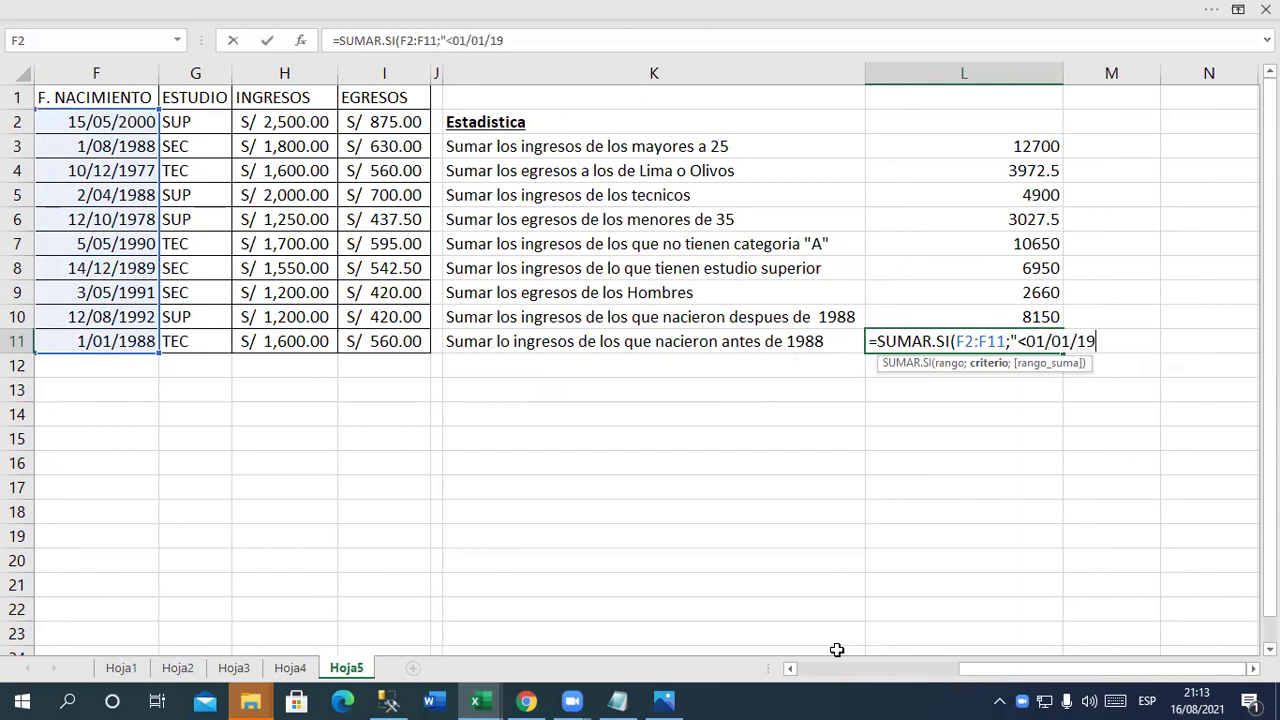
type("88")
type("\"")
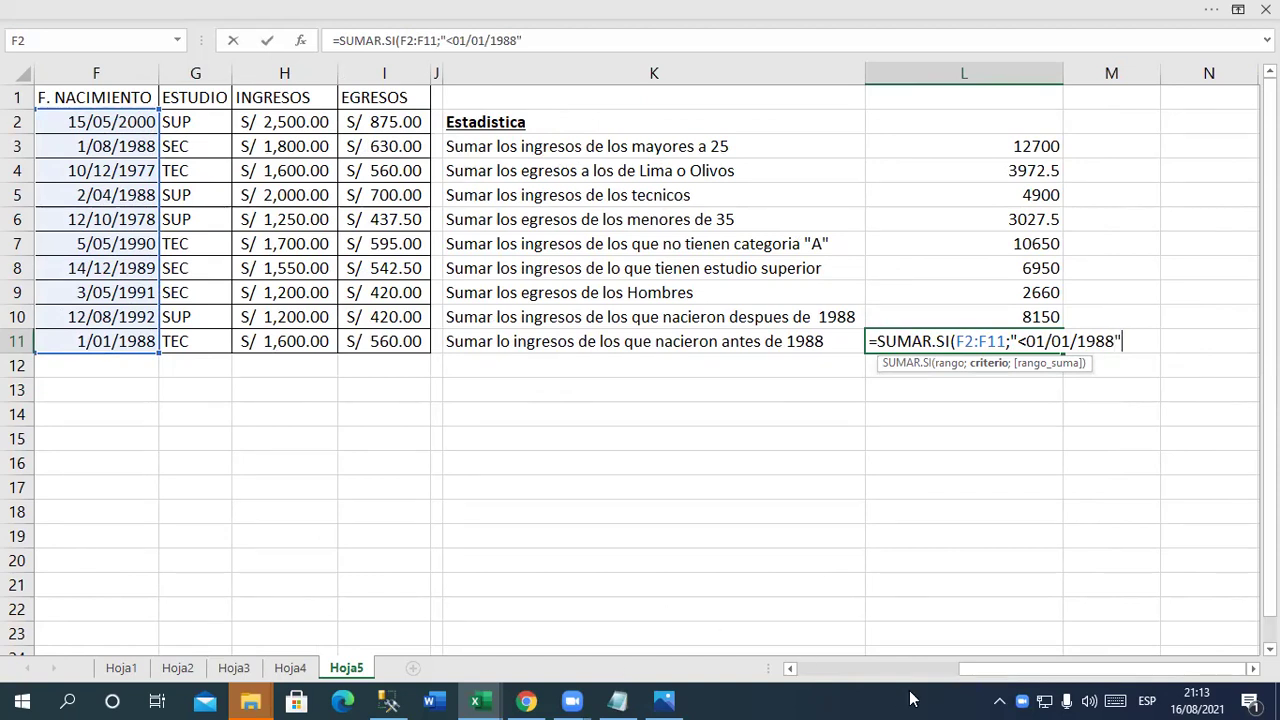
type(";")
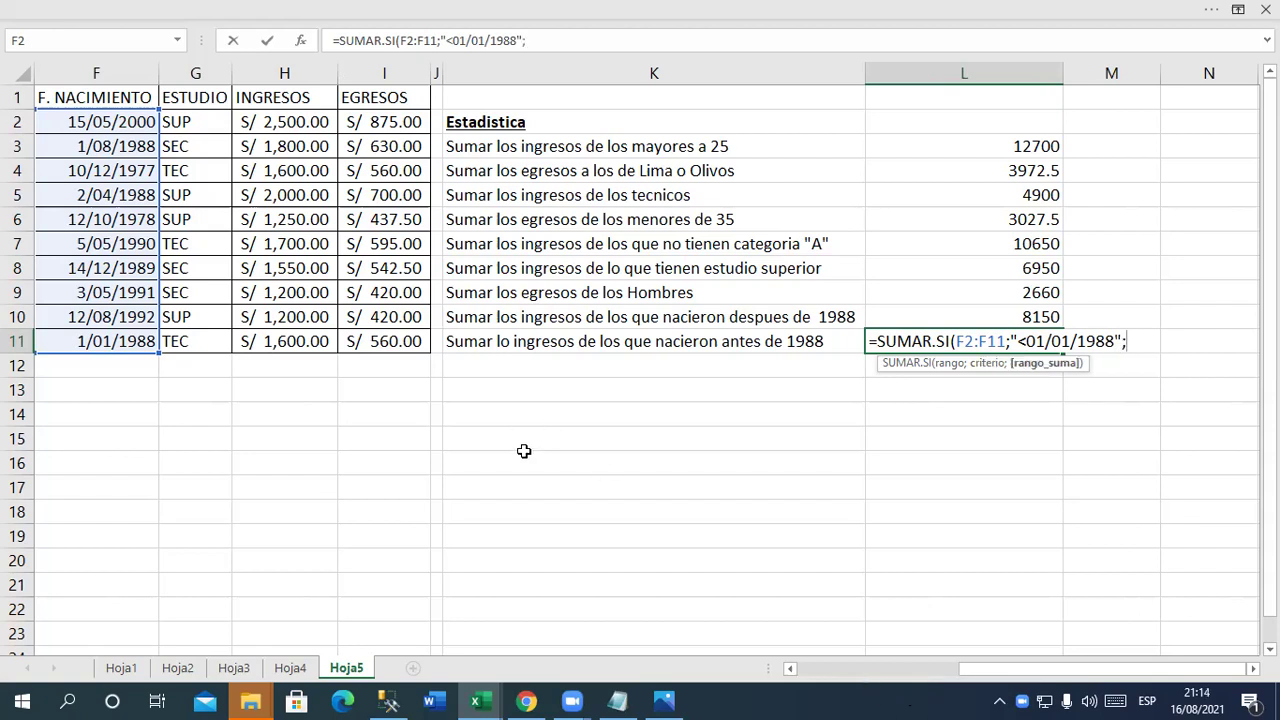
left_click_drag(296, 130, 296, 340)
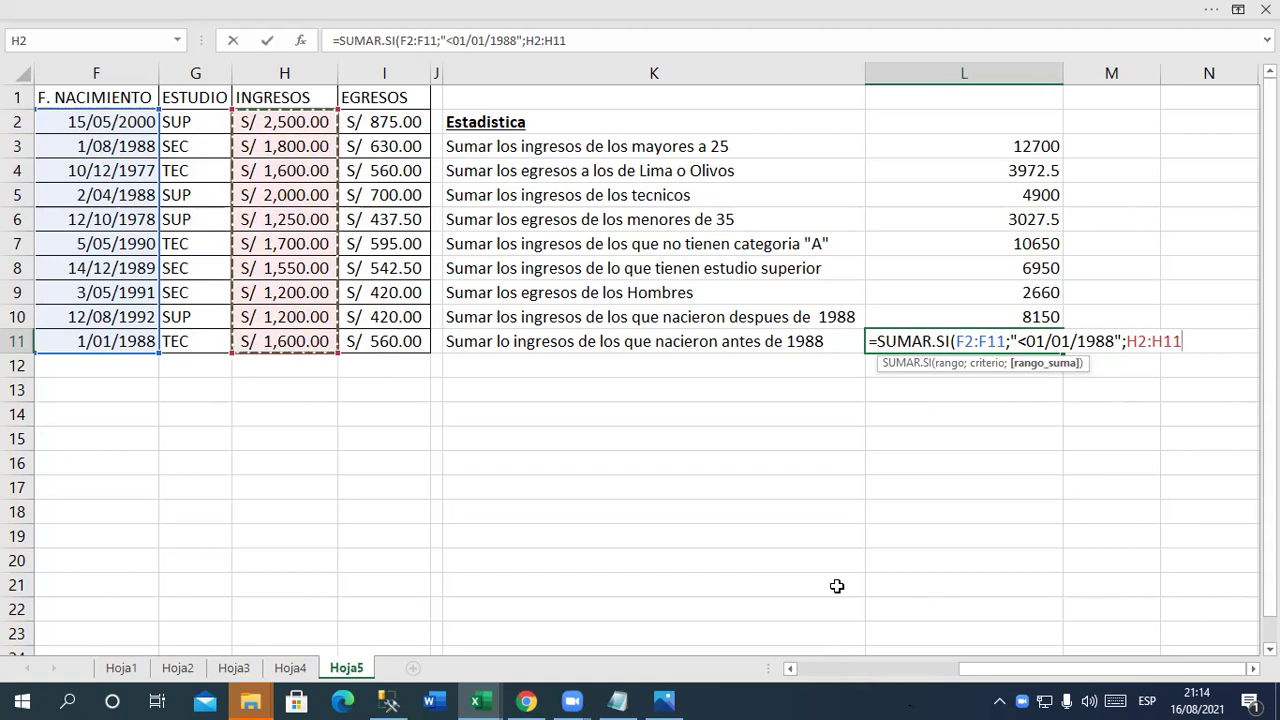
type(")")
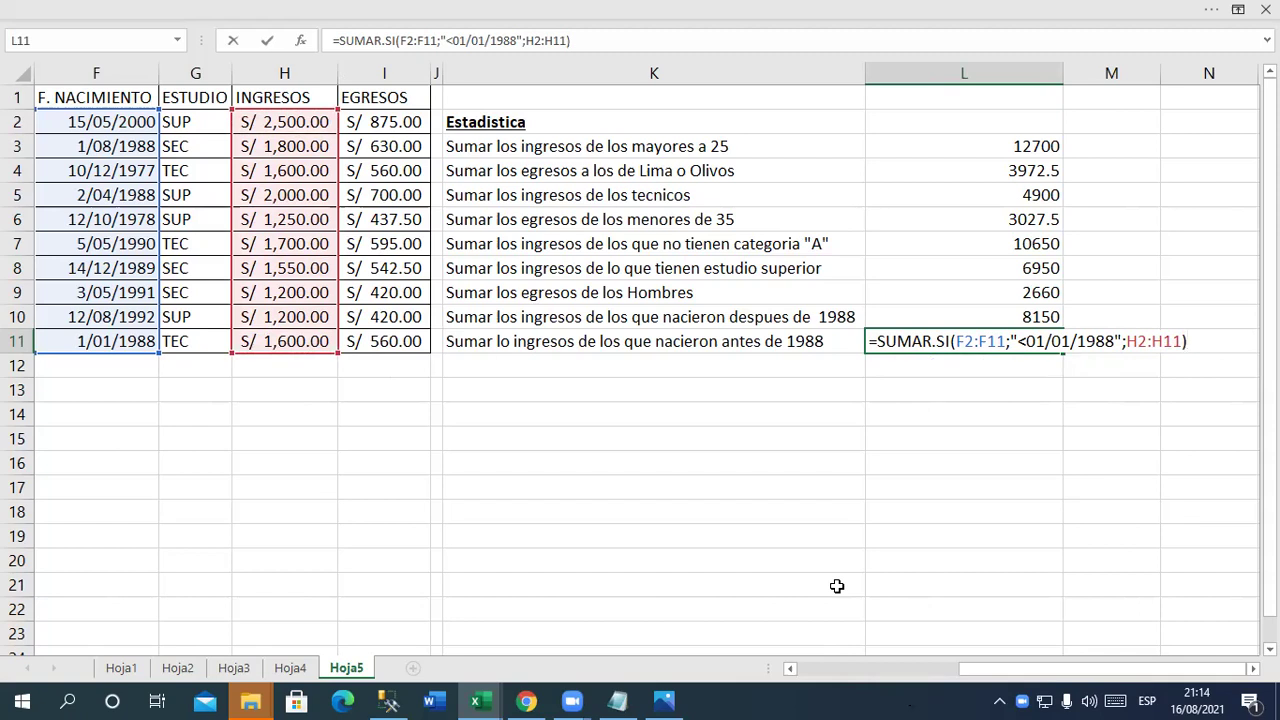
key("Return")
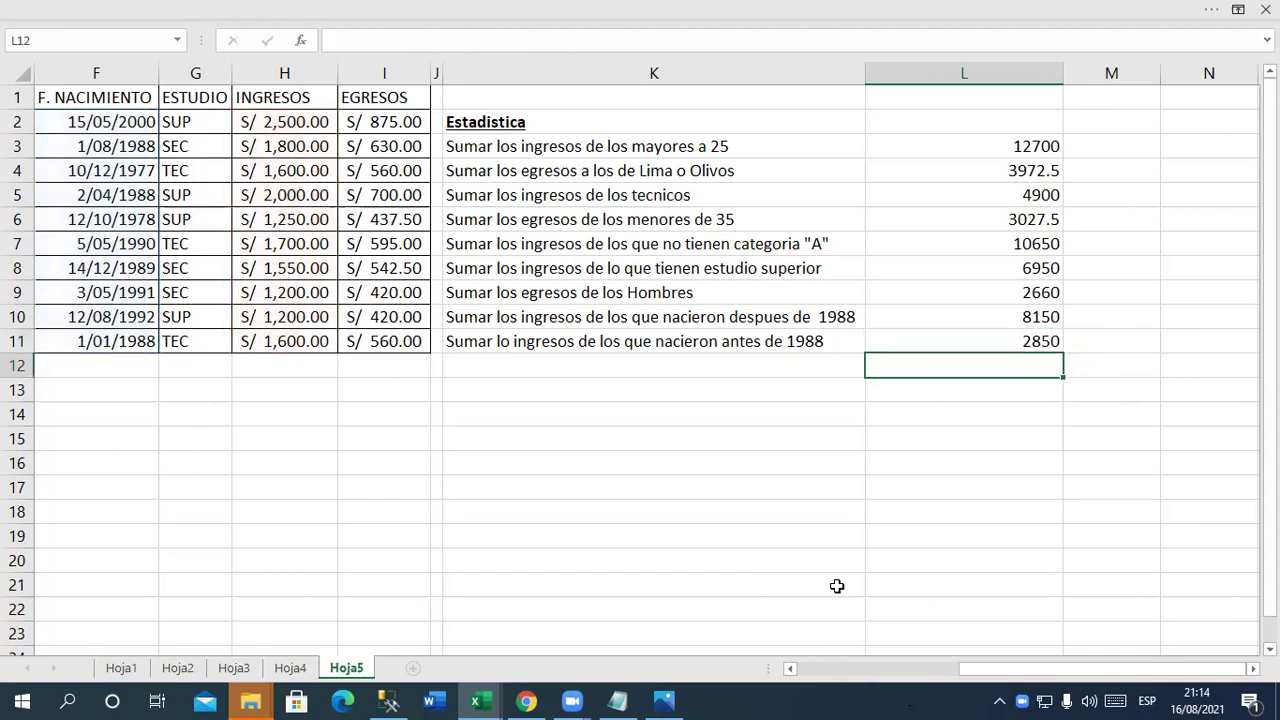
key("Up")
key("F2")
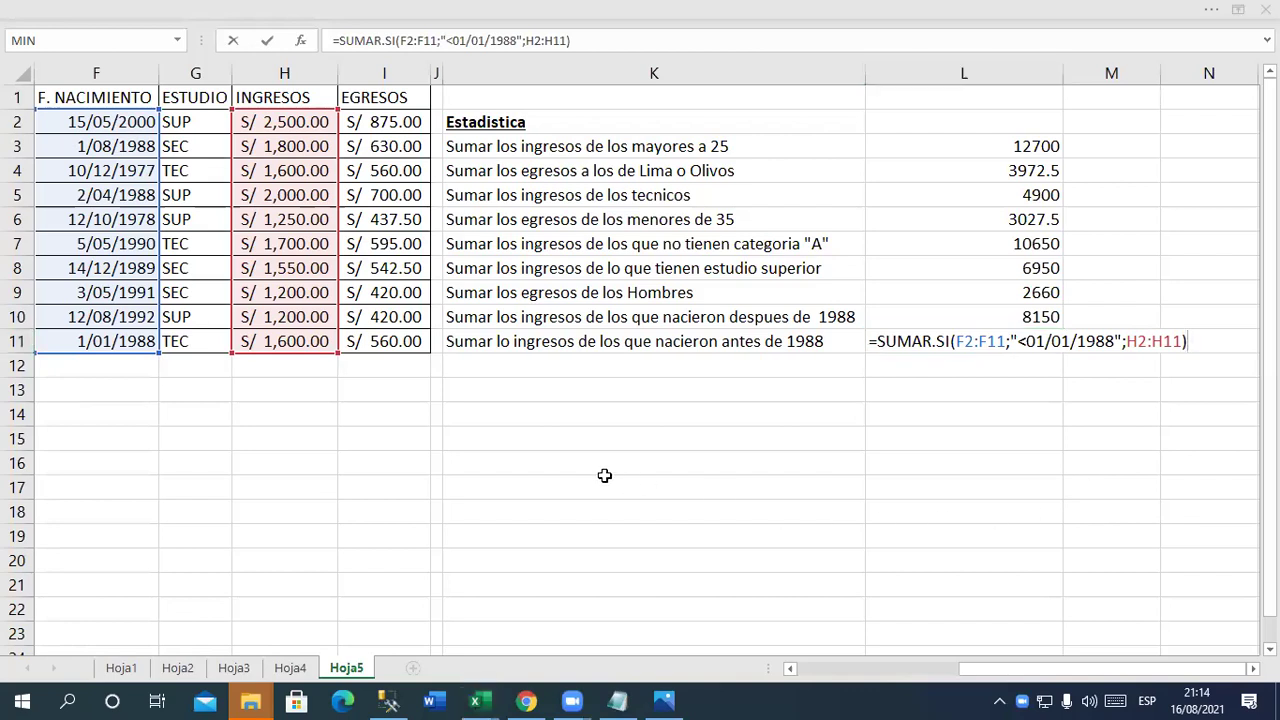
left_click(1197, 342)
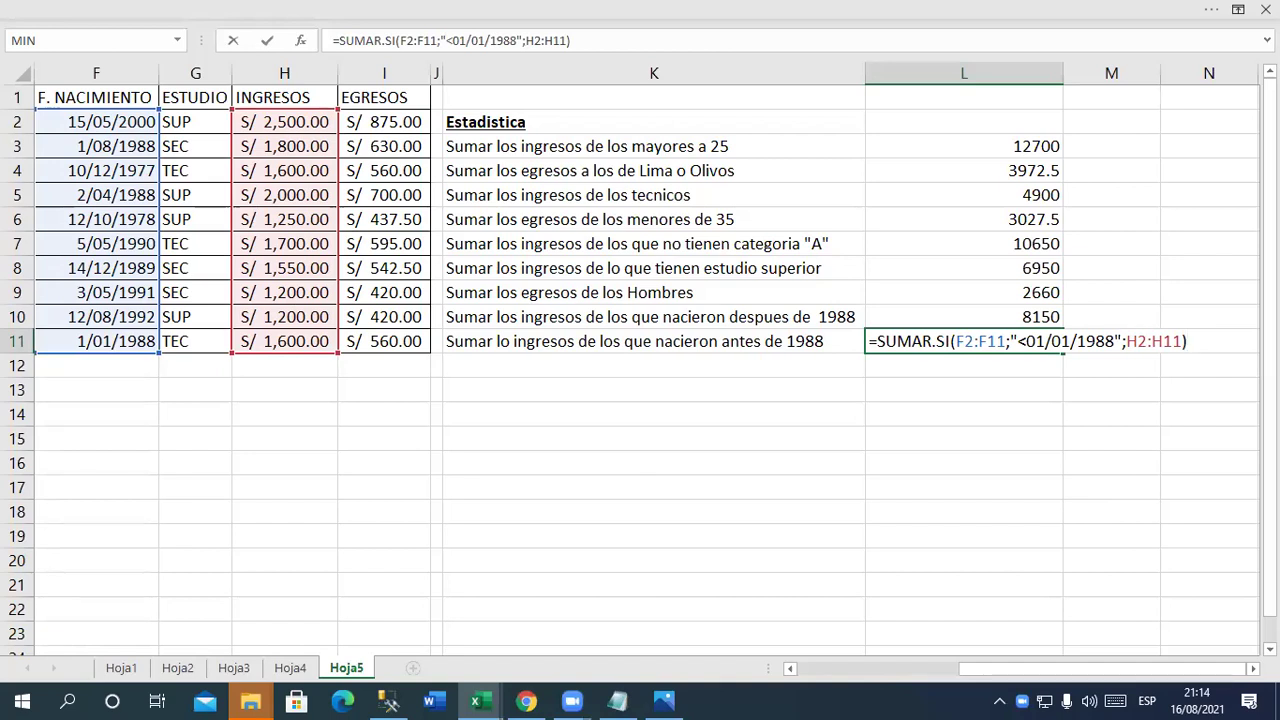
key("Return")
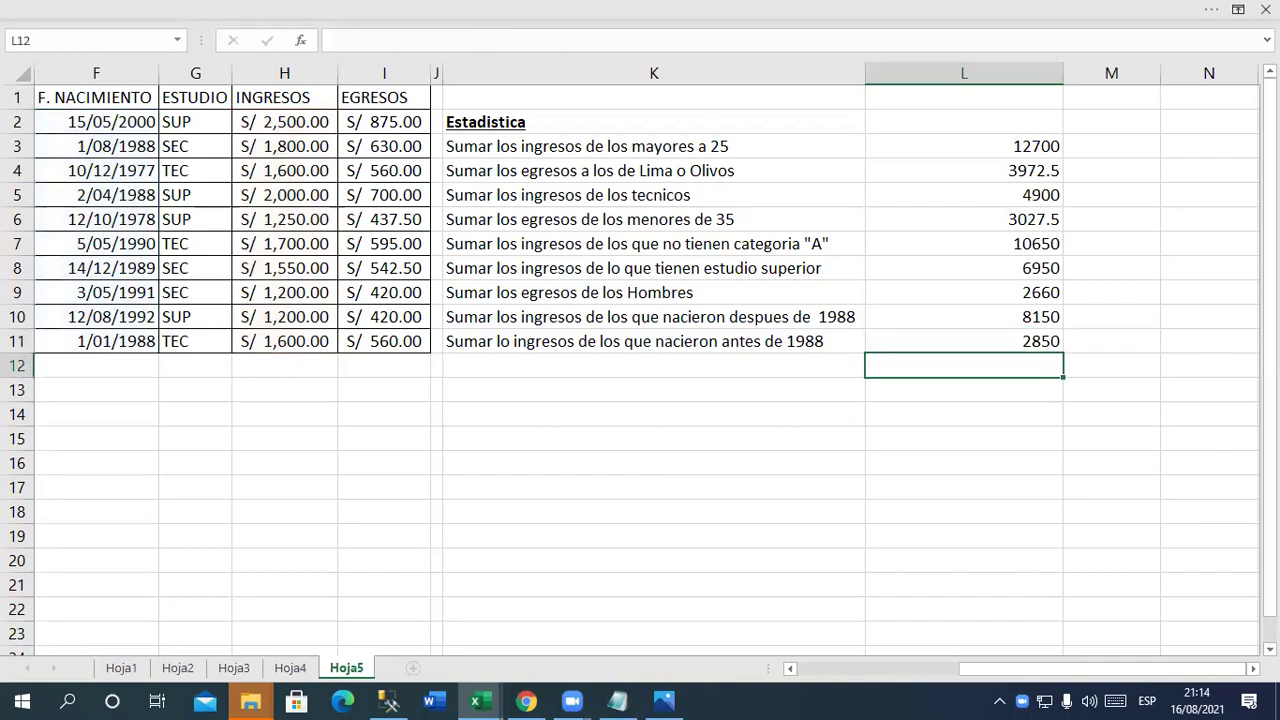
left_click(654, 365)
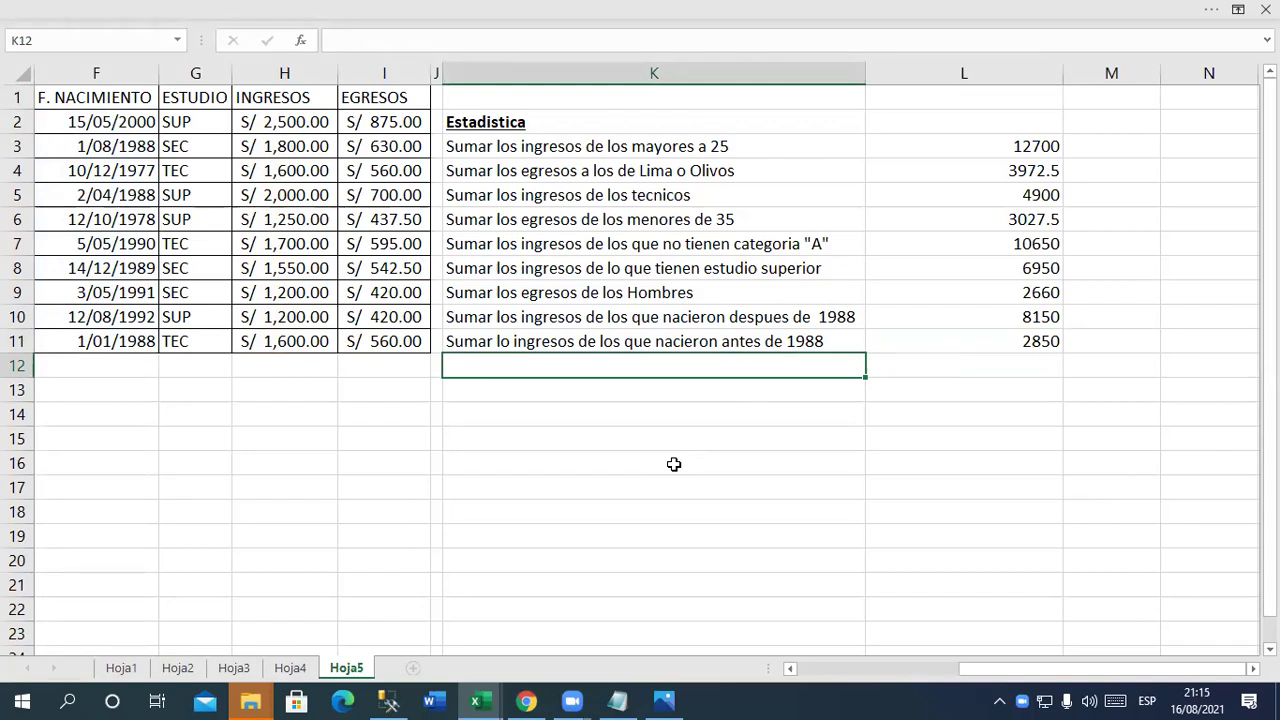
Type a 'Sacar el promedio' description into the row 12 label cell
type("Sacr el")
key("BackSpace")
key("BackSpace")
key("BackSpace")
type("ar el promedio")
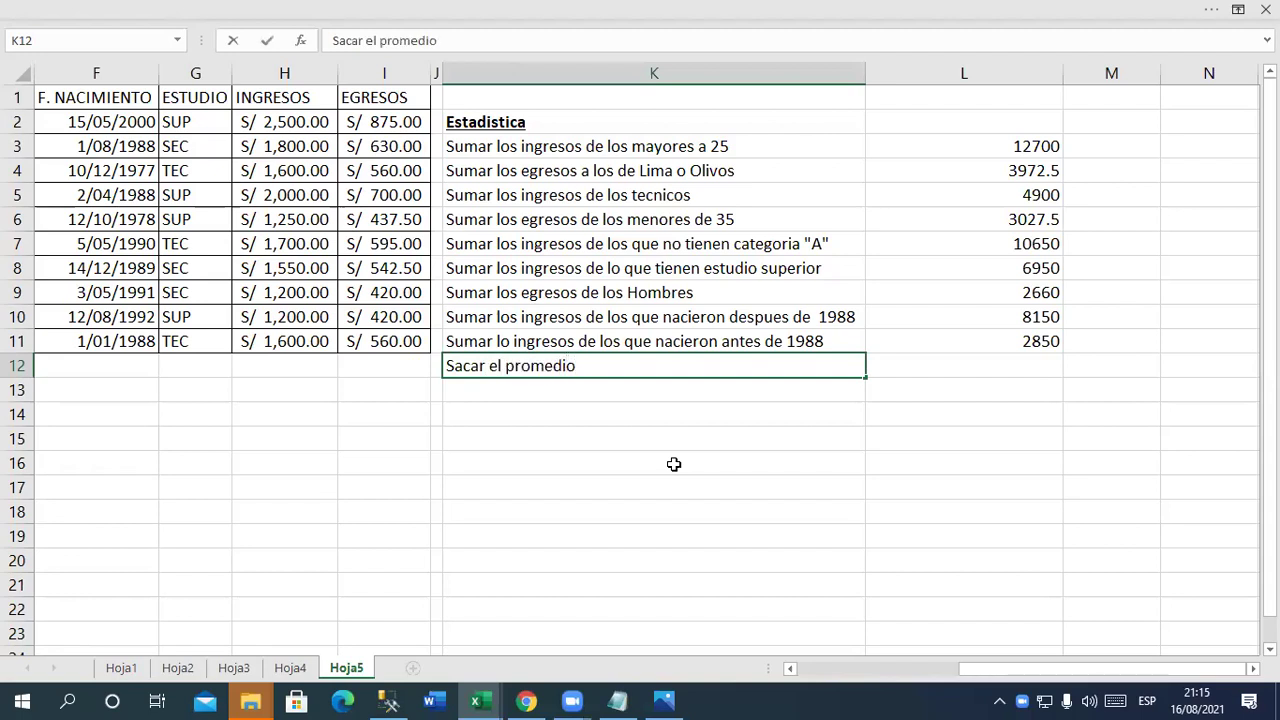
key("ctrl+Return")
Rewrite the K12 label to read 'Promedio de ingresos de los de comas'
key("shift+Home")
key("Right")
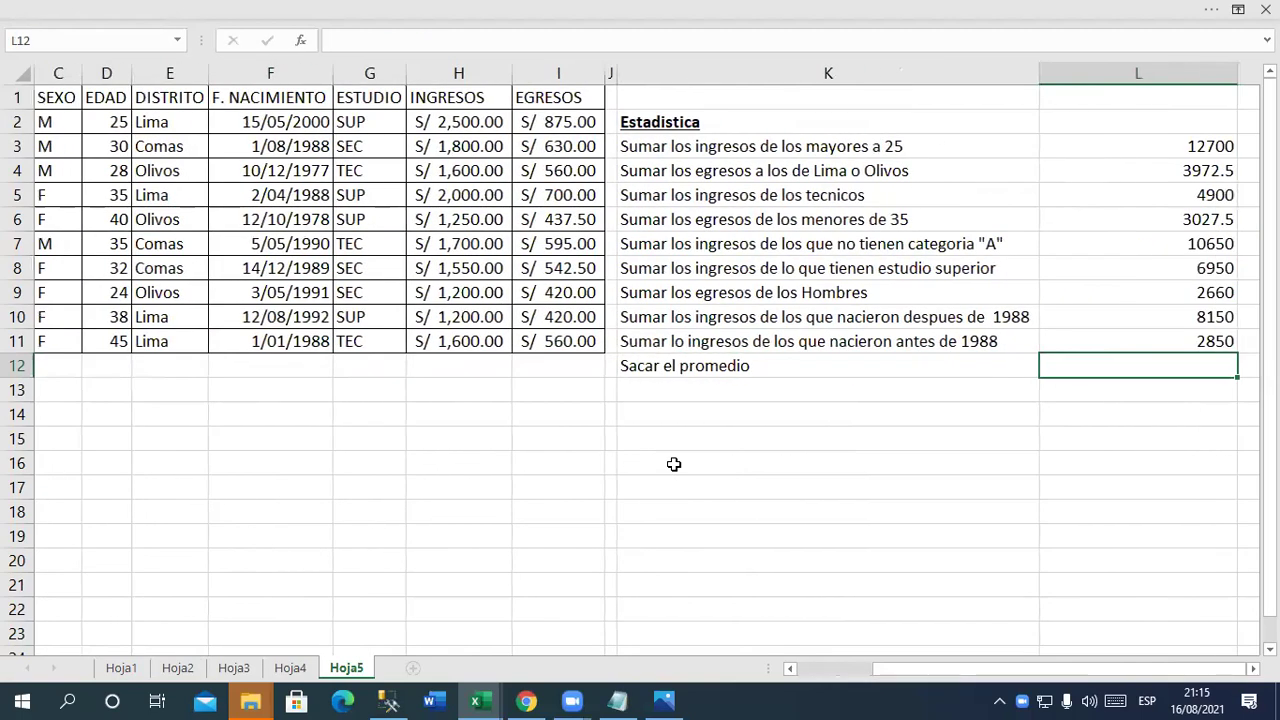
key("Left")
type("P")
type("dio de ingresos de los de")
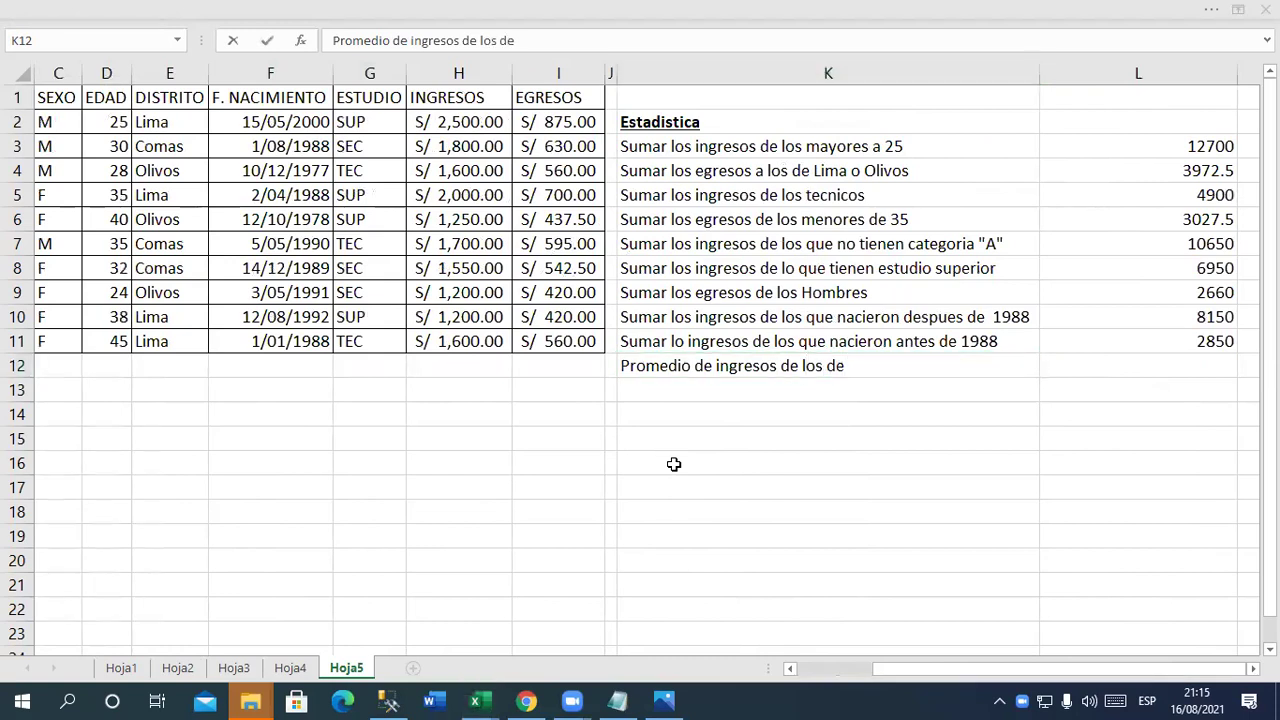
left_click(878, 370)
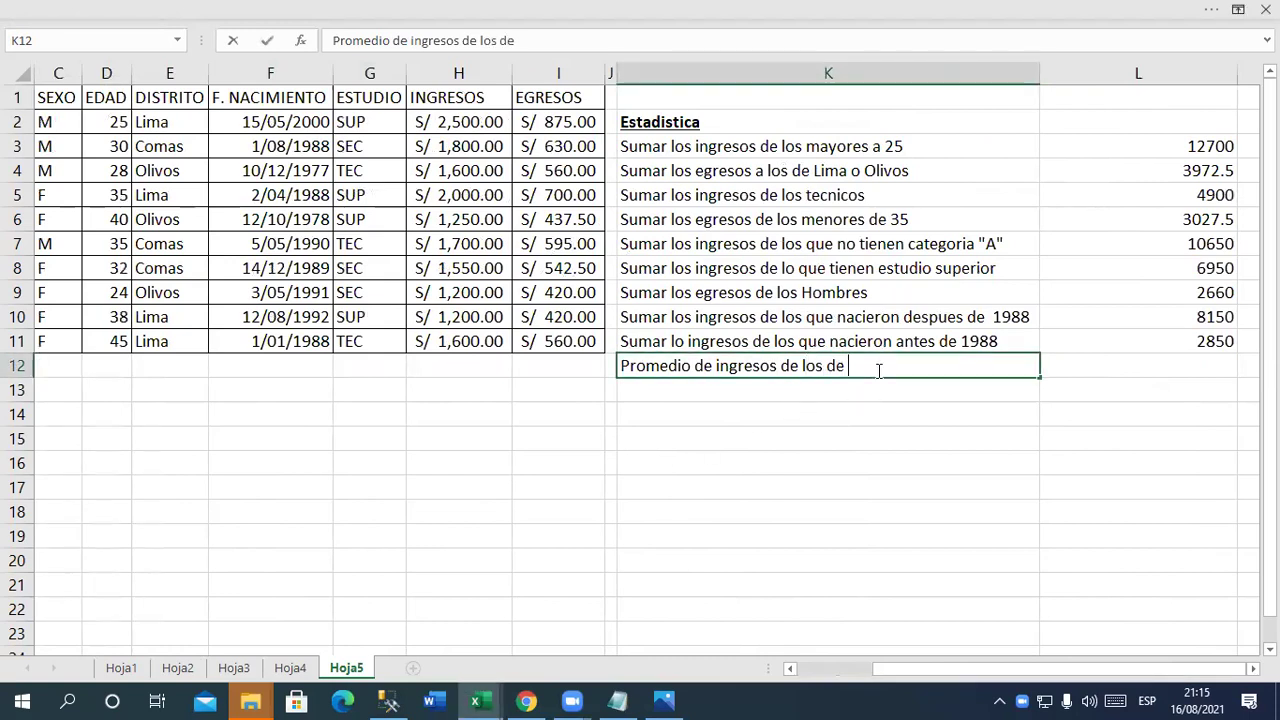
type("comas")
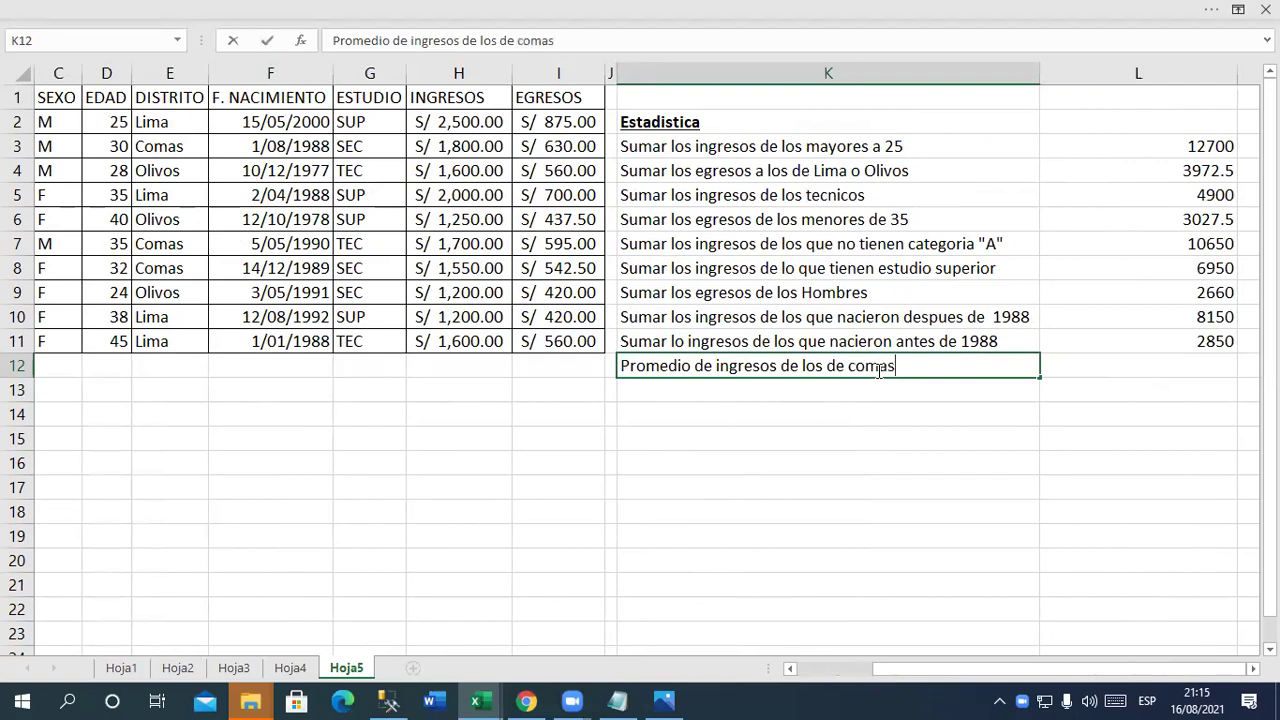
key("Tab")
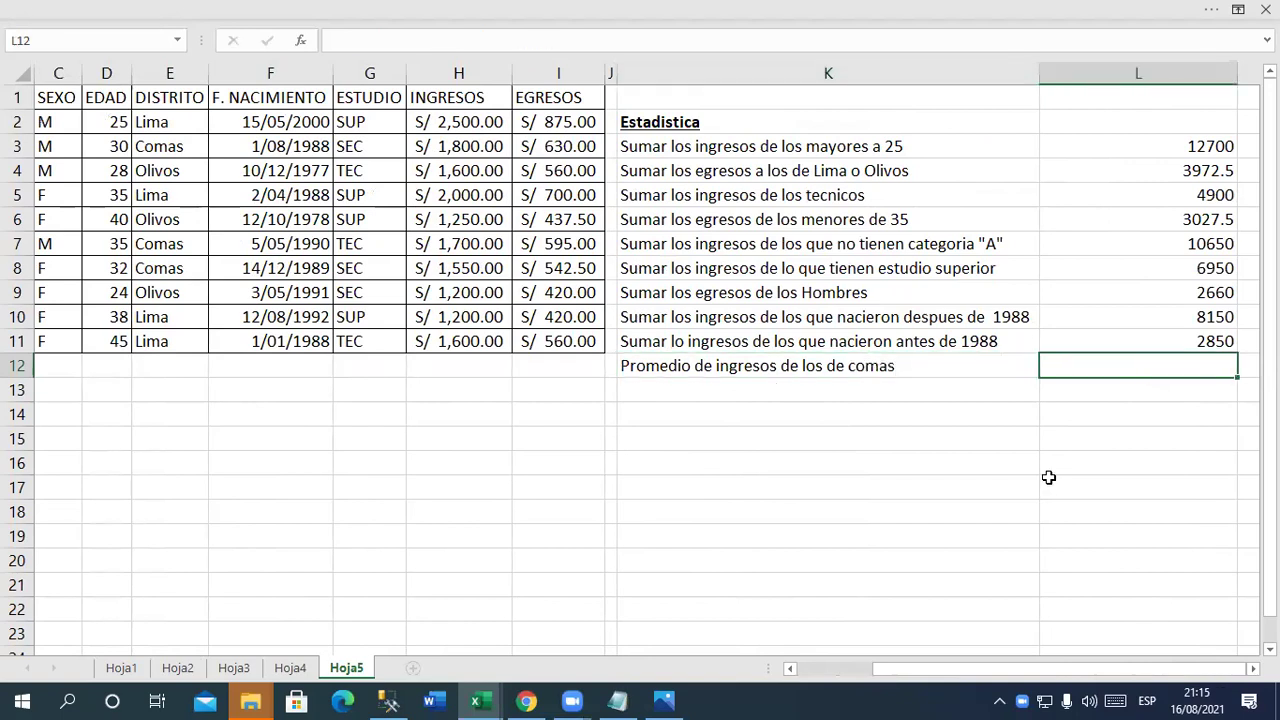
scroll(646, 360, "right", 3)
scroll(646, 360, "right", 2)
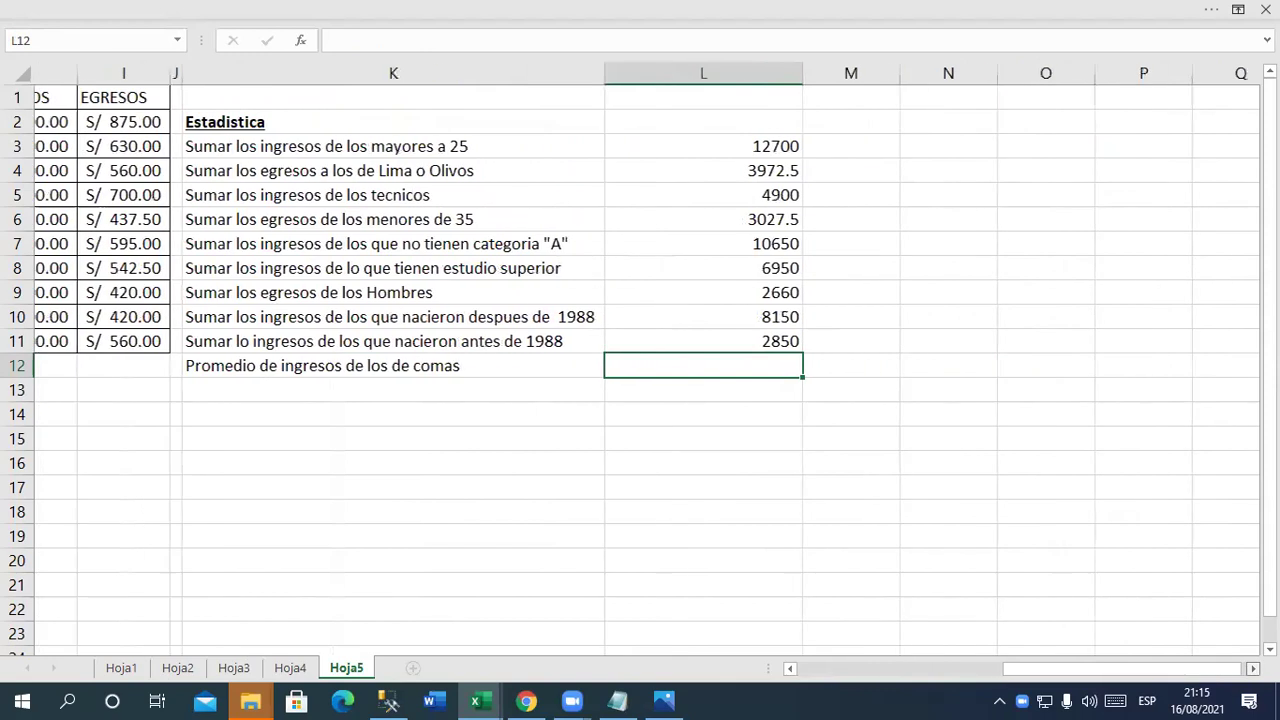
scroll(646, 360, "right", 1)
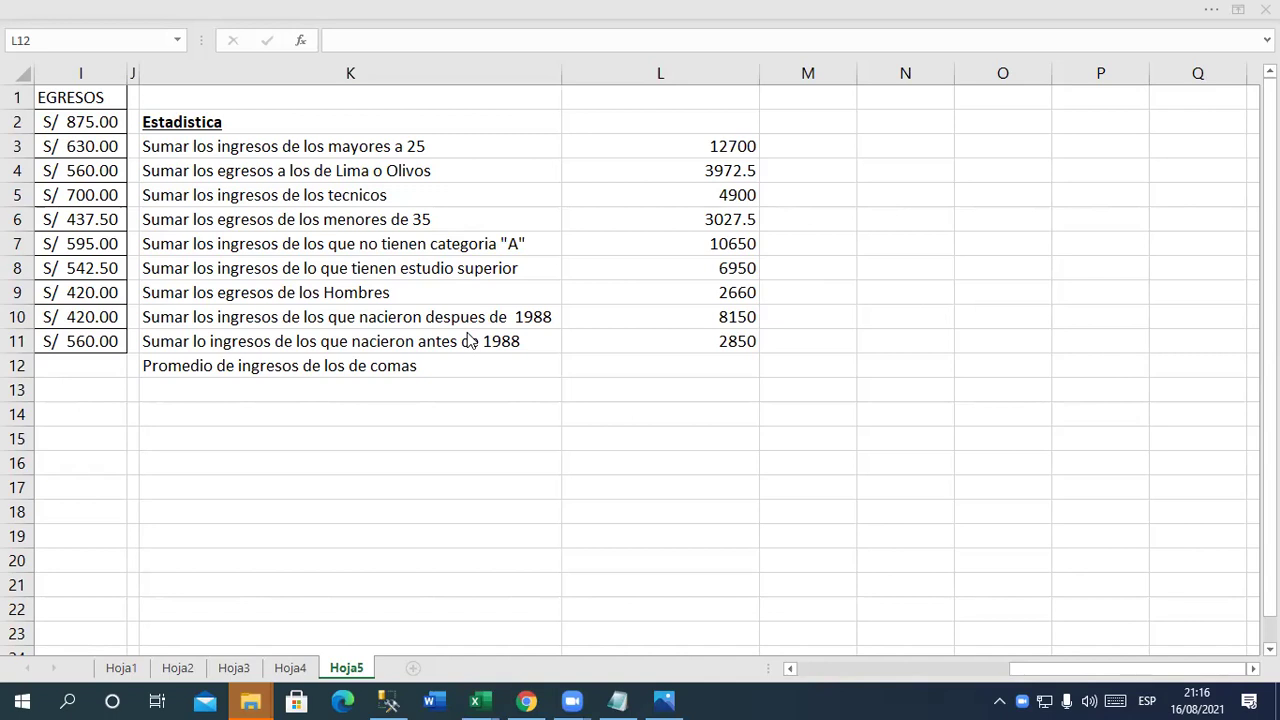
Type the heading '6. FUNCION PROMEDIO.SI' in Notepad and underline it with a row of dashes
left_click(617, 700)
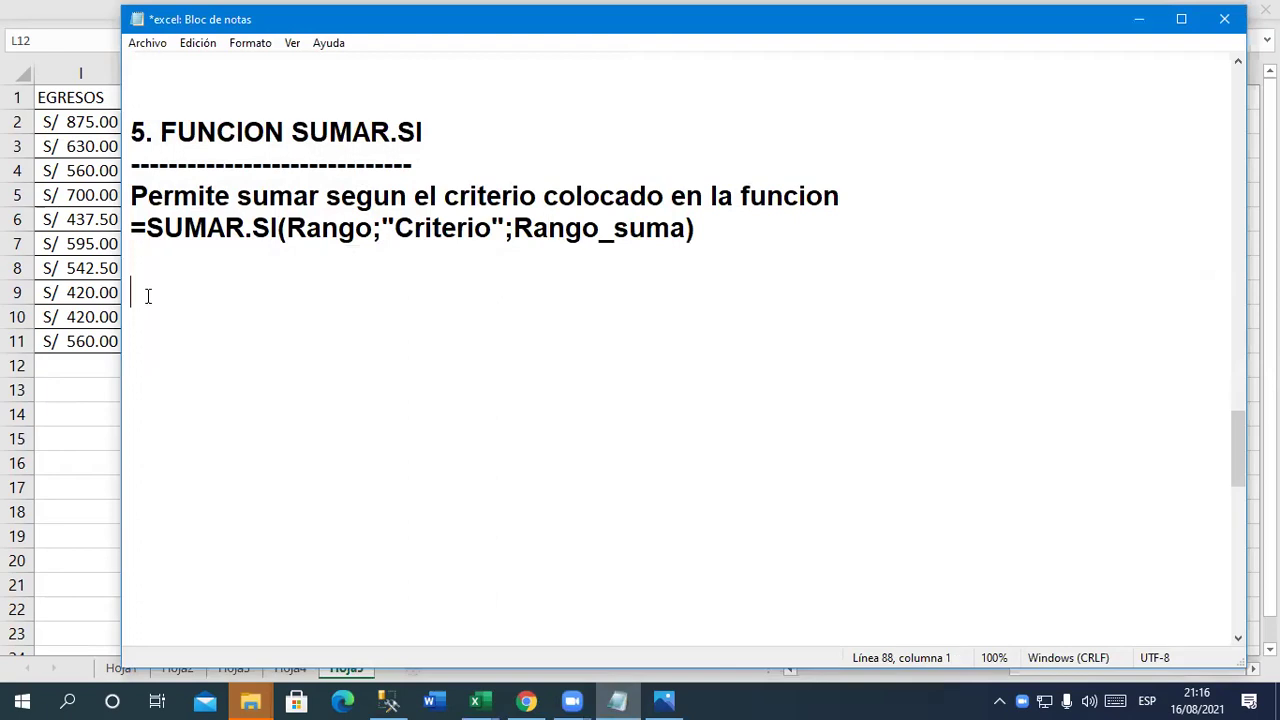
type("6. ")
type("FUNCIO")
key("BackSpace")
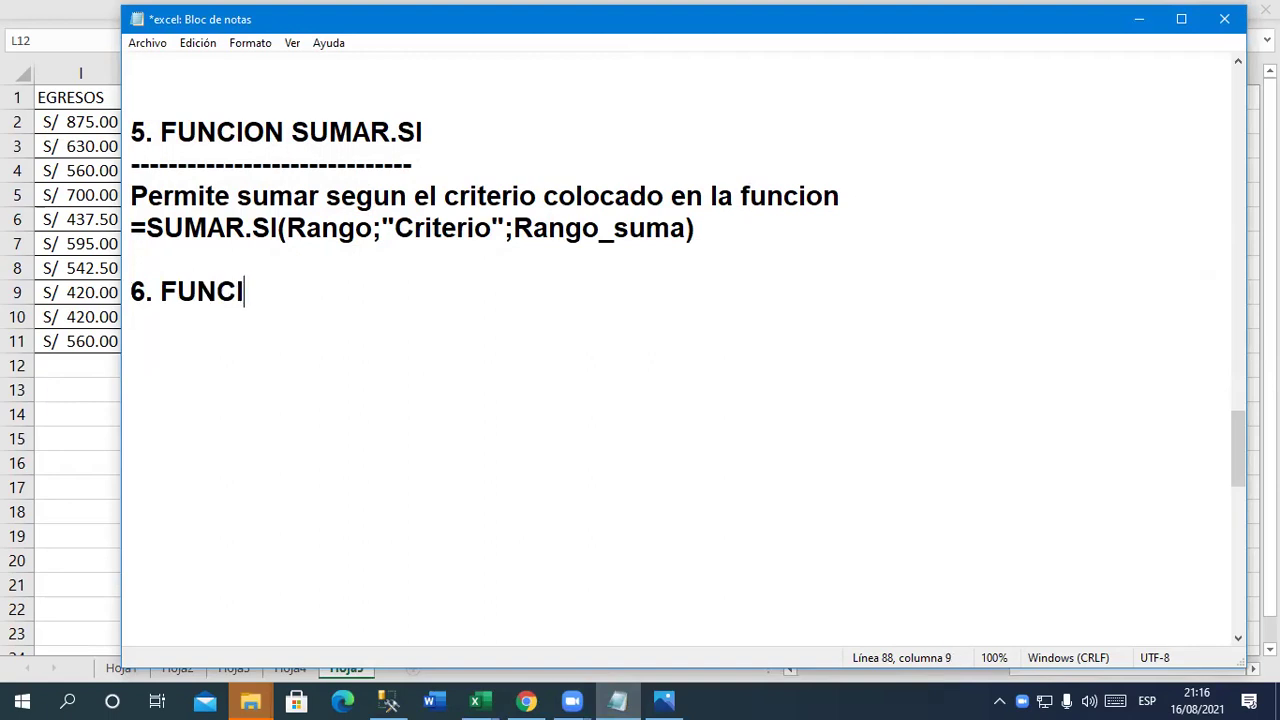
type("ON P")
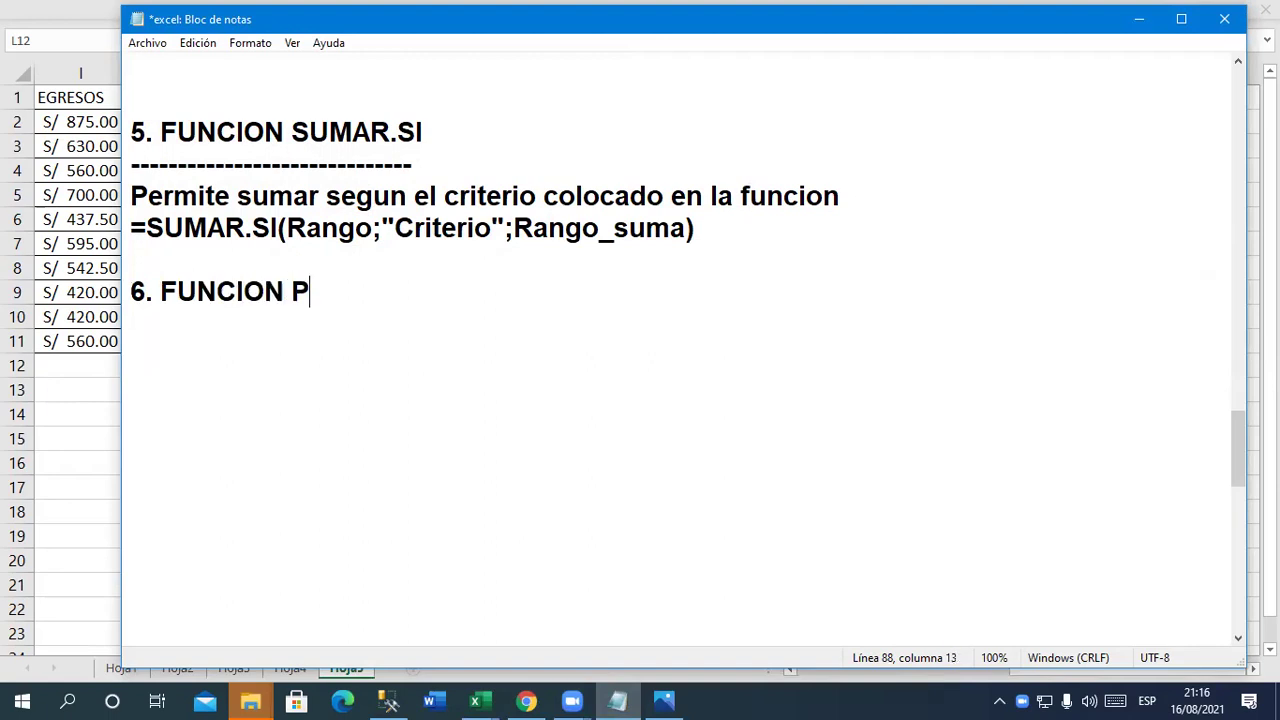
type("ROMEDIO.SI")
key("Return")
type("------------------------------------")
key("Return")
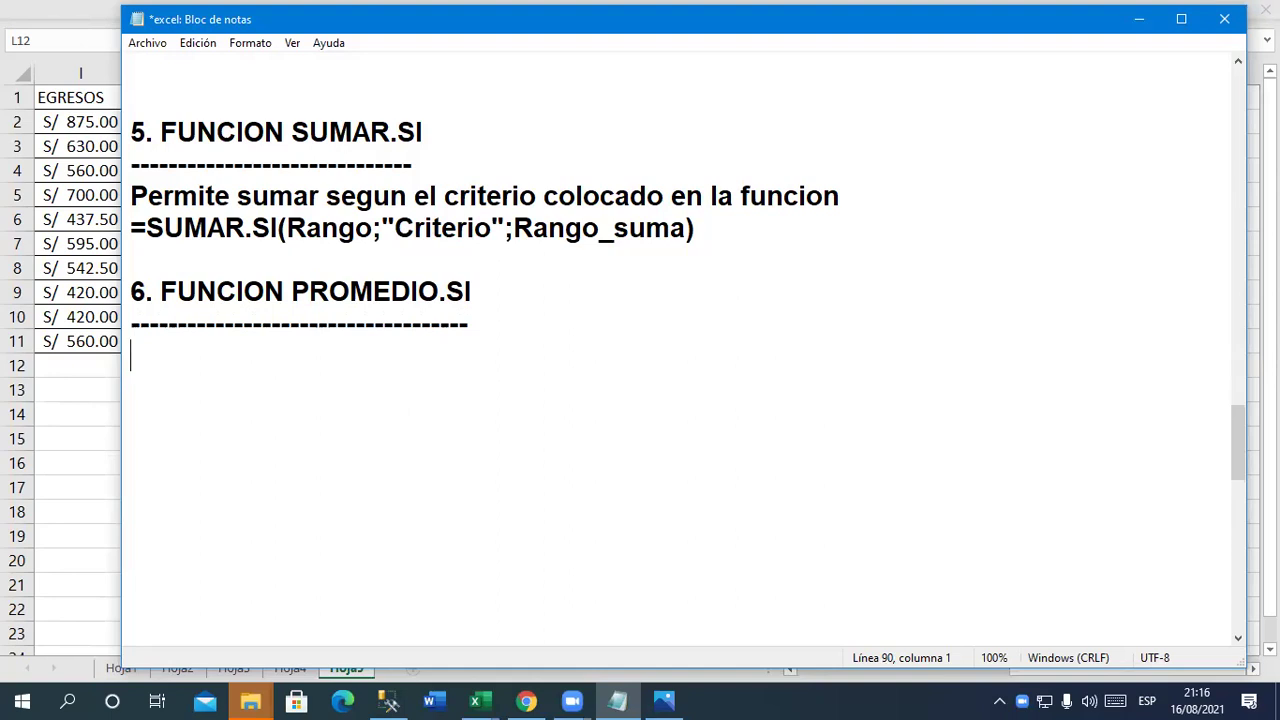
Copy the =SUMAR.SI syntax line and paste it under the PROMEDIO.SI heading
key("Up")
key("Up")
key("Up")
key("Up")
key("shift+Down")
key("ctrl+c")
key("Down")
key("Down")
key("Down")
key("ctrl+v")
key("Left")
key("Up")
key("Up")
key("Down")
Replace SUMAR with PROMEDIO and suma with promedio in the pasted syntax
key("Right")
key("Right")
key("shift+Right")
key("shift+Right")
key("shift+Right")
key("shift+Right")
key("shift+Right")
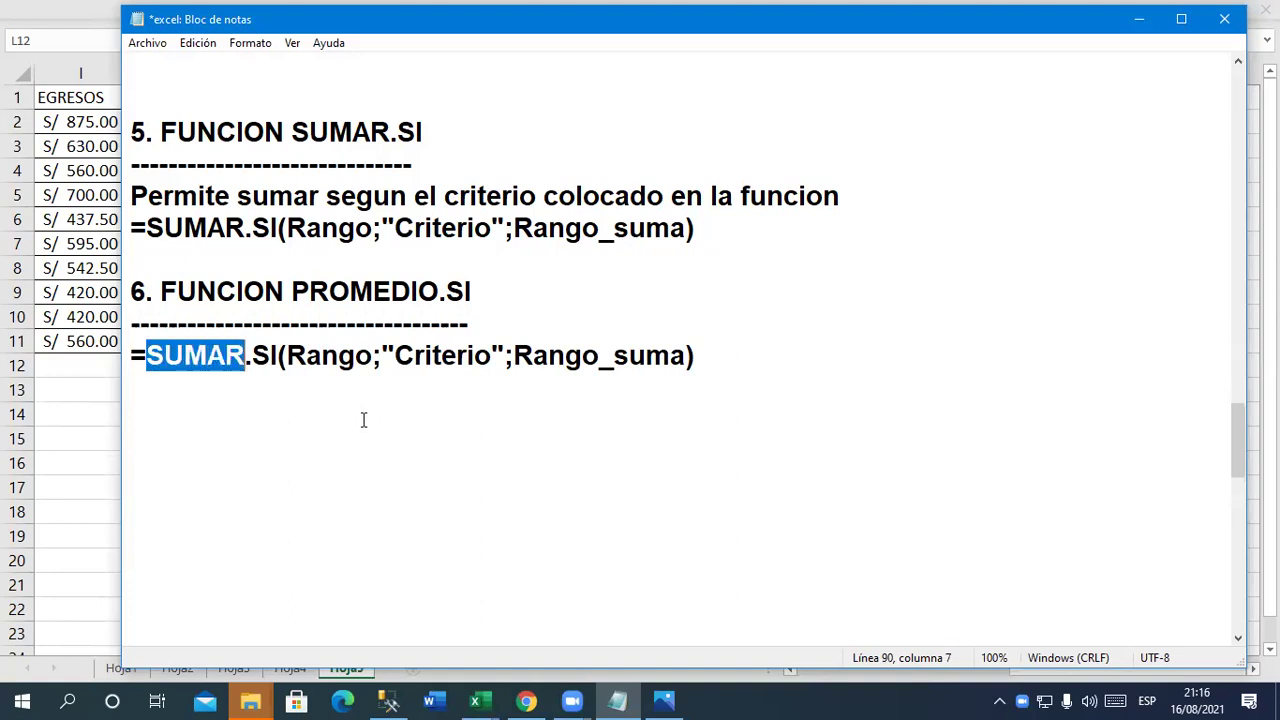
type("PROMEDIO")
key("Right")
key("Right")
key("Right")
key("Right")
key("Right")
key("Right")
key("Right")
key("Right")
key("Right")
key("Right")
key("Right")
key("Right")
key("Right")
key("Right")
key("Right")
key("Right")
key("Right")
key("Right")
key("shift+Right")
key("shift+Right")
key("shift+Right")
key("shift+Right")
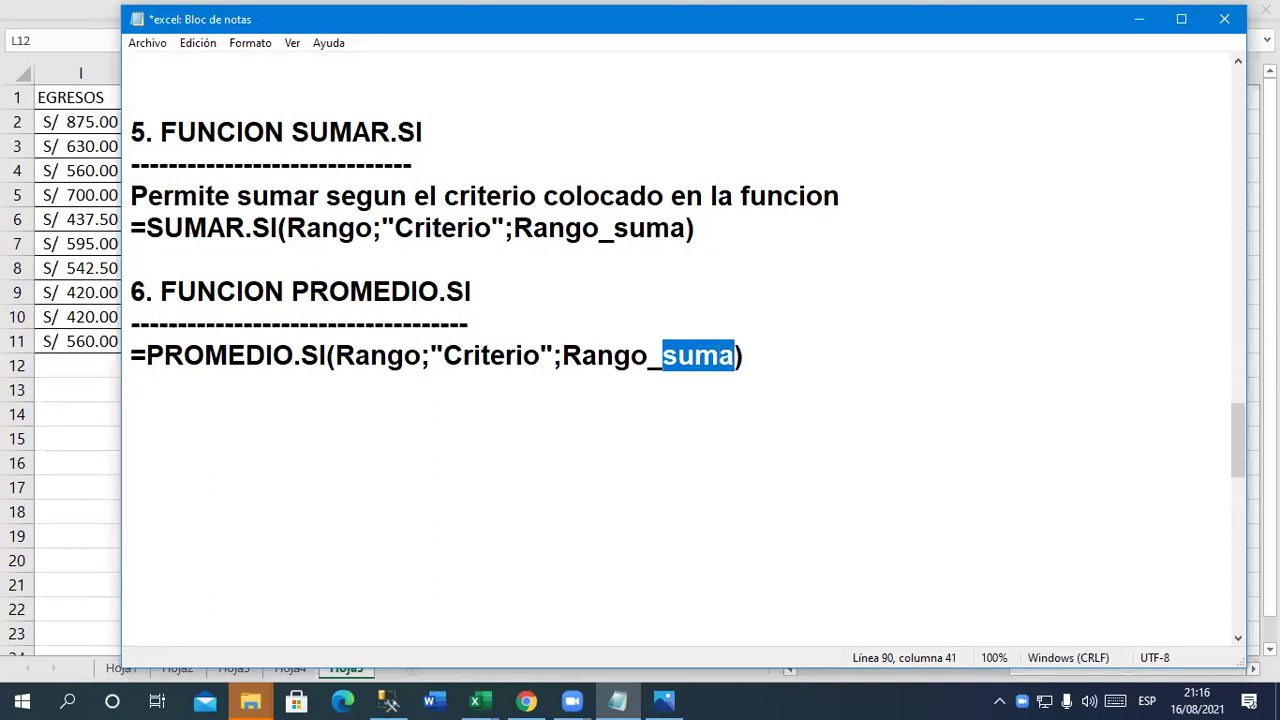
type("promedio")
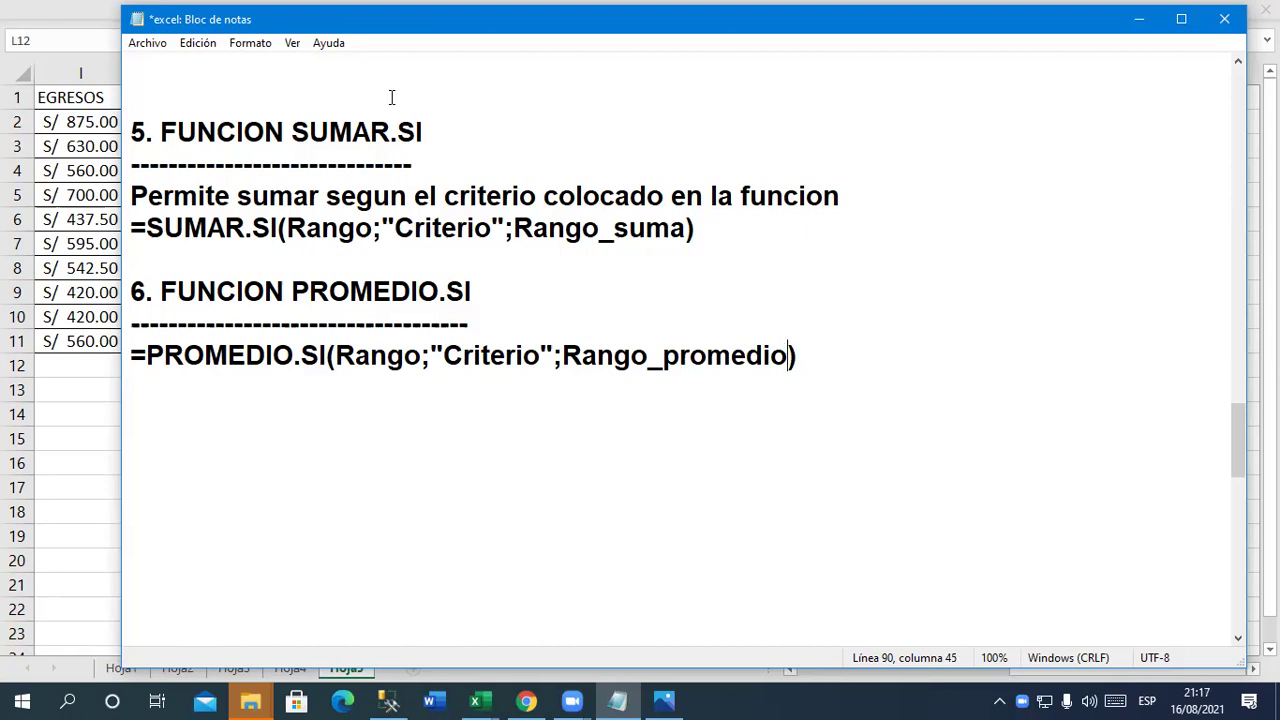
left_click(589, 380)
Enter =PROMEDIO.SI(E2:E11;"COMAS";H2:H11) in L12, averaging Comas incomes to 1683.333333
left_click(1145, 20)
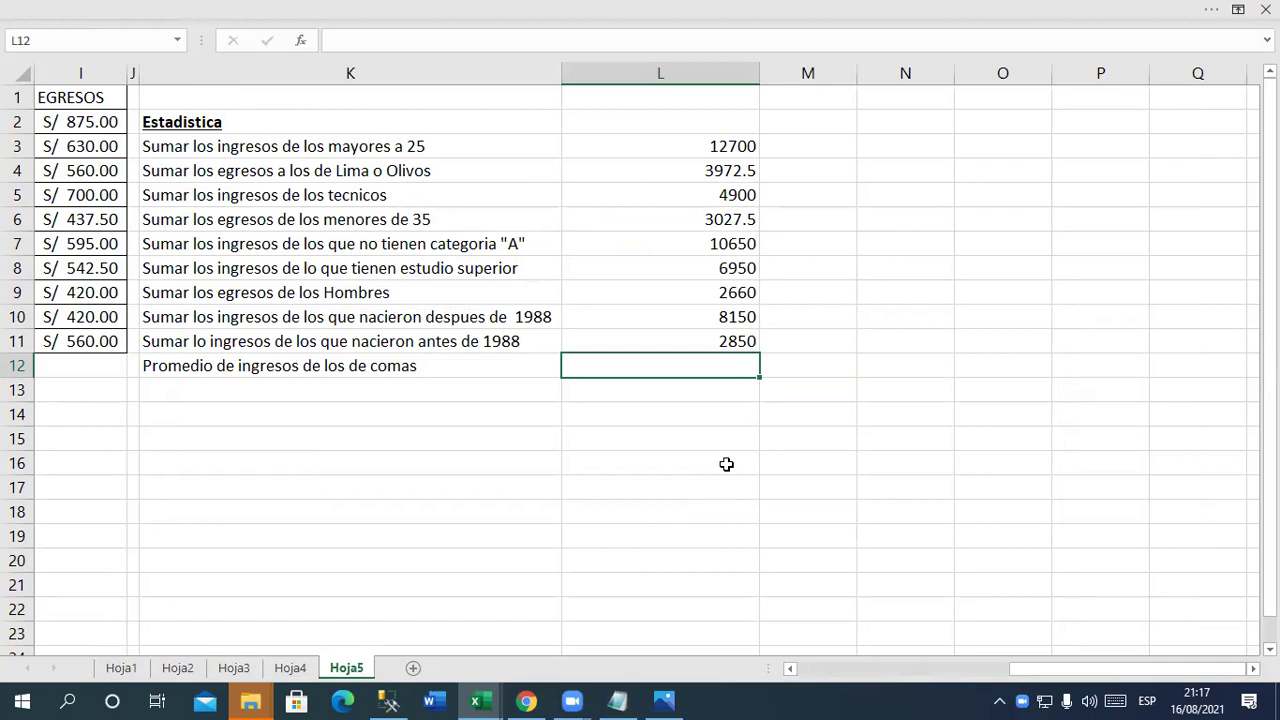
type("=PROME")
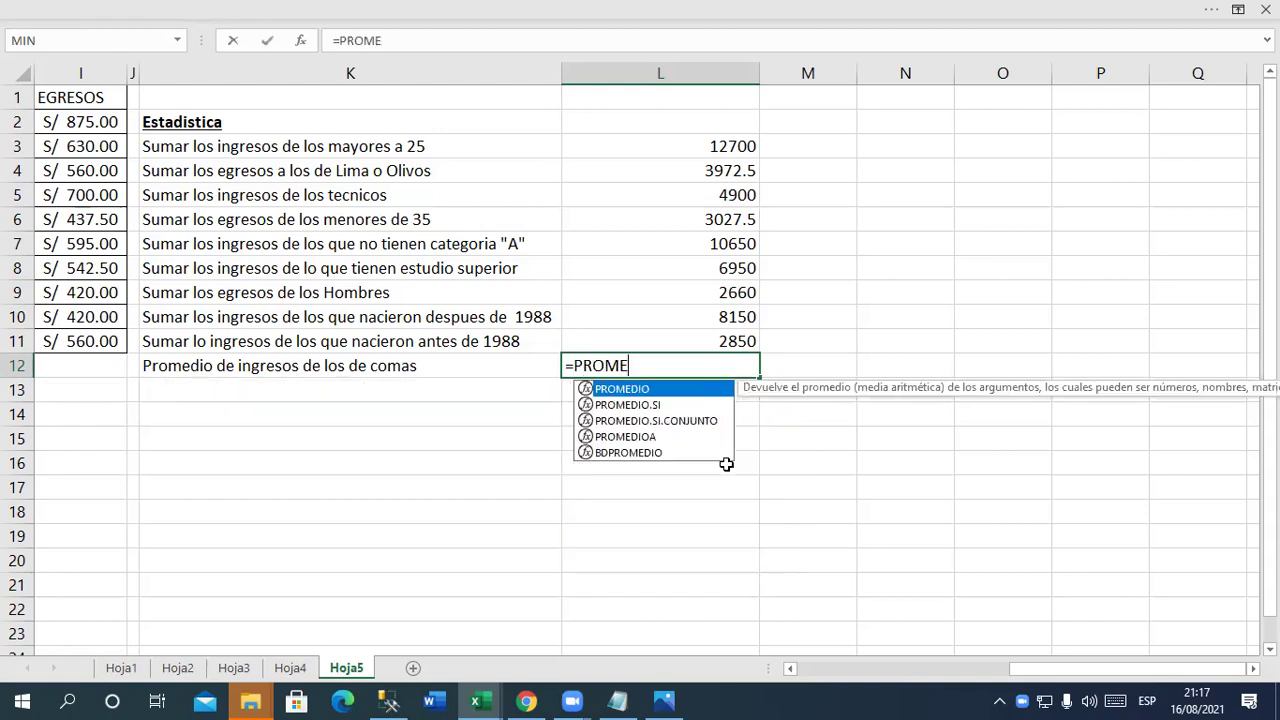
key("Down")
key("Tab")
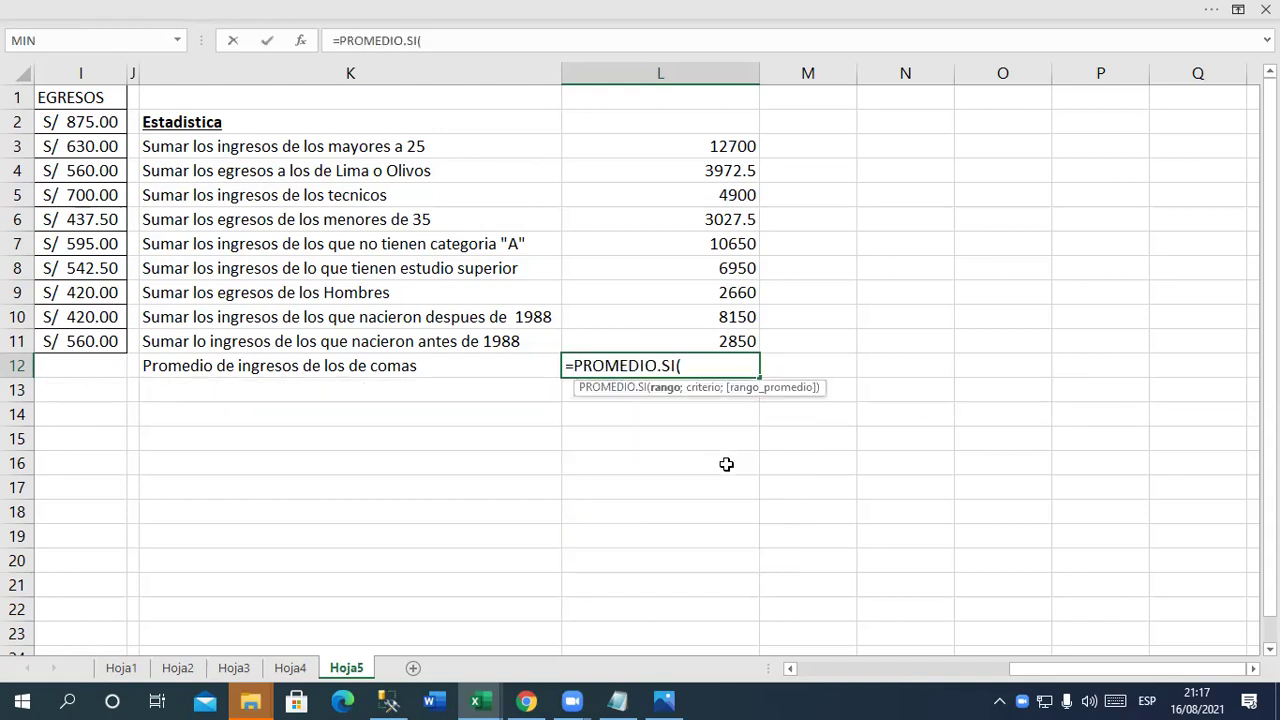
left_click_drag(1014, 672, 1008, 675)
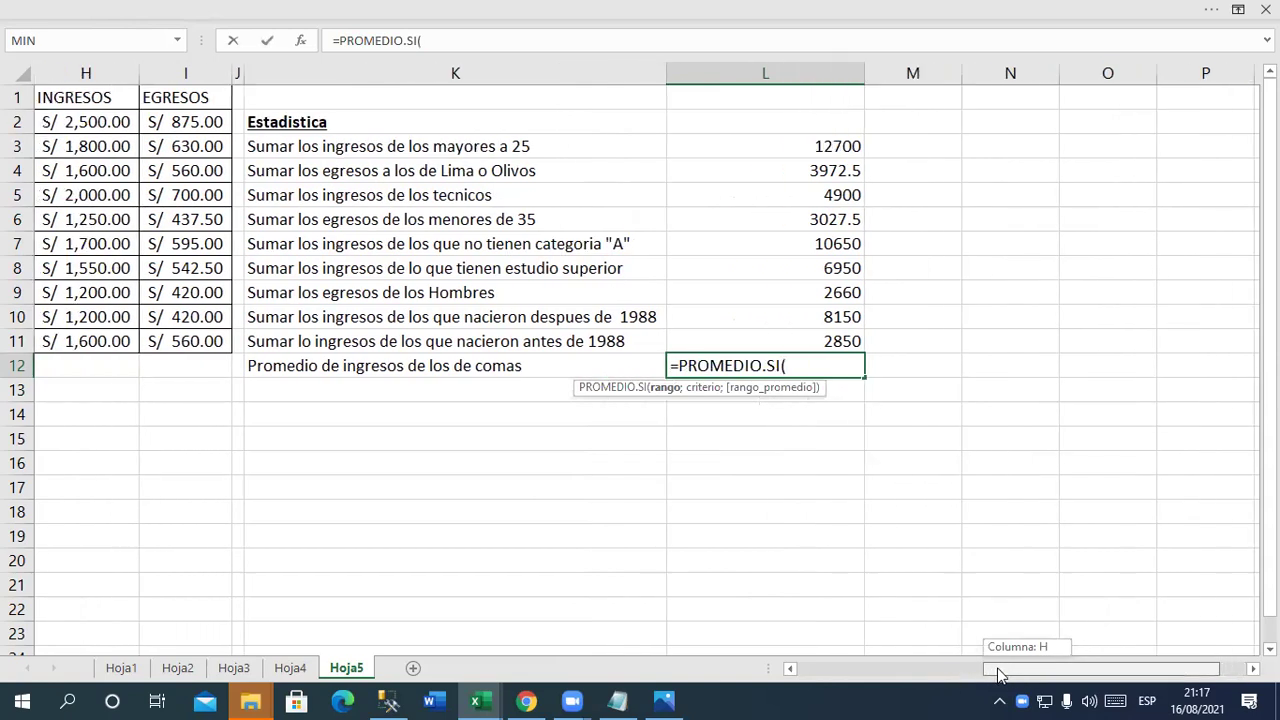
left_click_drag(1008, 675, 853, 672)
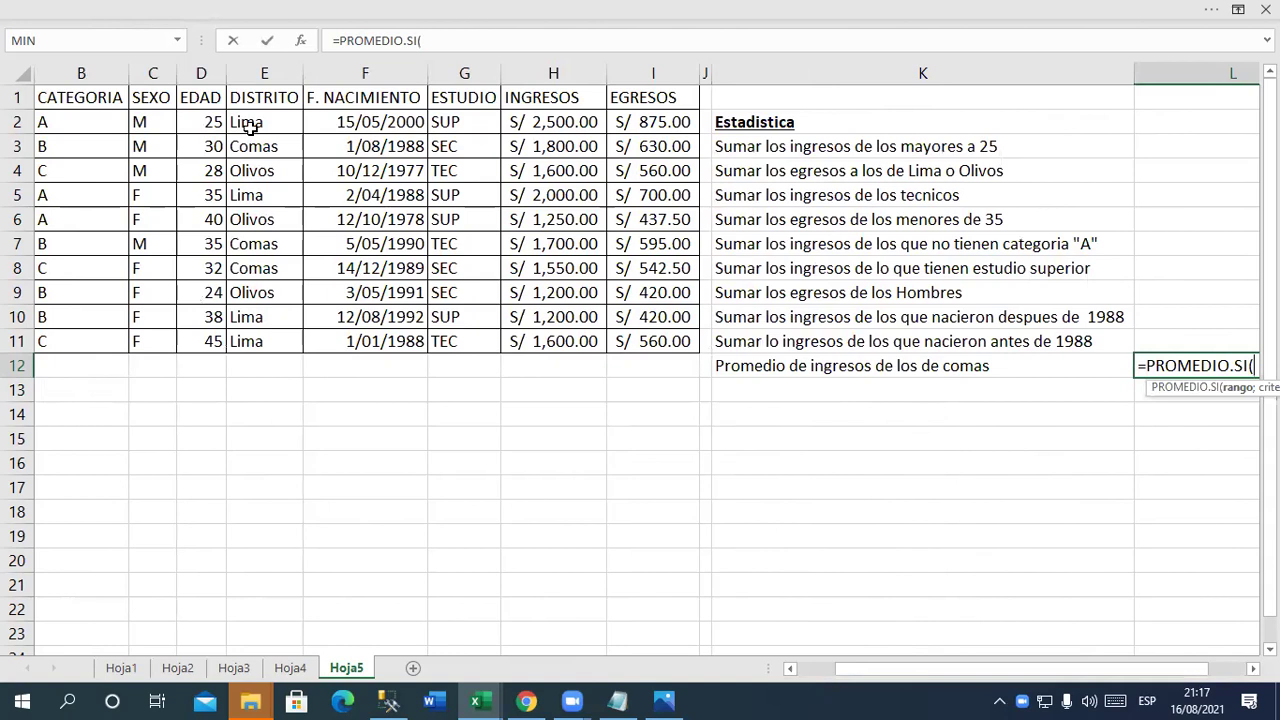
left_click_drag(250, 122, 257, 341)
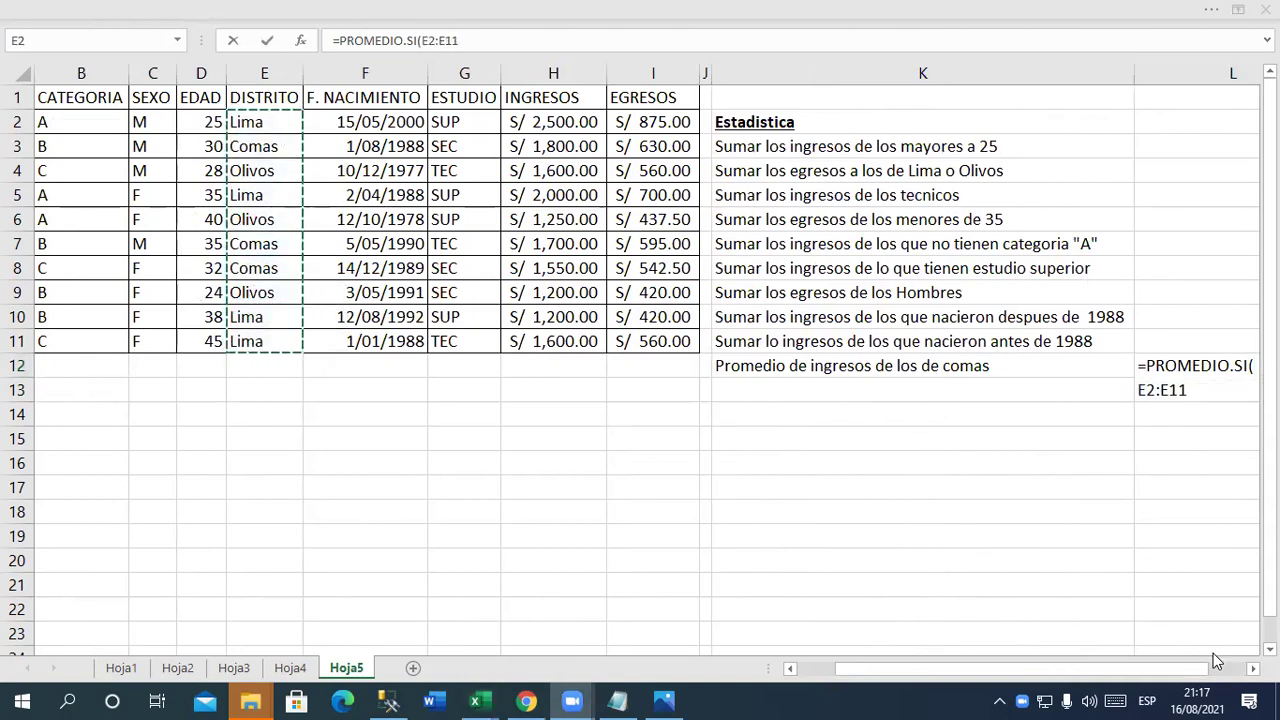
left_click(1252, 668)
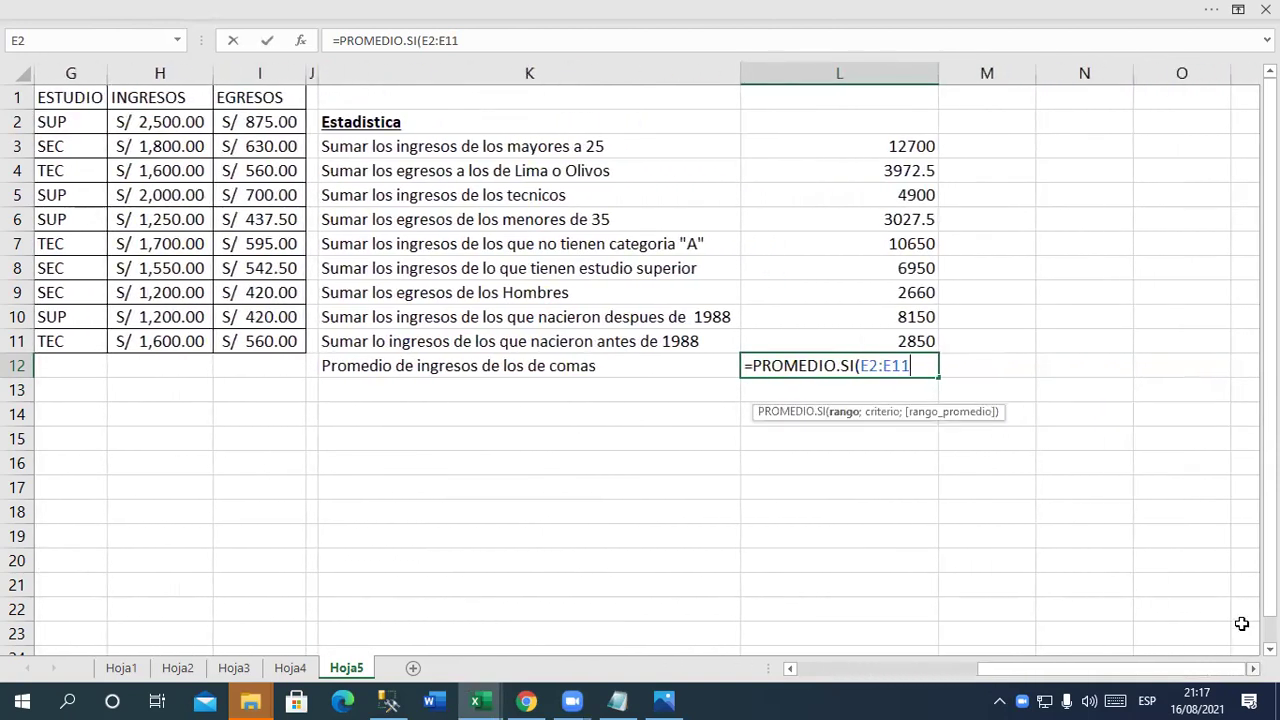
type(";\"OMAS")
key("BackSpace")
key("BackSpace")
key("BackSpace")
key("BackSpace")
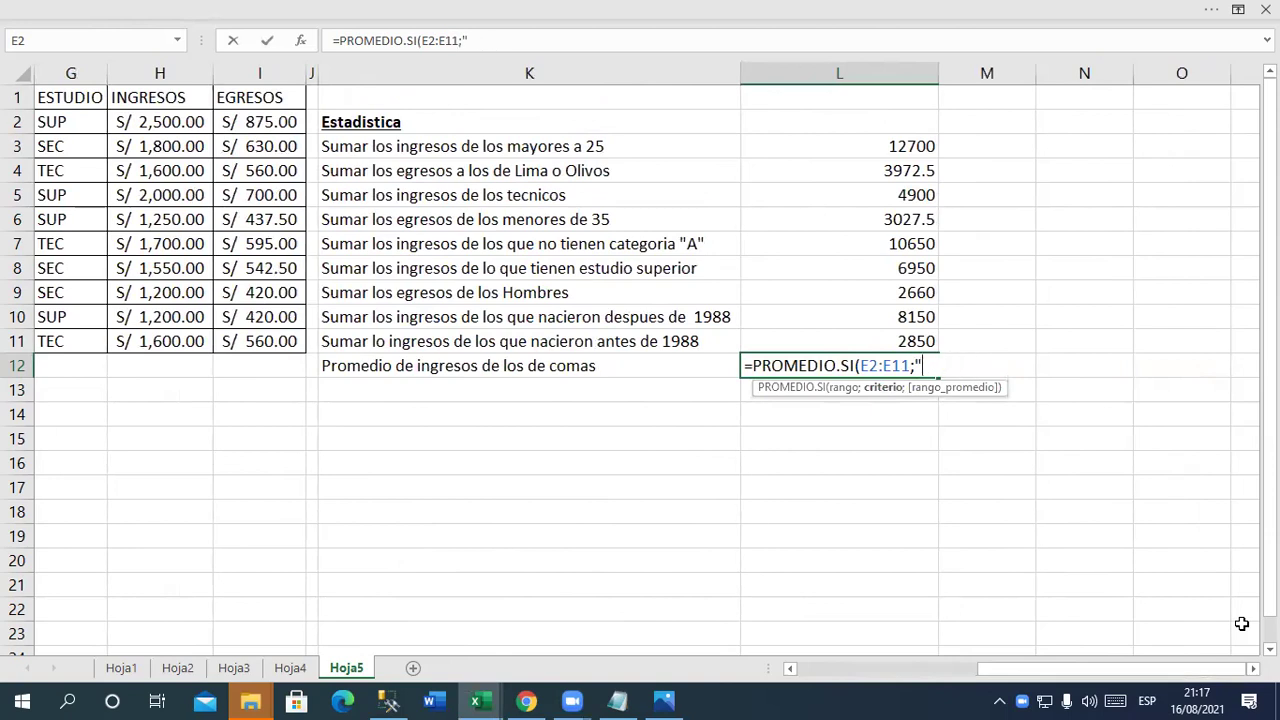
type("COMAS\";")
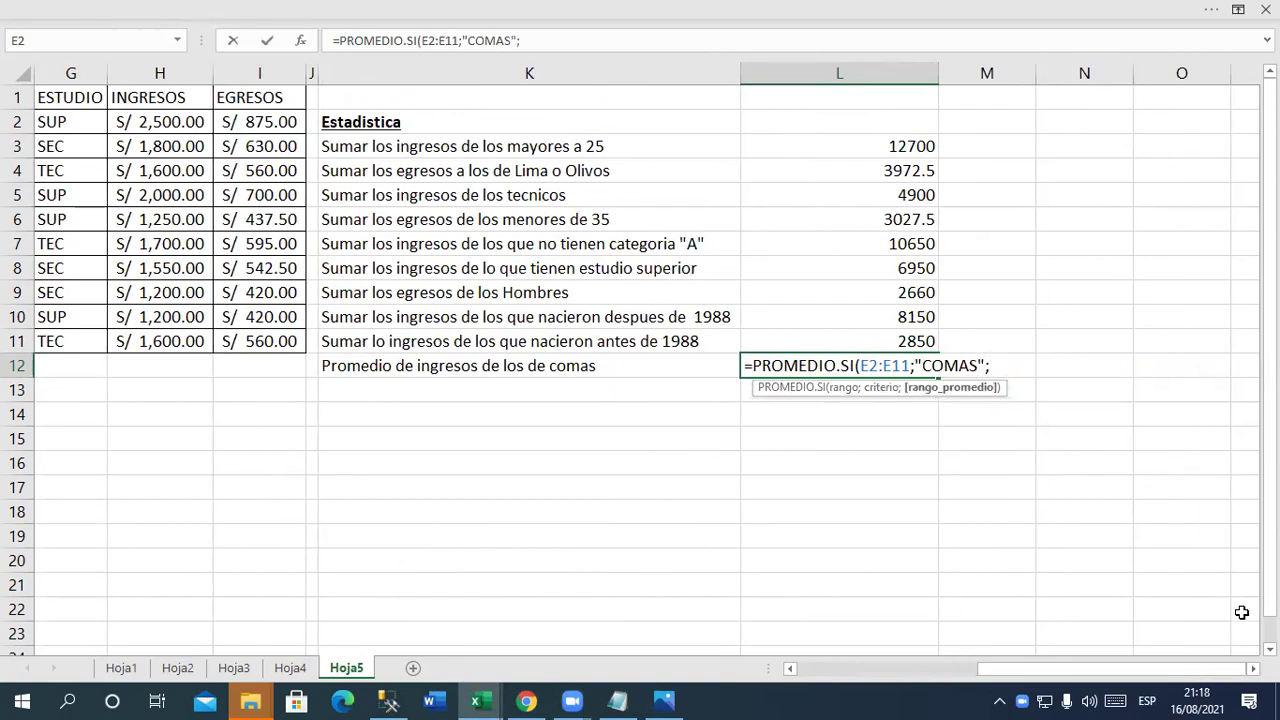
left_click_drag(186, 122, 186, 340)
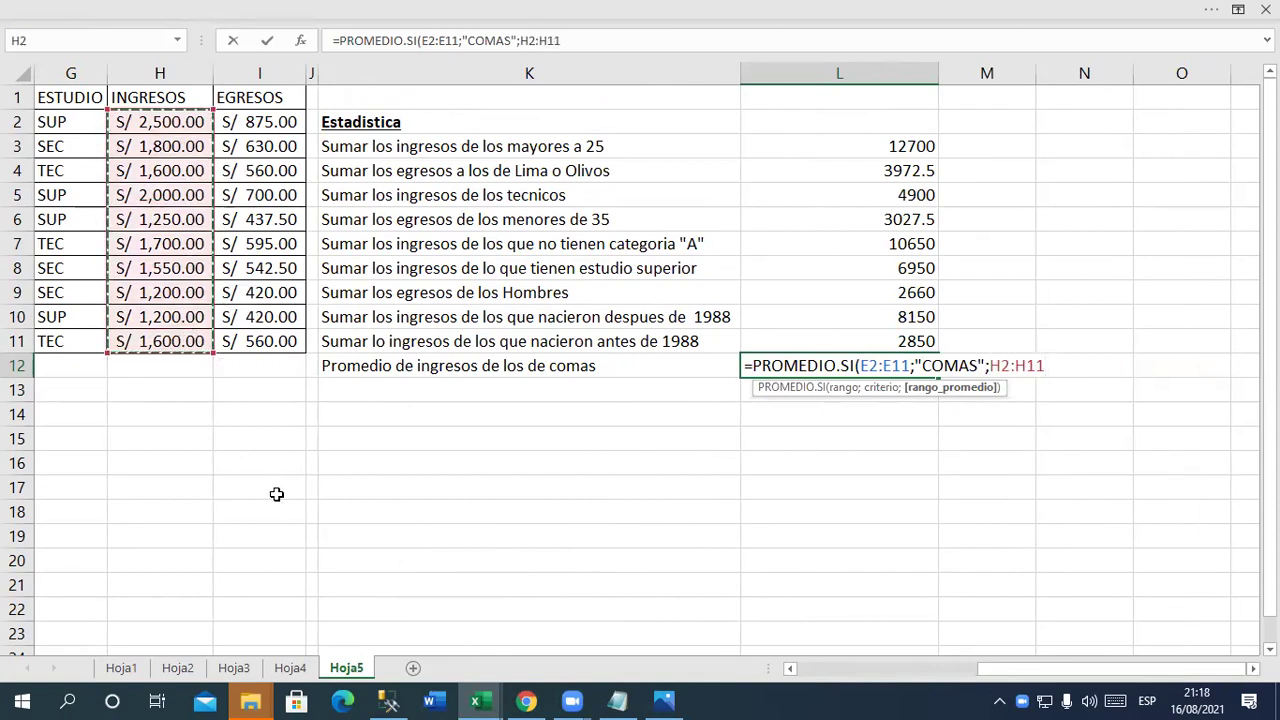
type(")")
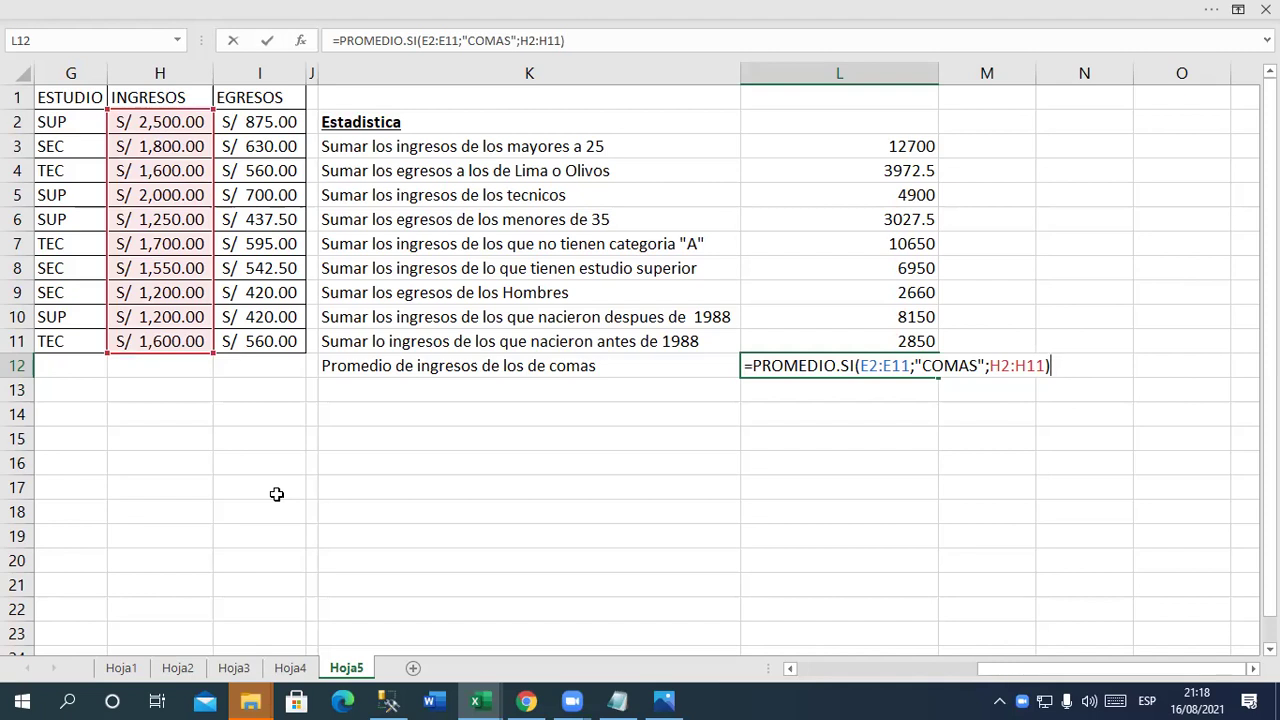
key("Return")
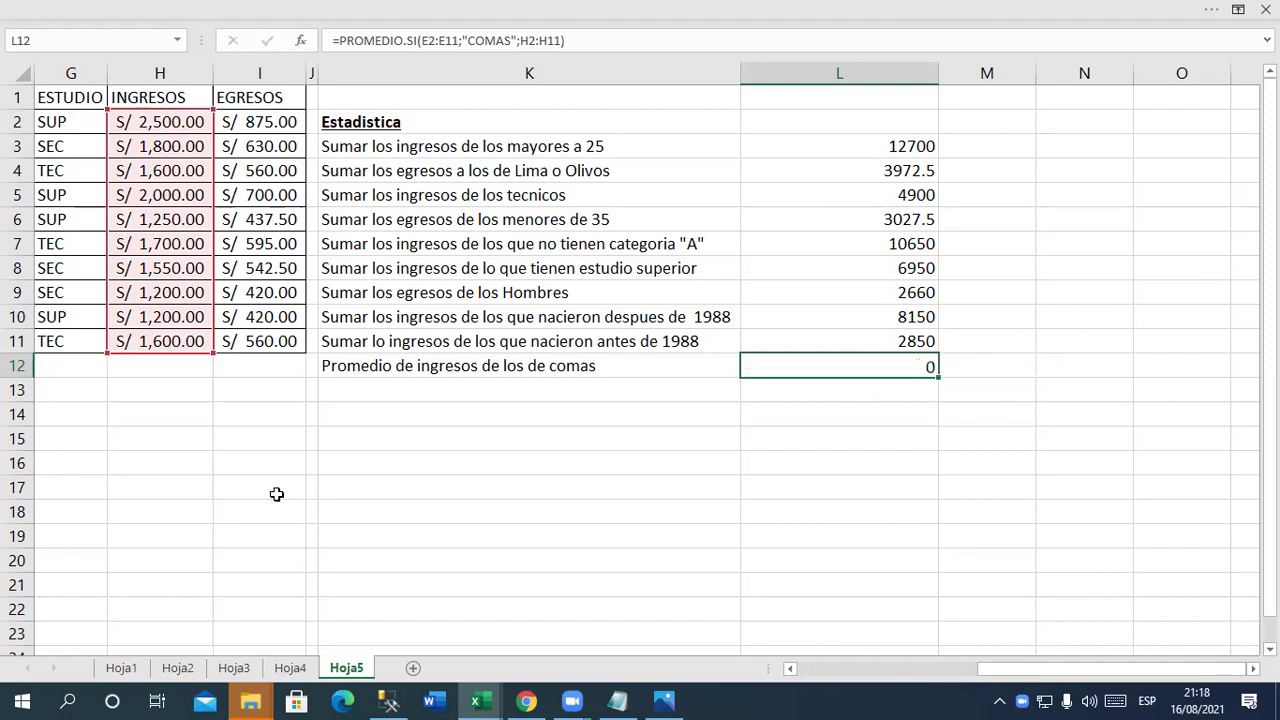
Reopen the L12 formula to check it, leaving it unchanged
key("Up")
key("Right")
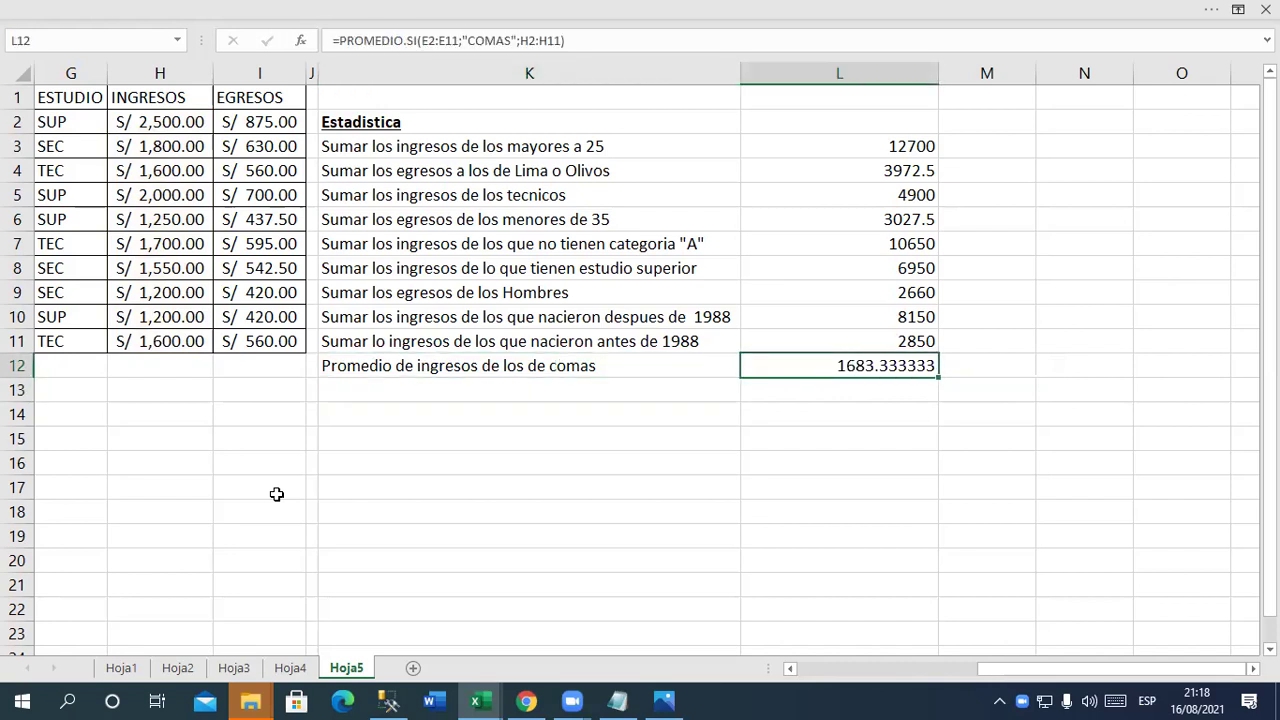
key("F2")
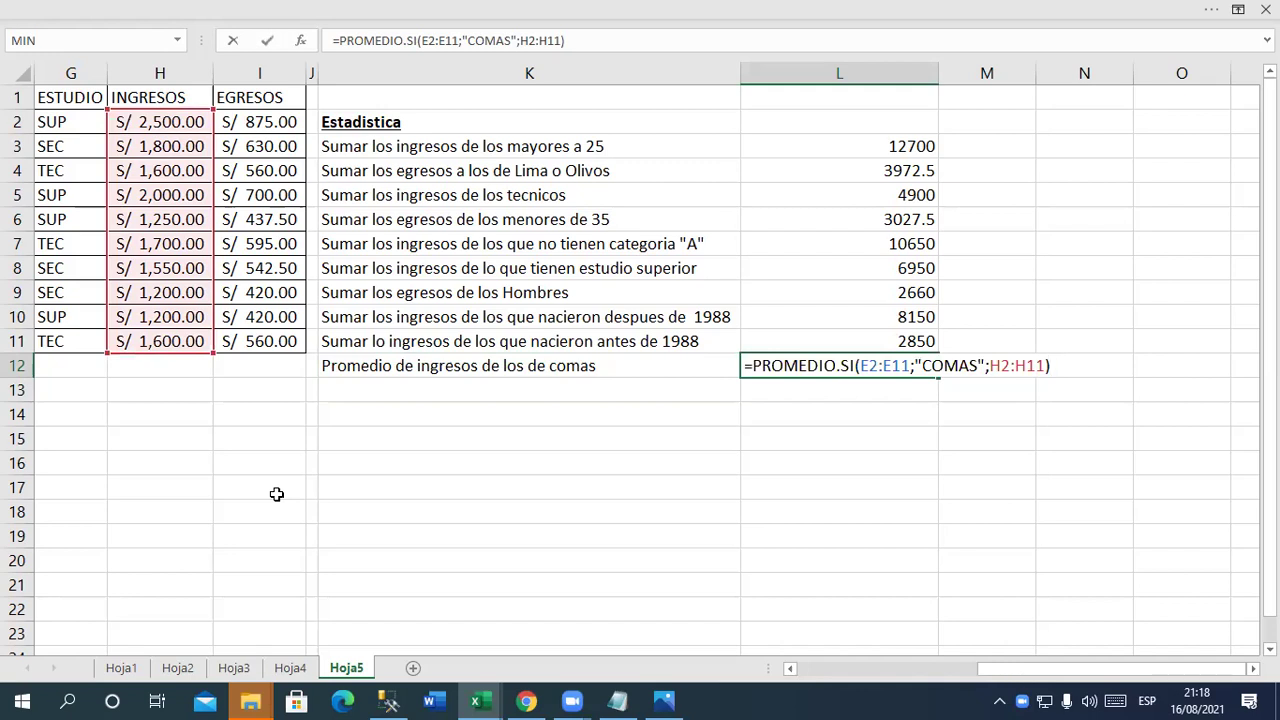
key("Return")
key("Left")
key("Left")
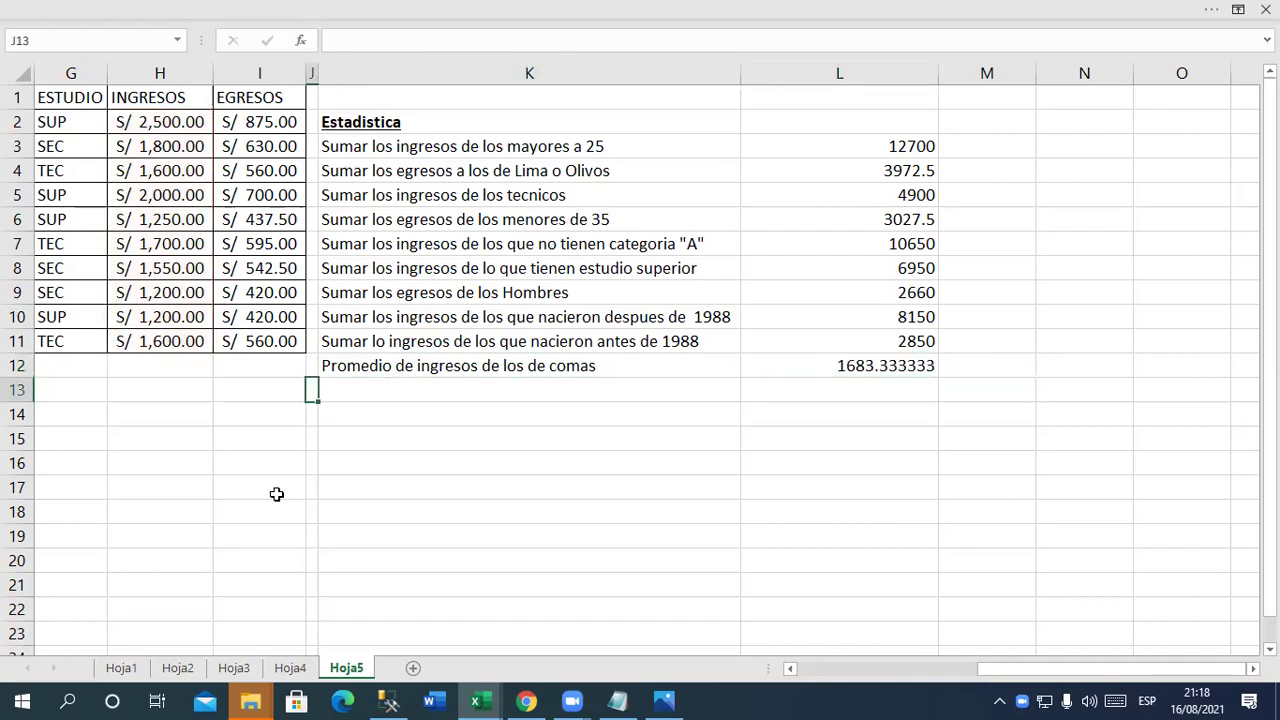
Label K13 'Promedio de los egresos de las mujeres' and select the result cell beside it
key("Right")
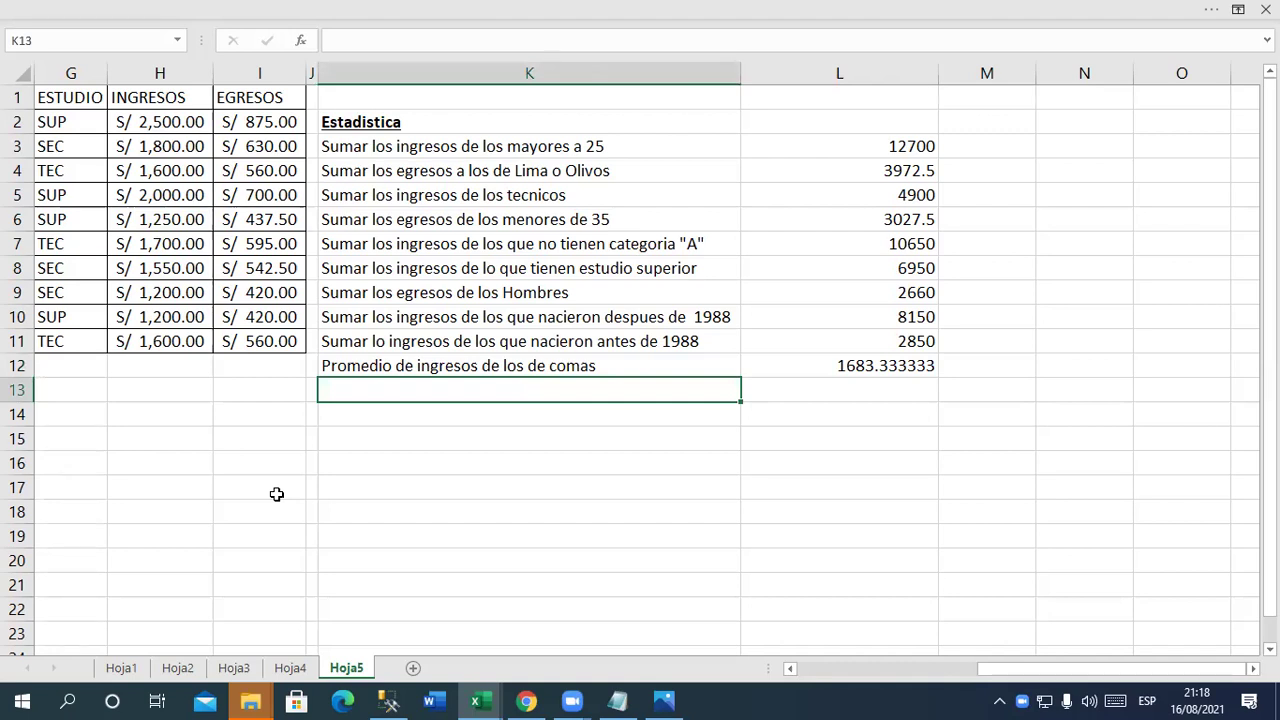
type("Prome")
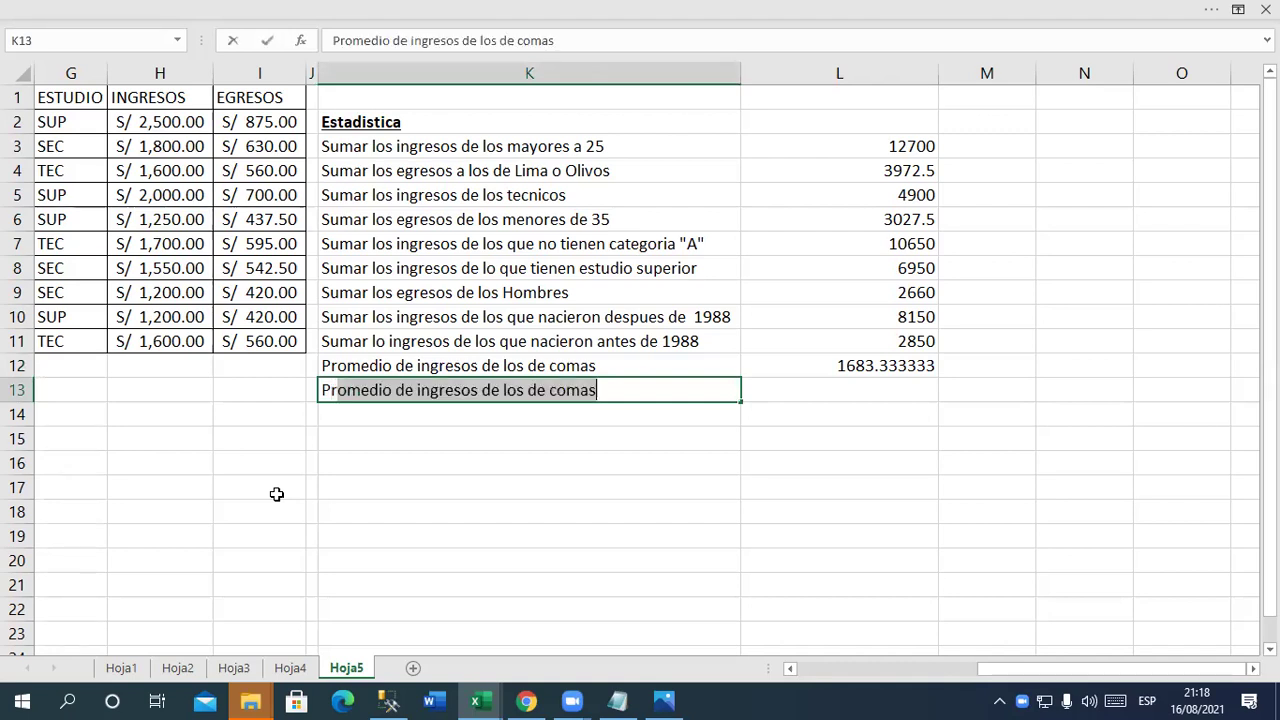
type("i")
key("BackSpace")
type("o")
key("BackSpace")
key("BackSpace")
type("dio de ")
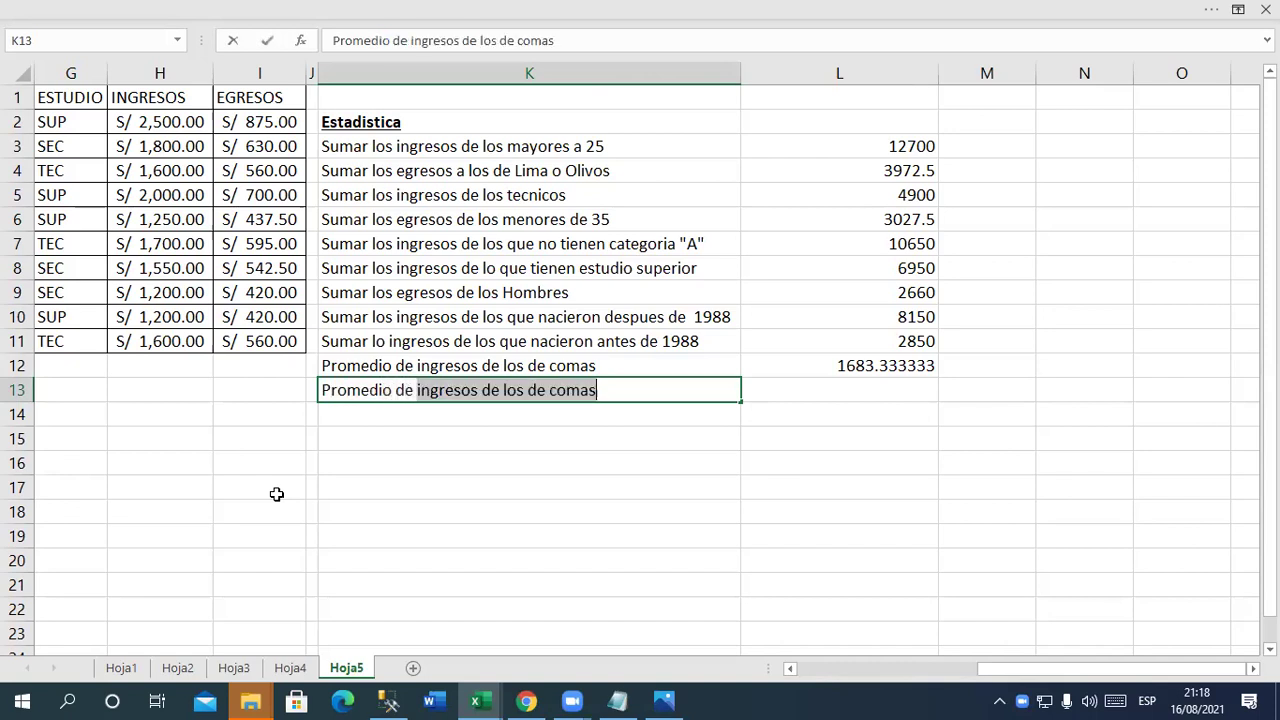
type("los egresos de las mujeres")
key("Return")
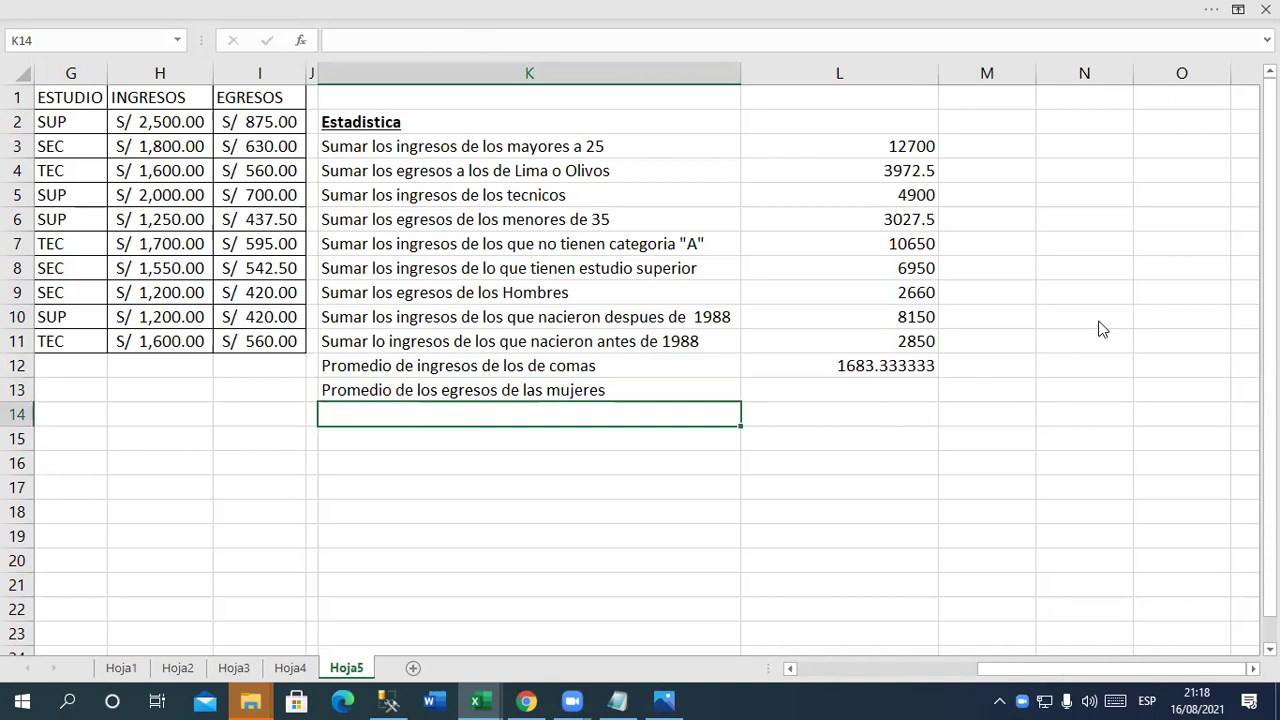
left_click(829, 382)
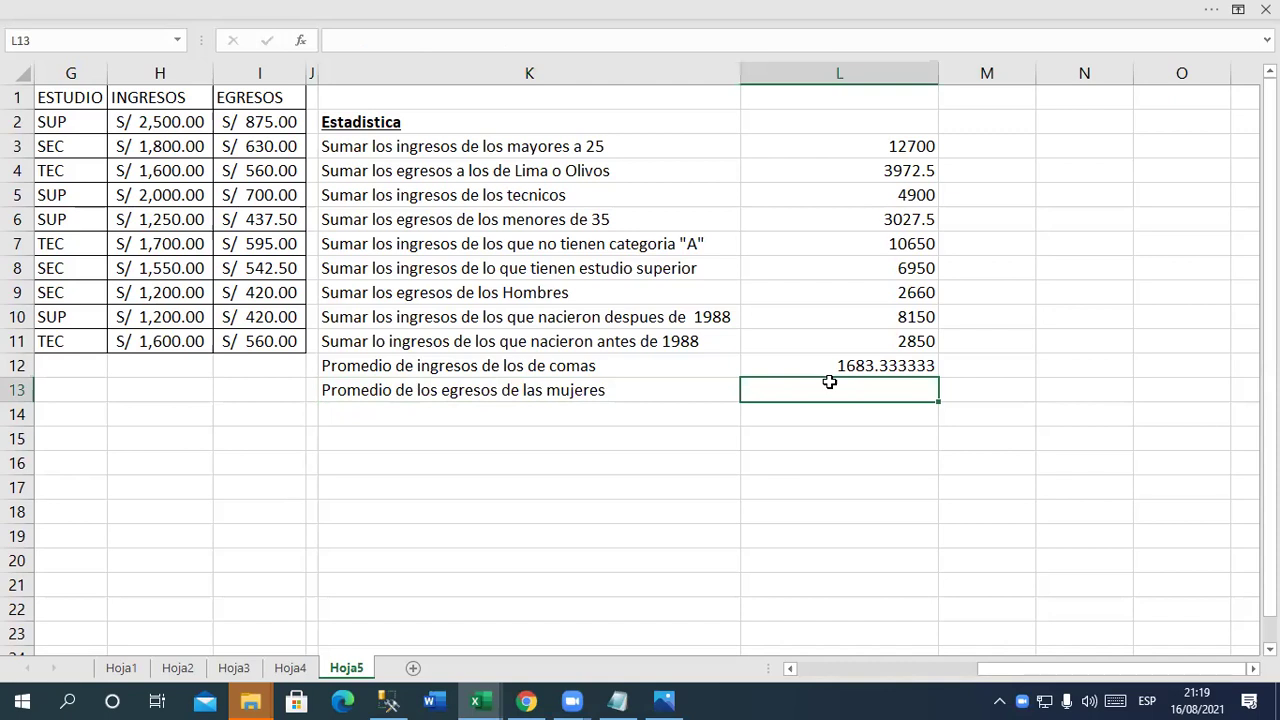
double_click(914, 369)
left_click(1062, 365)
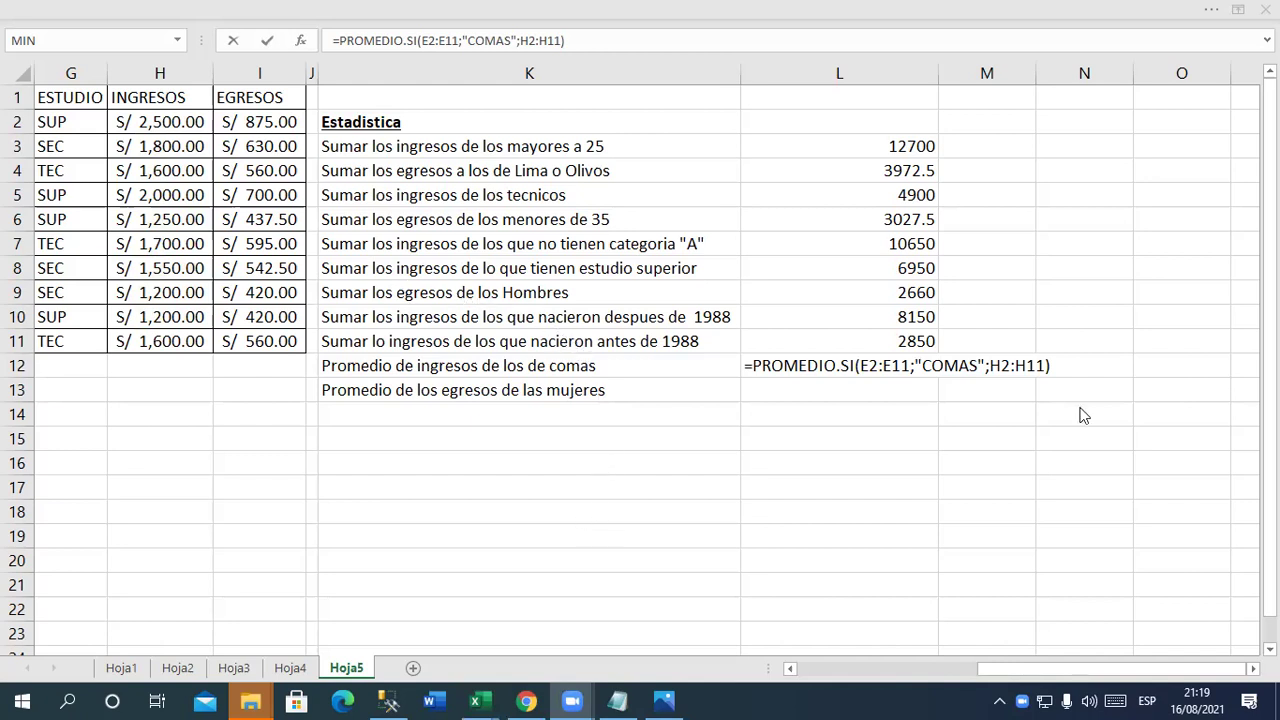
left_click(1071, 365)
left_click(1083, 362)
left_click(1070, 366)
left_click(1045, 360)
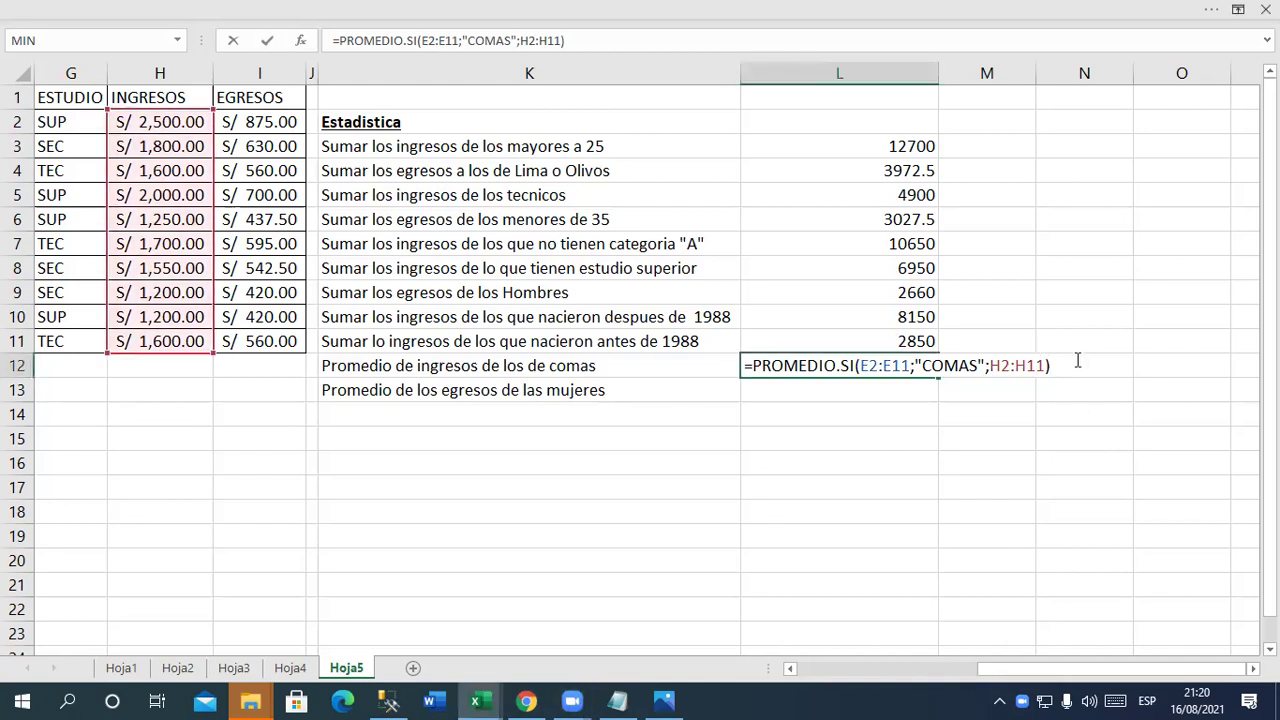
key("Return")
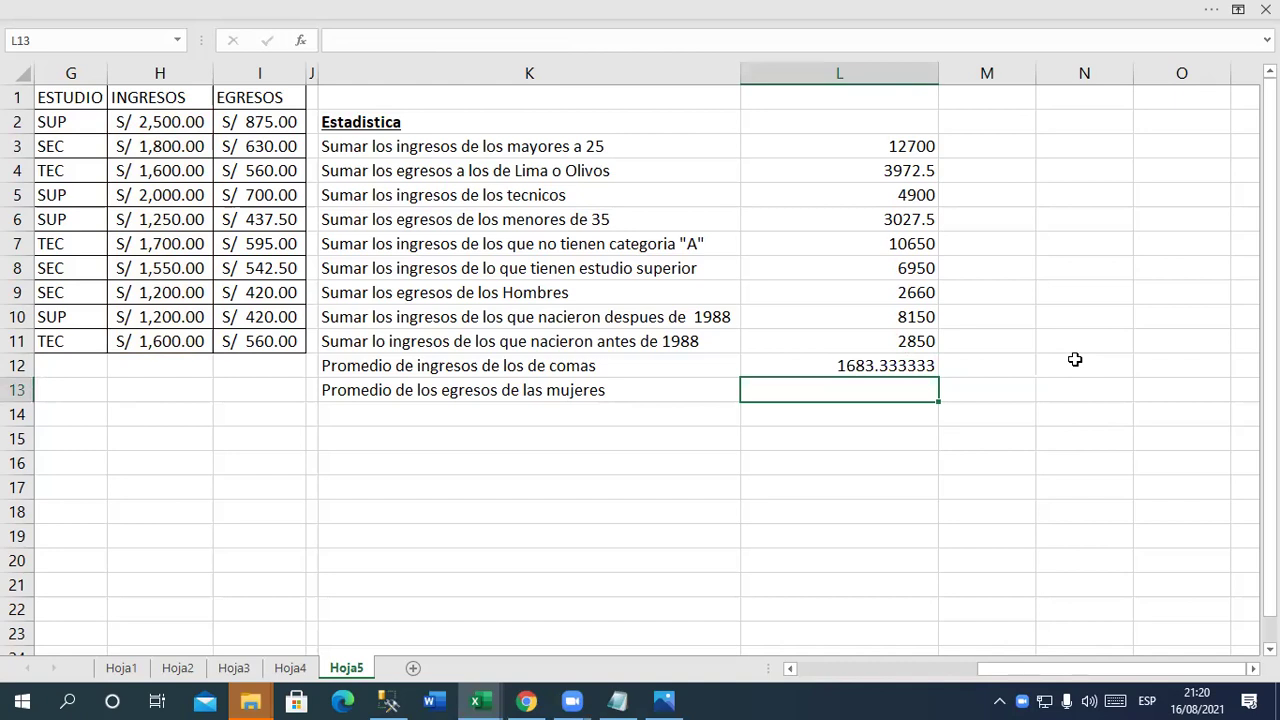
Start =PROMEDIO.SI in L13 with SEXO range C2:C11, removing an accidentally inserted date
type("=")
type("PROMEDIO")
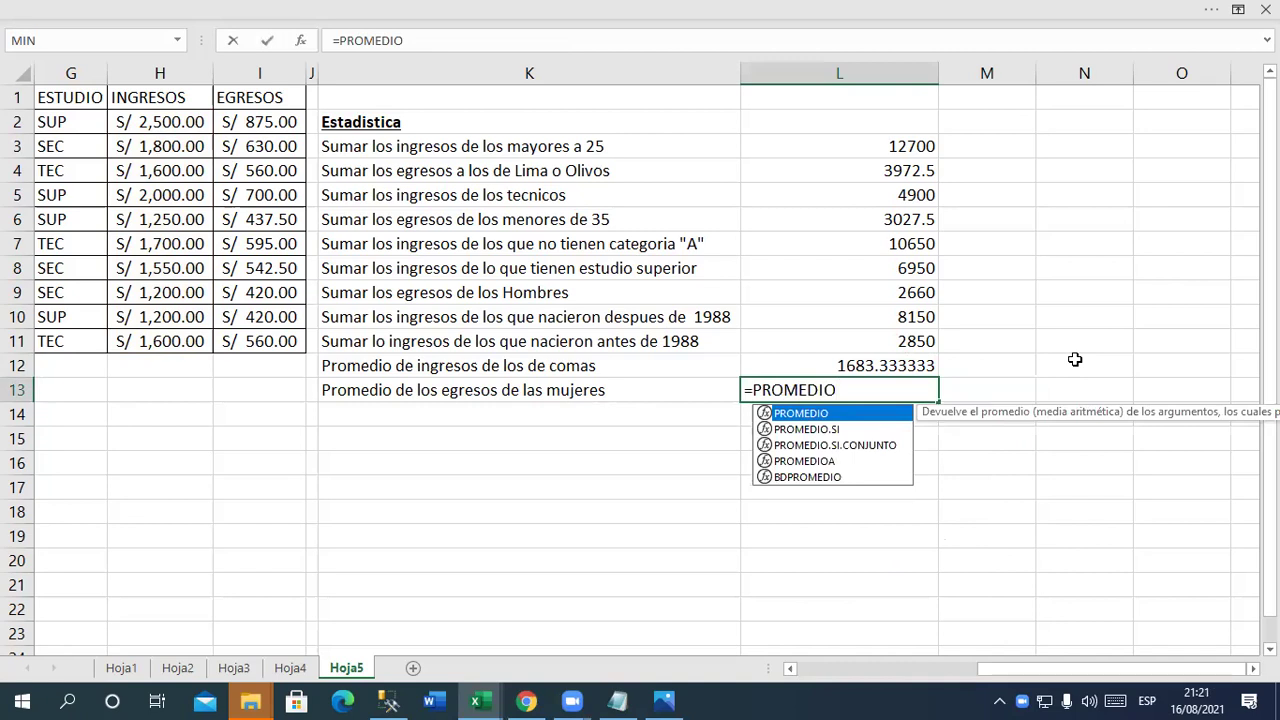
key("Down")
key("Tab")
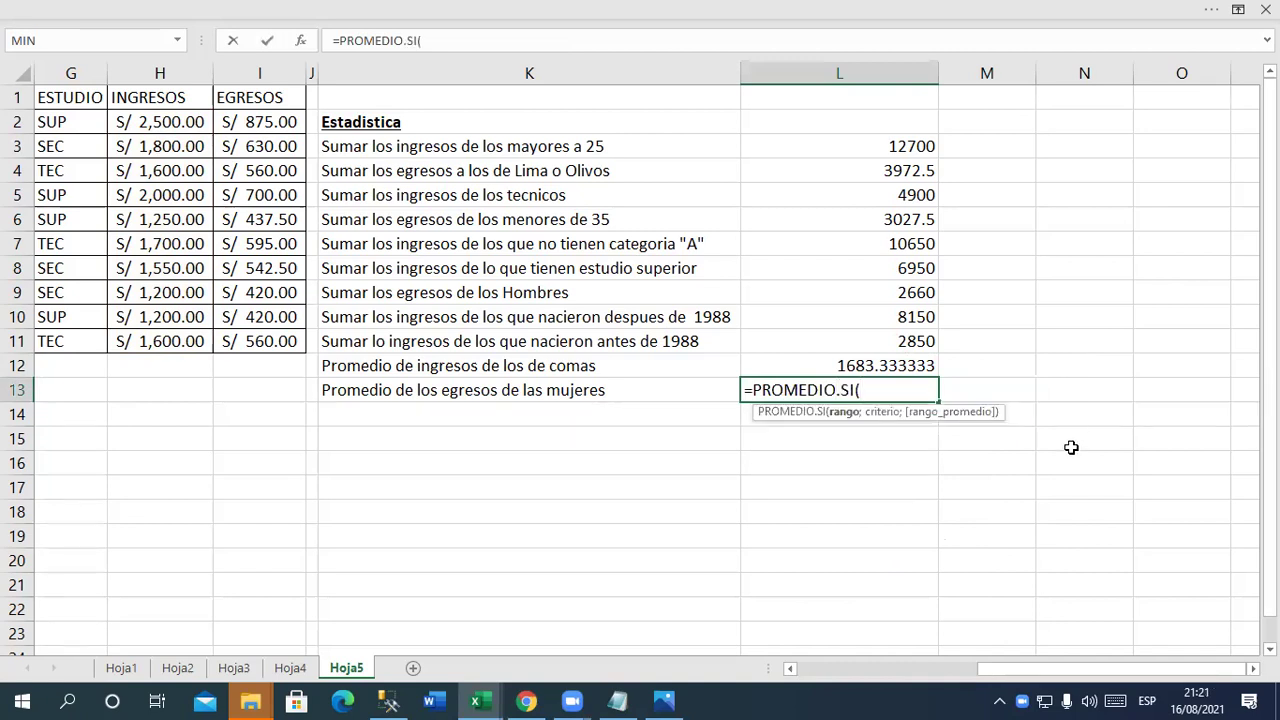
left_click_drag(1012, 668, 950, 678)
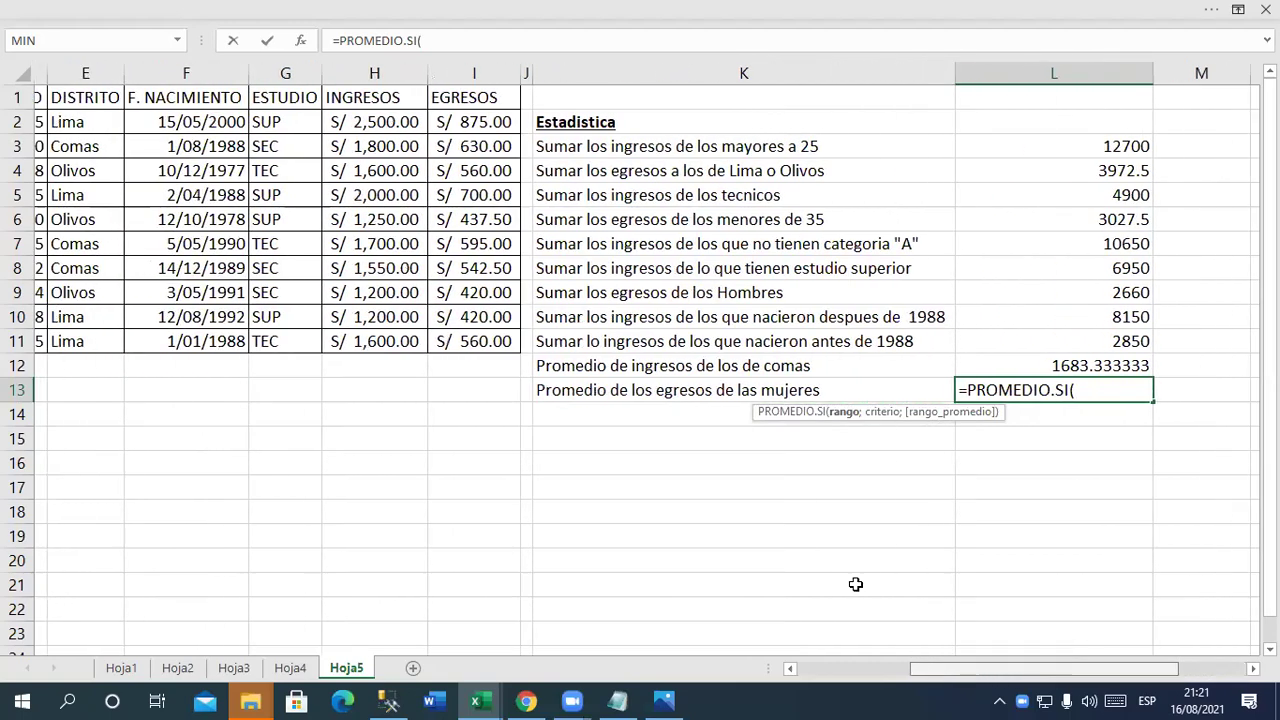
left_click_drag(1030, 697, 851, 686)
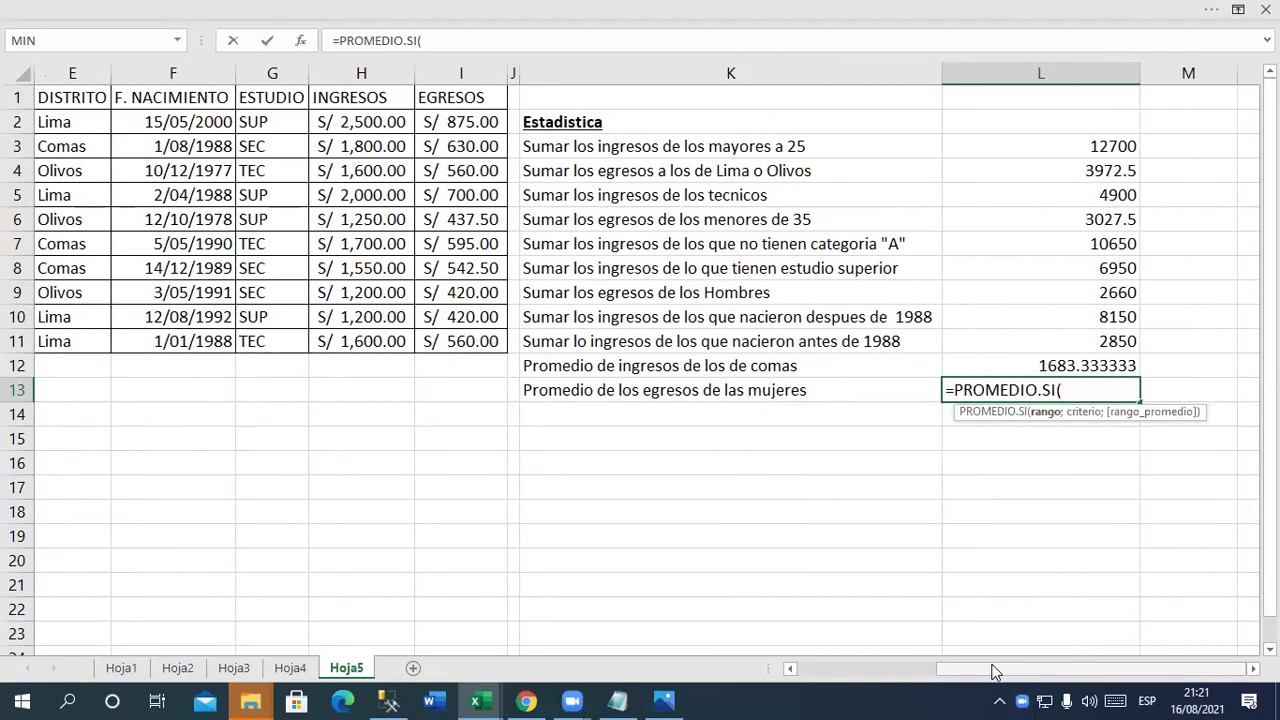
left_click_drag(243, 121, 246, 340)
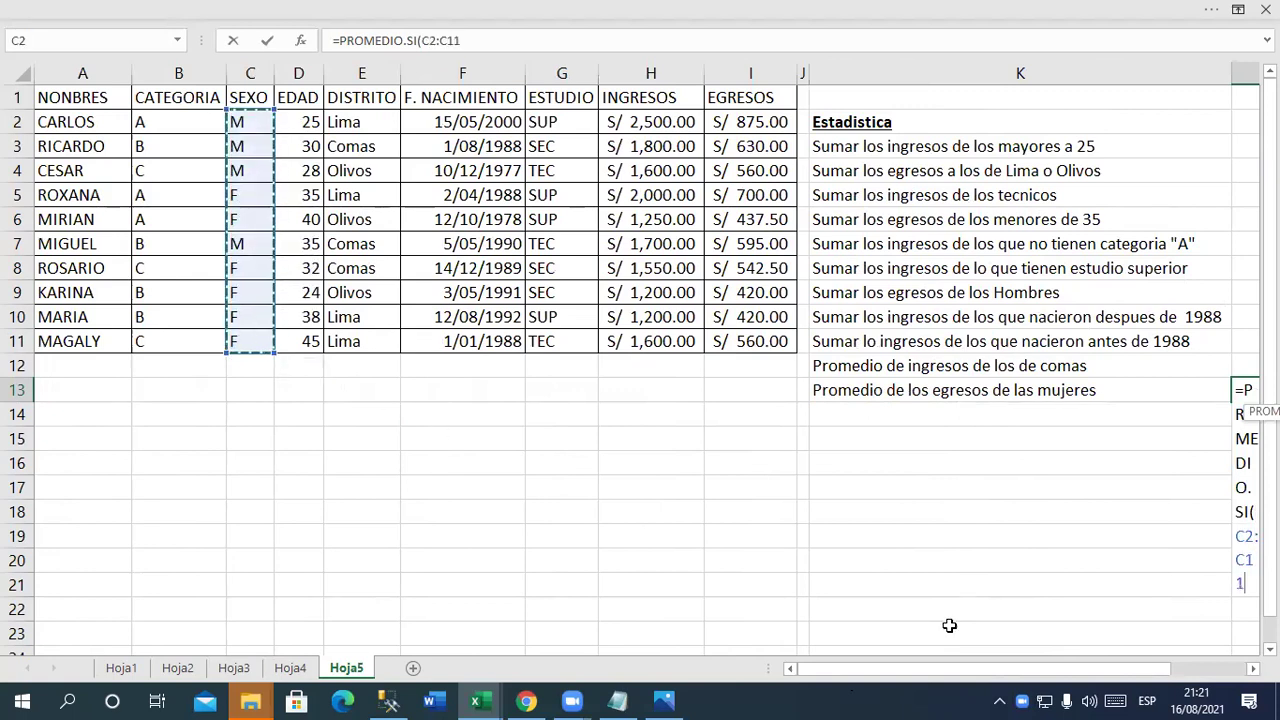
left_click_drag(1110, 678, 1186, 678)
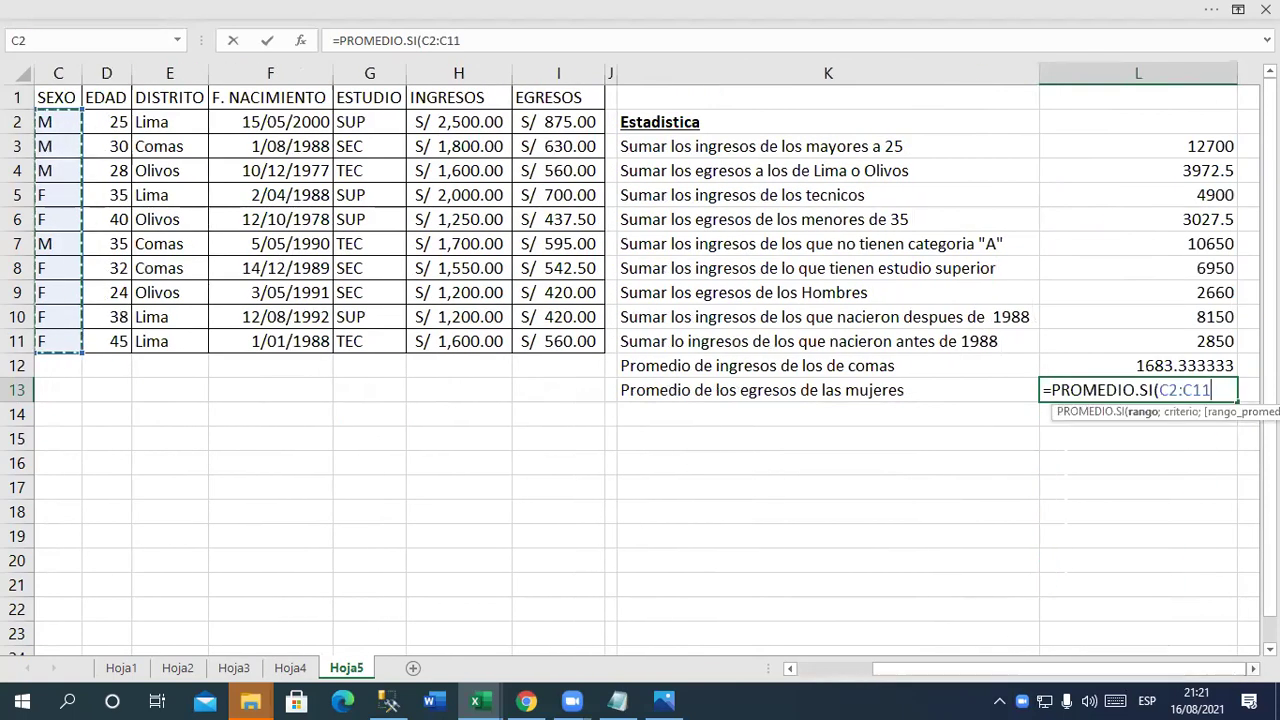
key("ctrl+semicolon")
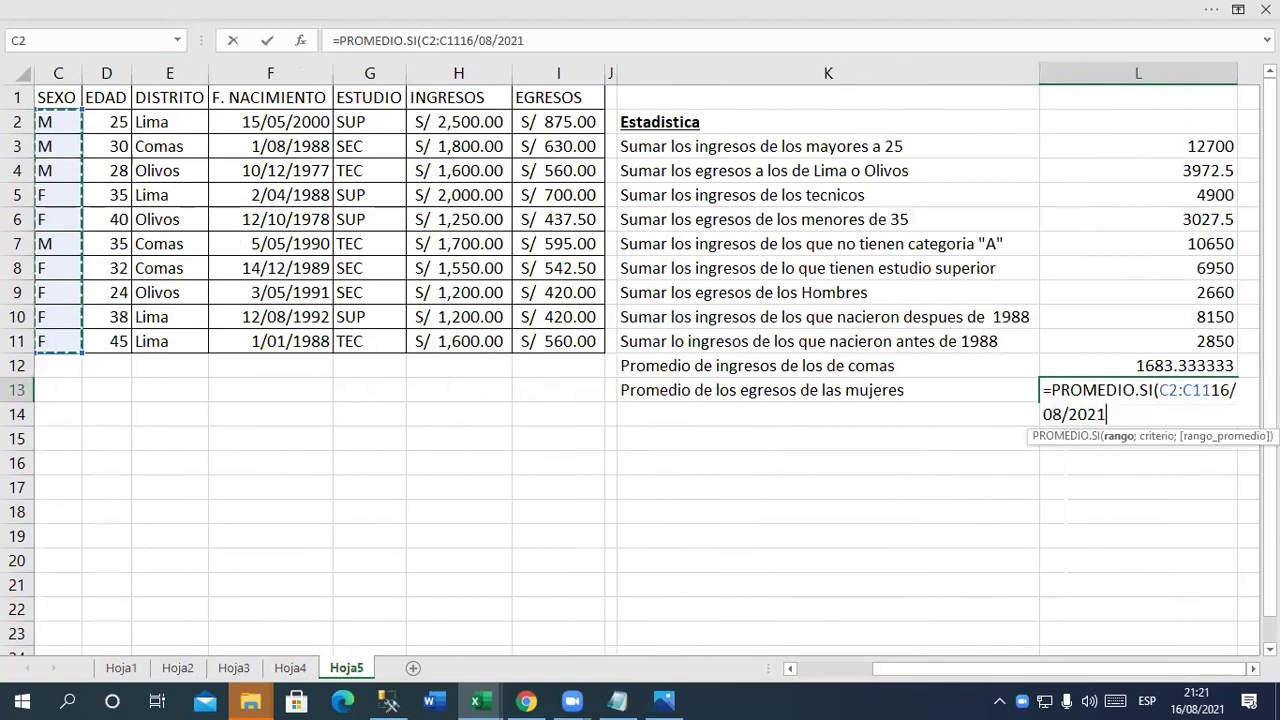
key("BackSpace")
type(";")
key("BackSpace")
key("BackSpace")
key("BackSpace")
key("BackSpace")
key("BackSpace")
key("BackSpace")
key("BackSpace")
key("BackSpace")
type(";")
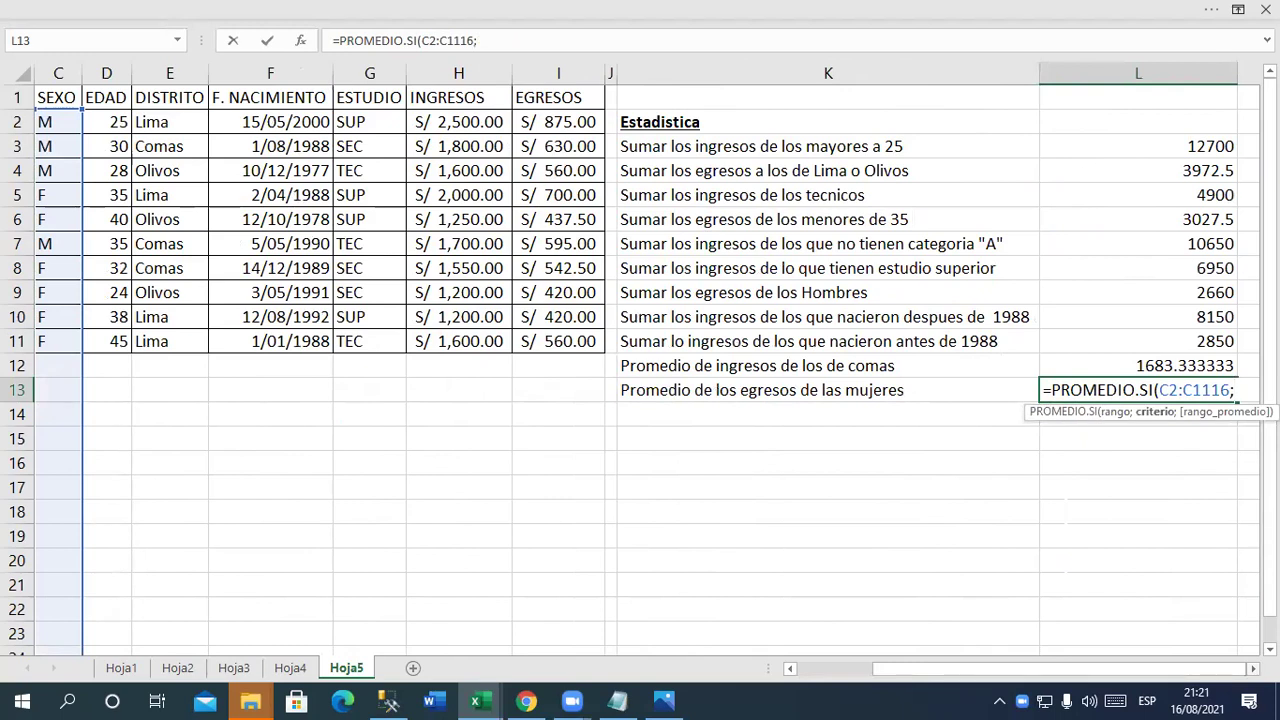
key("BackSpace")
key("BackSpace")
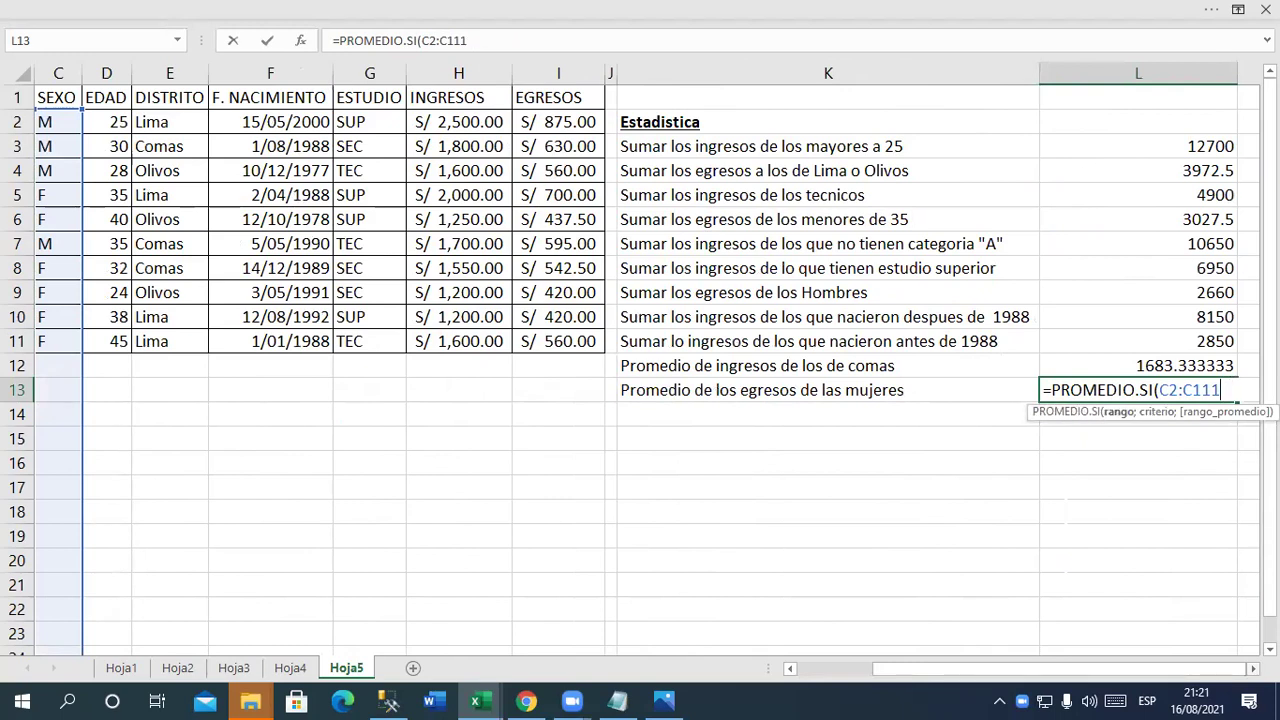
key("BackSpace")
type(";\"")
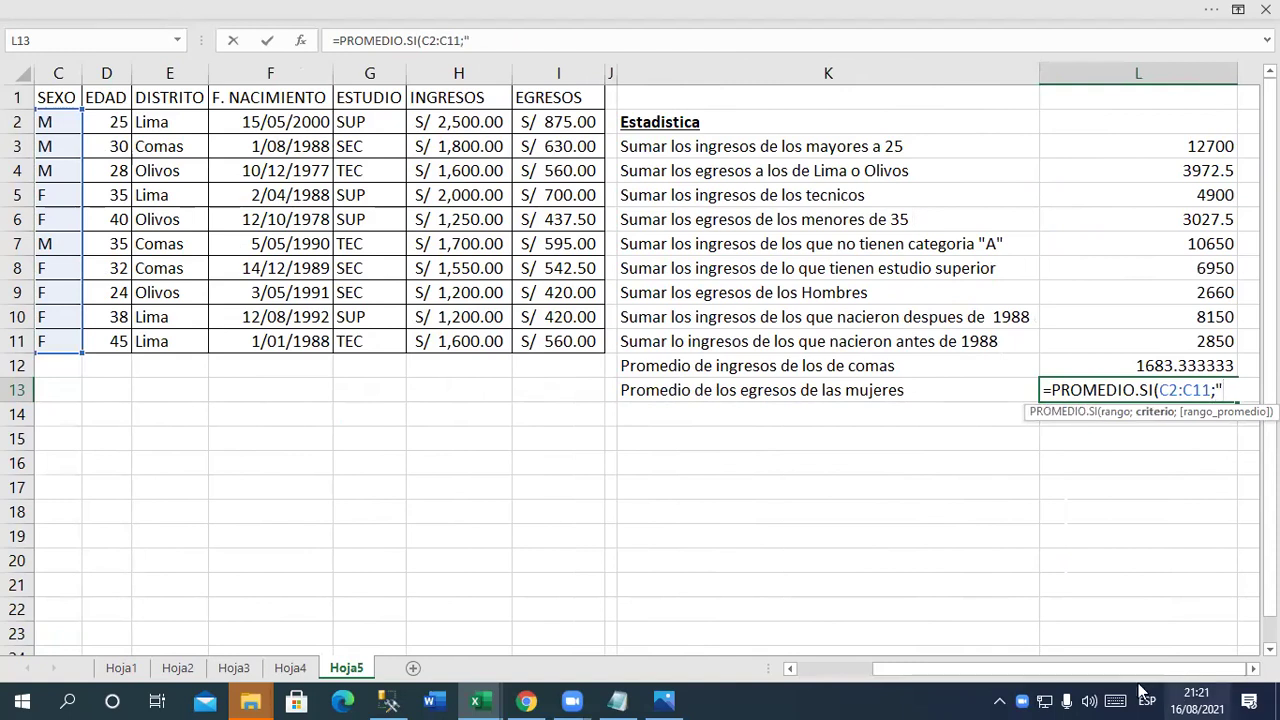
Complete it with criterion "F" and EGRESOS range I2:I11, giving 513.3333333
scroll(646, 369, "right", 1)
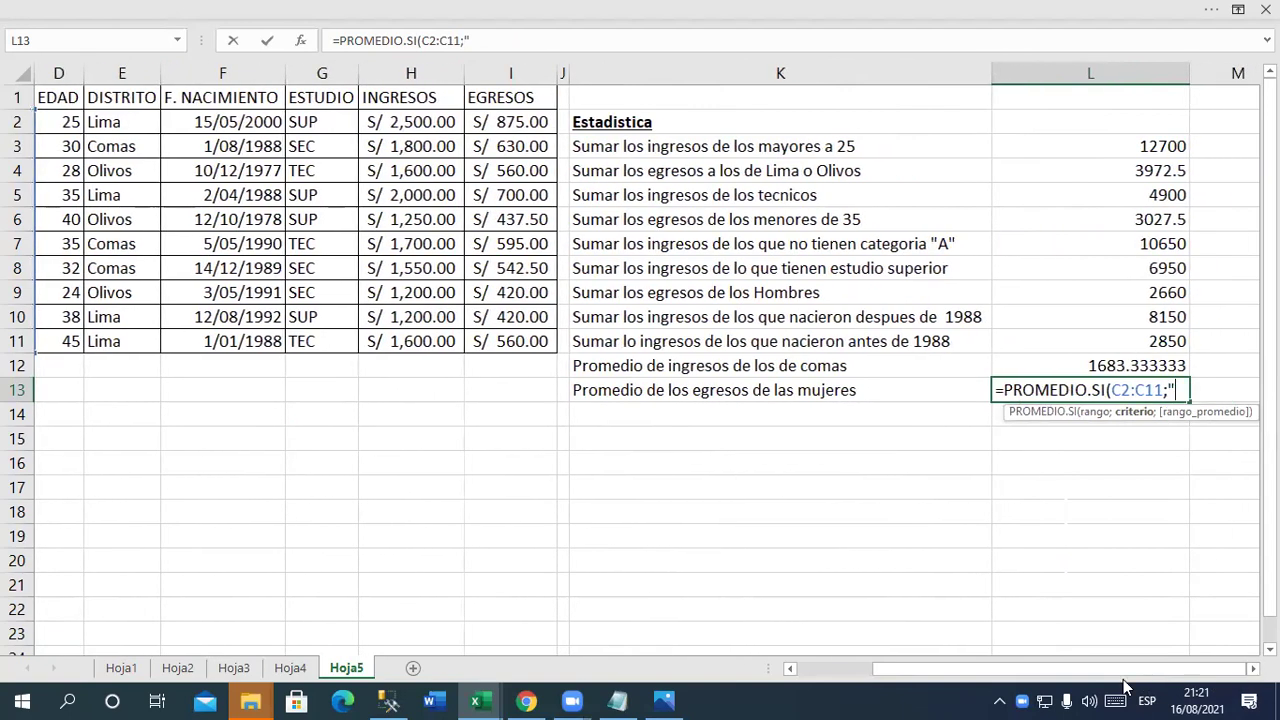
left_click_drag(1120, 668, 1162, 677)
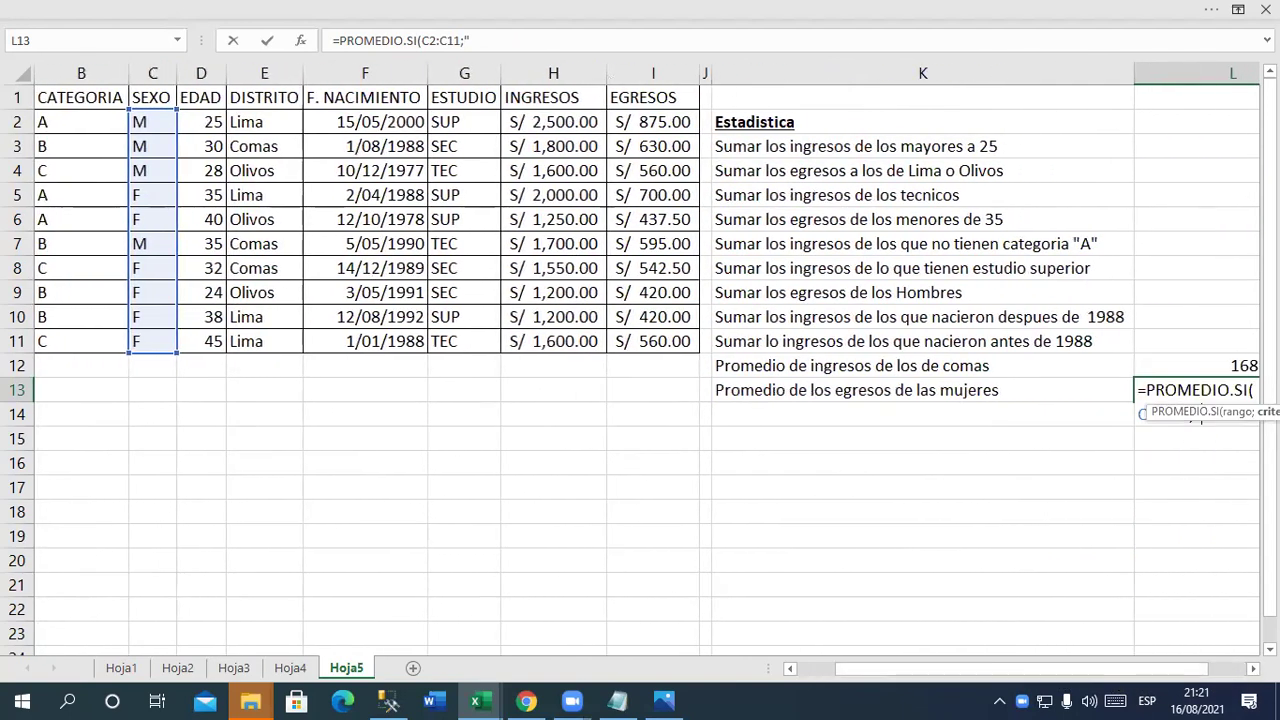
scroll(1162, 677, "right", 5)
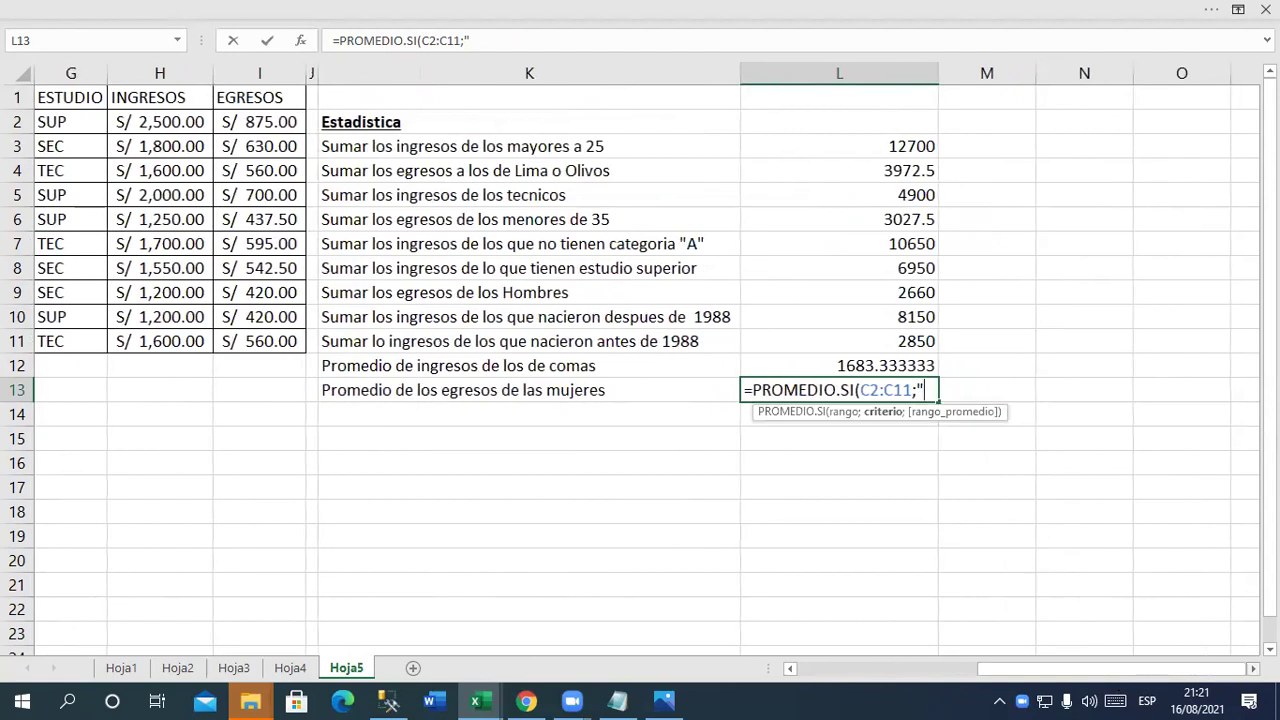
type("F\";")
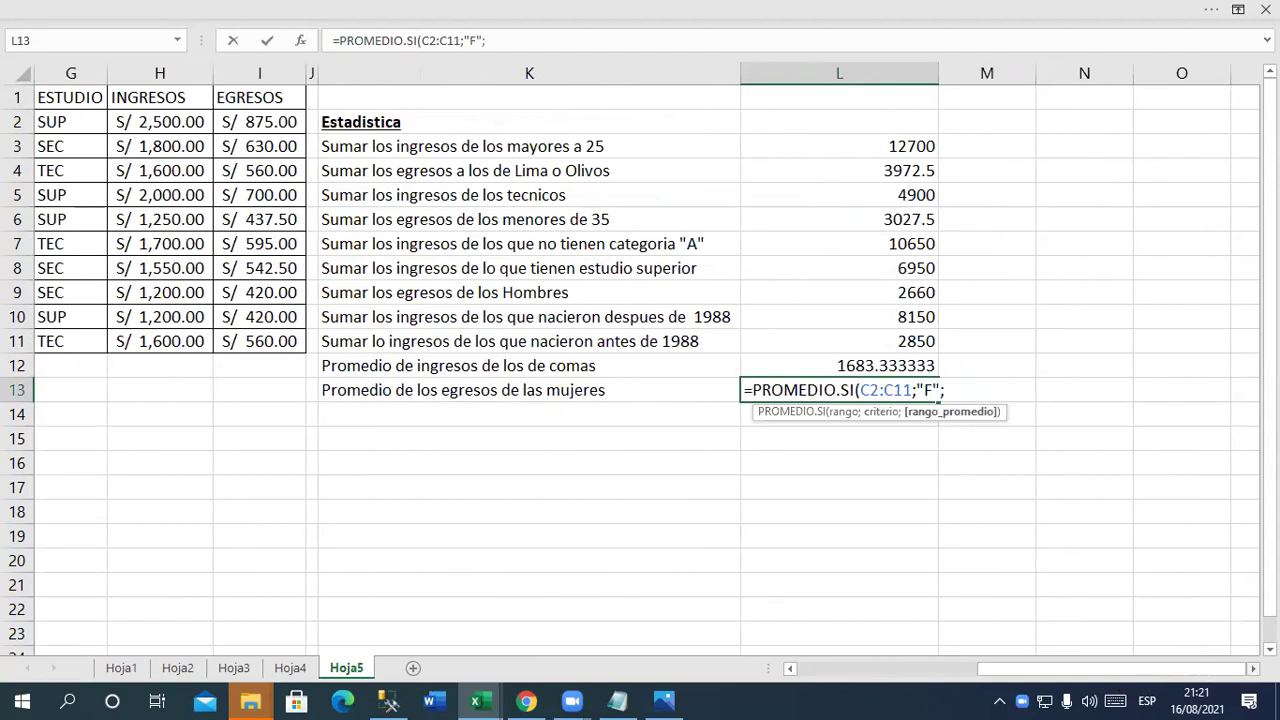
left_click_drag(266, 124, 266, 338)
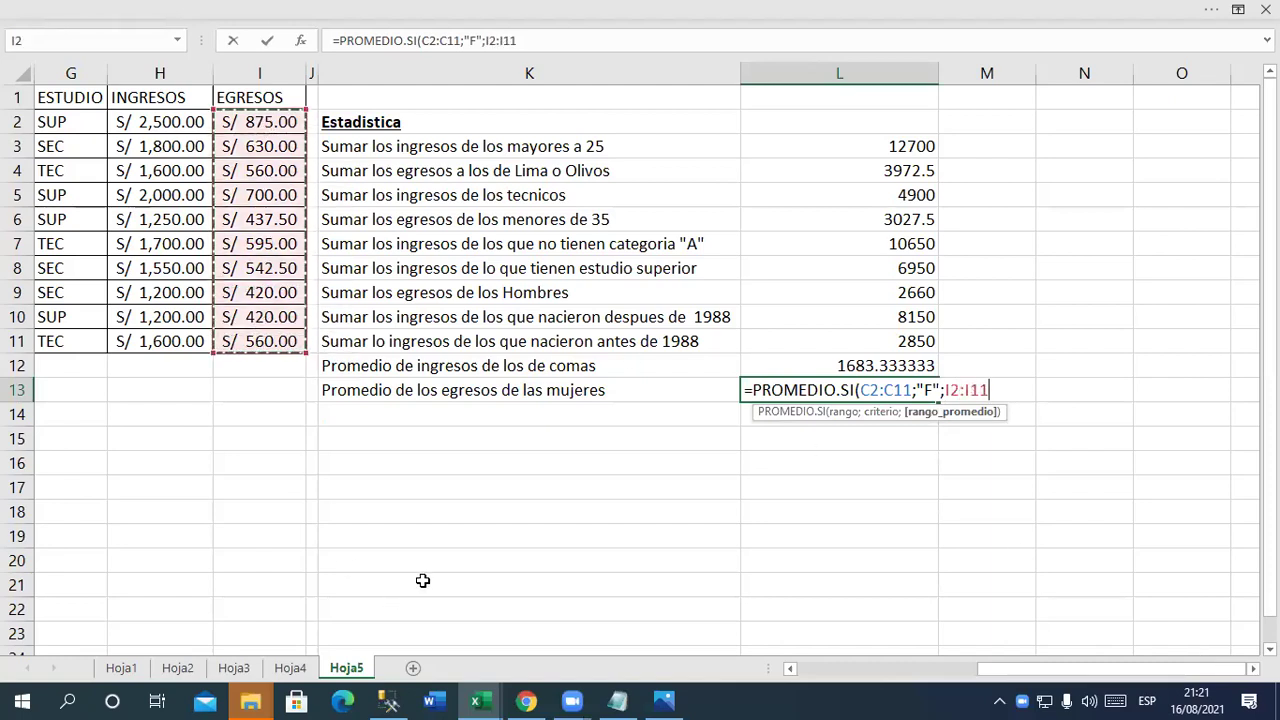
type(")")
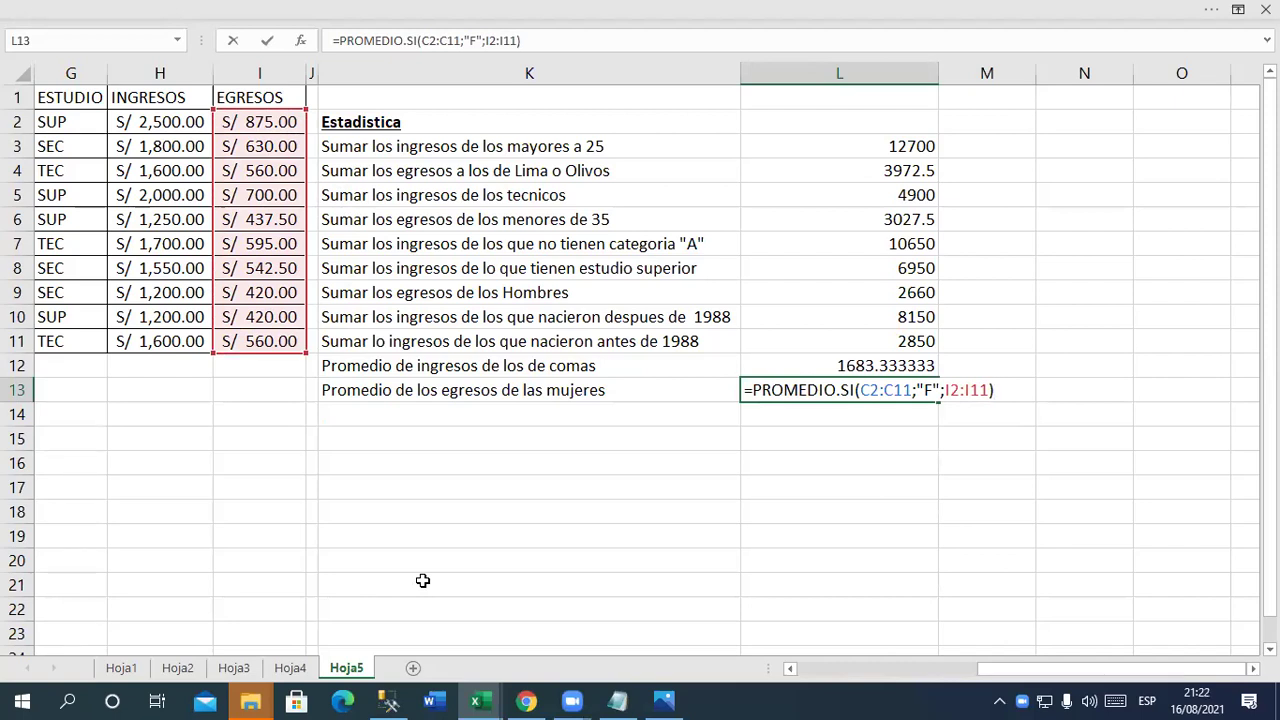
key("Return")
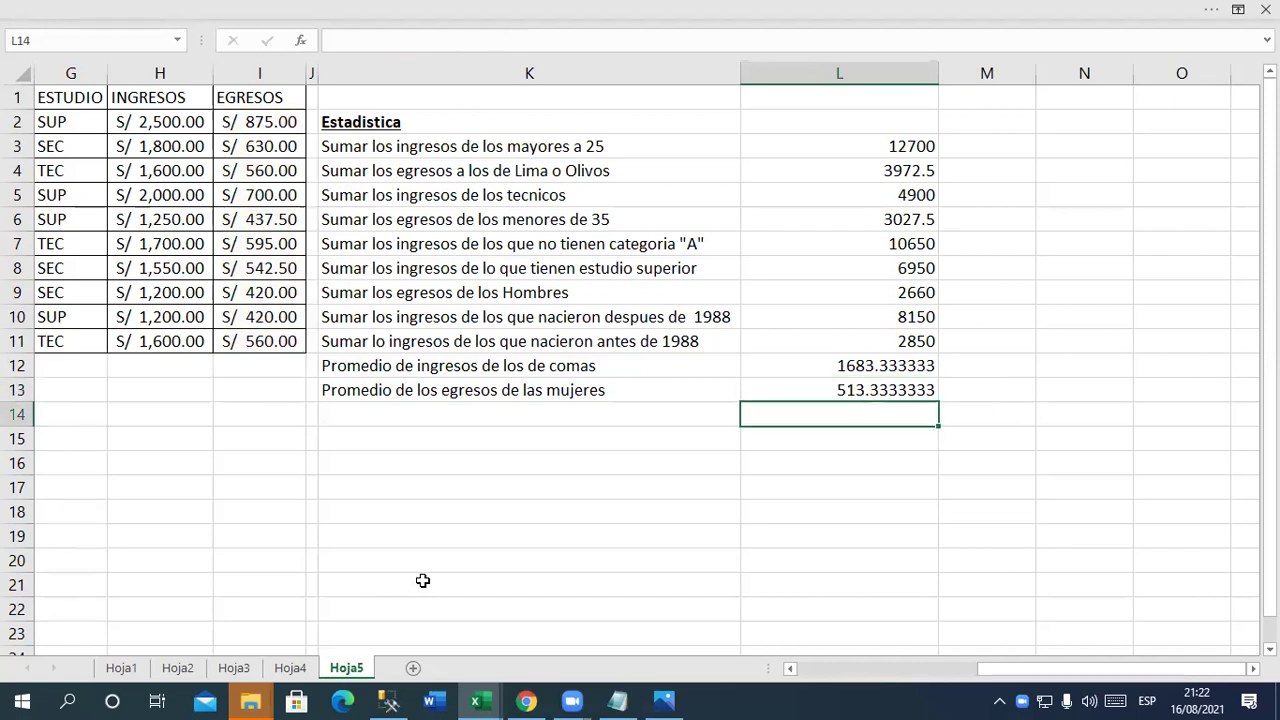
Type 'CANT. De personas que ganan mas de 1500' into K14 and move to its result cell
key("Left")
key("Left")
key("Right")
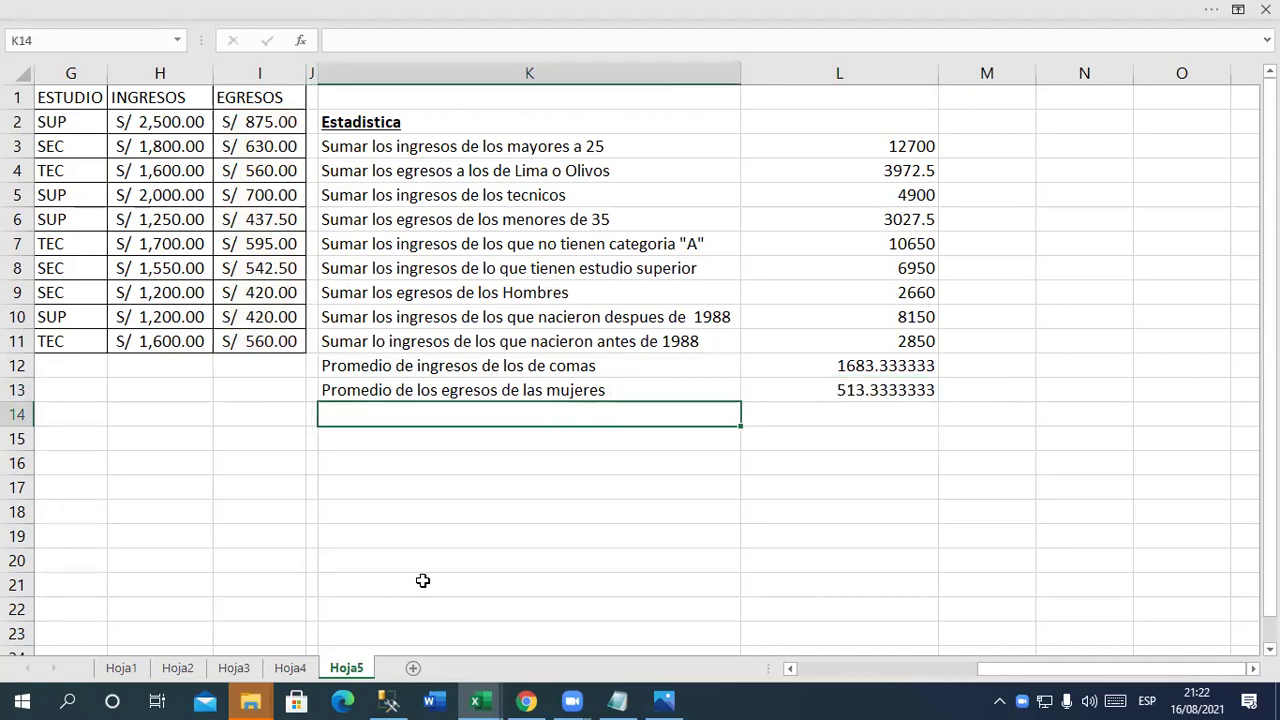
type("CANT. DE")
key("BackSpace")
key("BackSpace")
type("d")
key("BackSpace")
type("De personas ")
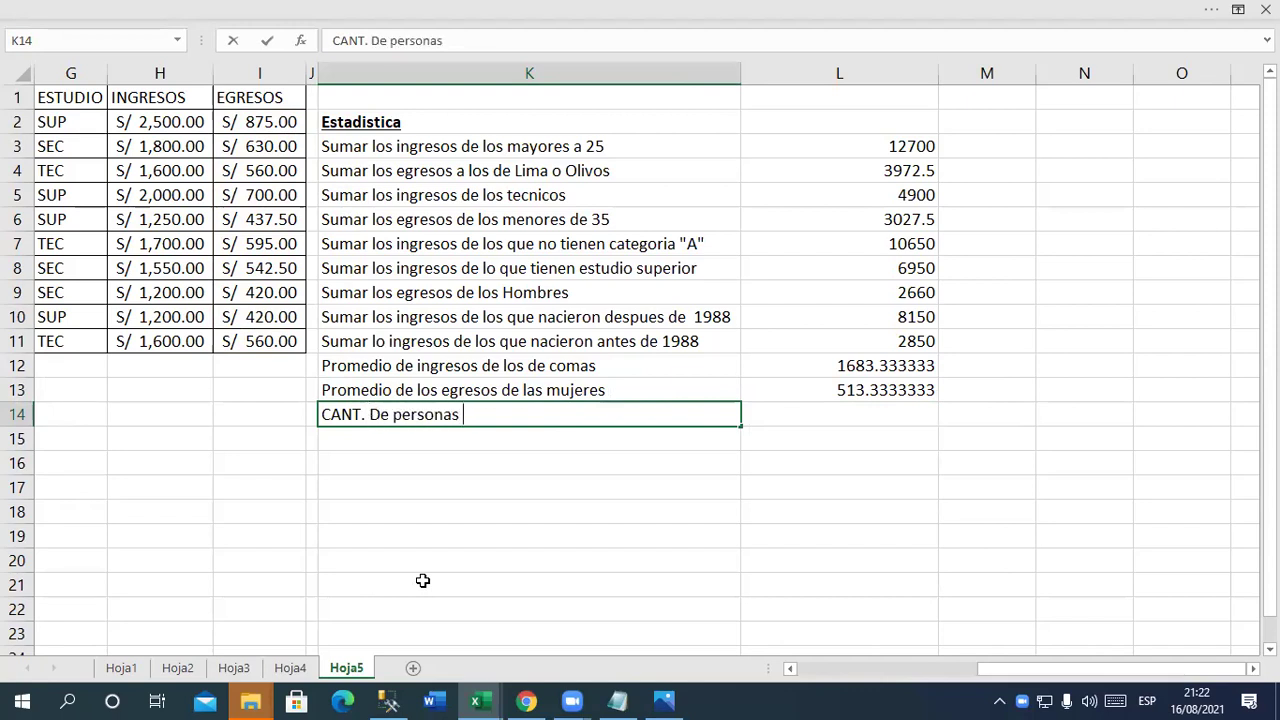
type("que ganan ,as de ")
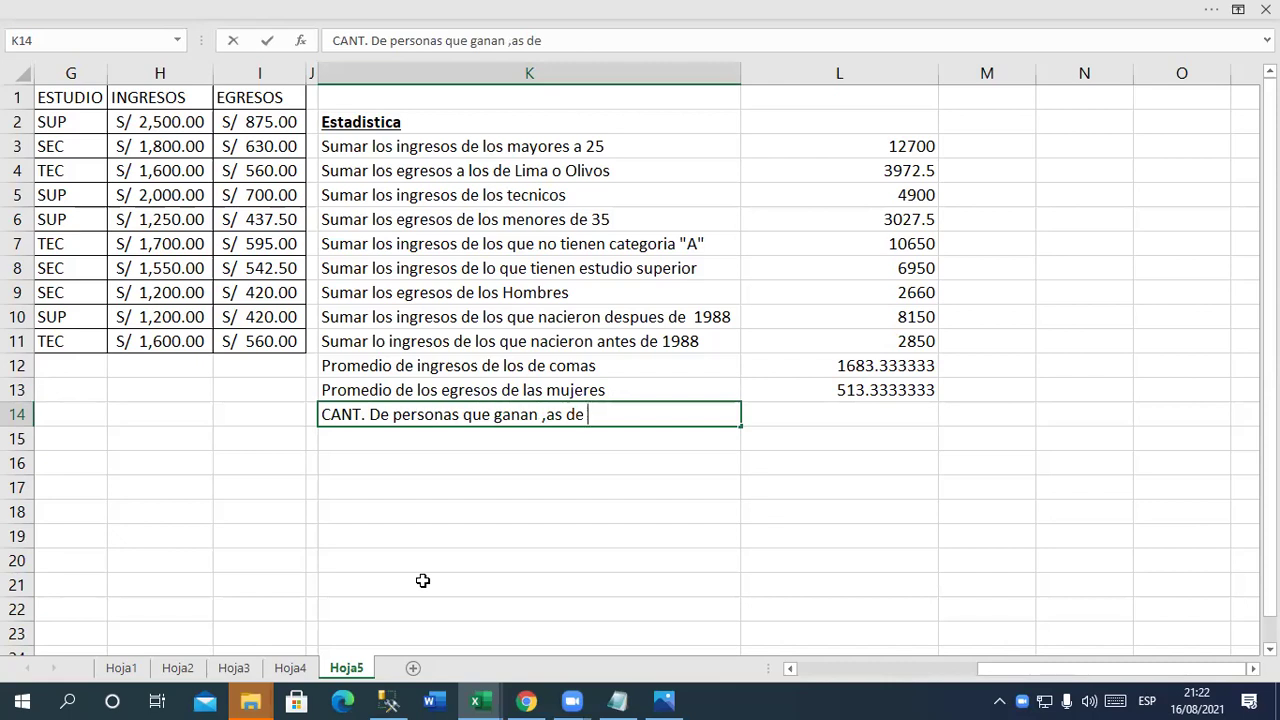
type("1500")
key("BackSpace")
key("BackSpace")
key("BackSpace")
key("BackSpace")
key("BackSpace")
key("BackSpace")
key("BackSpace")
key("BackSpace")
type("mas de 1500")
key("Return")
key("Up")
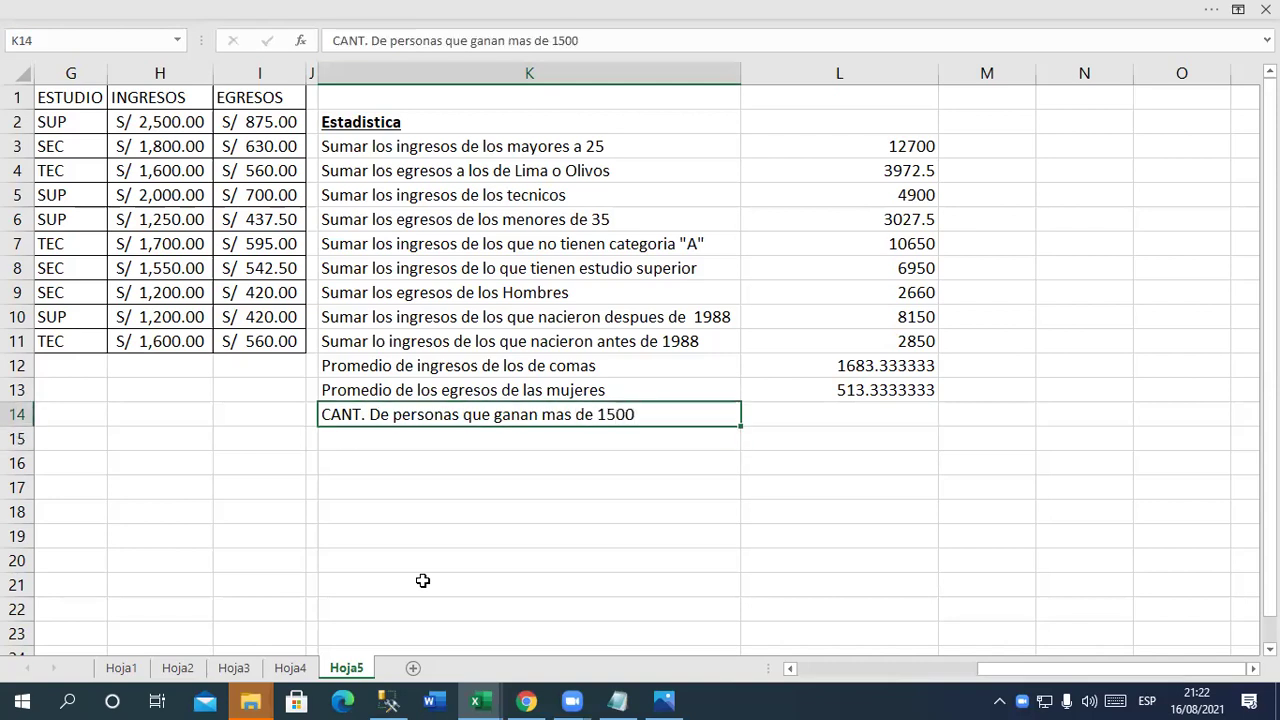
key("Right")
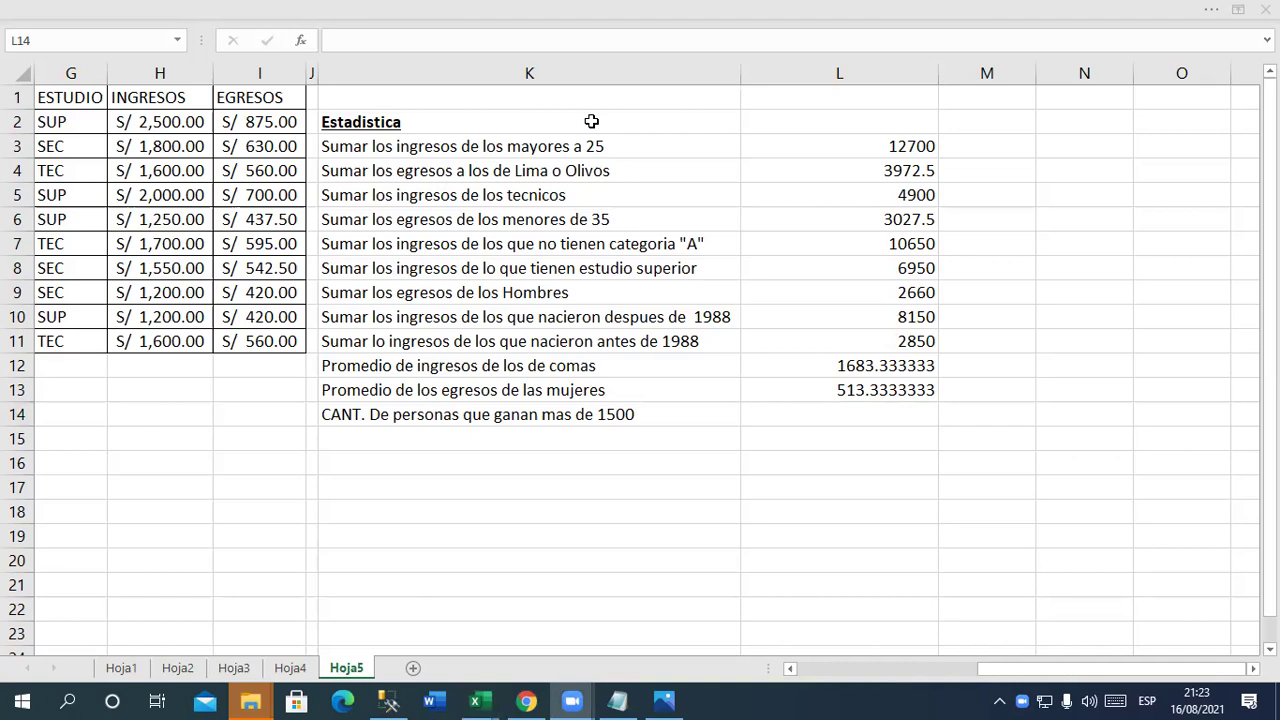
left_click(886, 420)
double_click(886, 420)
left_click(864, 416)
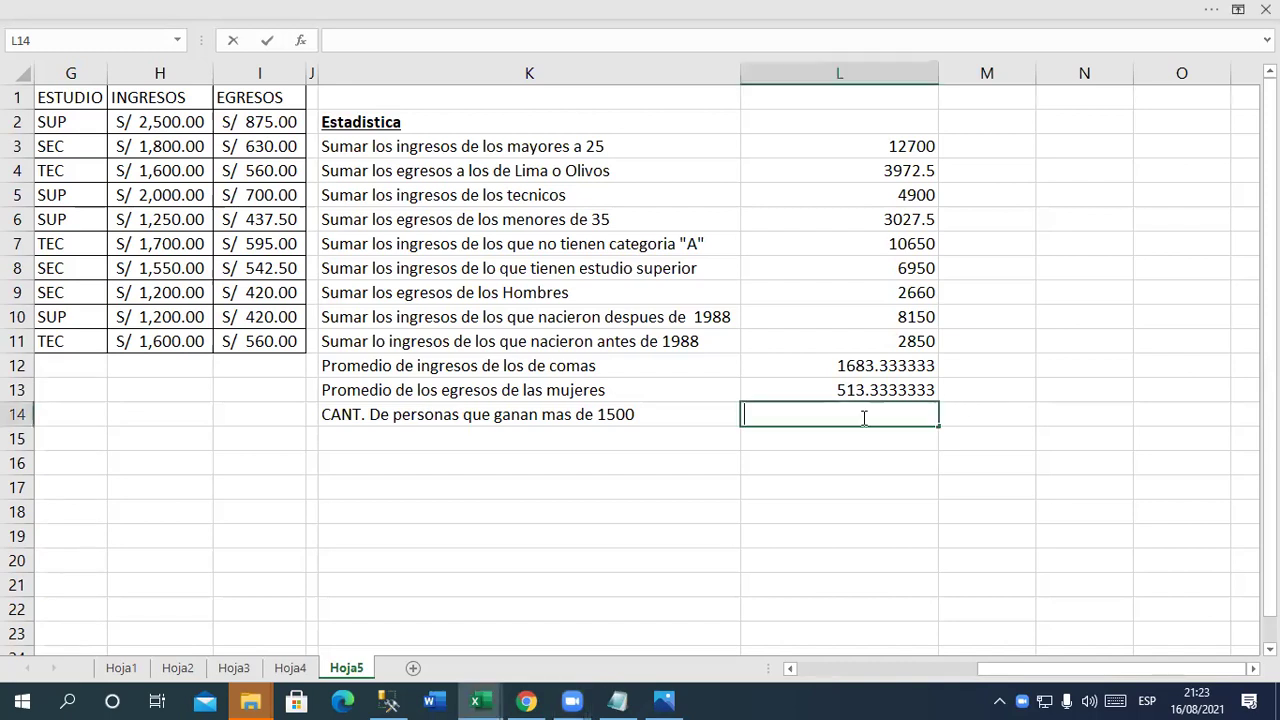
key("F2")
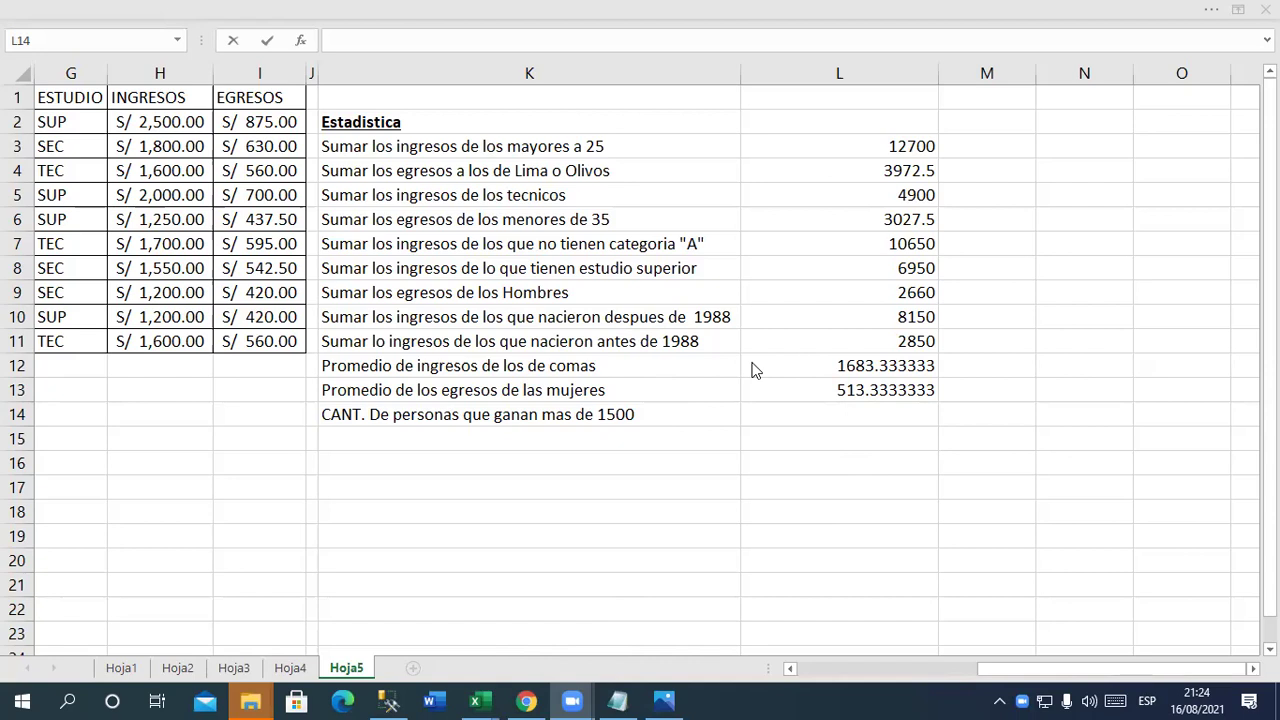
double_click(912, 418)
left_click(880, 410)
left_click(878, 414)
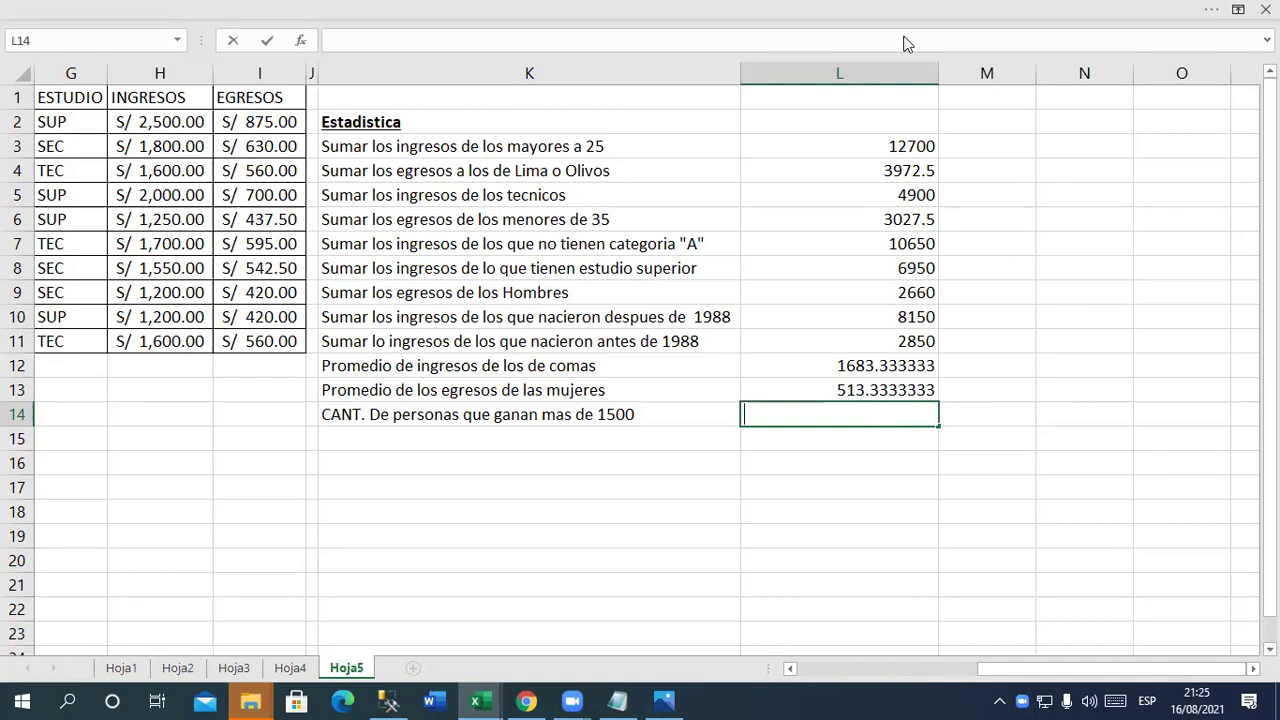
left_click(668, 458)
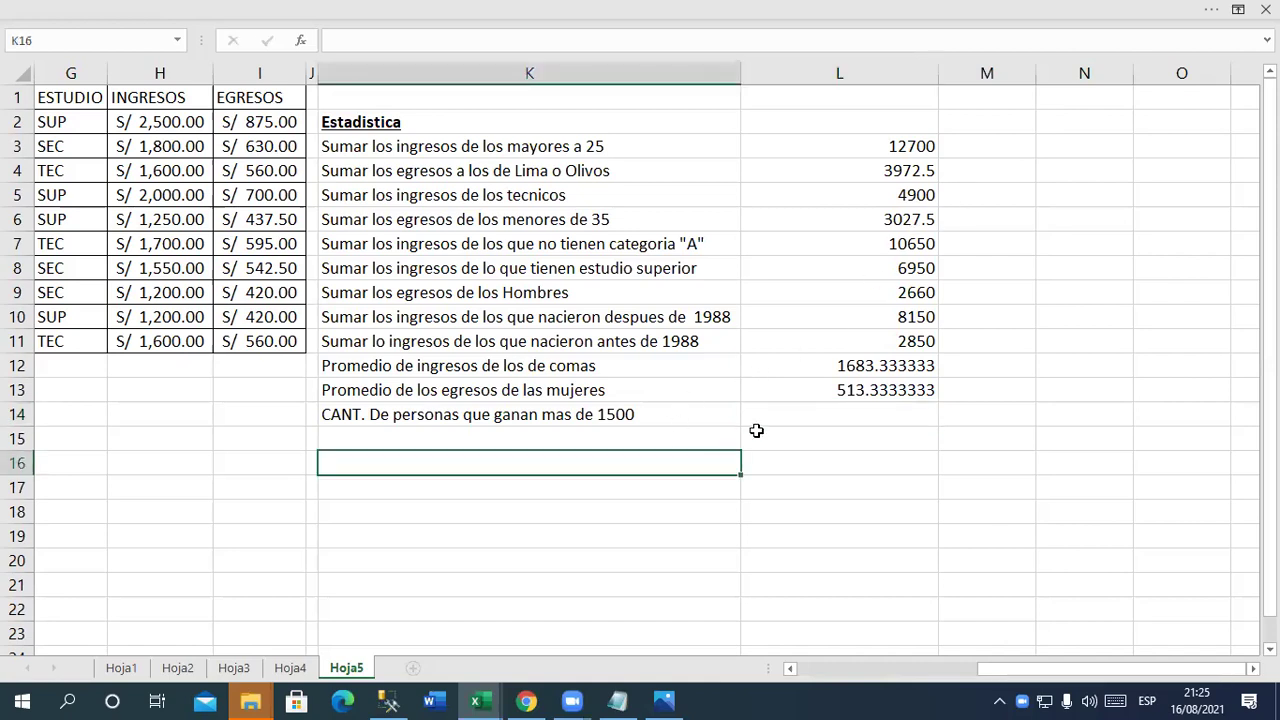
left_click(823, 422)
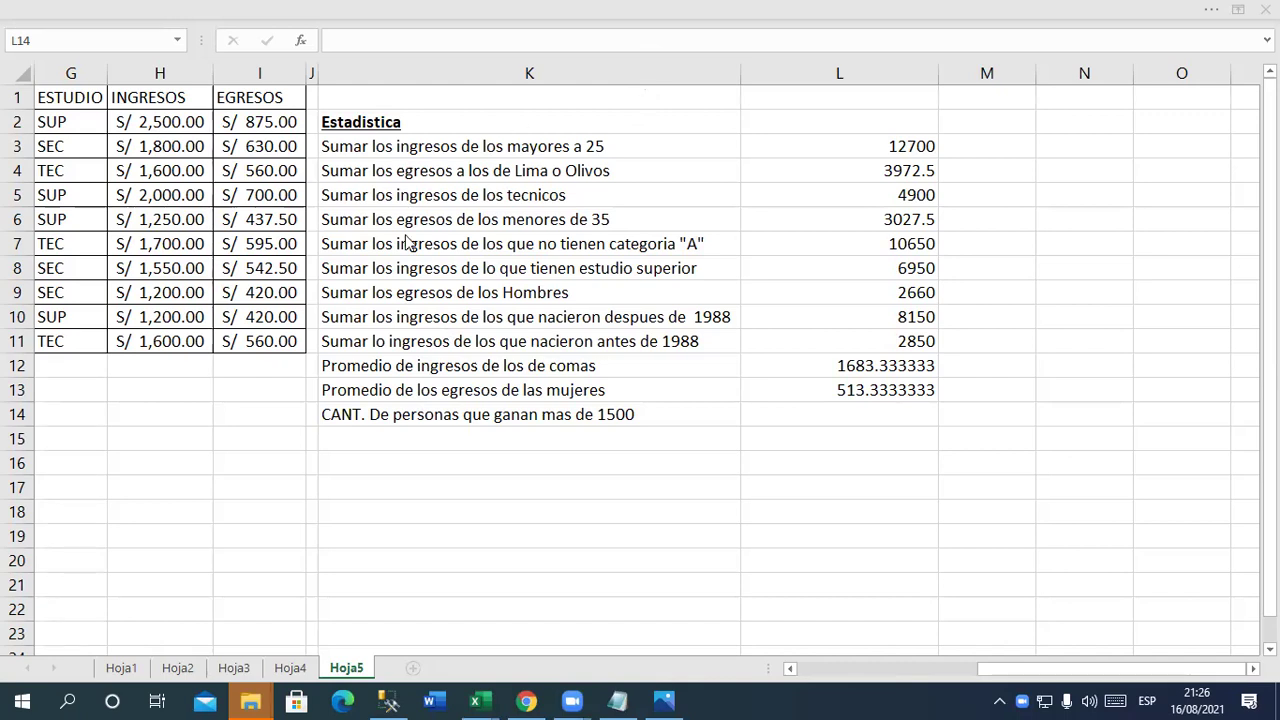
left_click(840, 430)
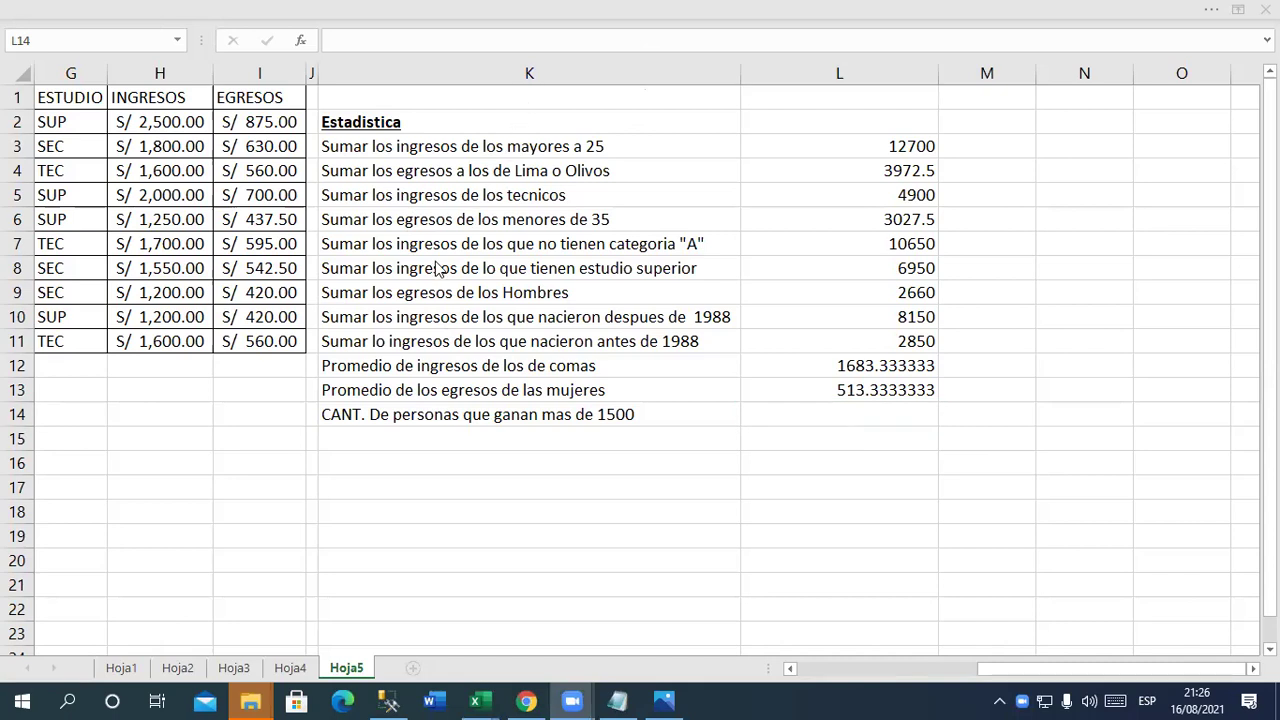
left_click(830, 412)
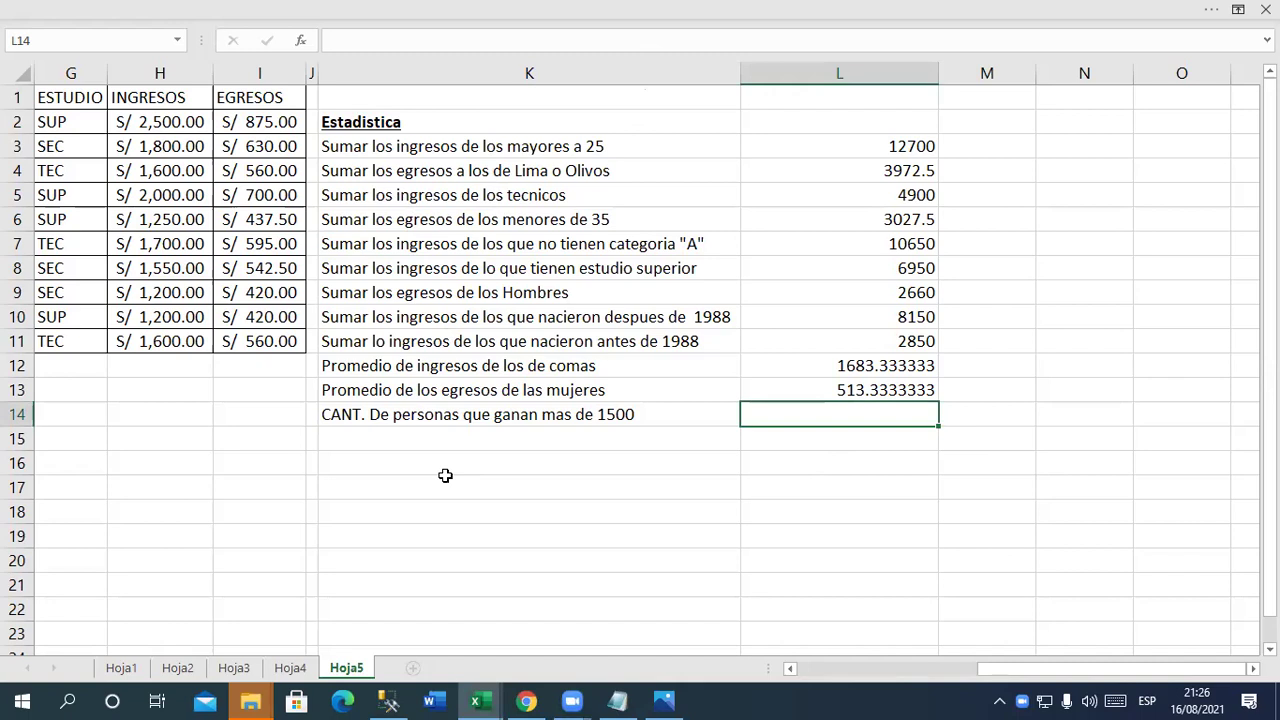
left_click(362, 413)
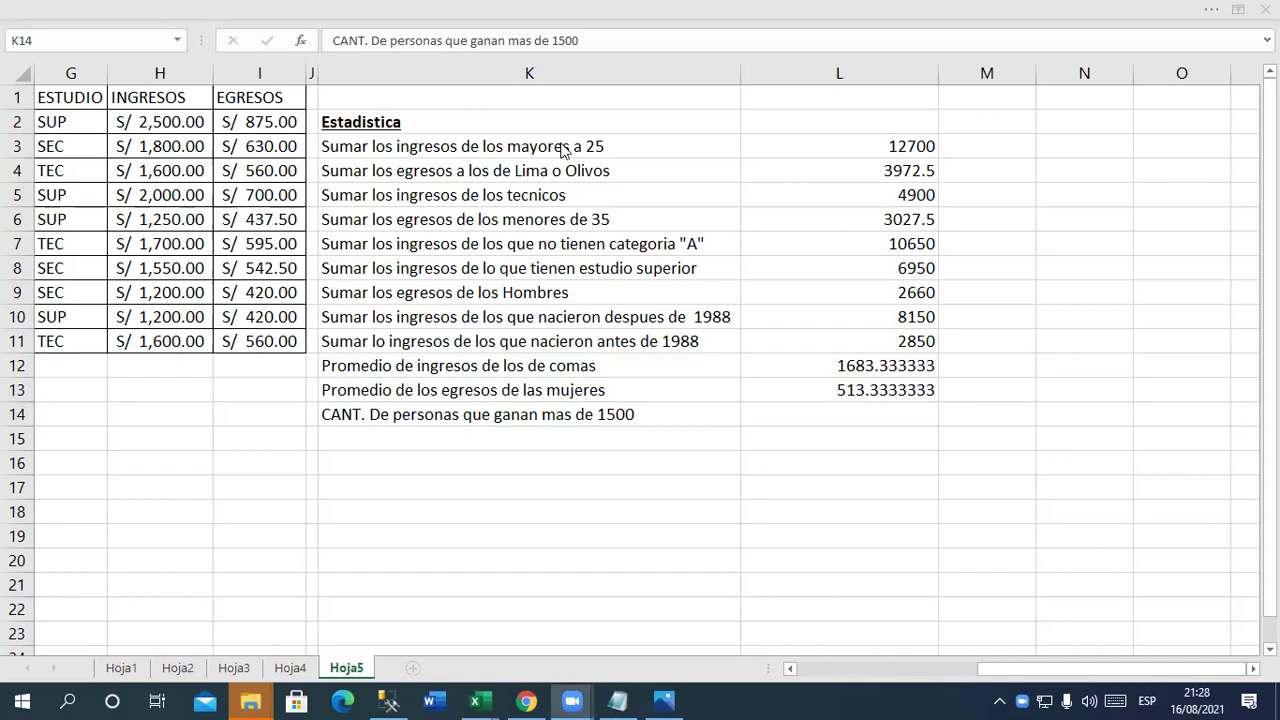
left_click(810, 415)
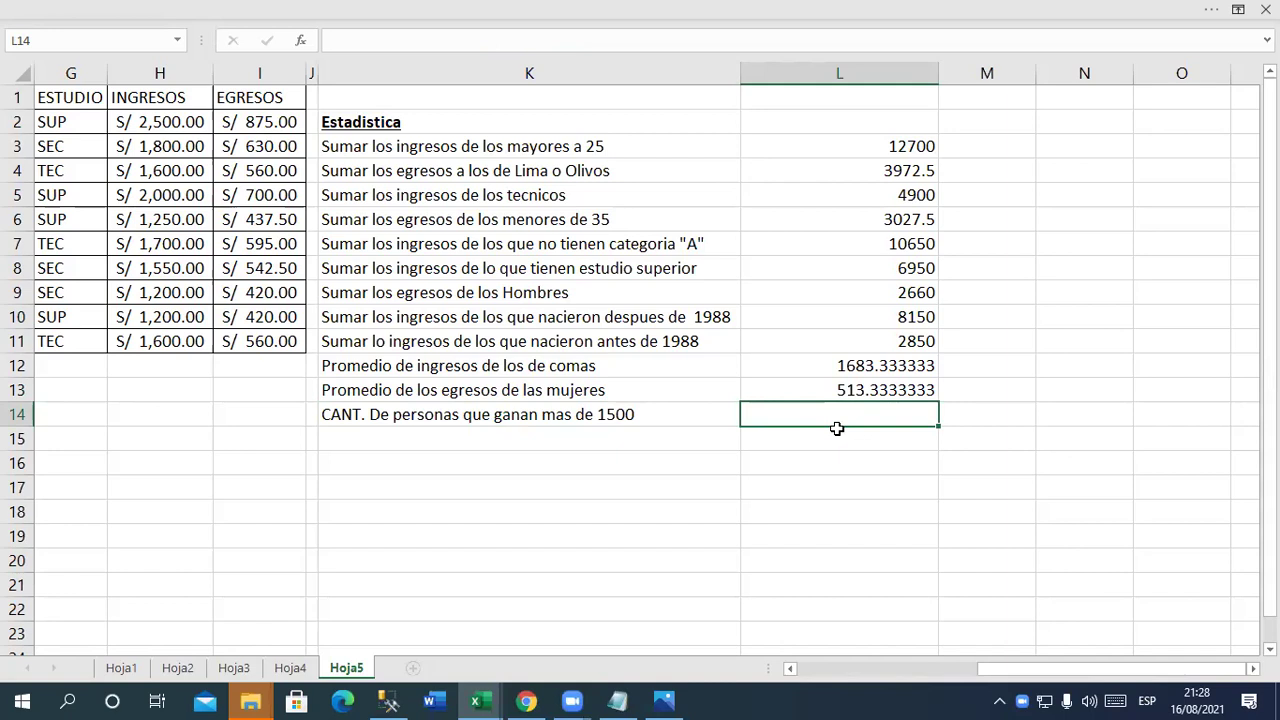
left_click(352, 415)
double_click(367, 413)
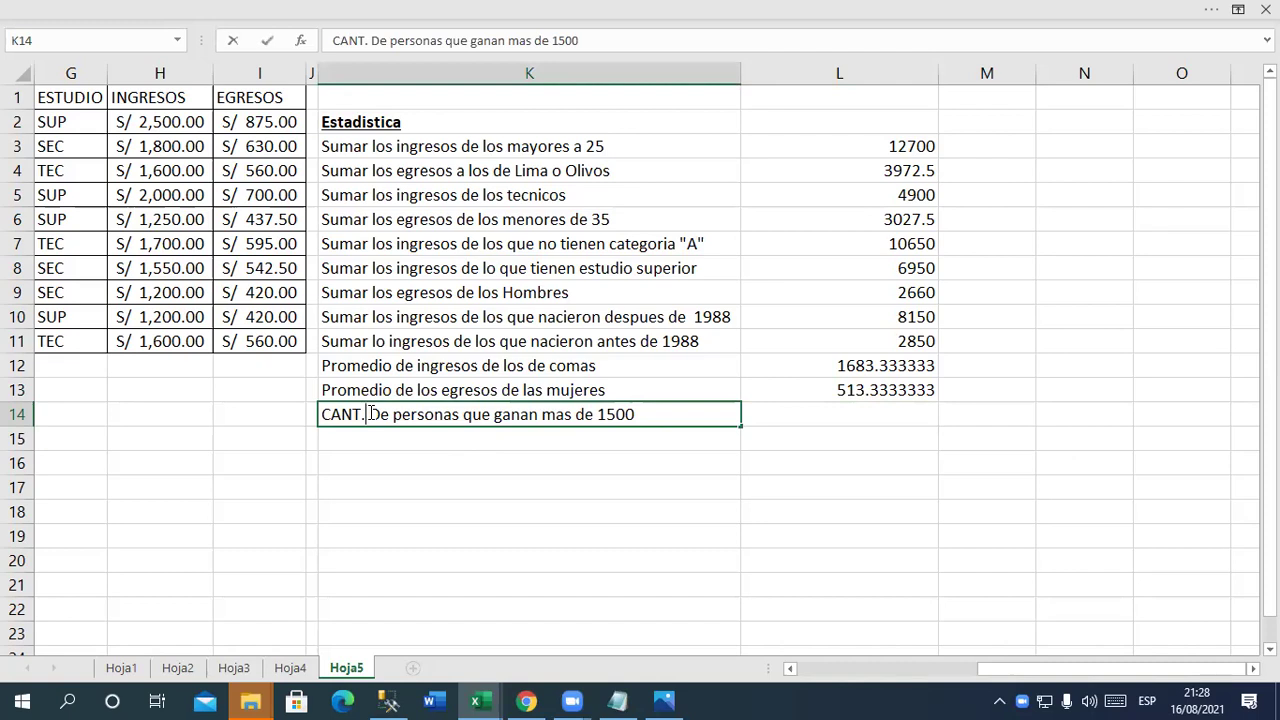
double_click(367, 413)
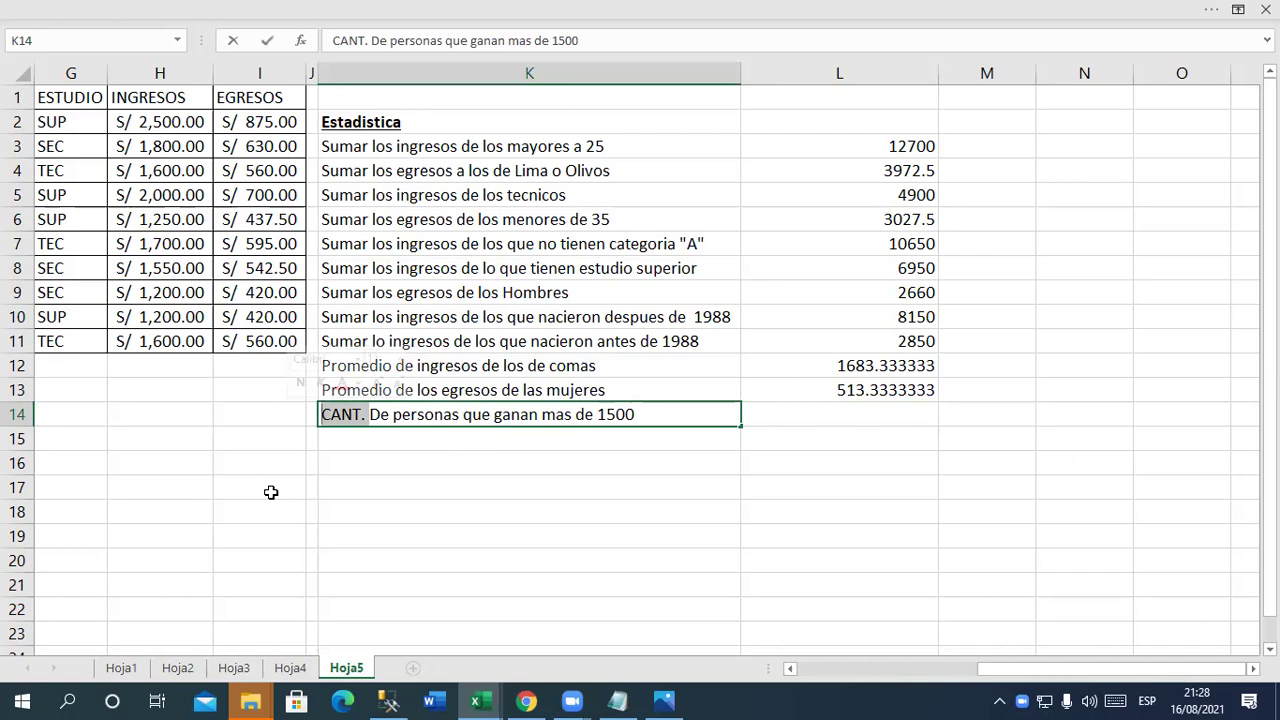
key("Return")
key("Up")
key("Right")
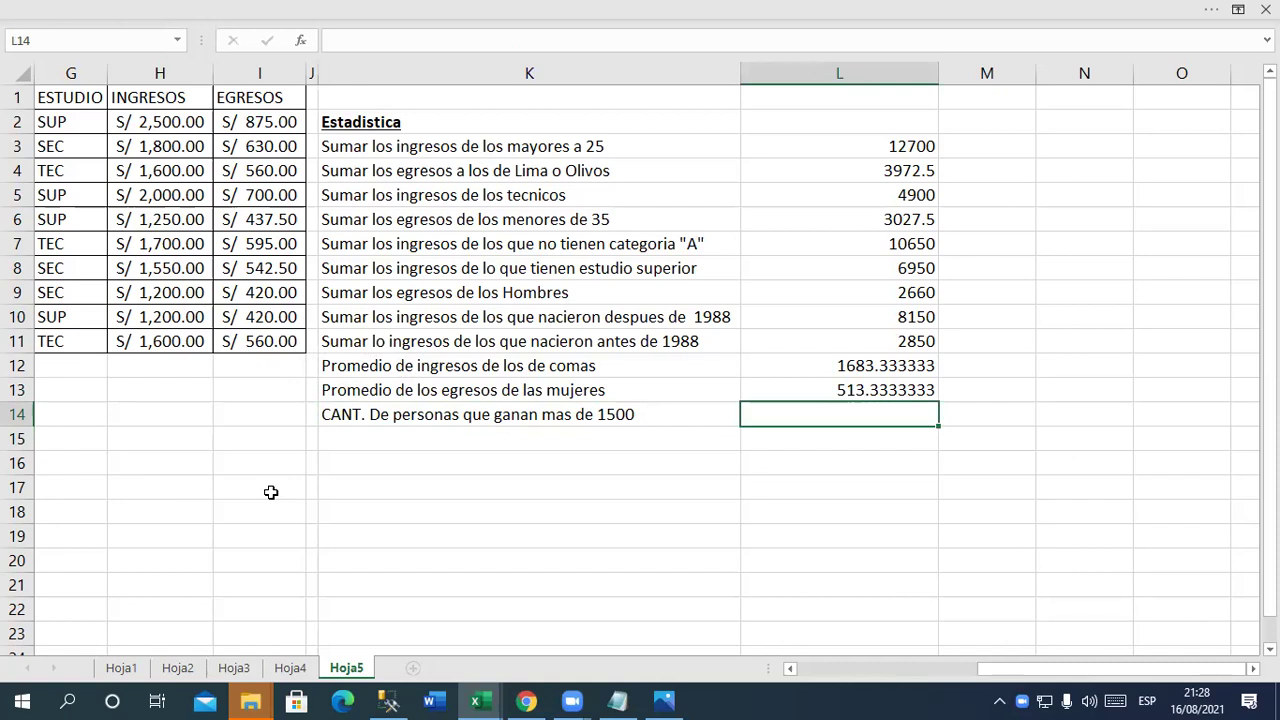
Enter =CONTAR.SI(H2:H11;">1500") in L14, counting 7 people earning over 1500
type("=")
type("con")
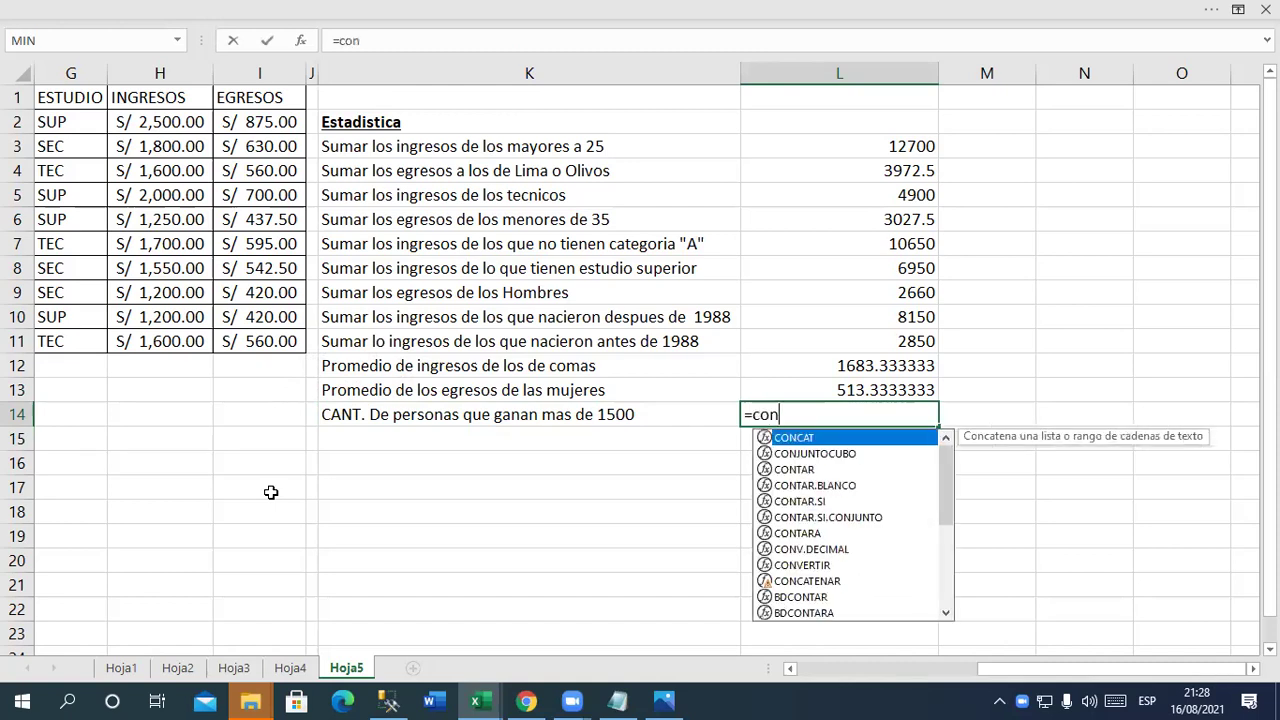
type("tar")
key("Down")
key("Down")
key("Tab")
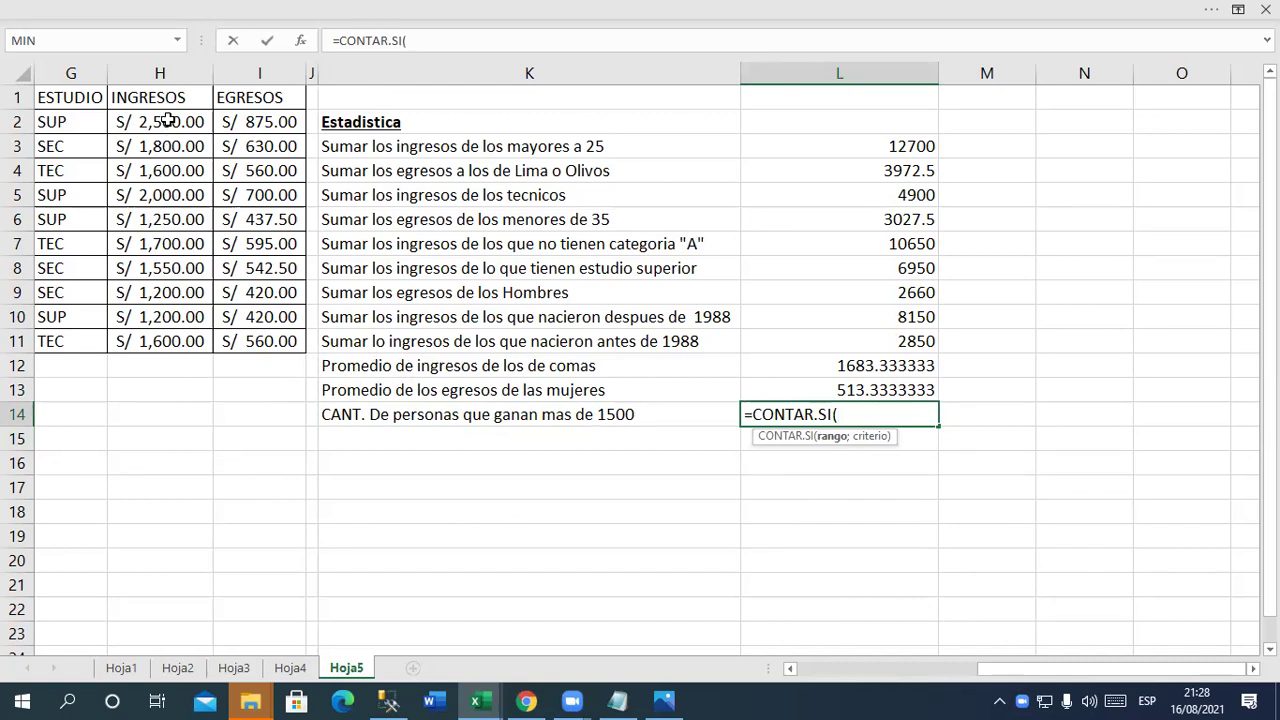
left_click_drag(167, 120, 160, 341)
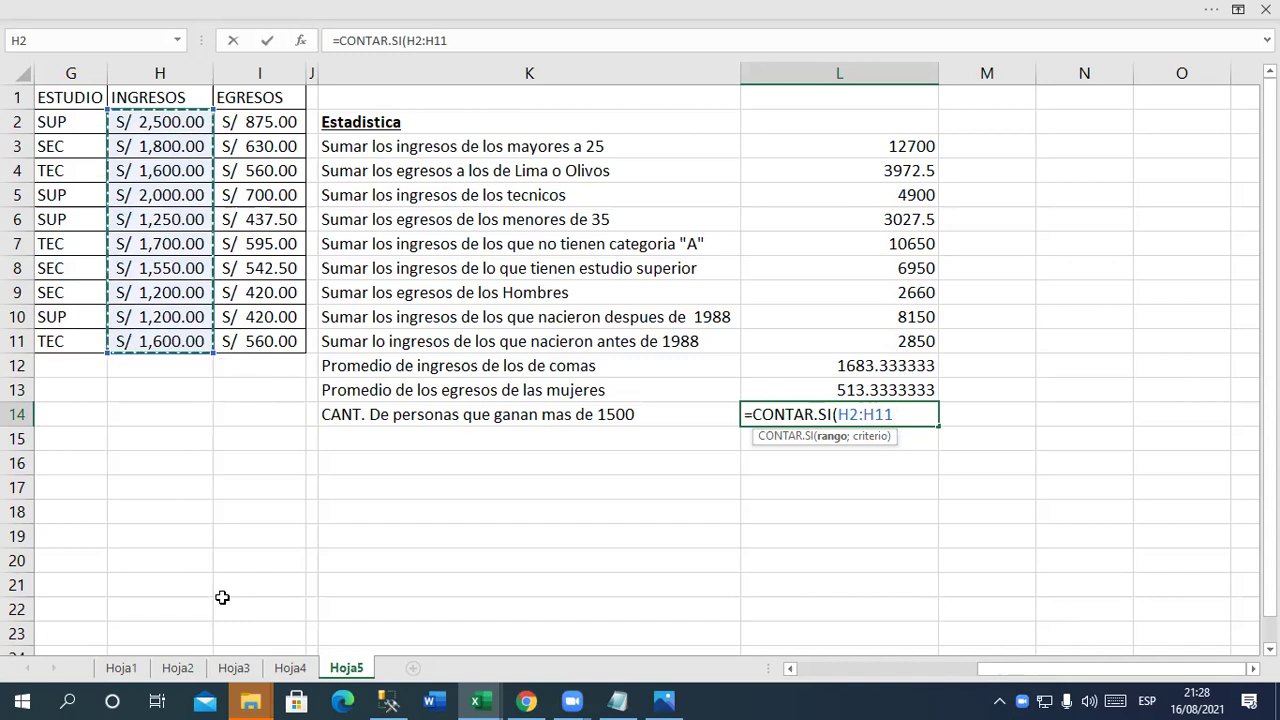
type(";")
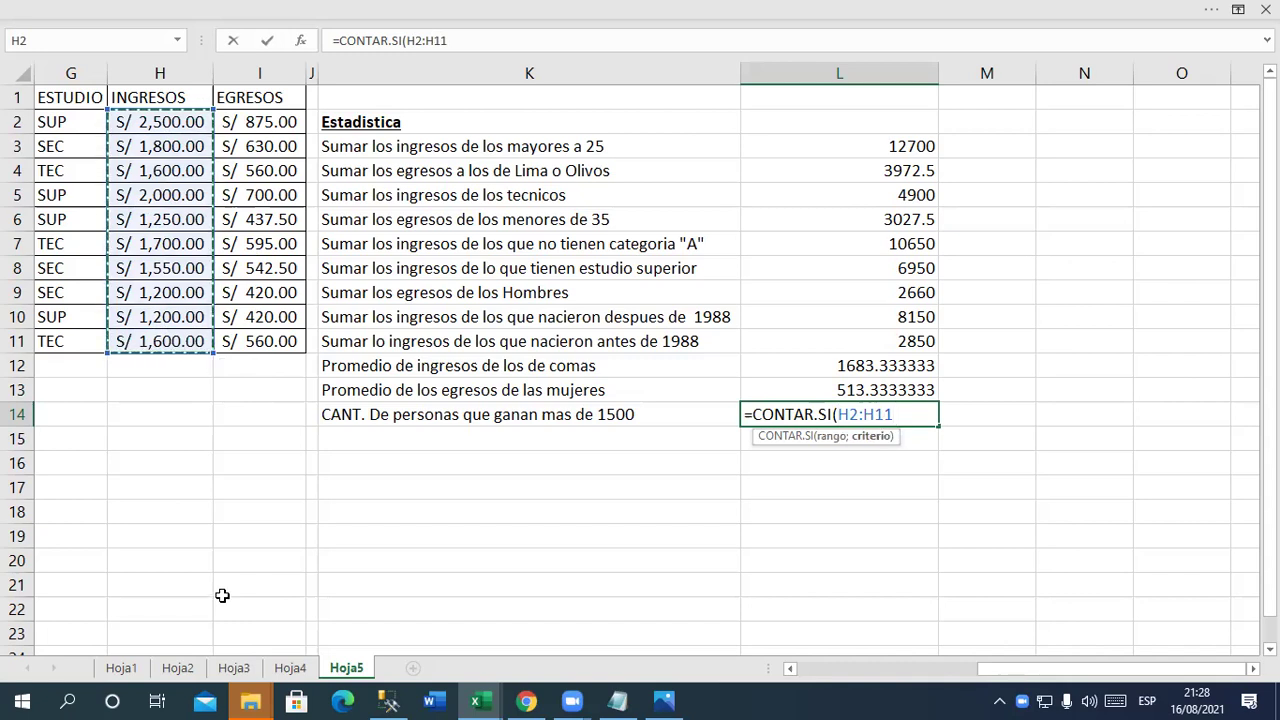
type("\">")
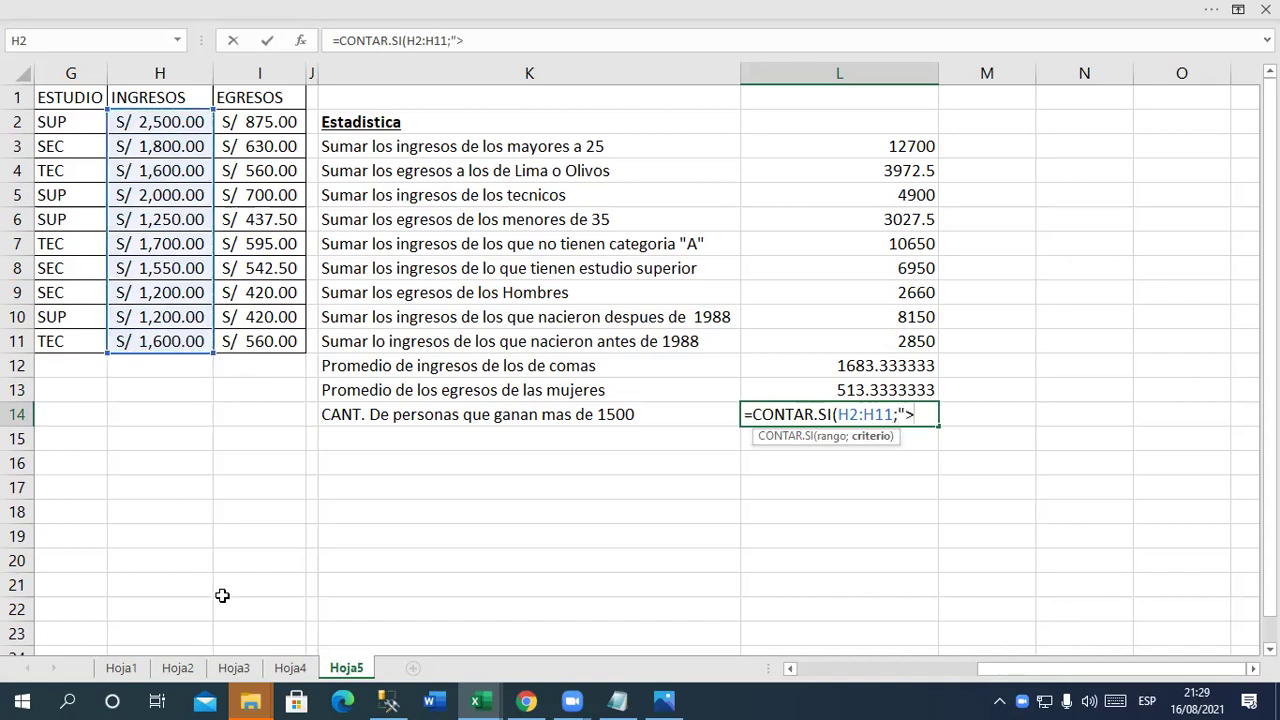
type("1500")
type("\"")
type(")")
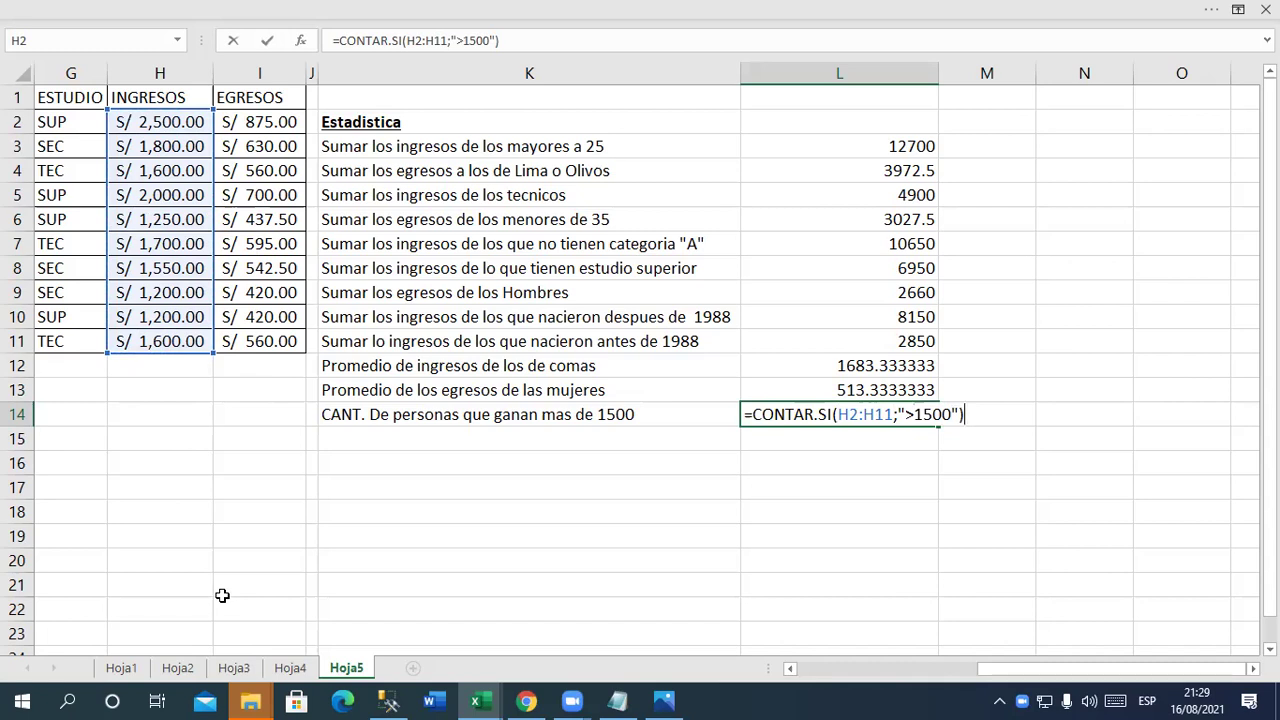
key("Return")
key("Left")
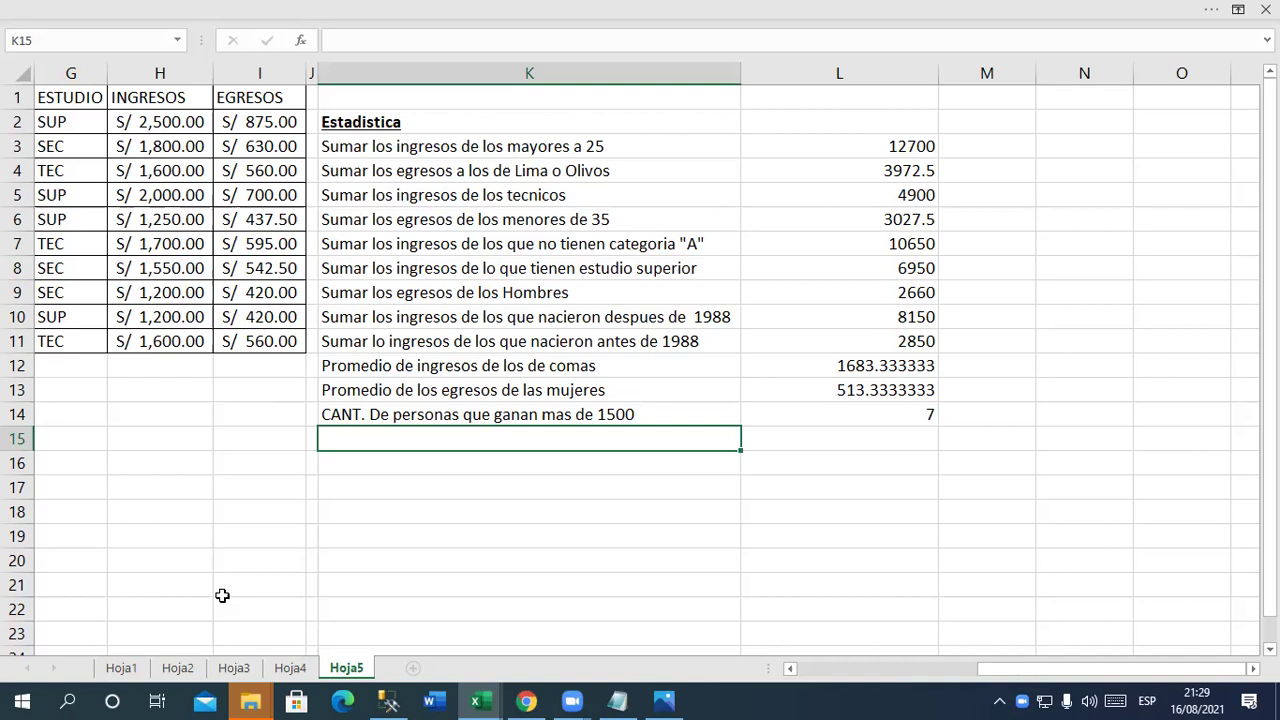
Label K15 'Total de ingresos de los que tienen mas de 30 años'
type("Total de ")
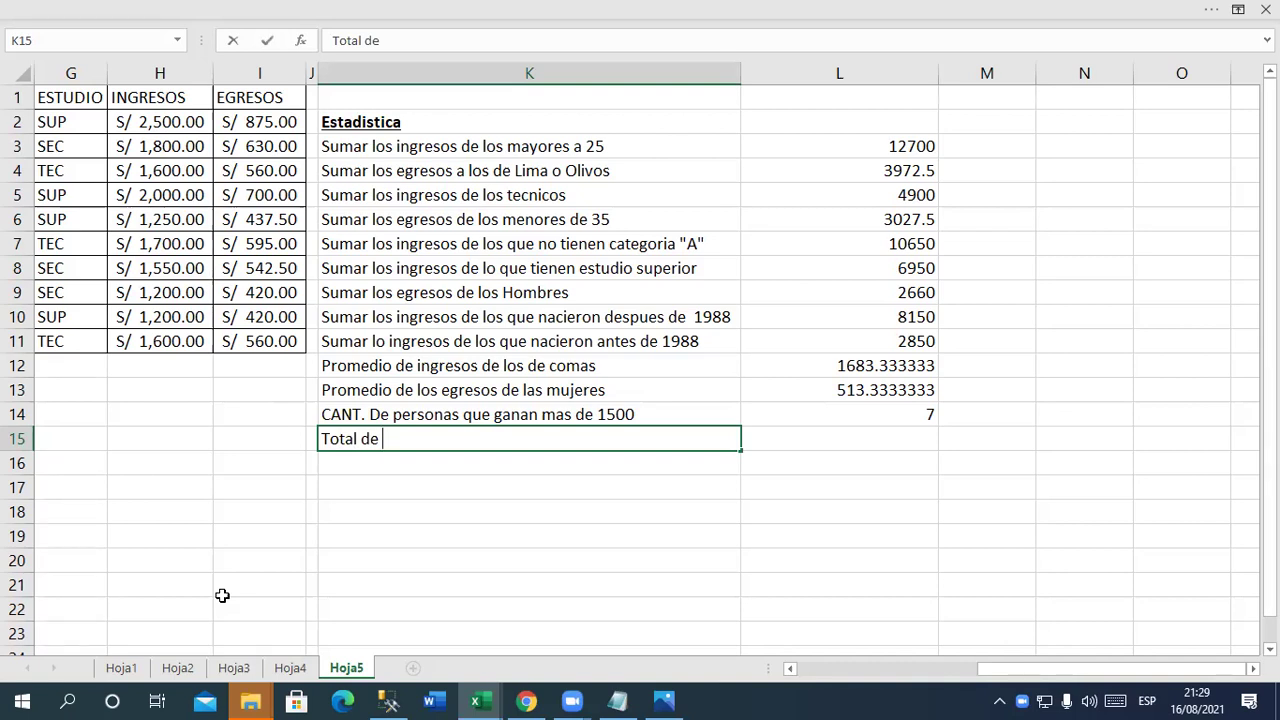
type("d")
key("BackSpace")
type("ingresos de los que tienene")
key("BackSpace")
type("mas de")
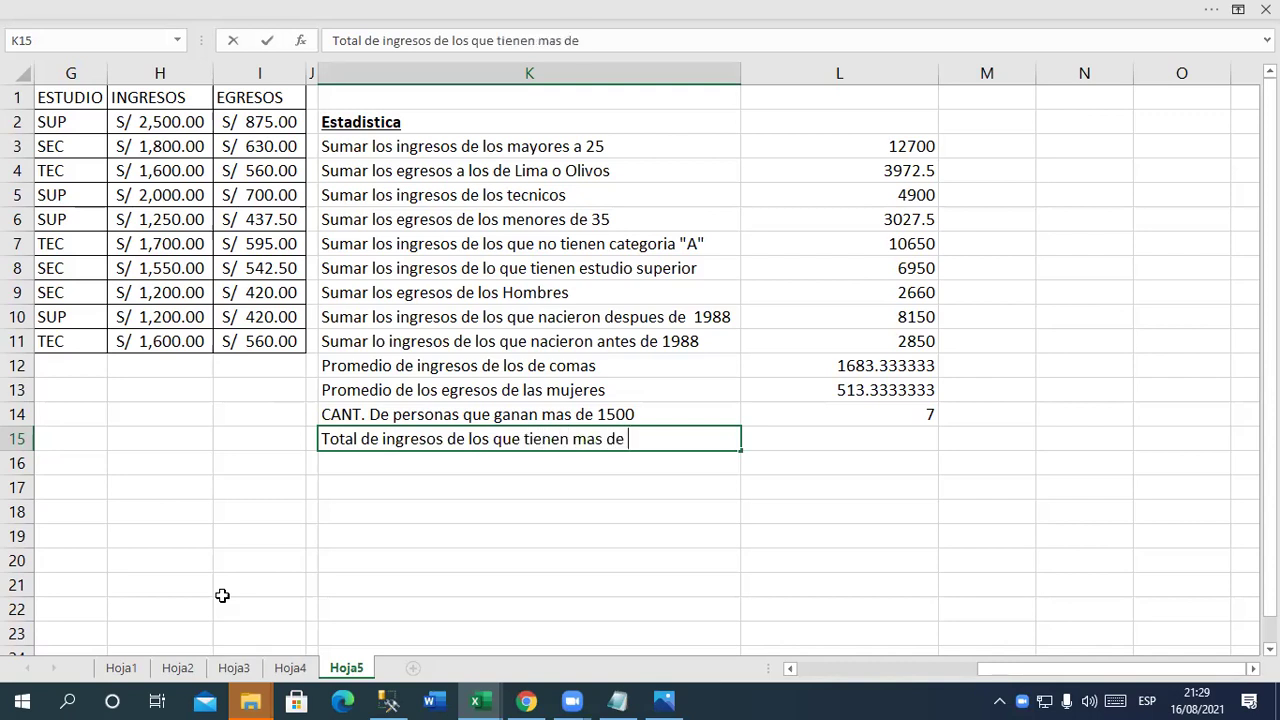
type(" 30 año")
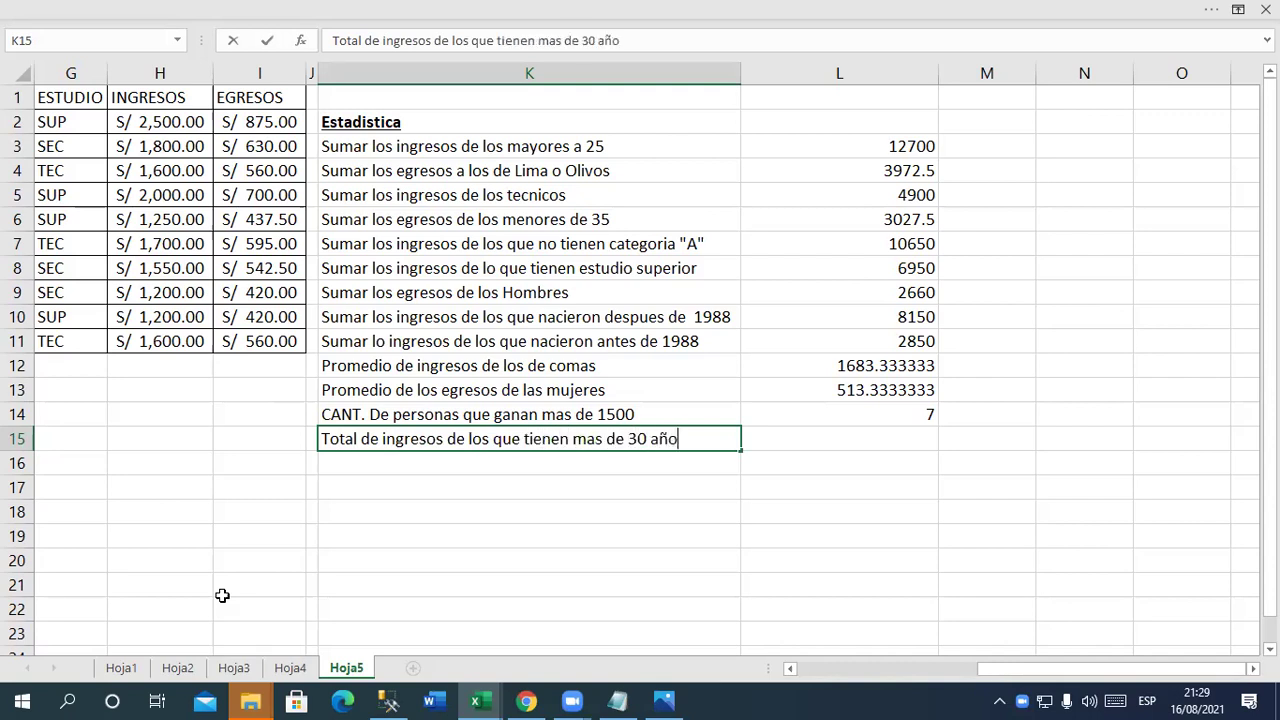
type("s")
key("Return")
Start a formula in the result cell L15 with '='
key("Right")
key("Up")
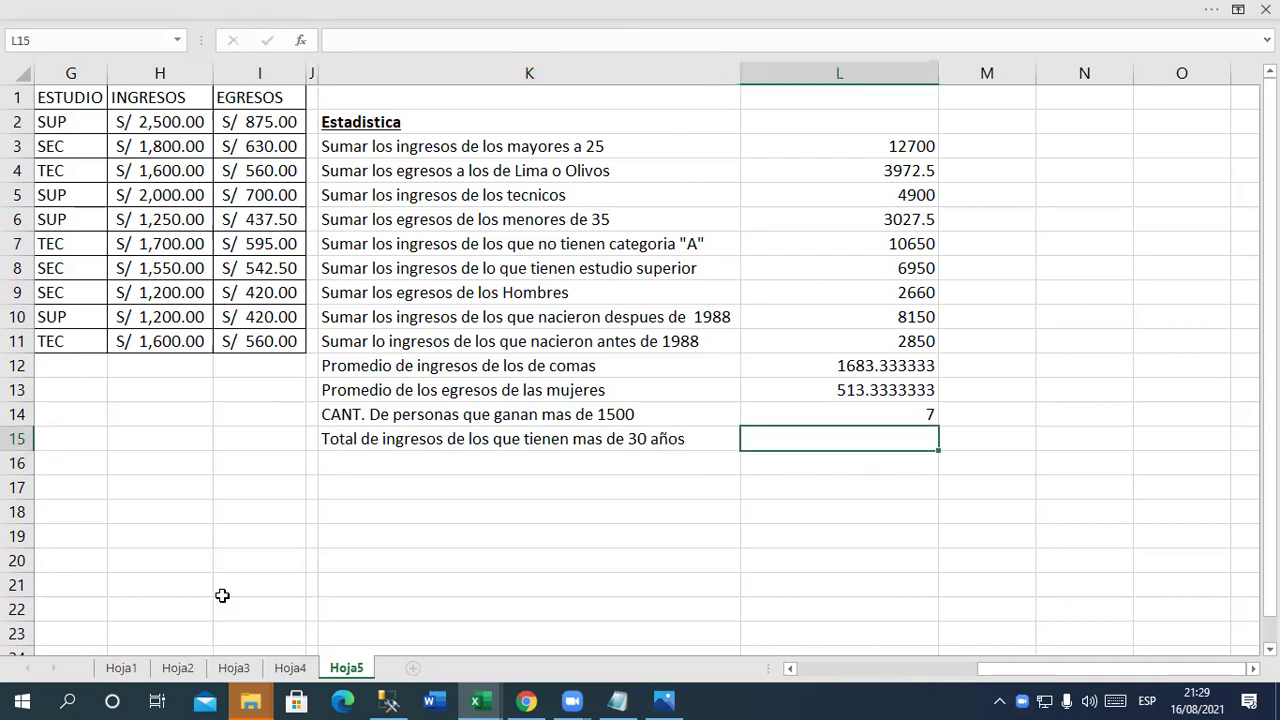
type("=")
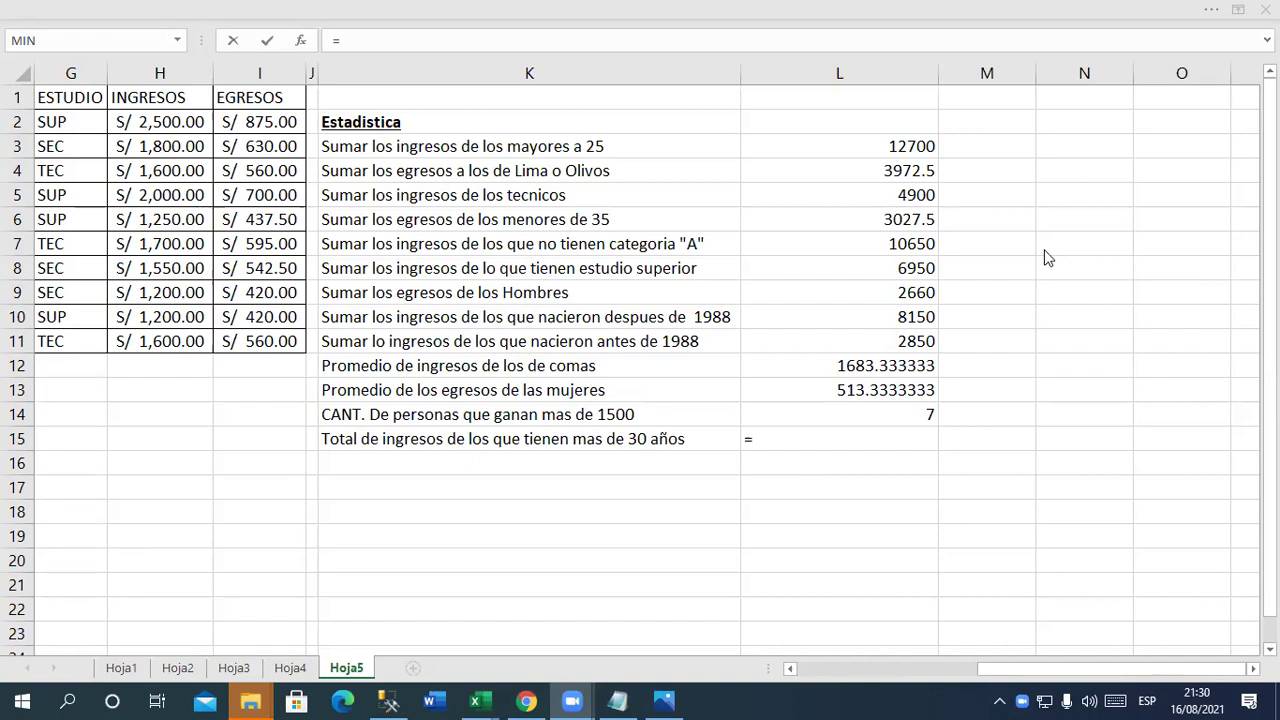
left_click(774, 442)
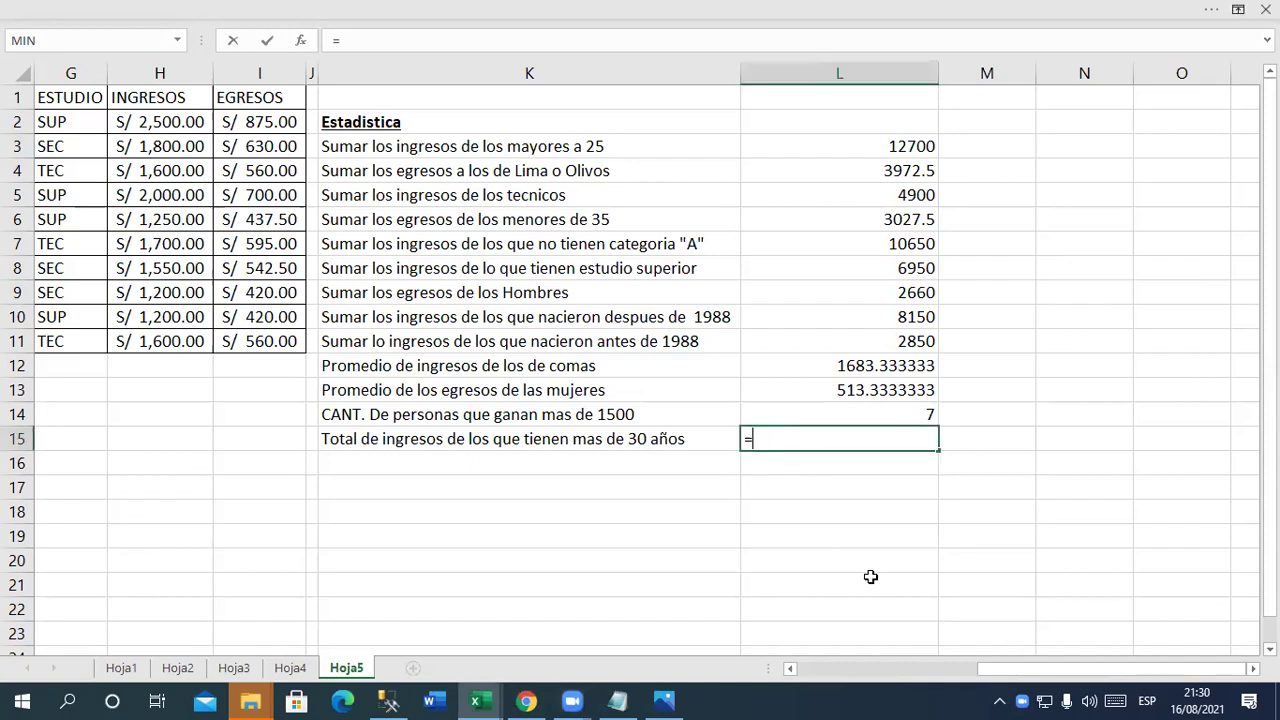
Begin SUMAR.SI in L15 with ages D2:D11 as range and ">30" as criterion
type("sumar")
key("Down")
key("Up")
key("Tab")
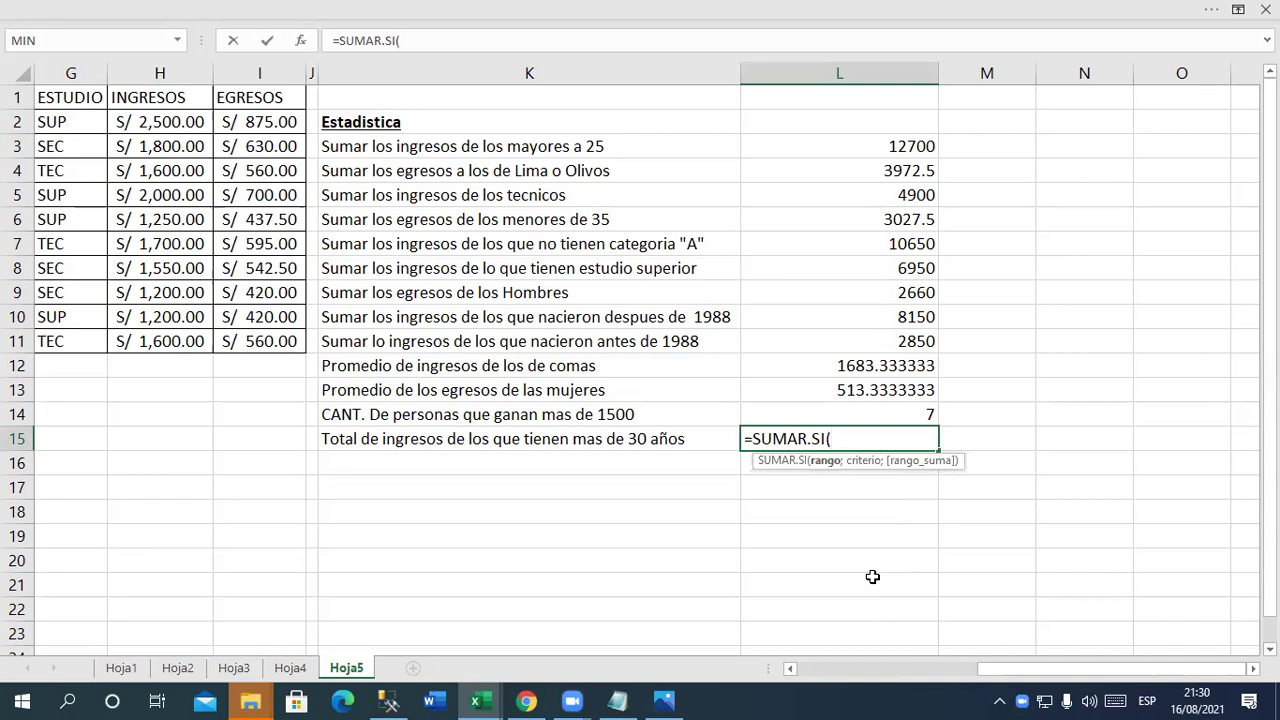
left_click_drag(1000, 669, 890, 683)
left_click_drag(970, 676, 960, 678)
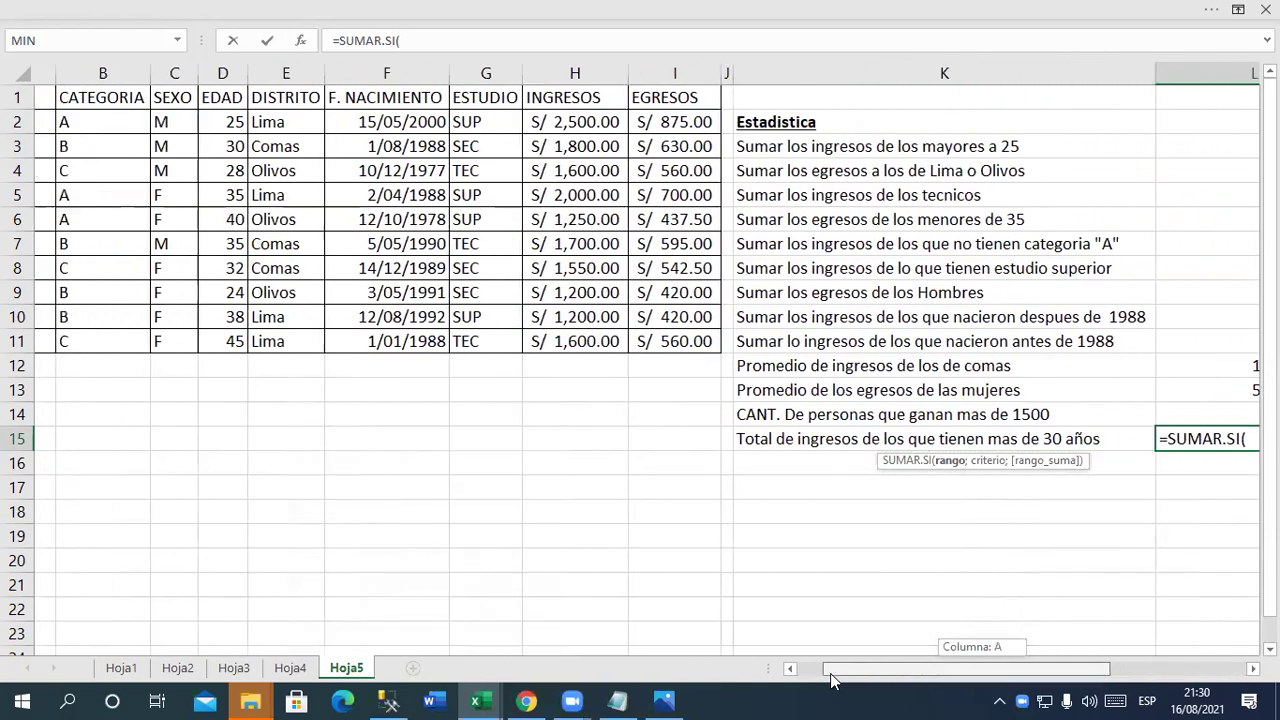
left_click_drag(960, 678, 823, 677)
left_click_drag(306, 122, 293, 341)
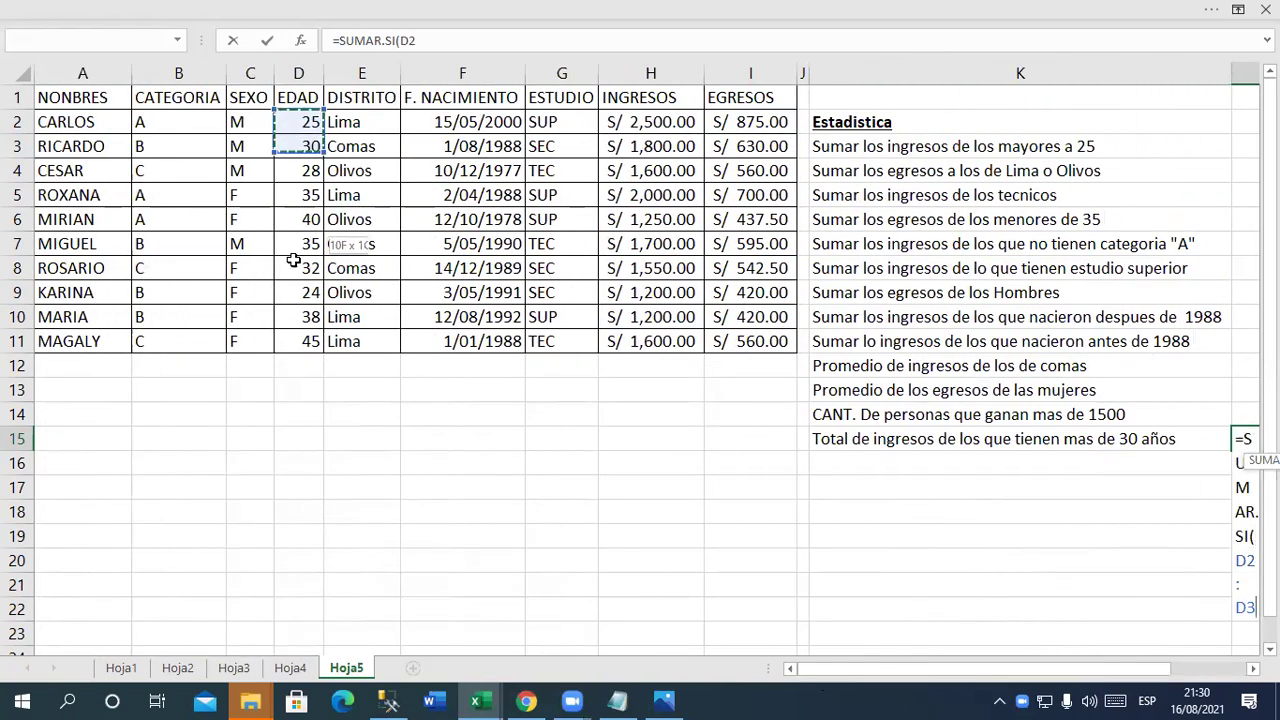
left_click_drag(866, 670, 936, 670)
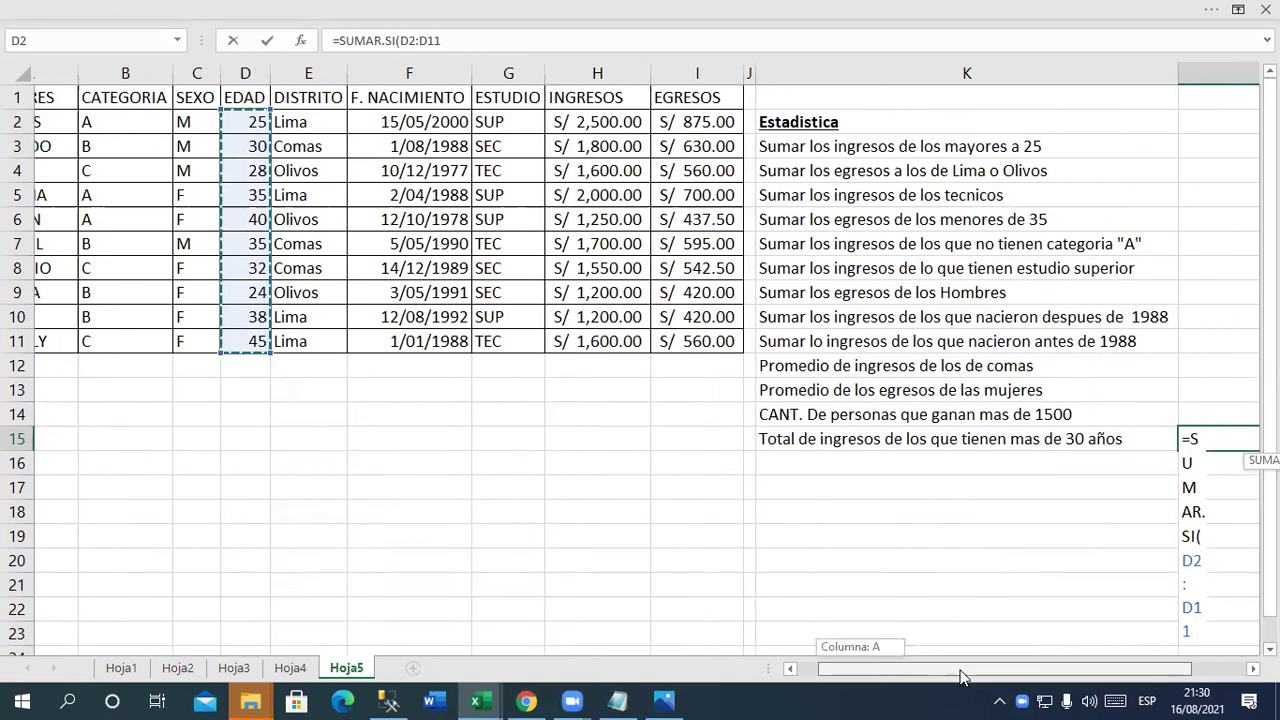
type(";\">30\";")
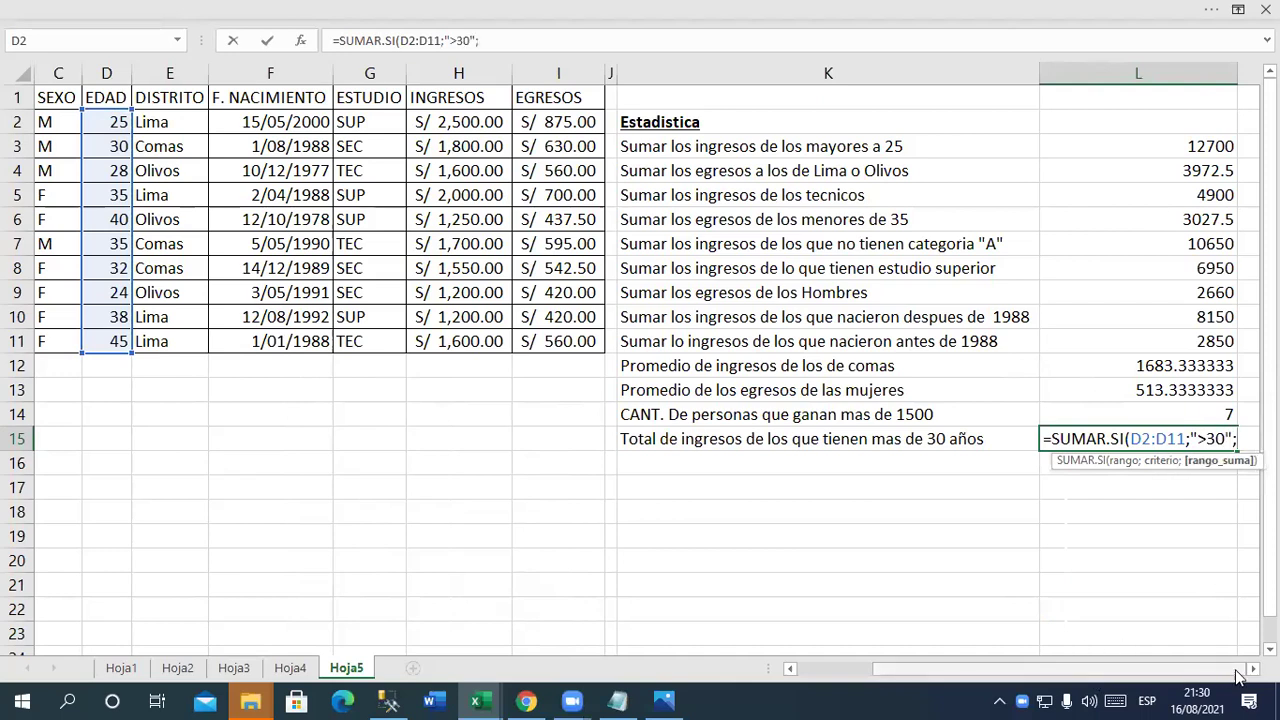
Sum the INGRESOS H2:H11 to finish the formula, giving 9300
scroll(1241, 677, "right", 3)
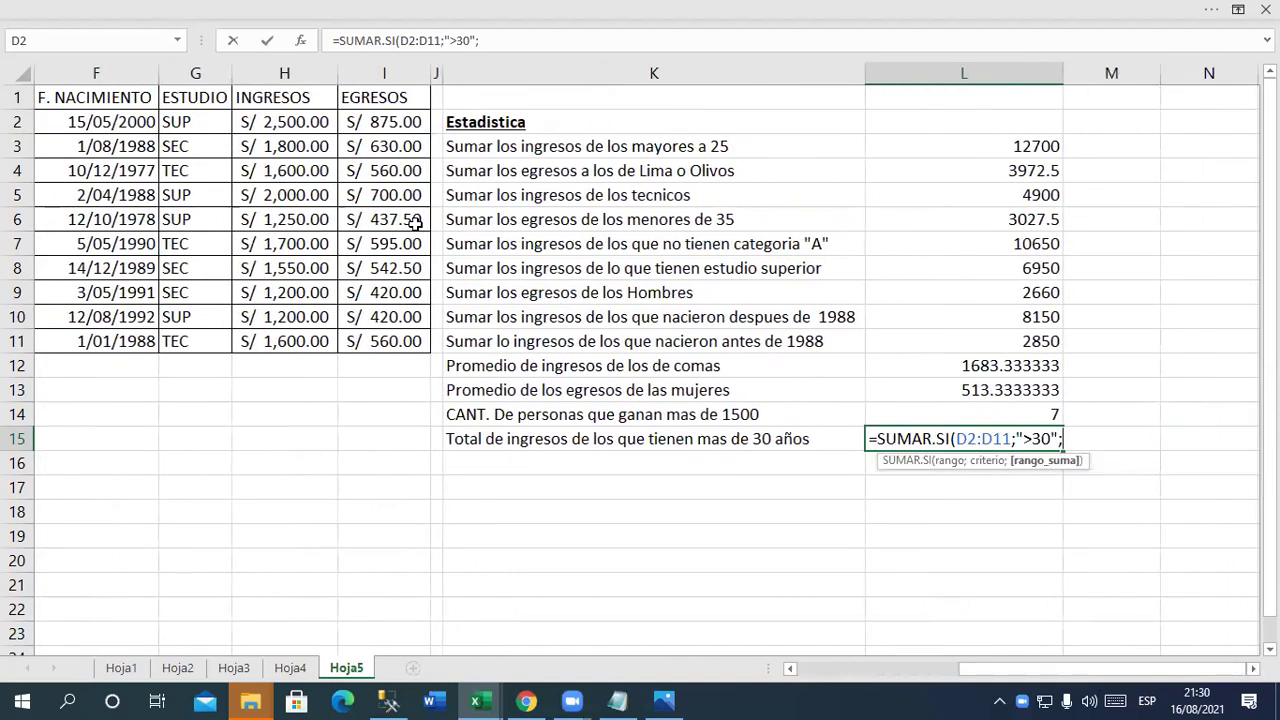
left_click_drag(318, 124, 307, 344)
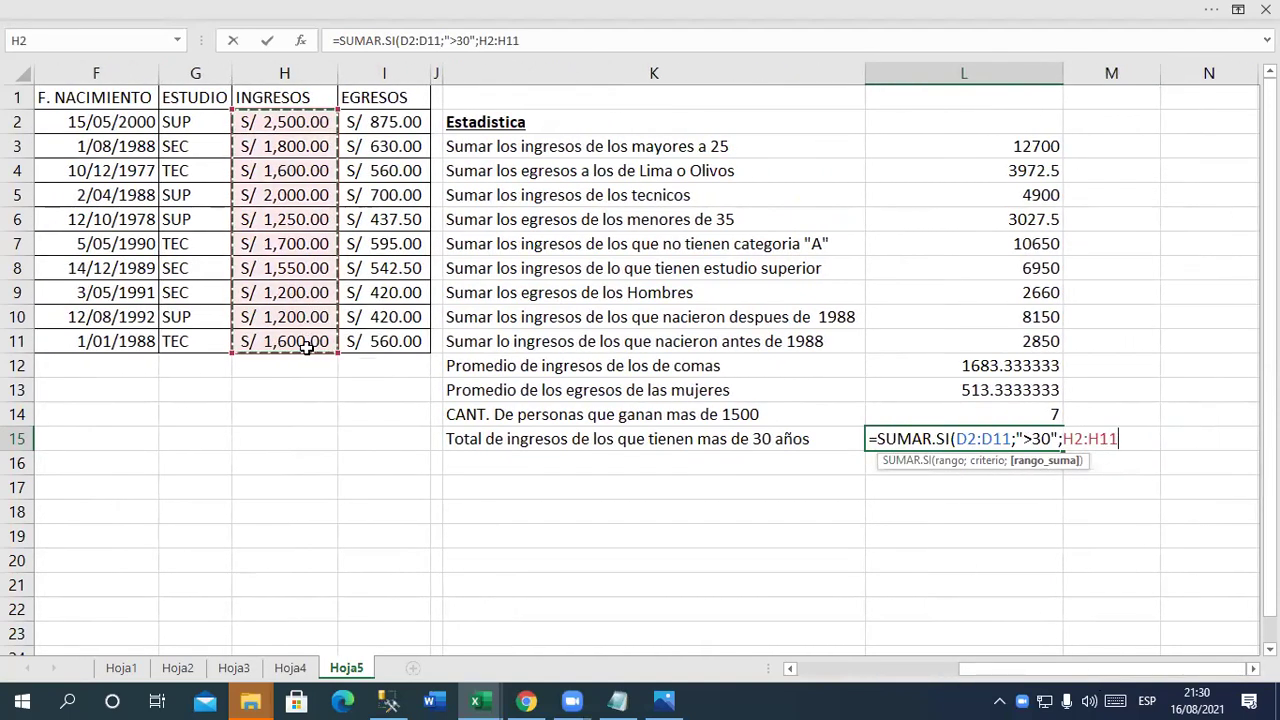
type(")")
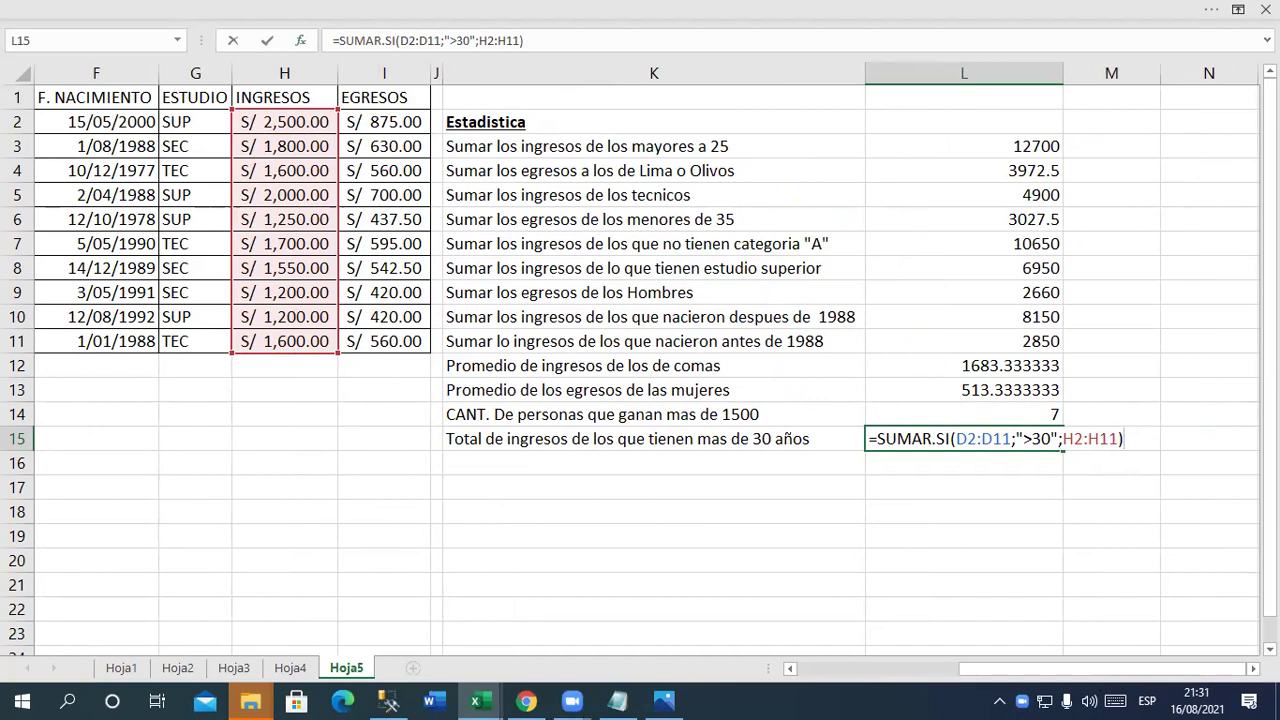
key("Return")
Enter the label 'Sacar el promedo de los egresos' in K16
left_click(654, 463)
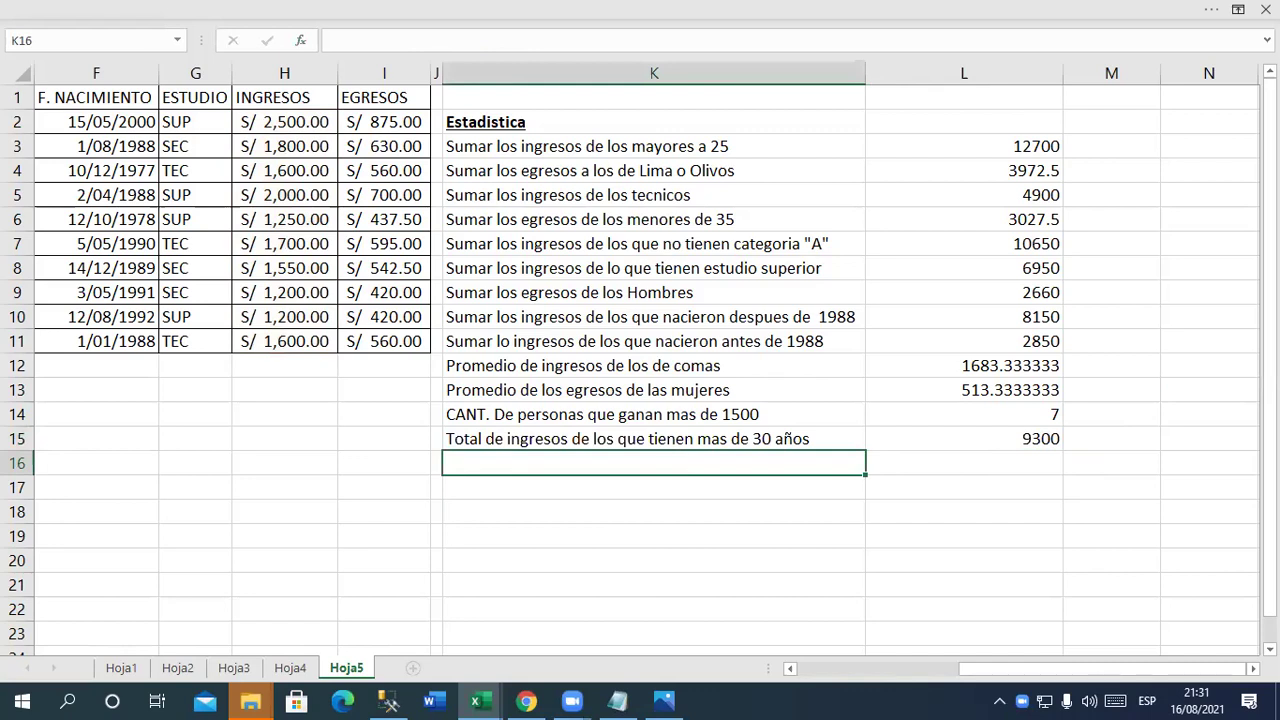
type("Sacar el promedo de los egreso")
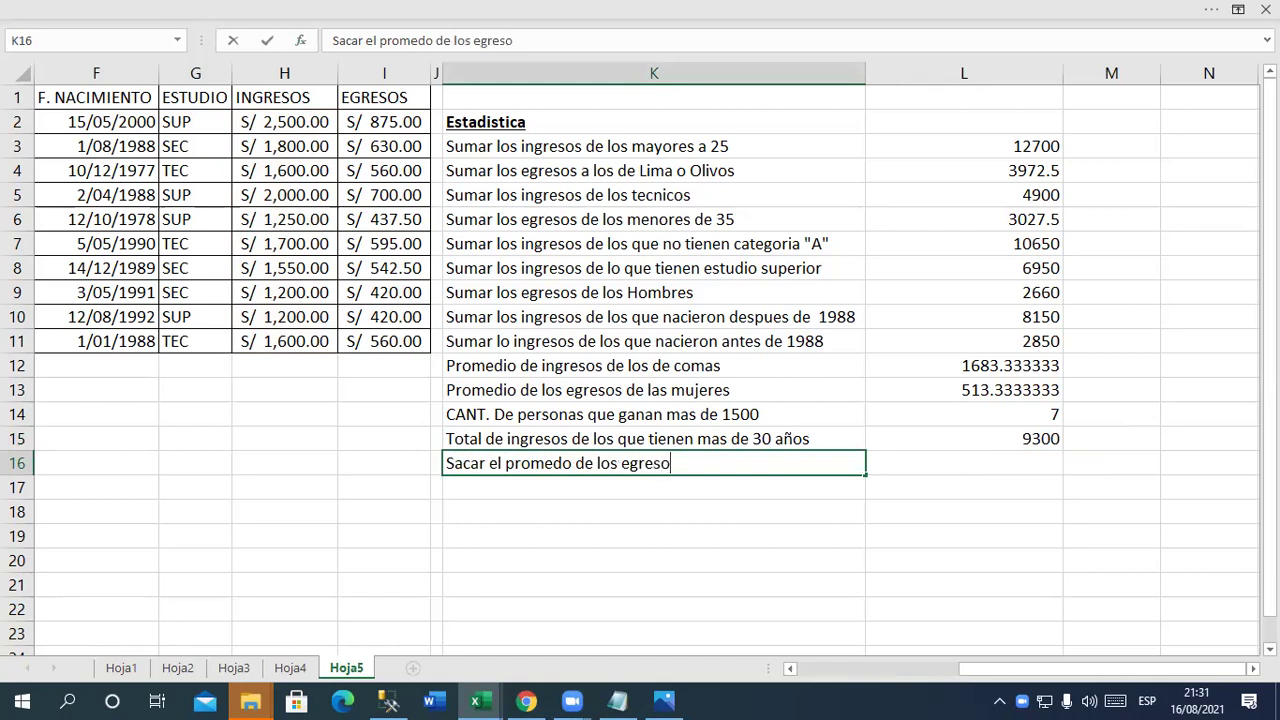
type("s")
key("Tab")
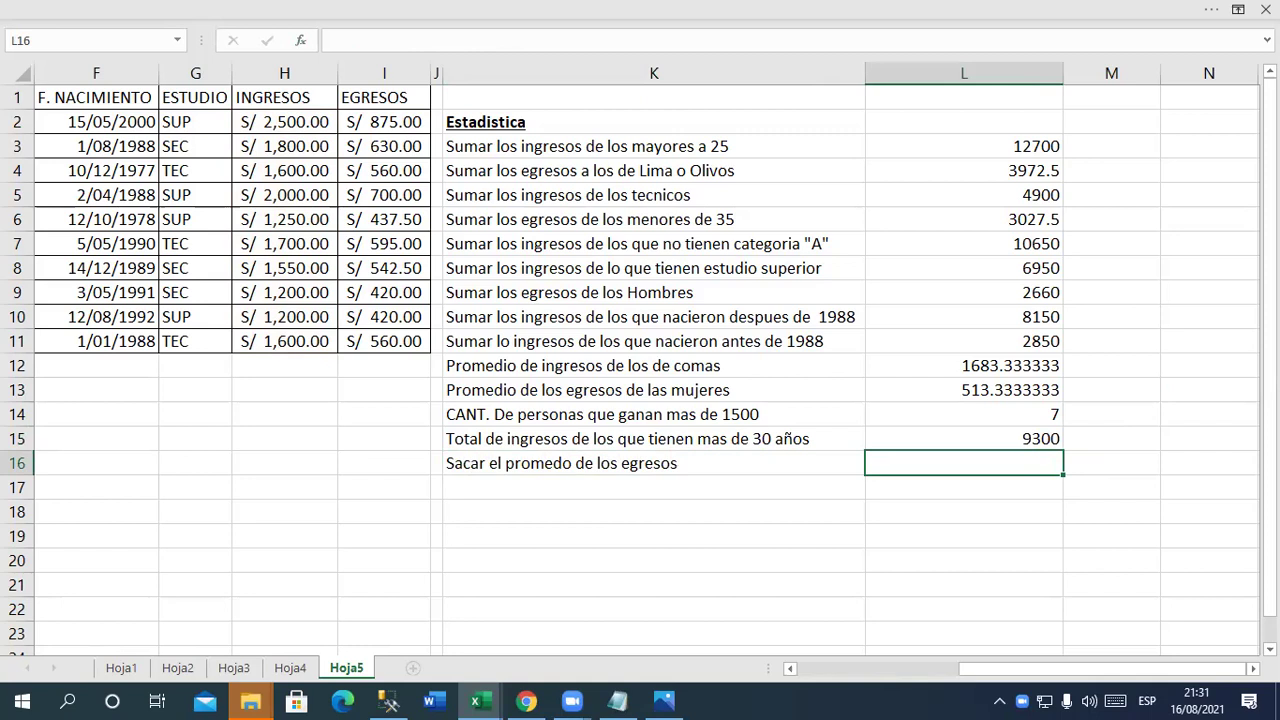
Correct 'promedo' to 'promedio' in the K16 label
left_click(574, 463)
double_click(574, 463)
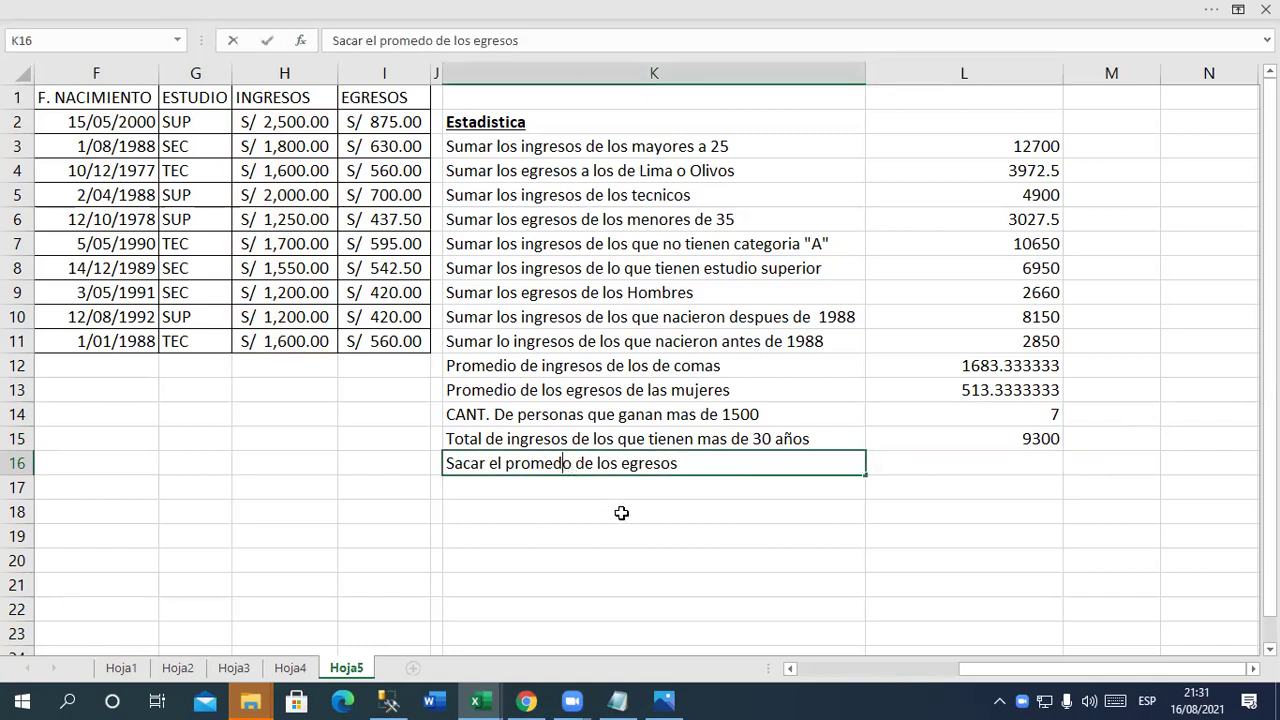
type("i")
key("Return")
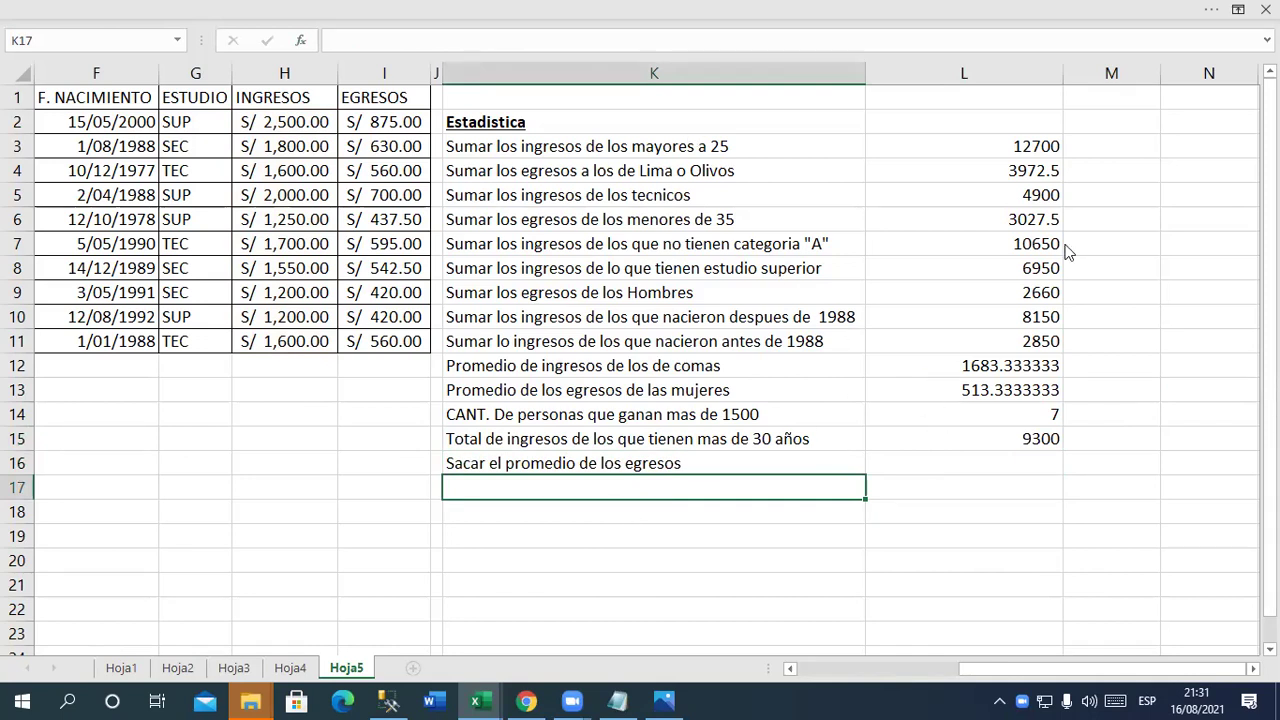
left_click(964, 463)
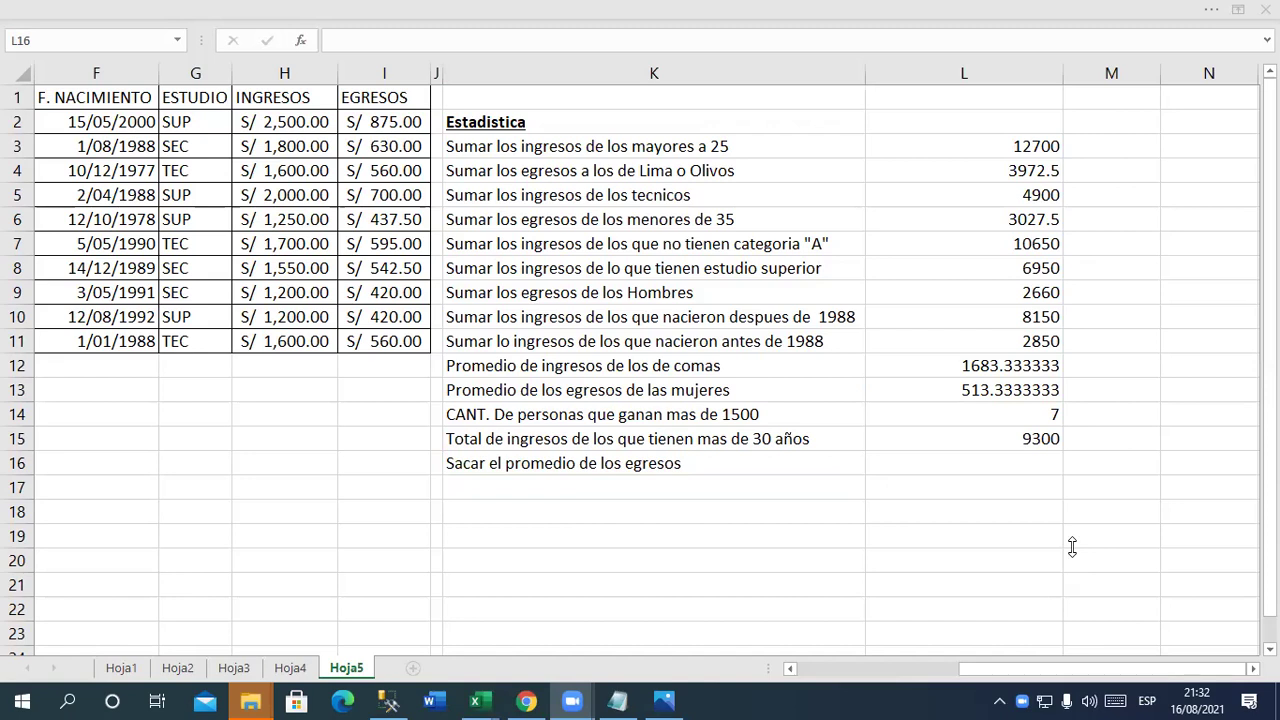
left_click(1005, 463)
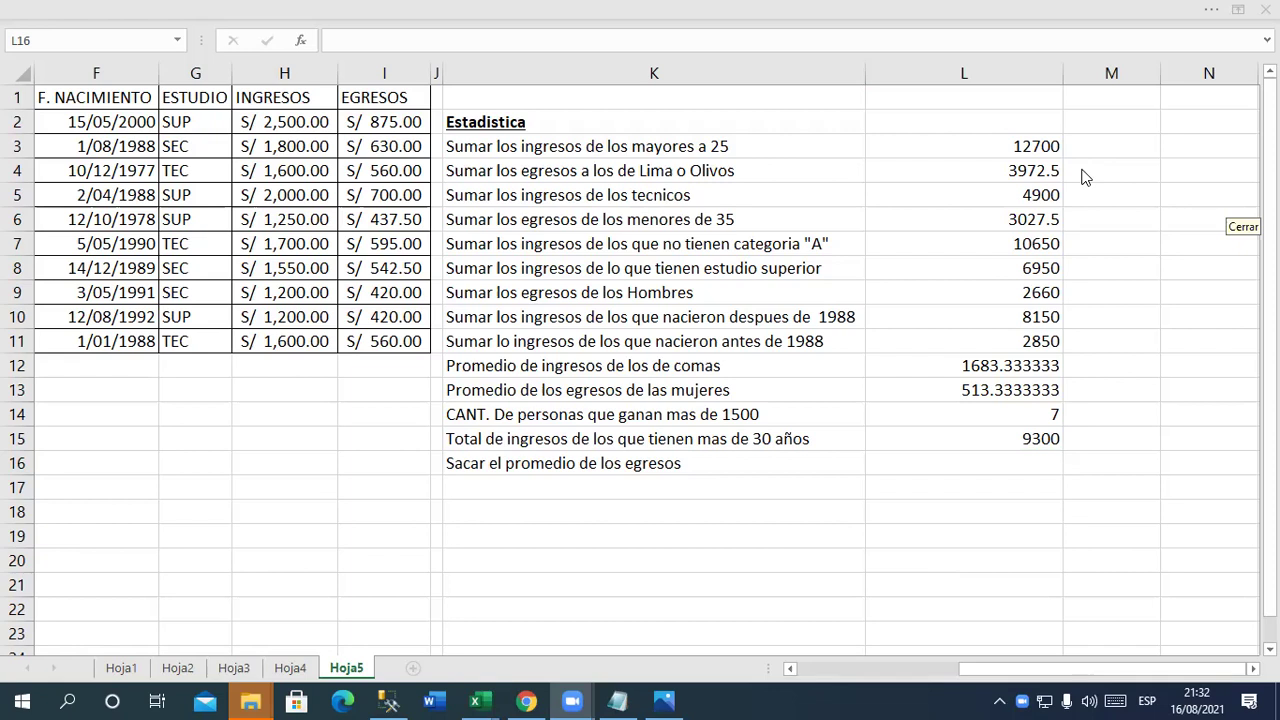
left_click(990, 461)
left_click(908, 469)
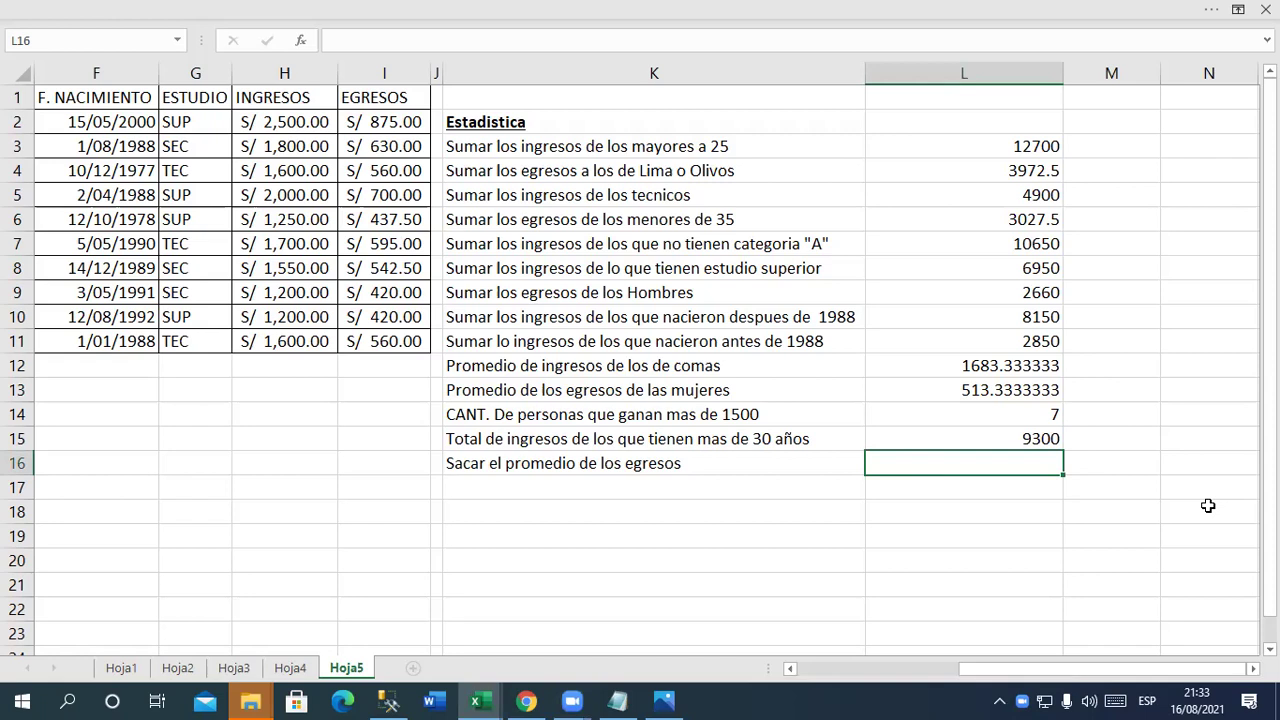
Enter =PROMEDIO(I2:I11) in L16 to average all expenses, showing S/ 574.00
type("=")
type("pro")
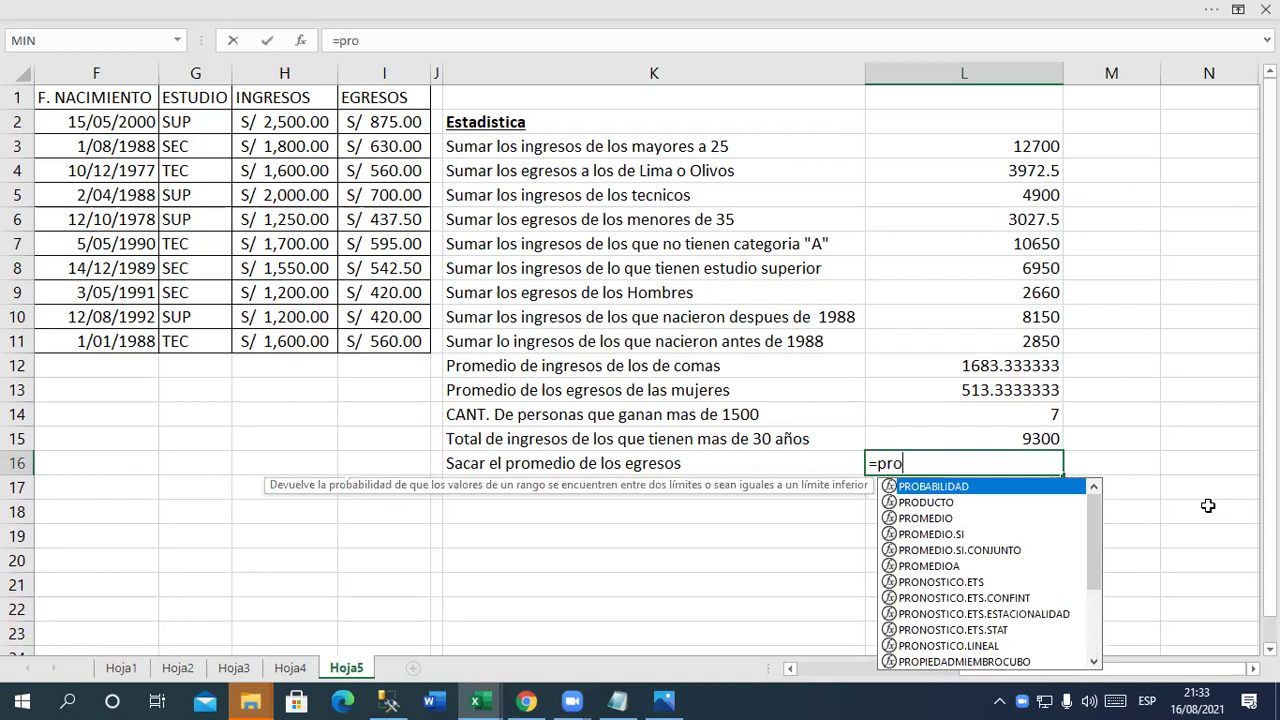
type("e")
key("BackSpace")
type("medio")
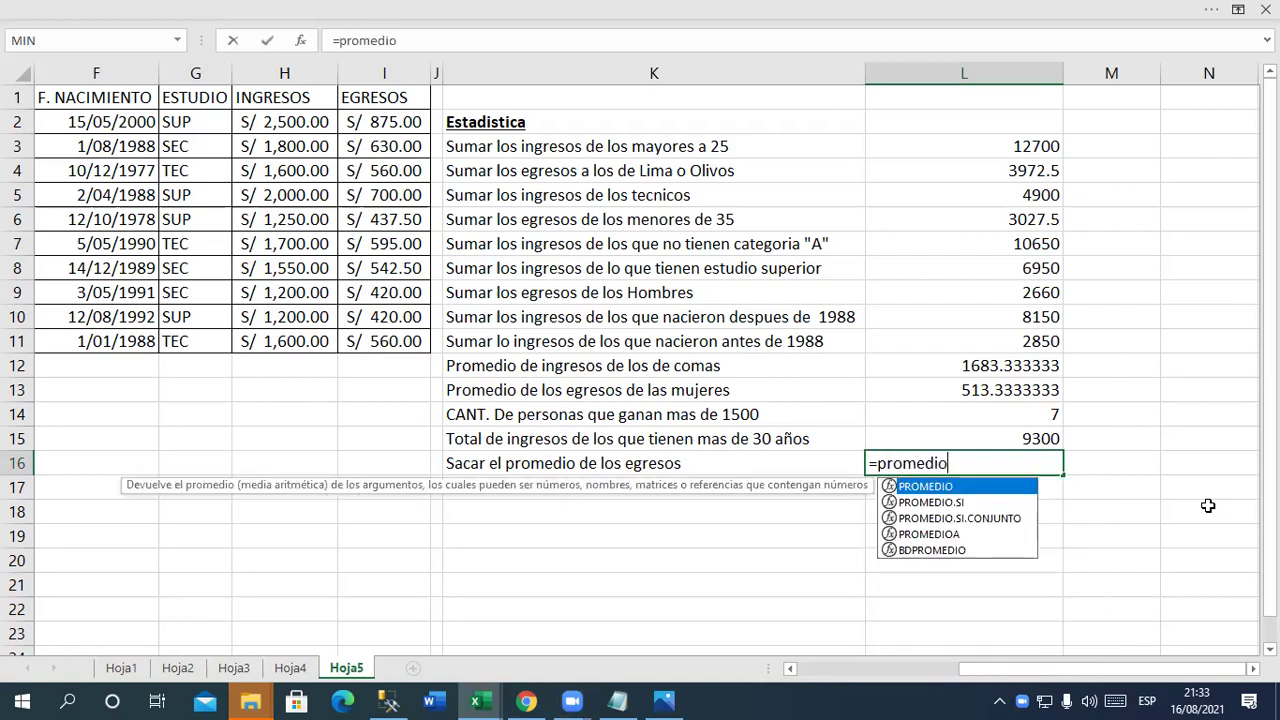
key("Tab")
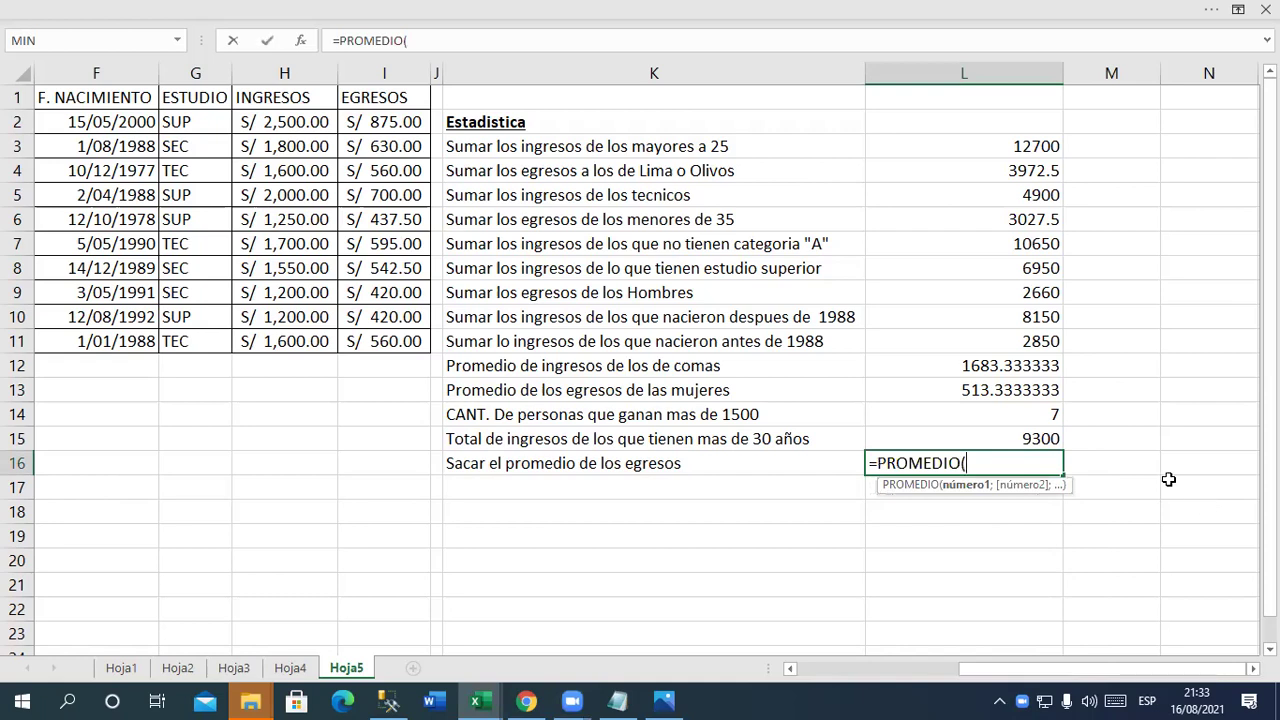
left_click_drag(292, 122, 297, 281)
left_click_drag(384, 121, 390, 341)
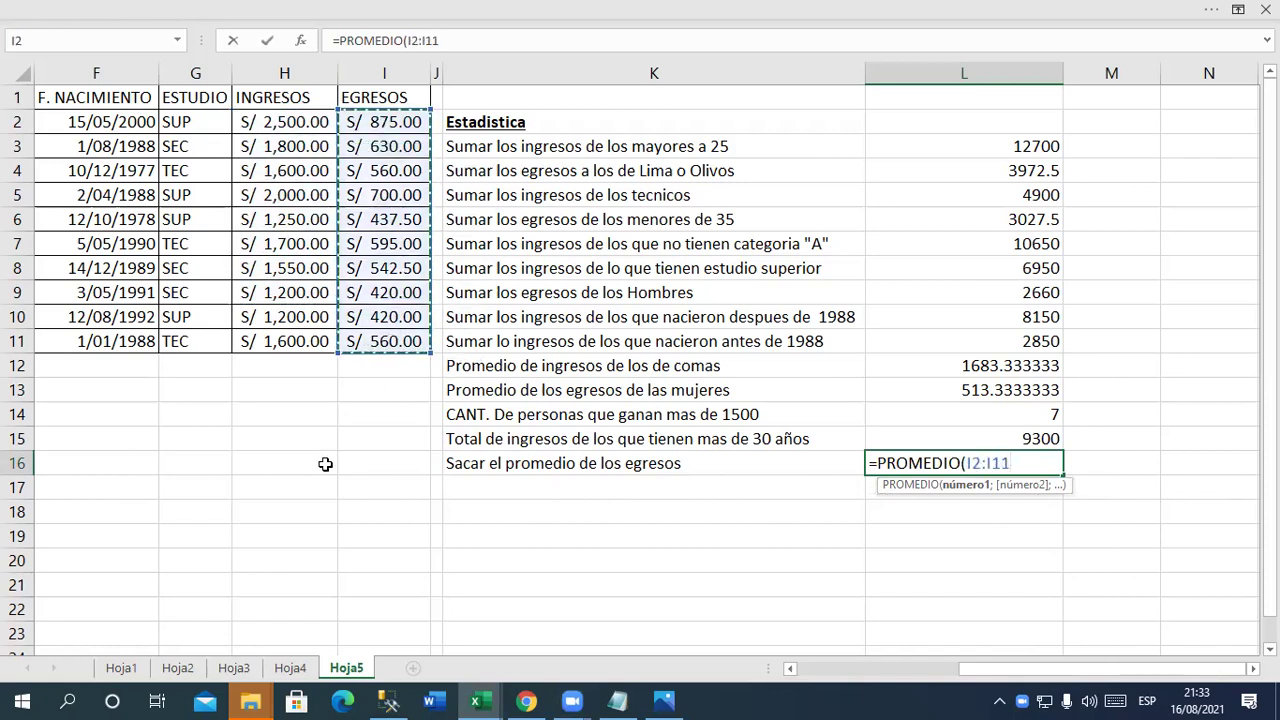
type(")")
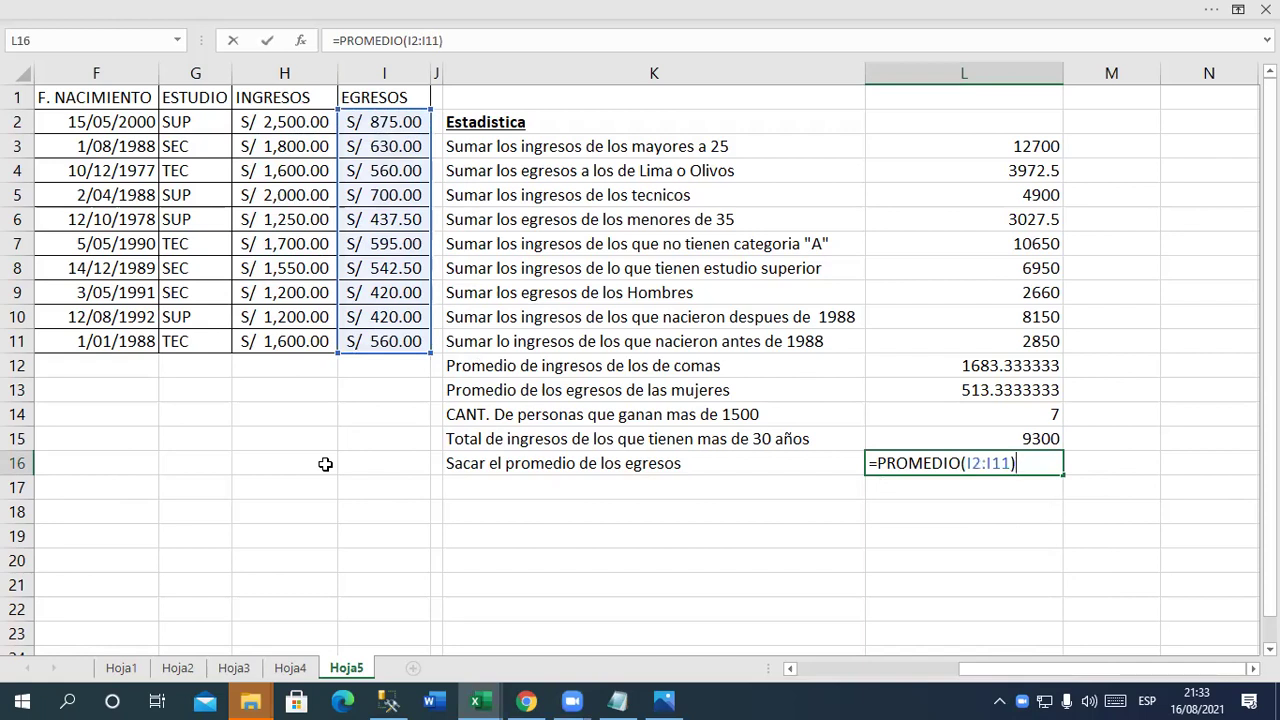
key("ctrl+Return")
key("Return")
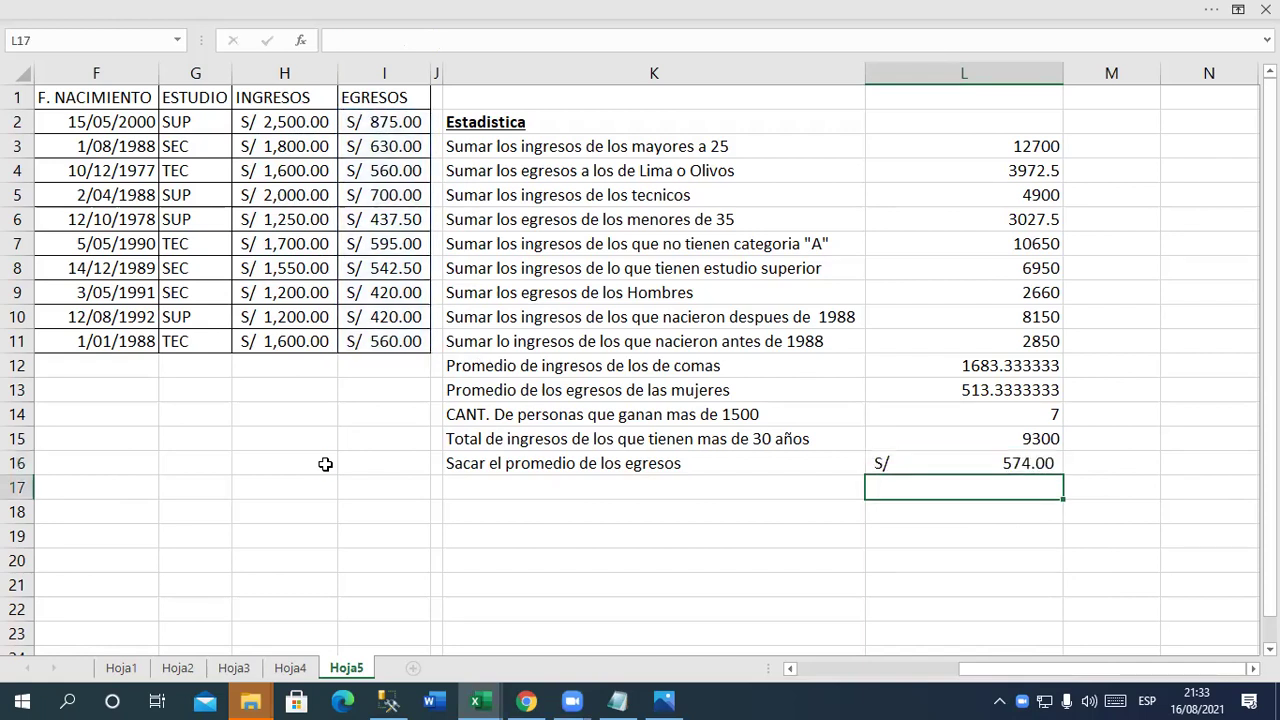
key("Left")
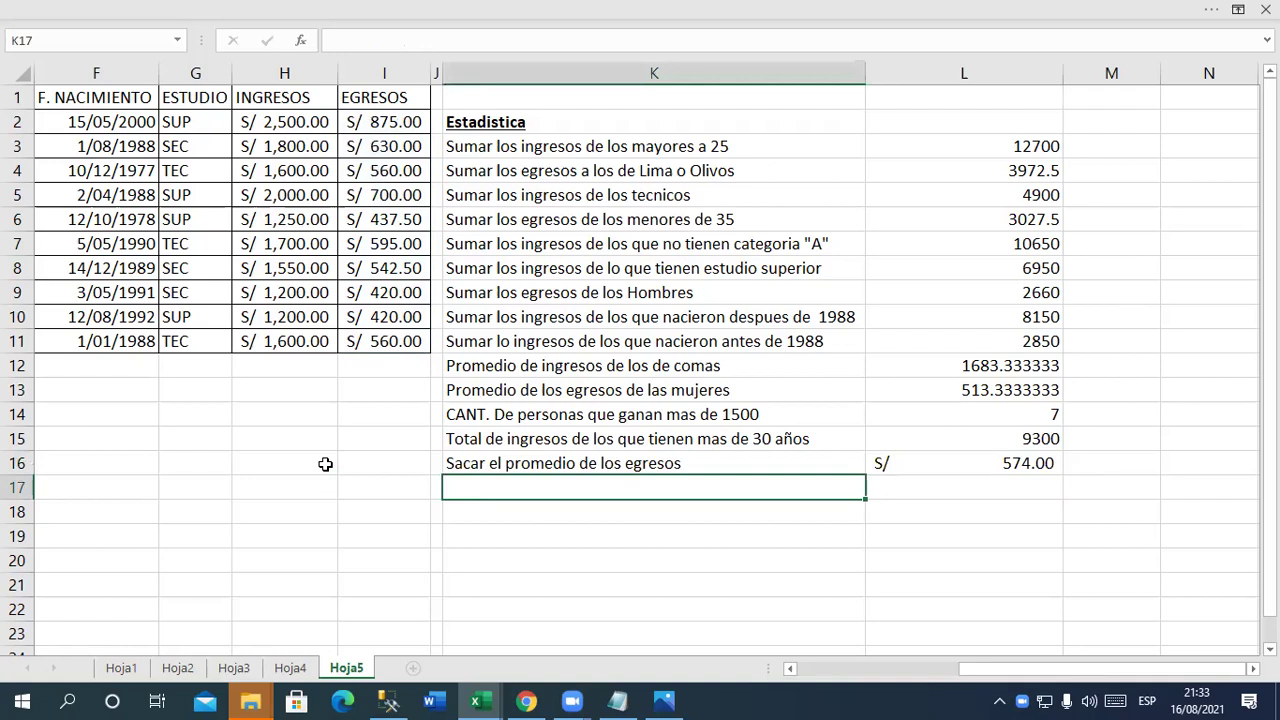
Label K17 'Promedio de egresos de los tecnicos' and start a formula in L17
type("Promedio ")
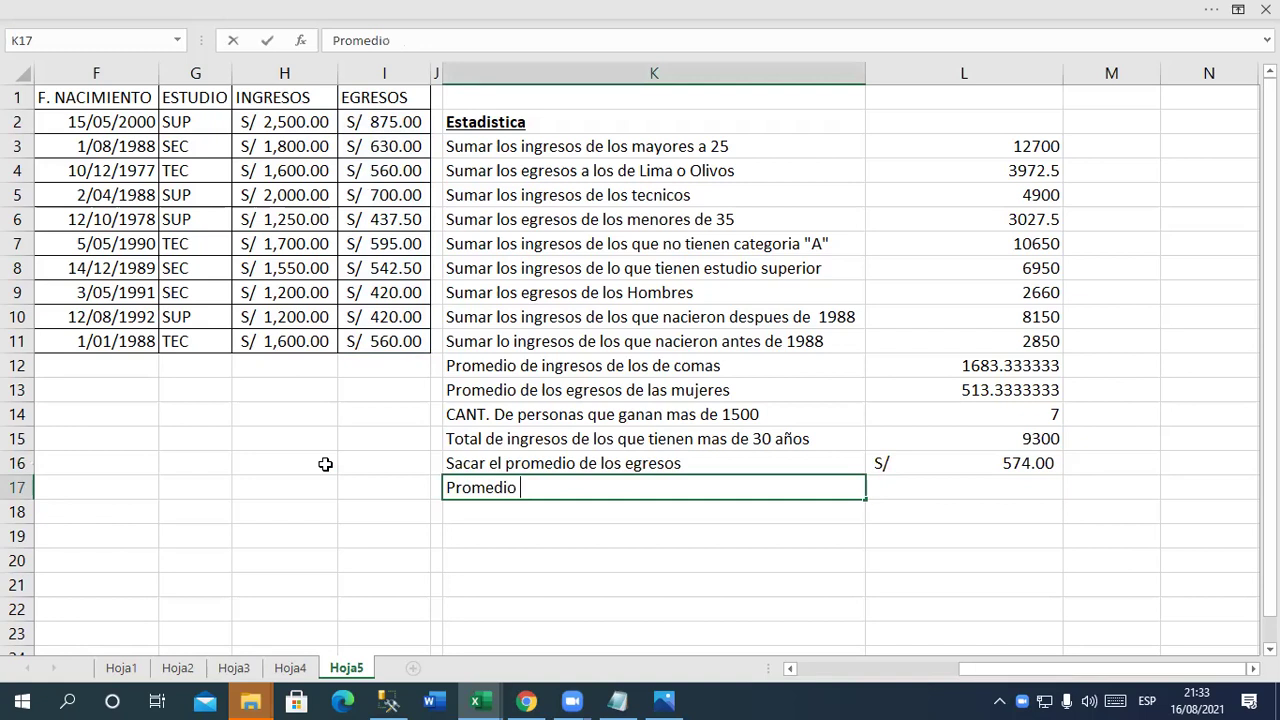
type("de egresos de los tecnicos")
key("Return")
key("Up")
key("Right")
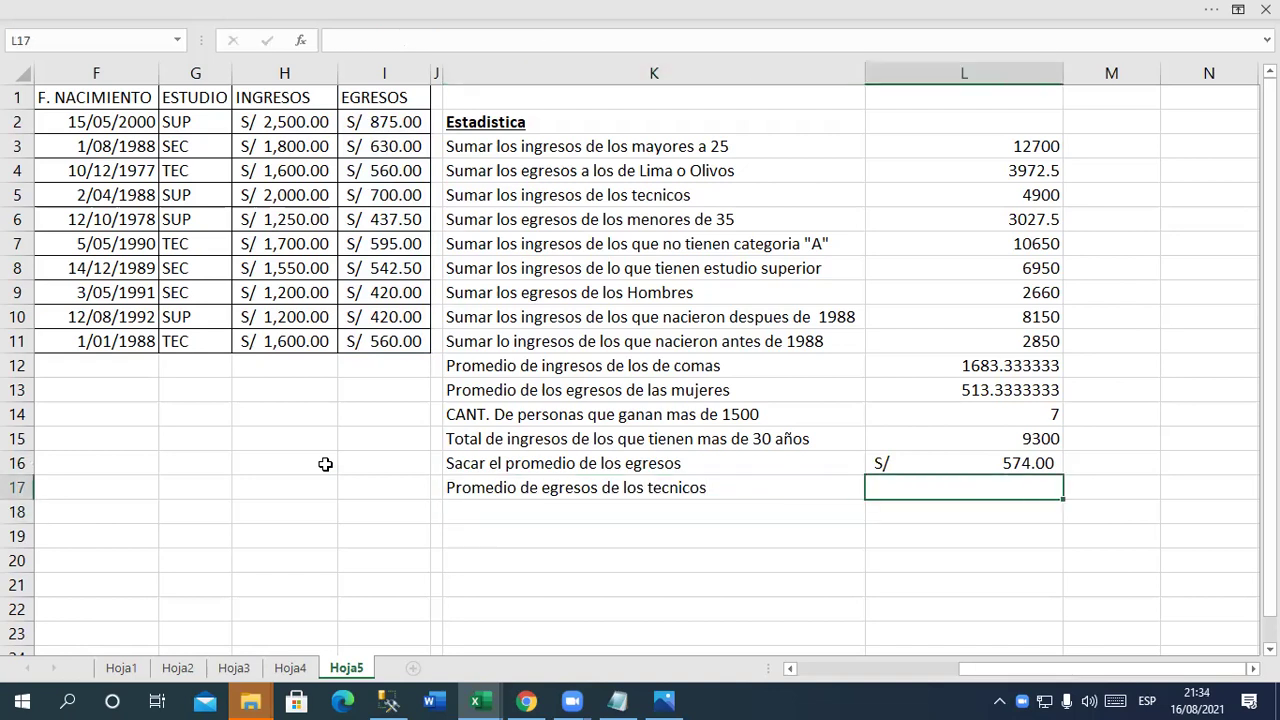
type("=")
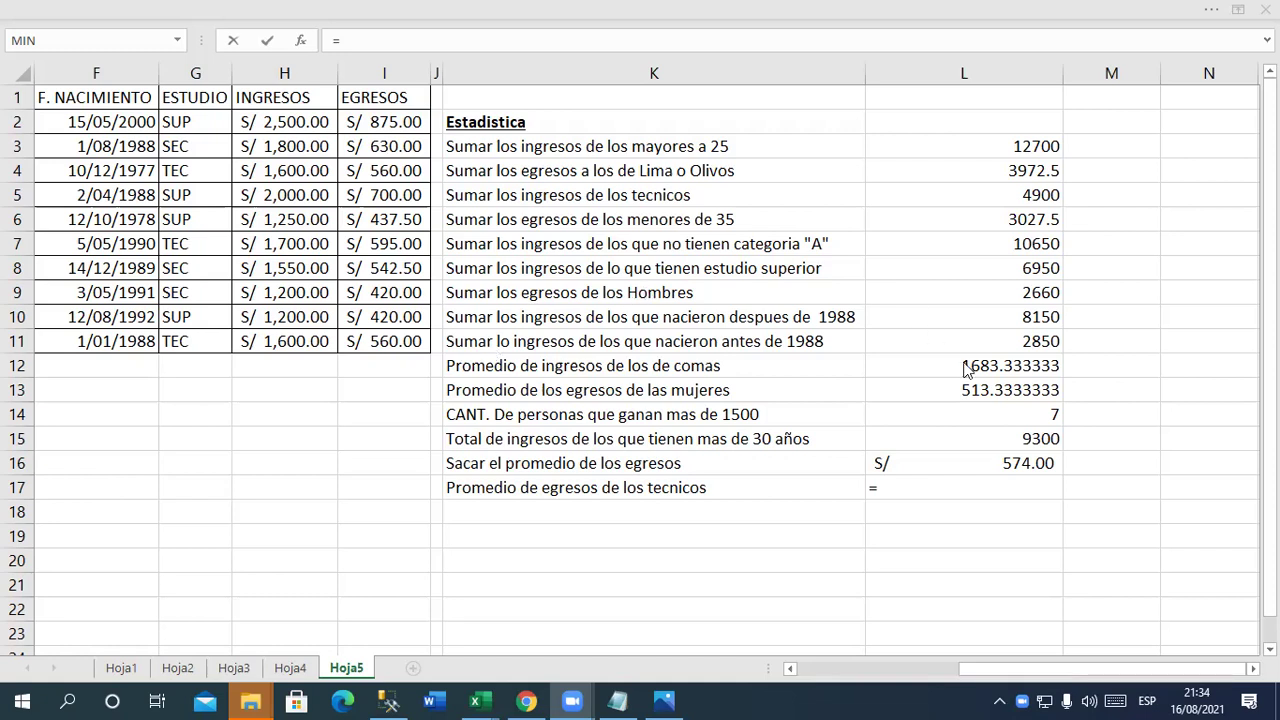
Write =PROMEDIO.SI(G2:G11;"TEC";I2:I11) in L17 to average technicians' expenses
left_click(926, 490)
left_click(930, 489)
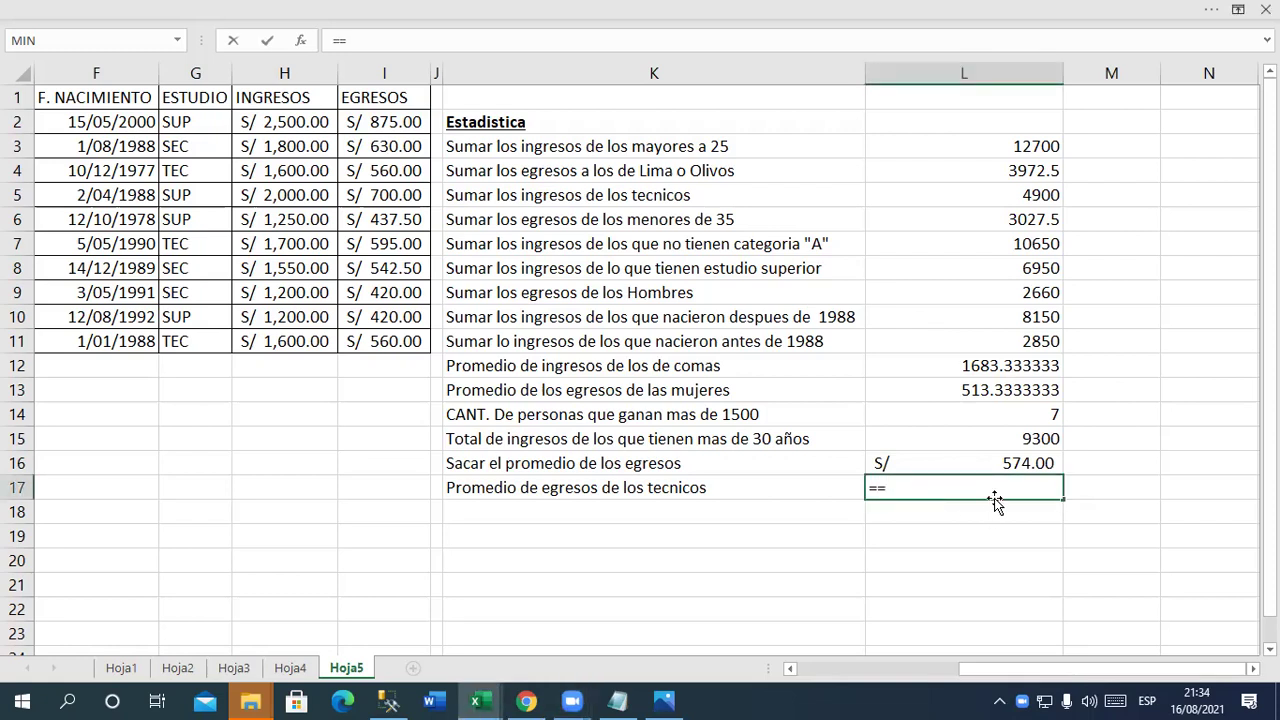
type("p")
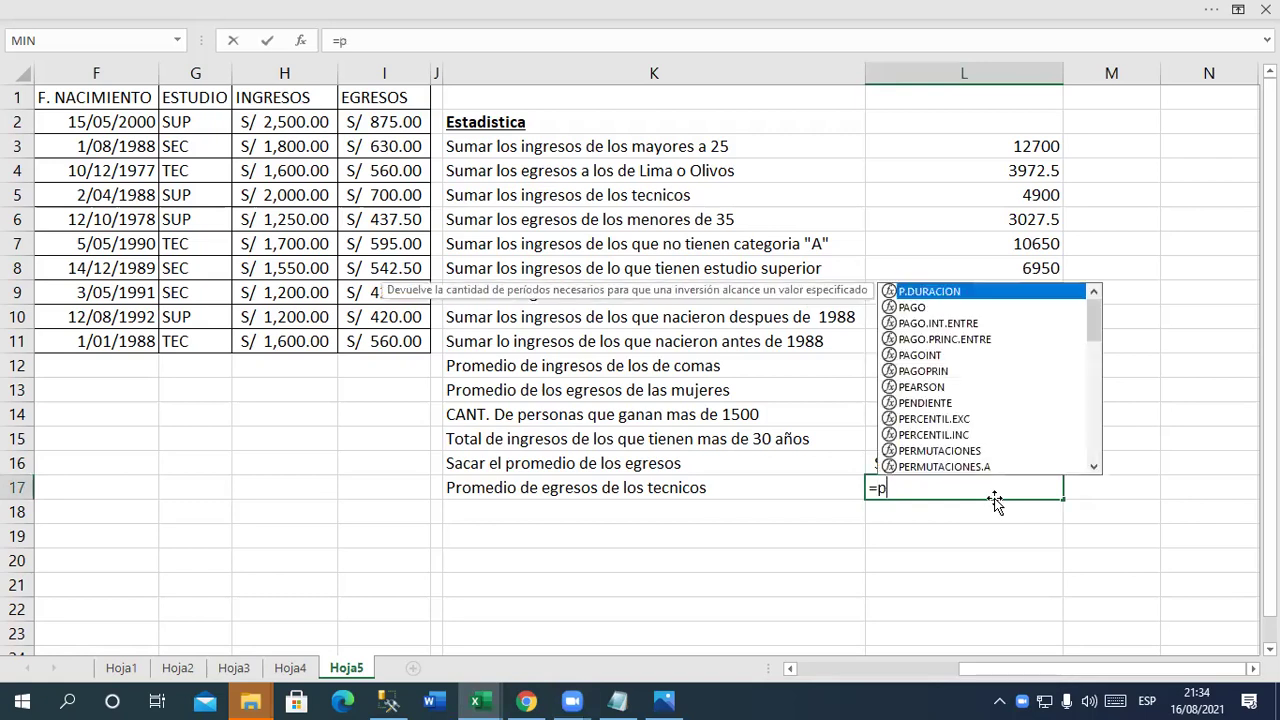
type("r")
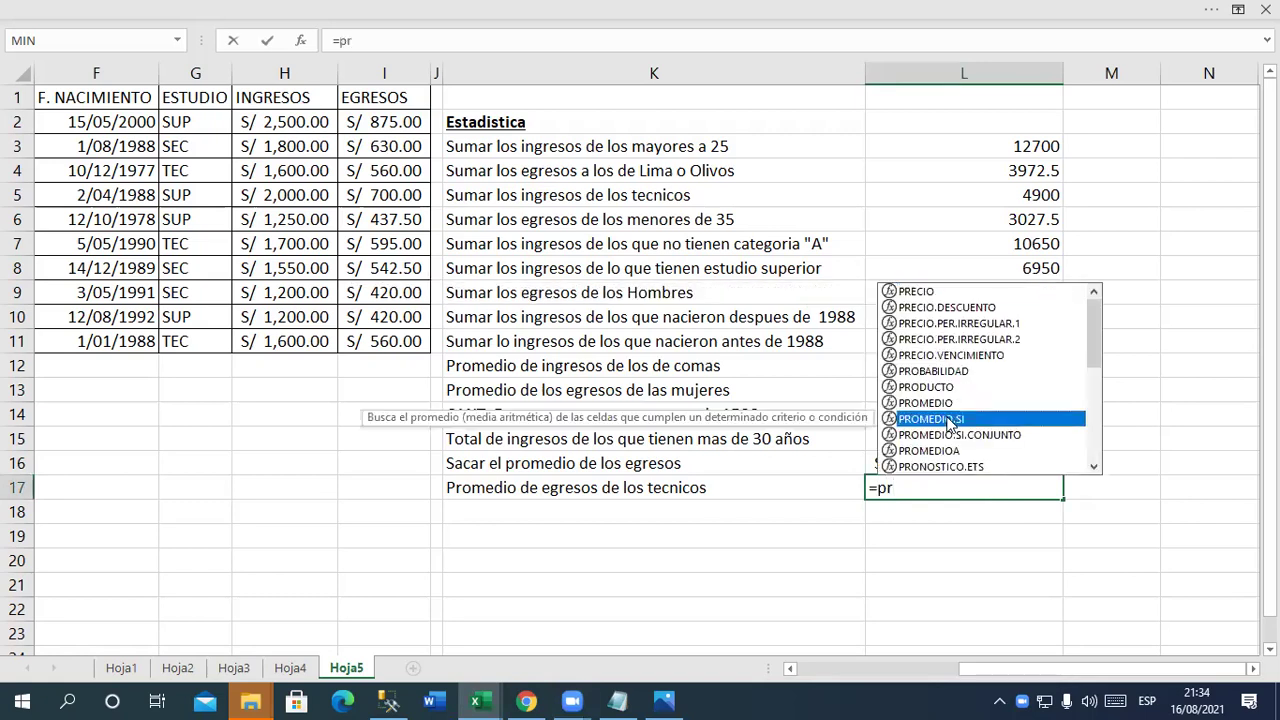
double_click(948, 420)
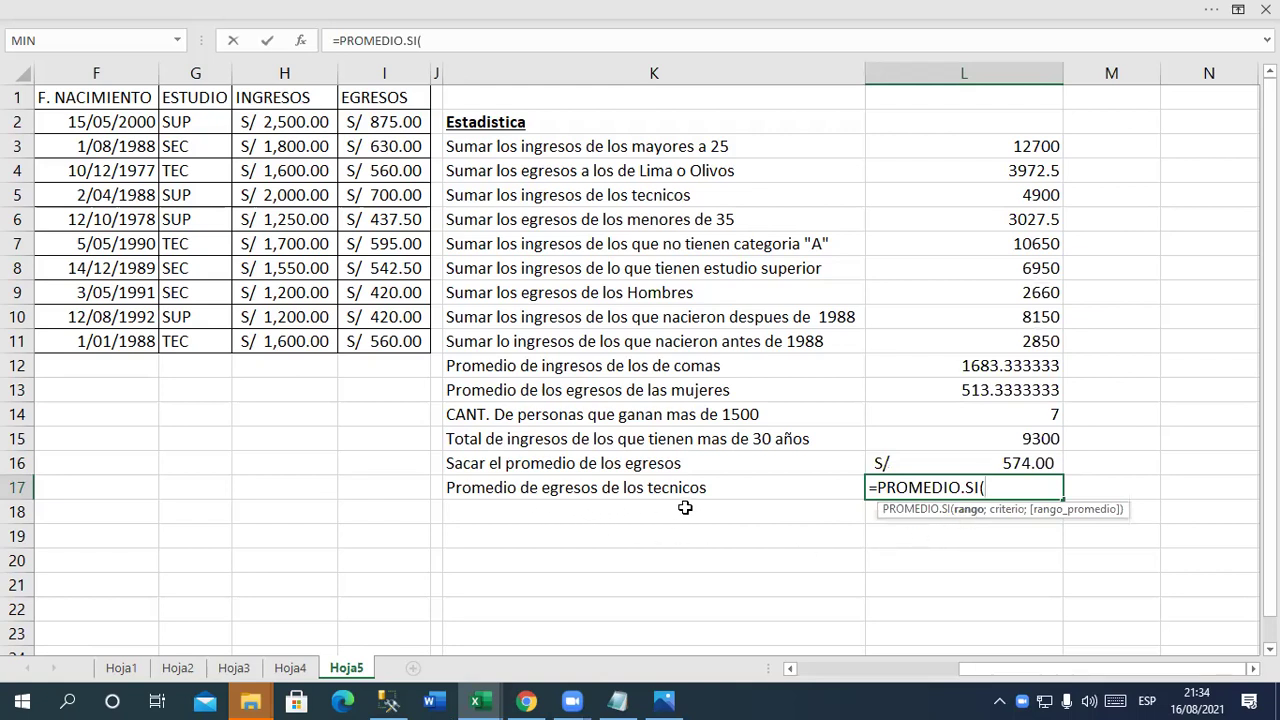
left_click_drag(192, 122, 206, 340)
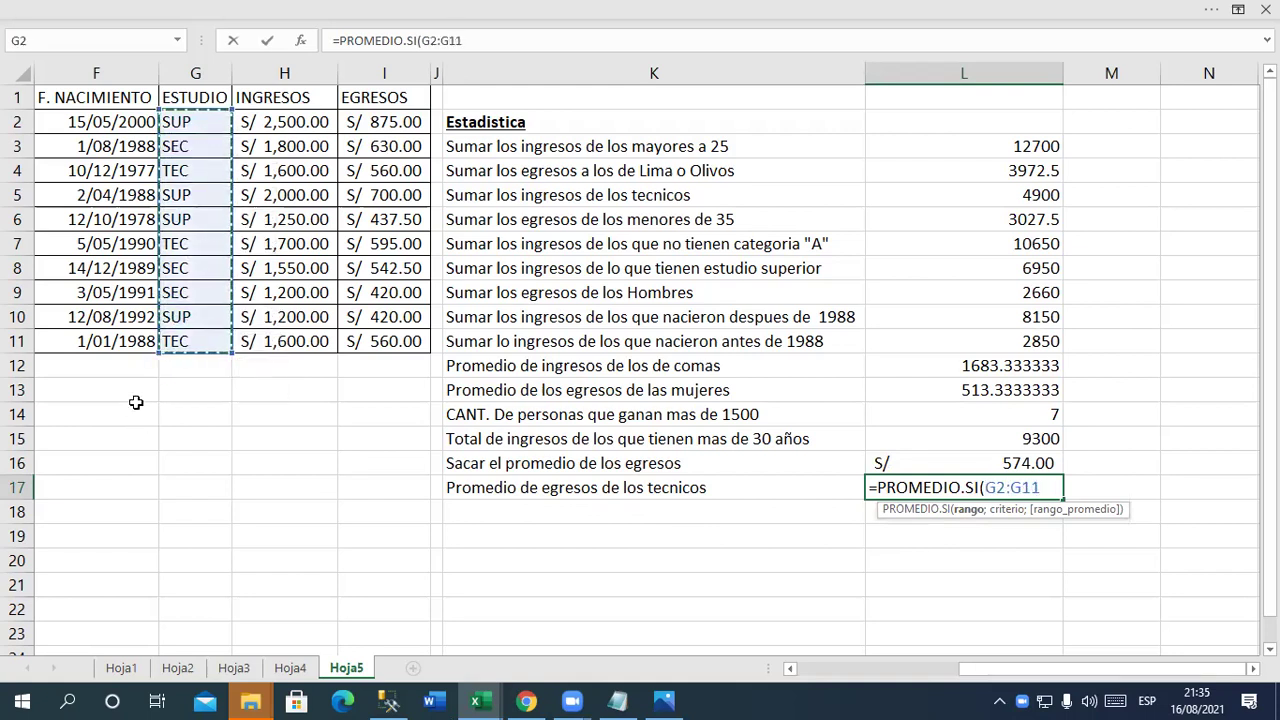
type(";")
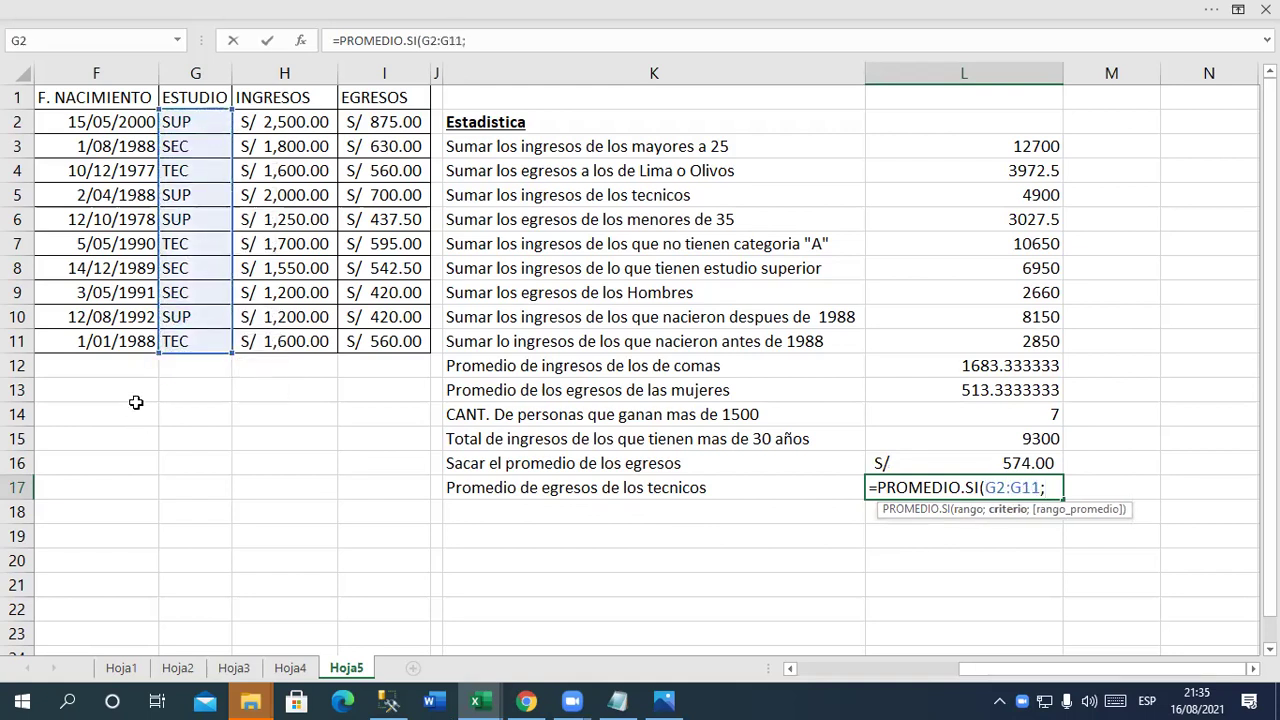
type("\"")
type("TEC")
type("\"")
type(";")
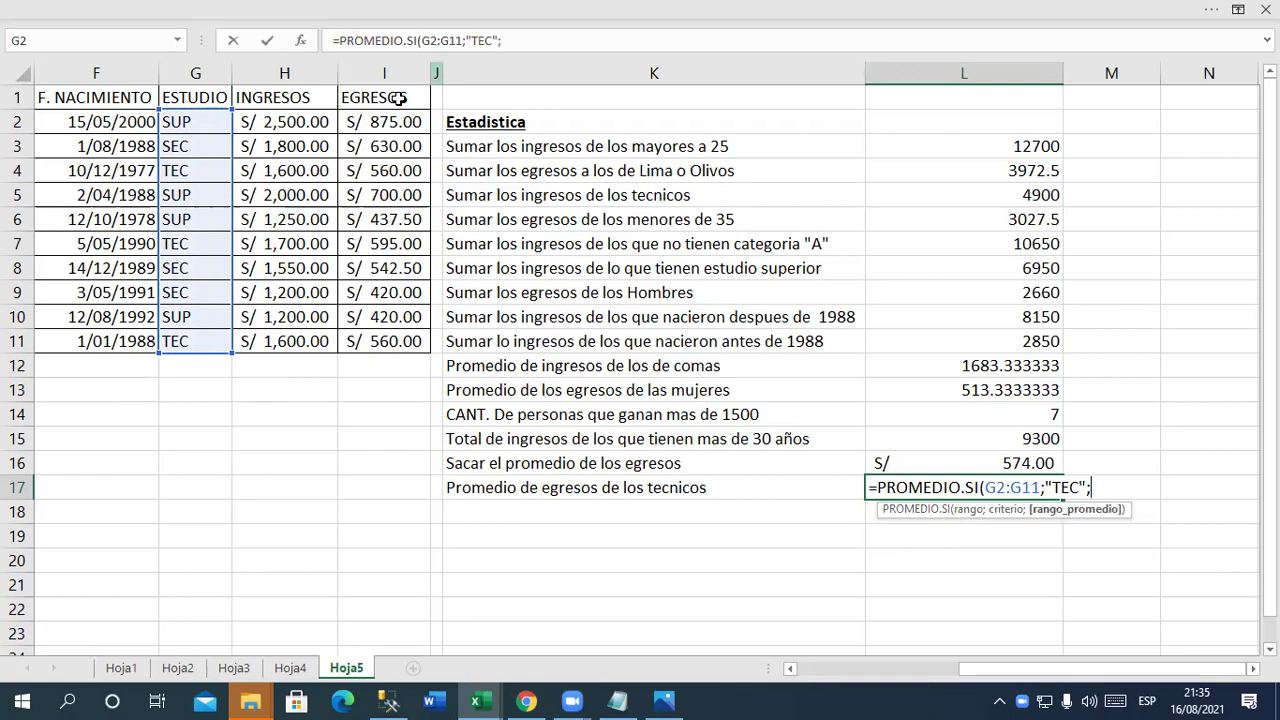
left_click(310, 122)
left_click_drag(378, 122, 366, 330)
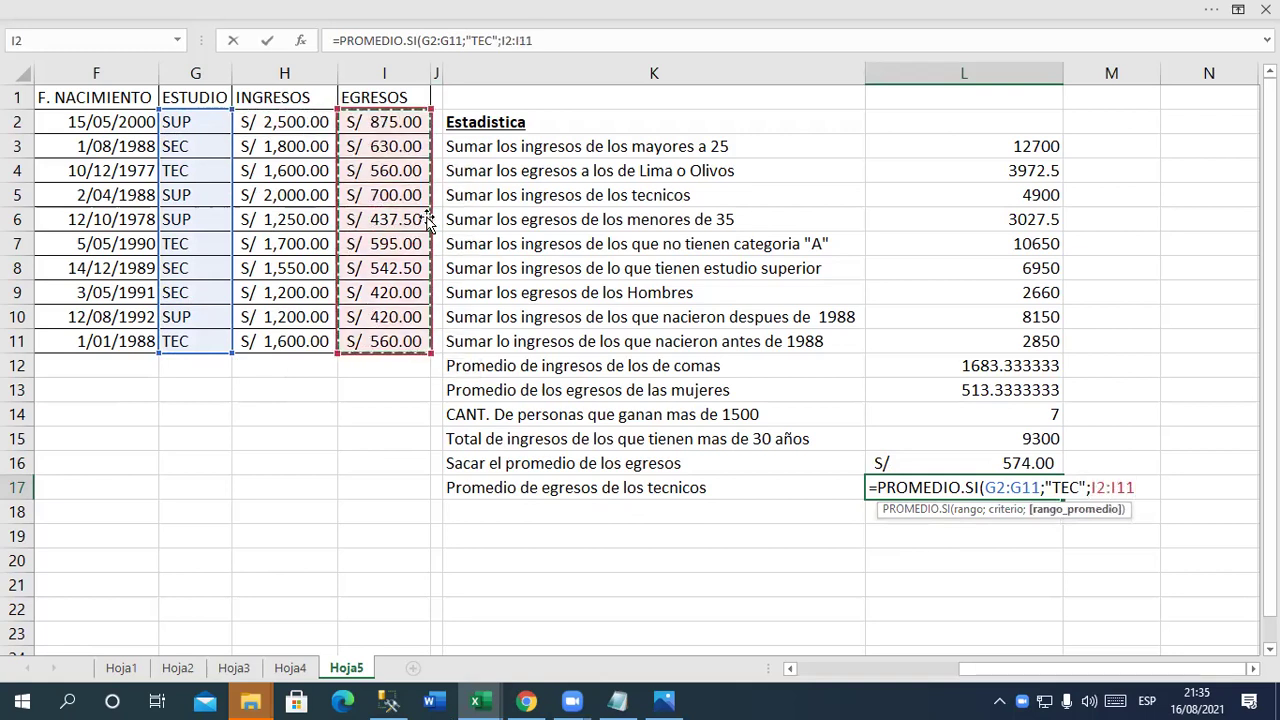
type(")")
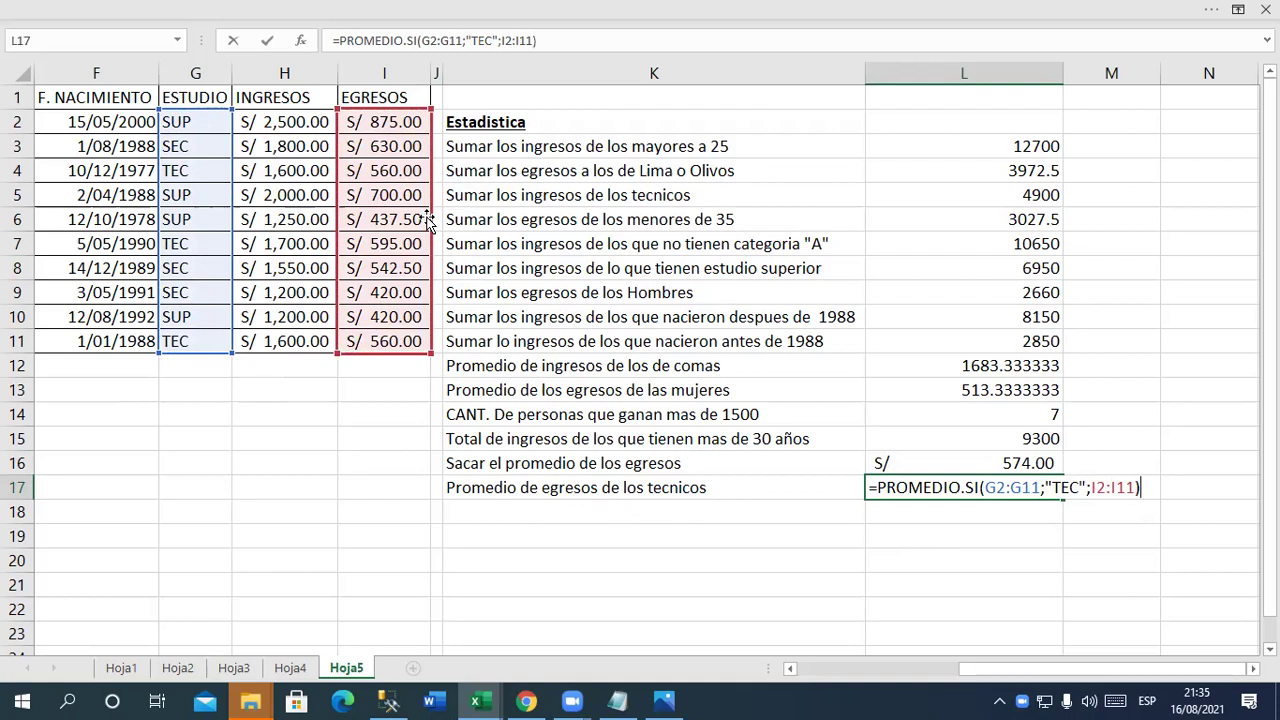
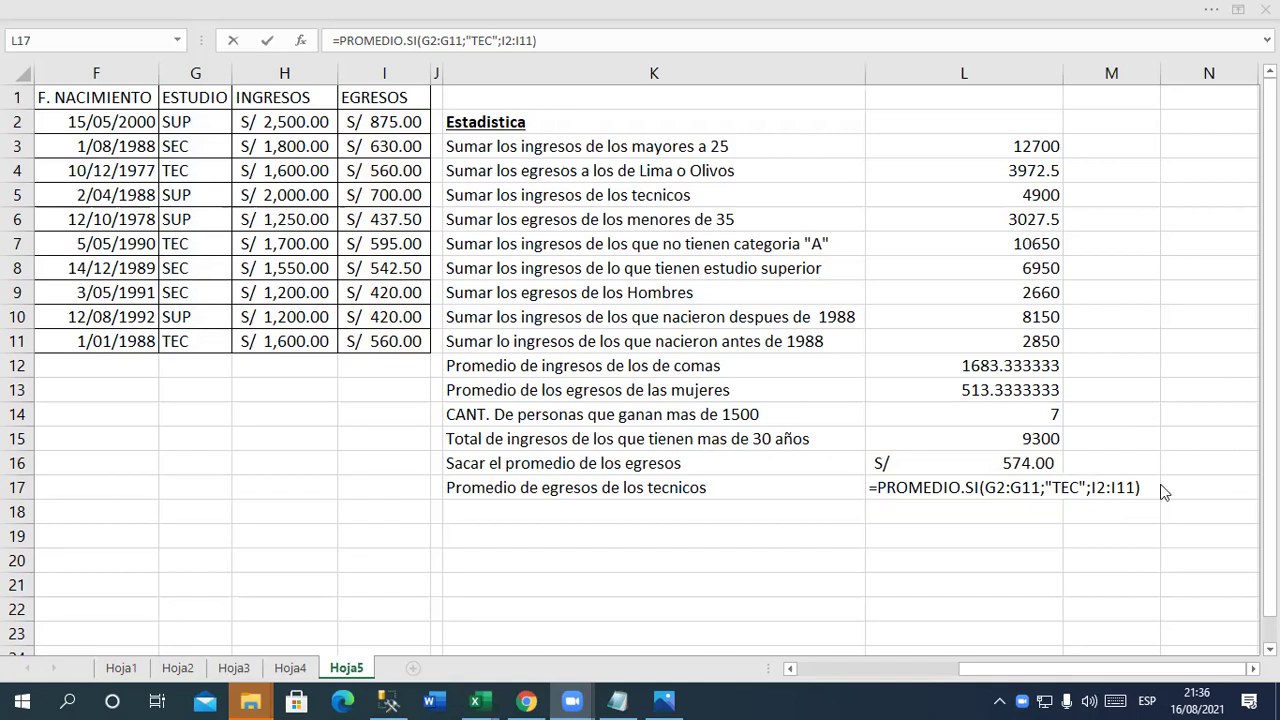
Commit =PROMEDIO.SI(G2:G11;"TEC";I2:I11) in L17 so it shows 571.6666667
key("F2")
key("Return")
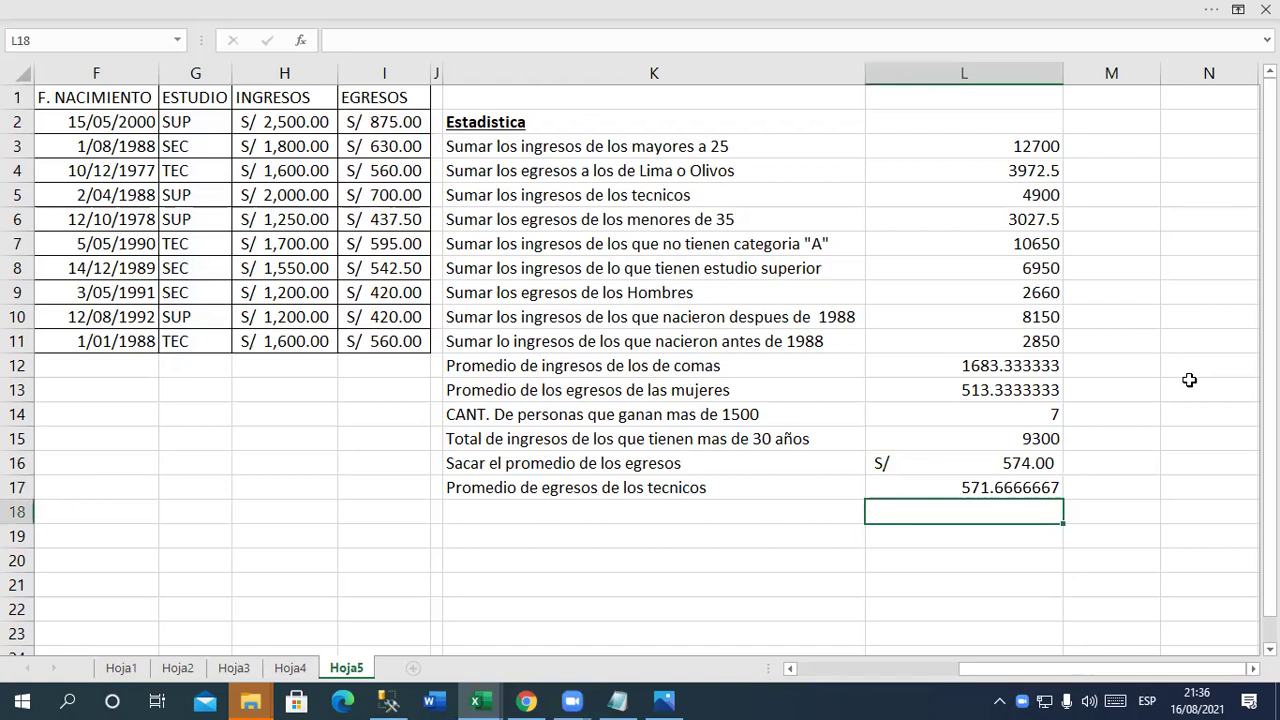
key("Left")
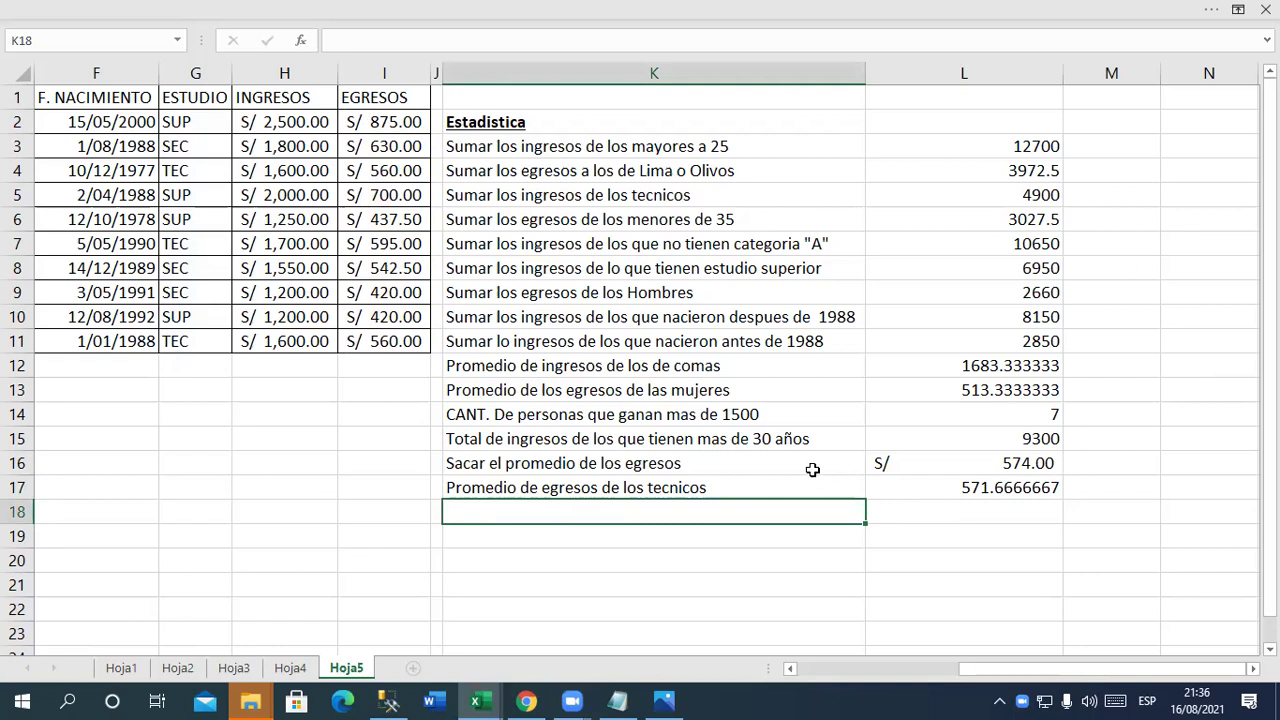
scroll(625, 510, "down", 1)
scroll(627, 500, "down", 2)
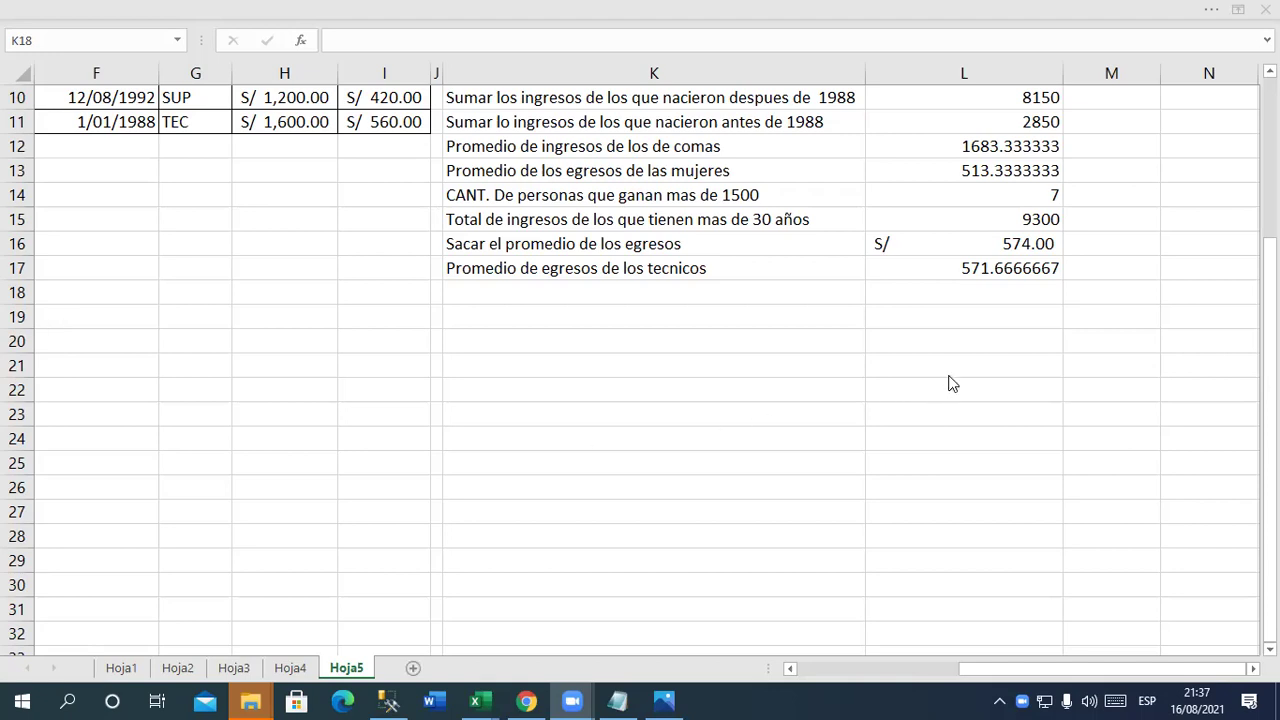
scroll(950, 380, "up", 2)
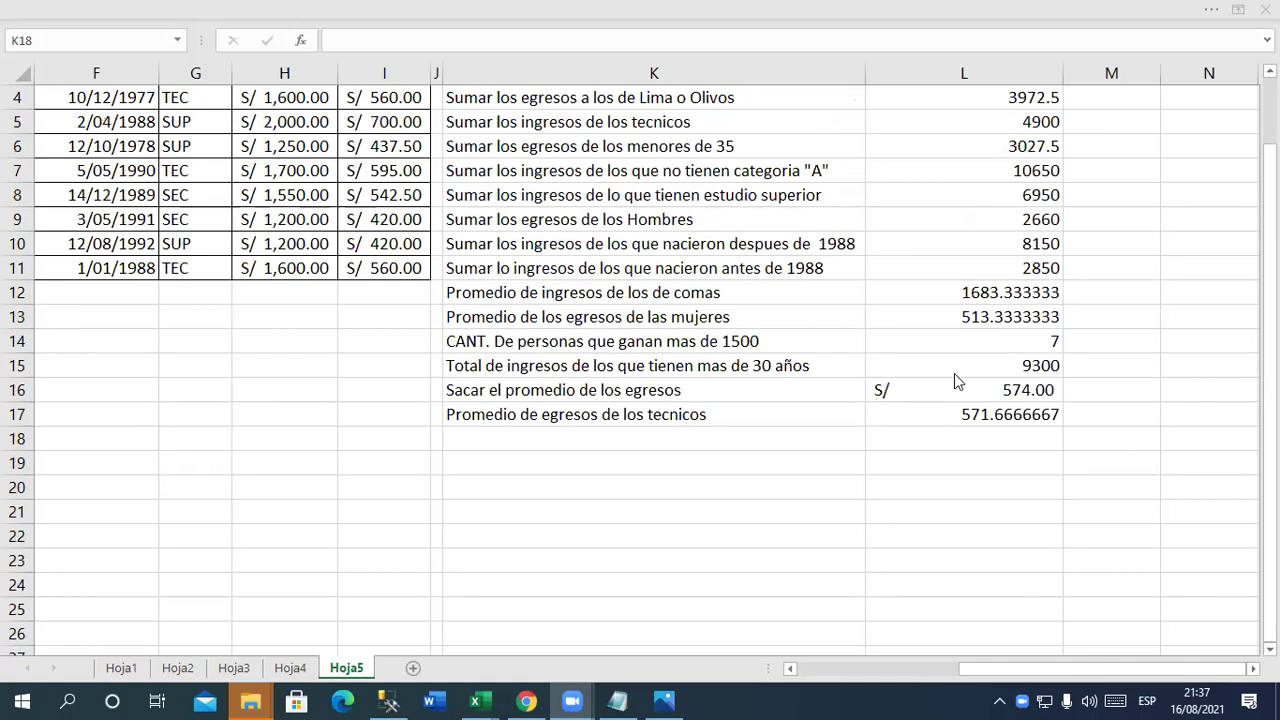
double_click(1046, 244)
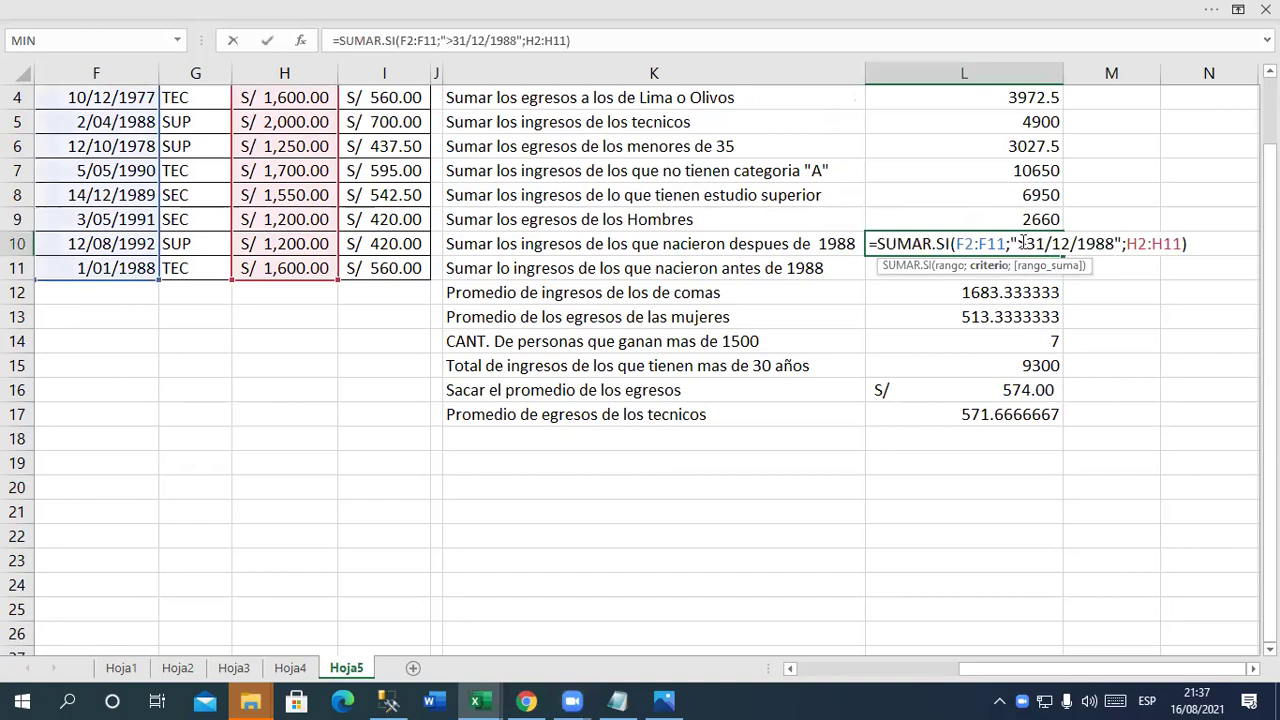
left_click_drag(1011, 243, 1124, 243)
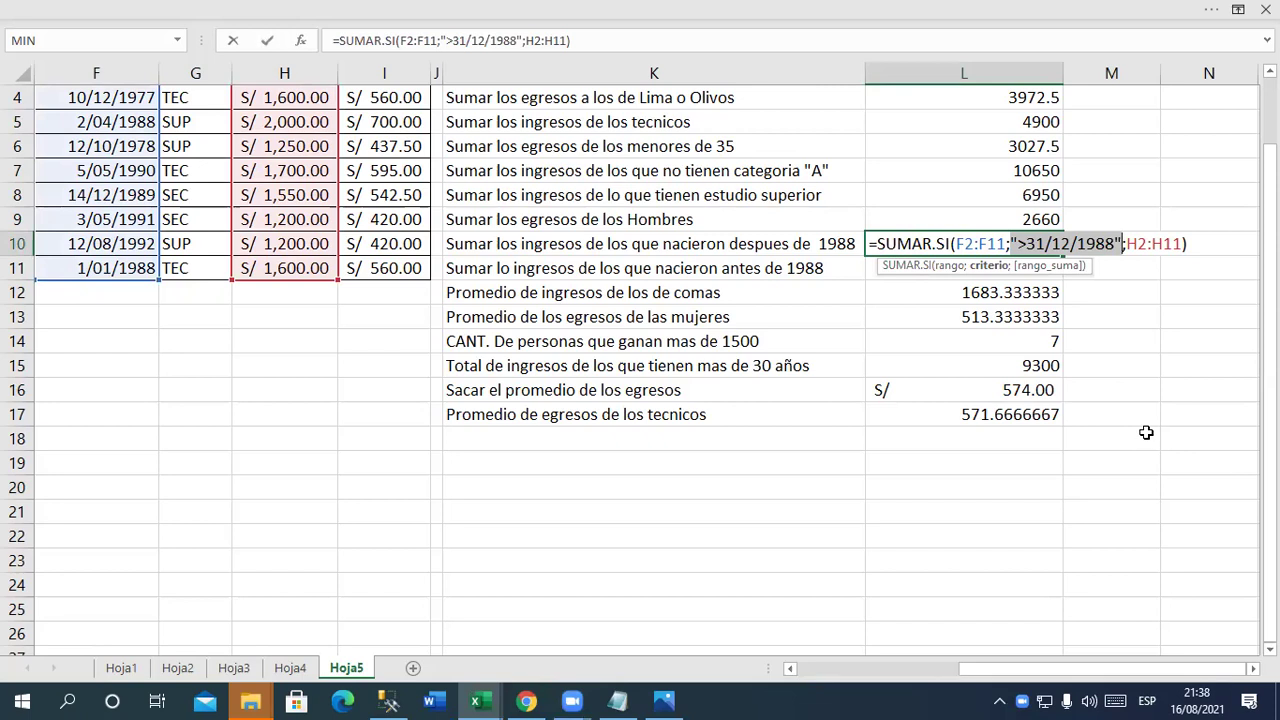
key("Return")
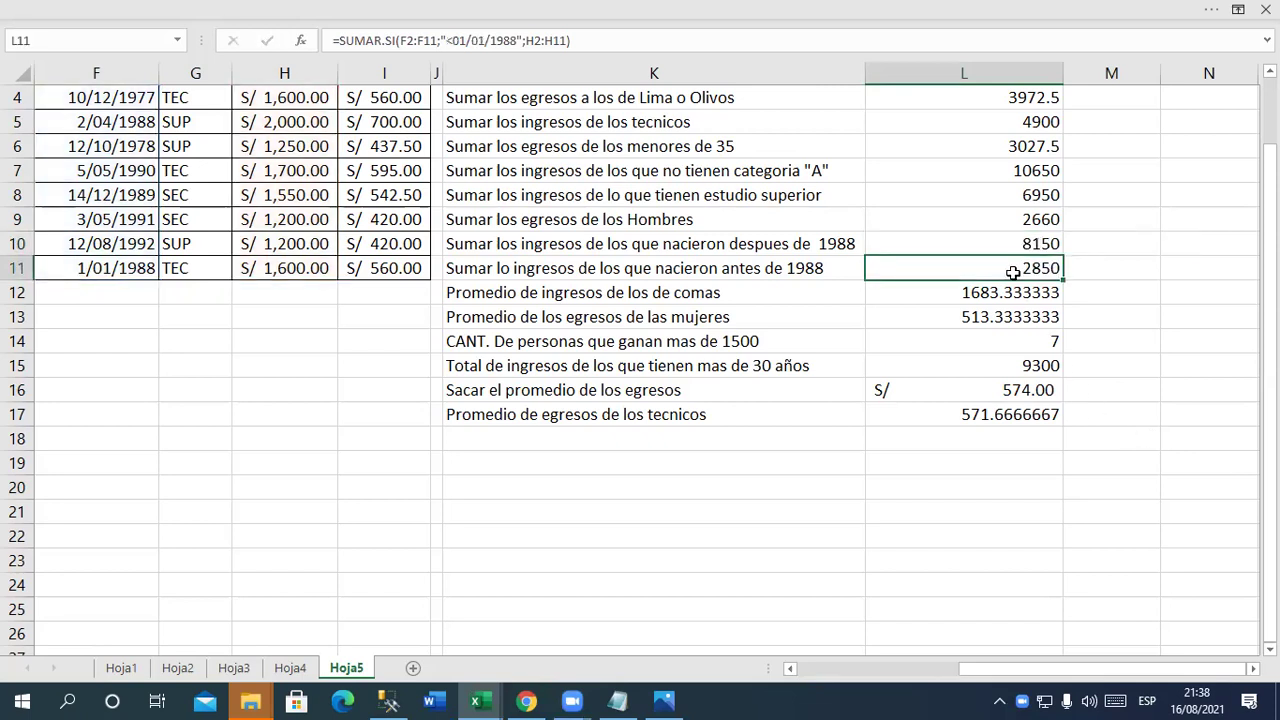
double_click(1013, 272)
left_click_drag(1014, 268, 1122, 266)
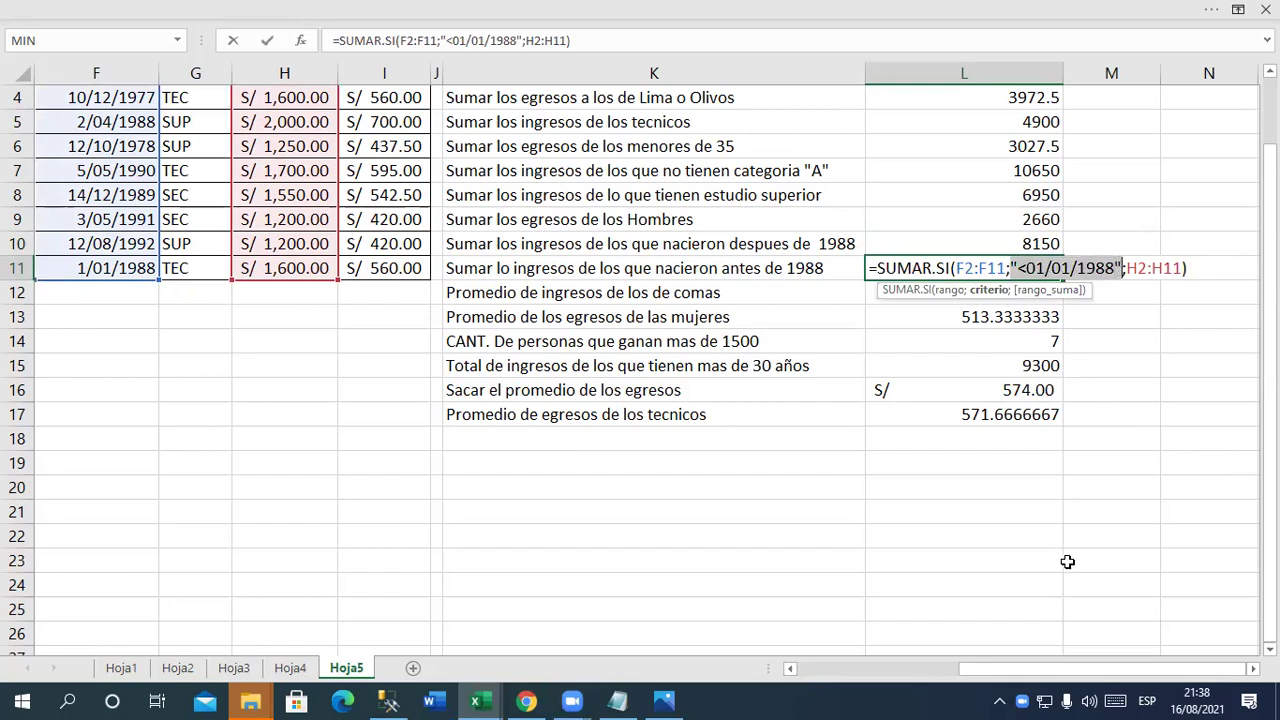
left_click(449, 267)
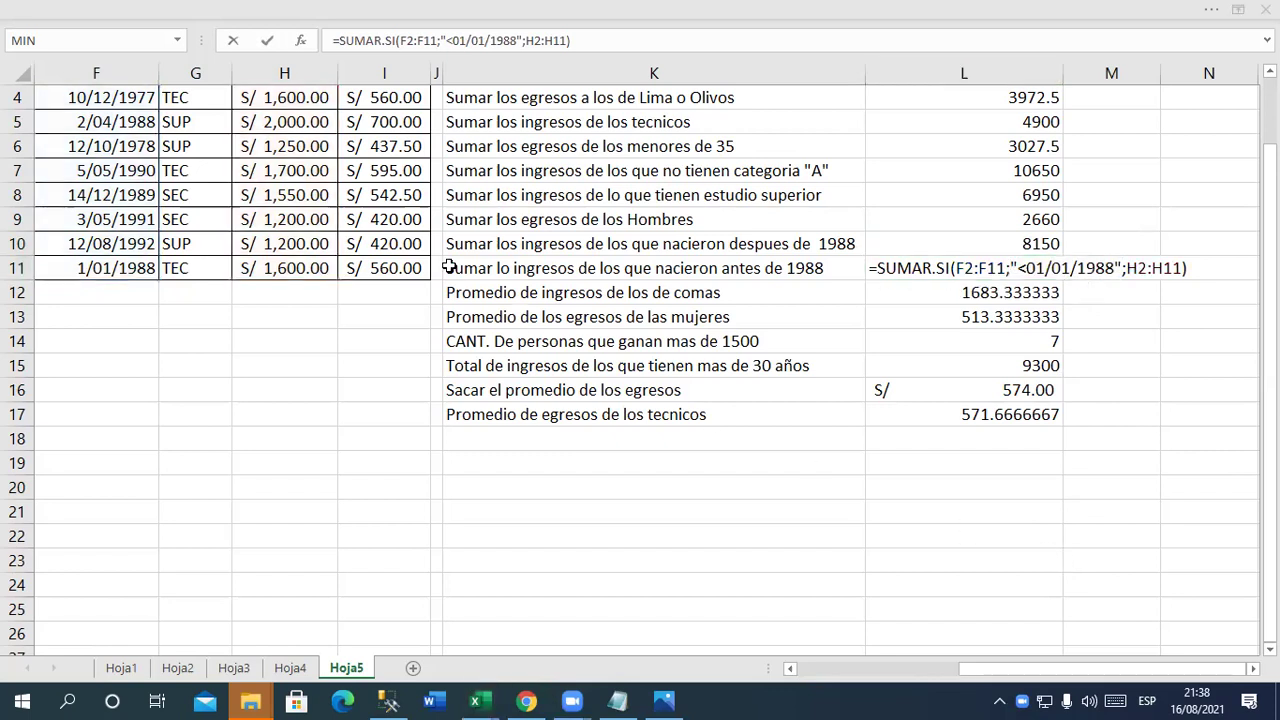
left_click(590, 437)
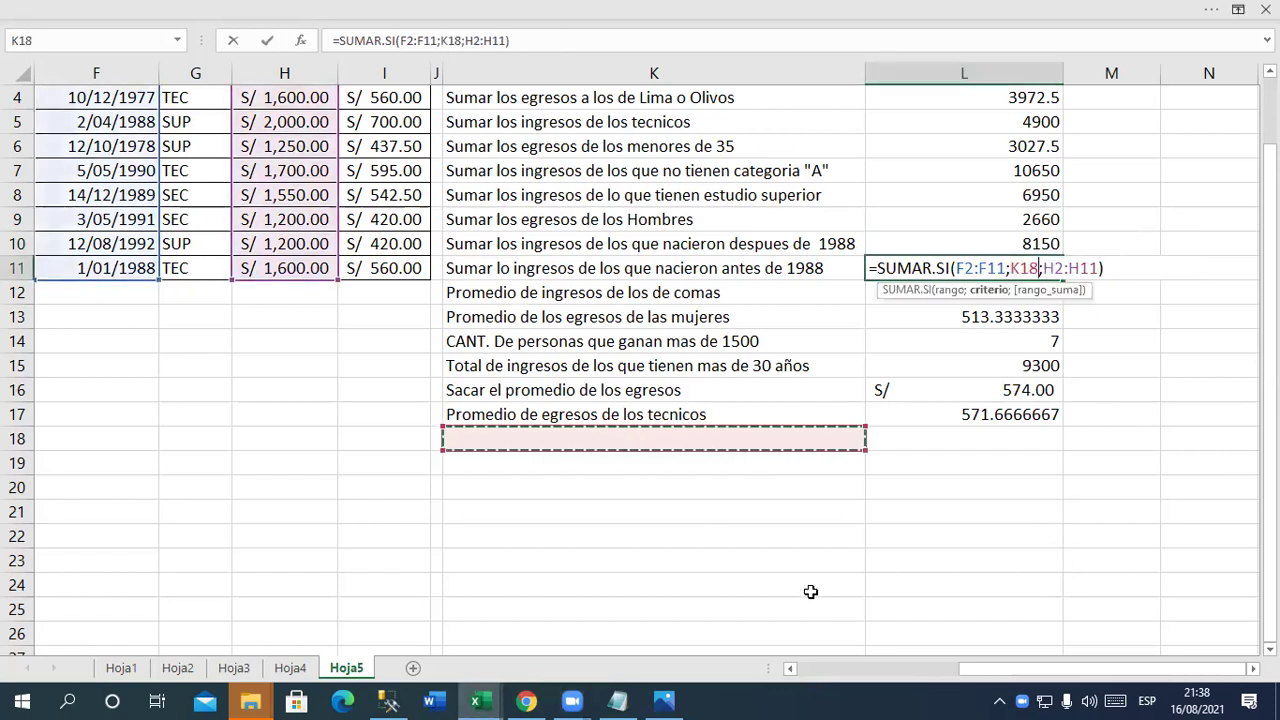
key("Escape")
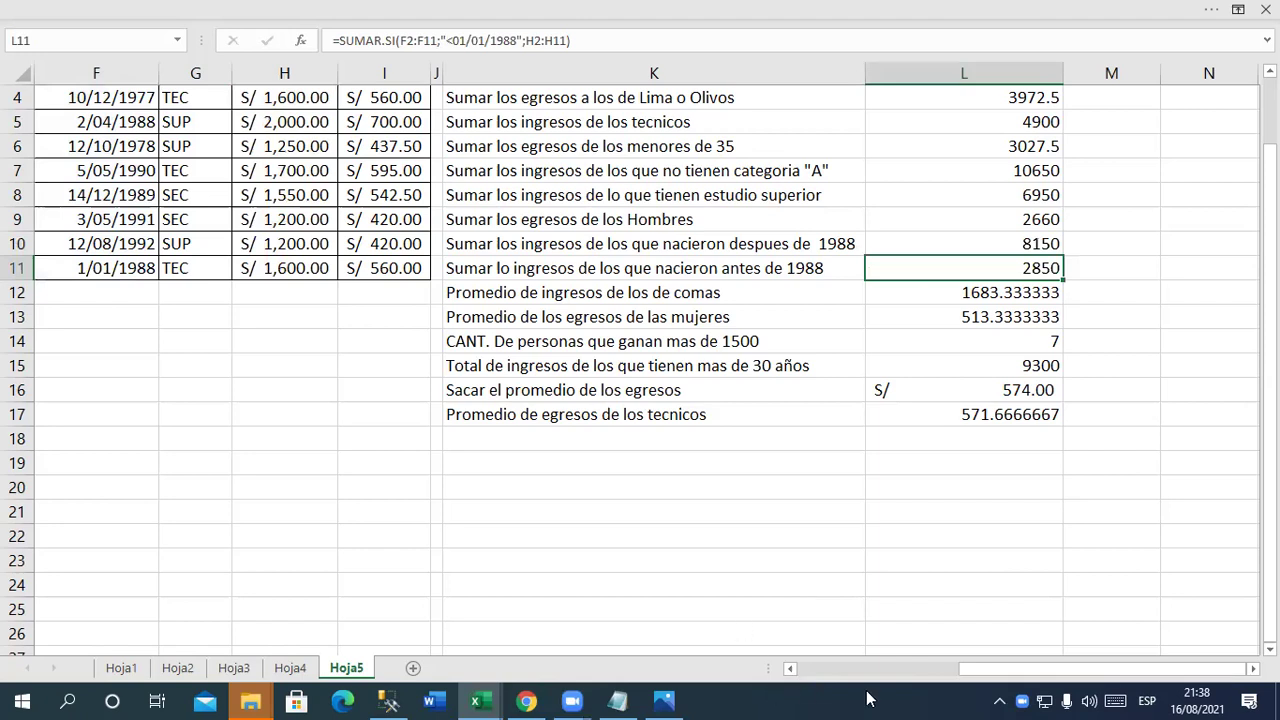
left_click_drag(970, 668, 716, 647)
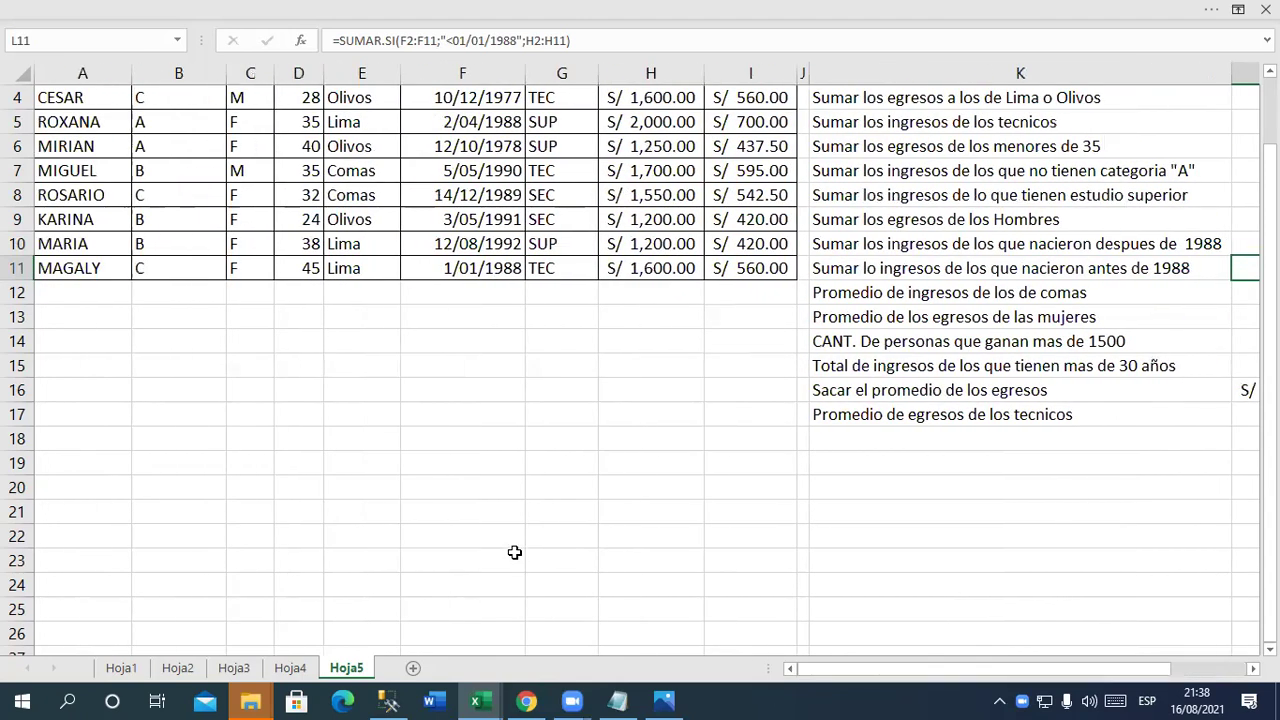
scroll(516, 554, "up", 1)
left_click_drag(850, 668, 1008, 674)
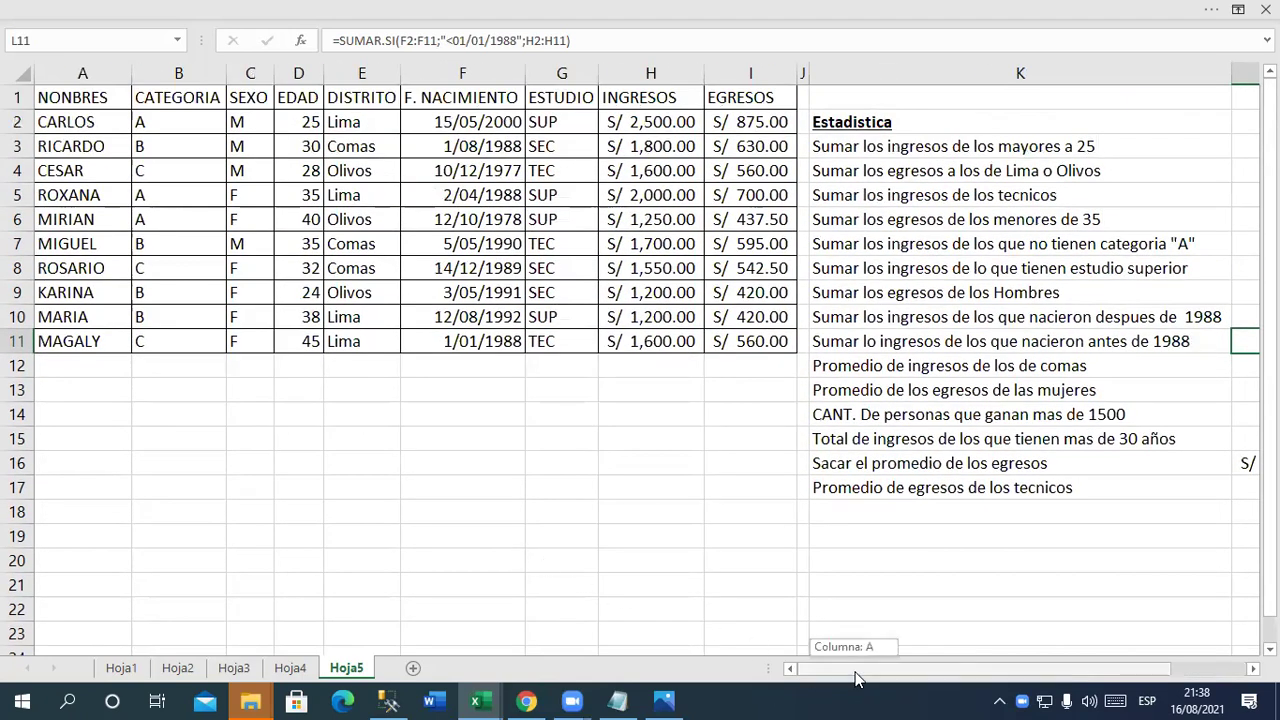
Enter the label 'Cant. personas que su nombre incia por la letra m' in K18
left_click(830, 516)
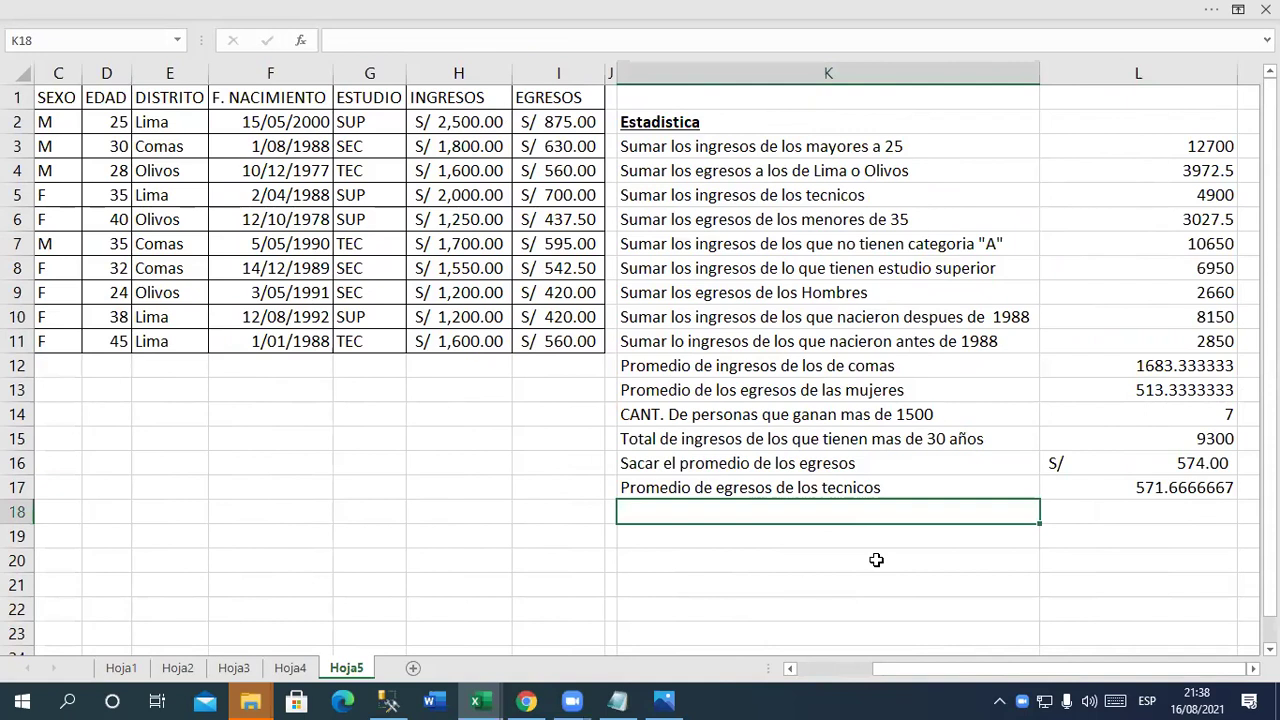
type("Cant")
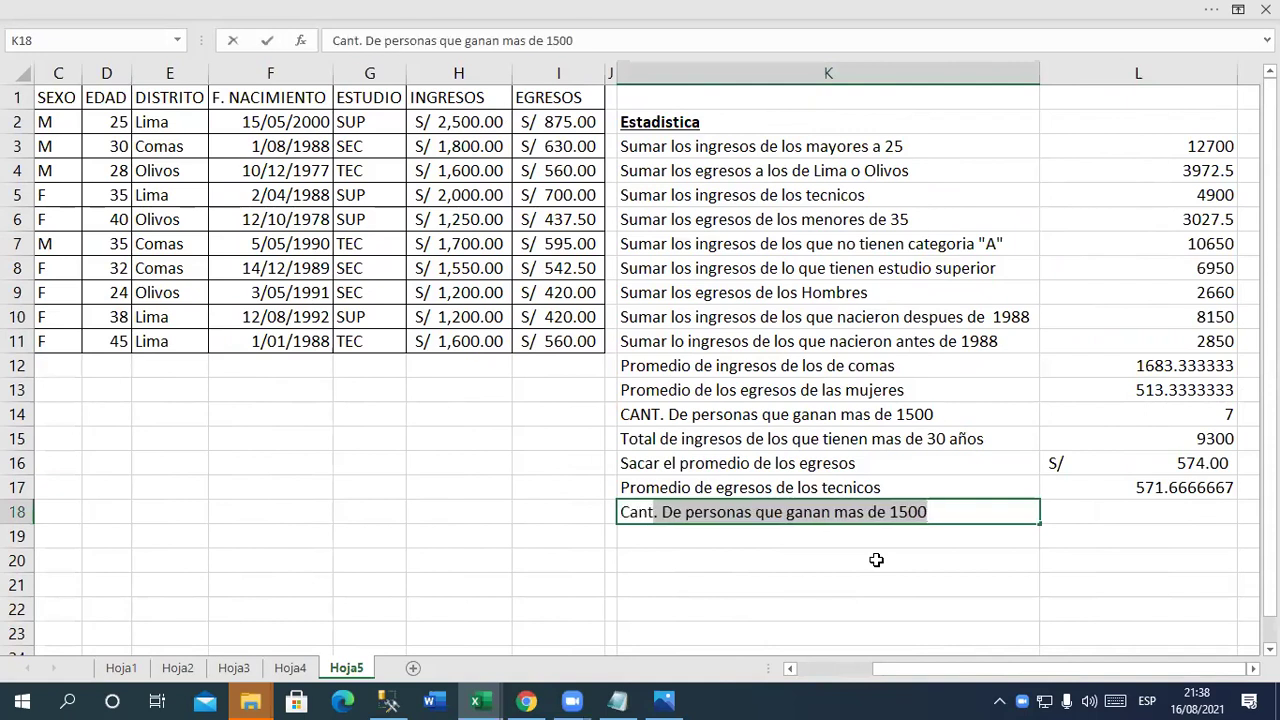
type(". ")
type("personas q")
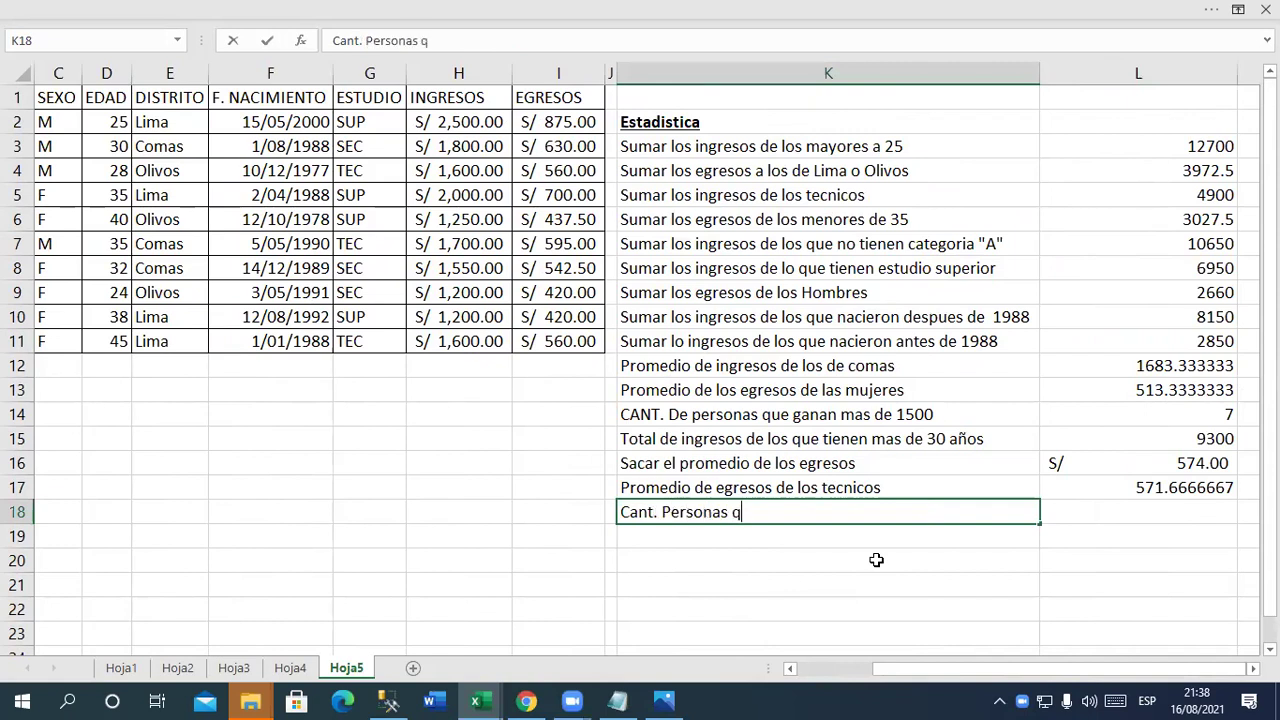
type("ue su nombre ")
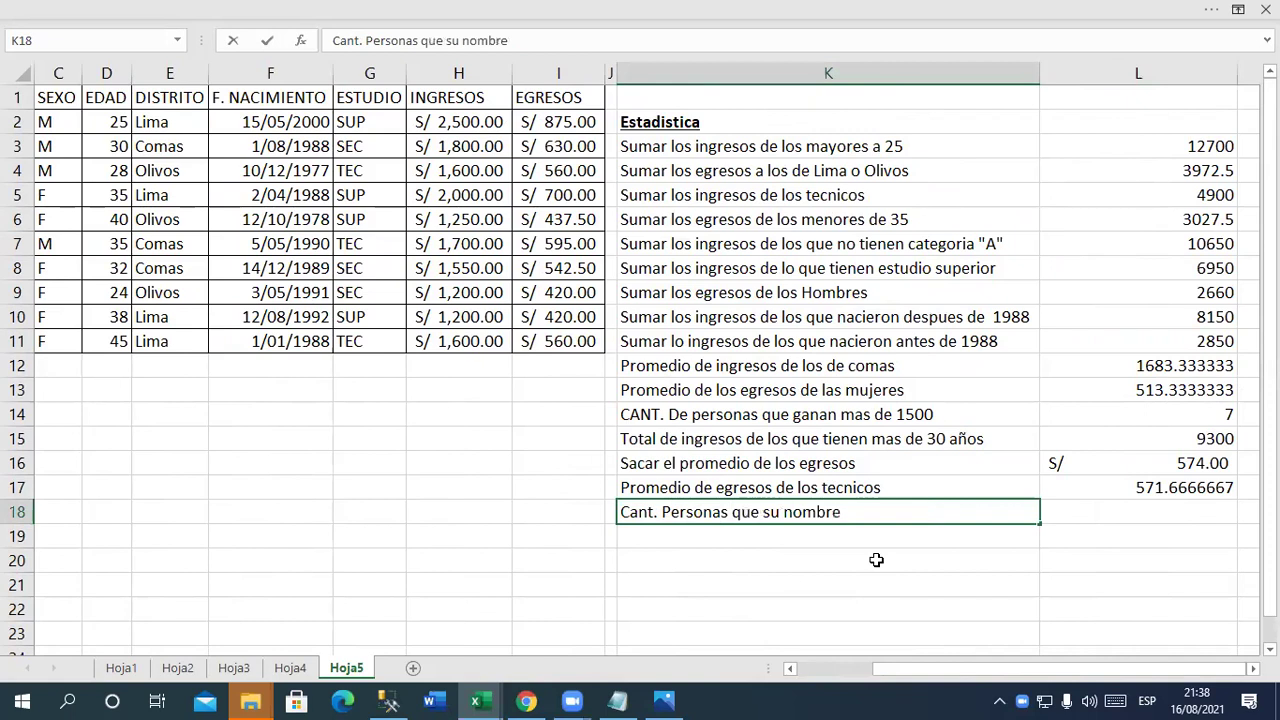
type("incia por la letra m")
key("Return")
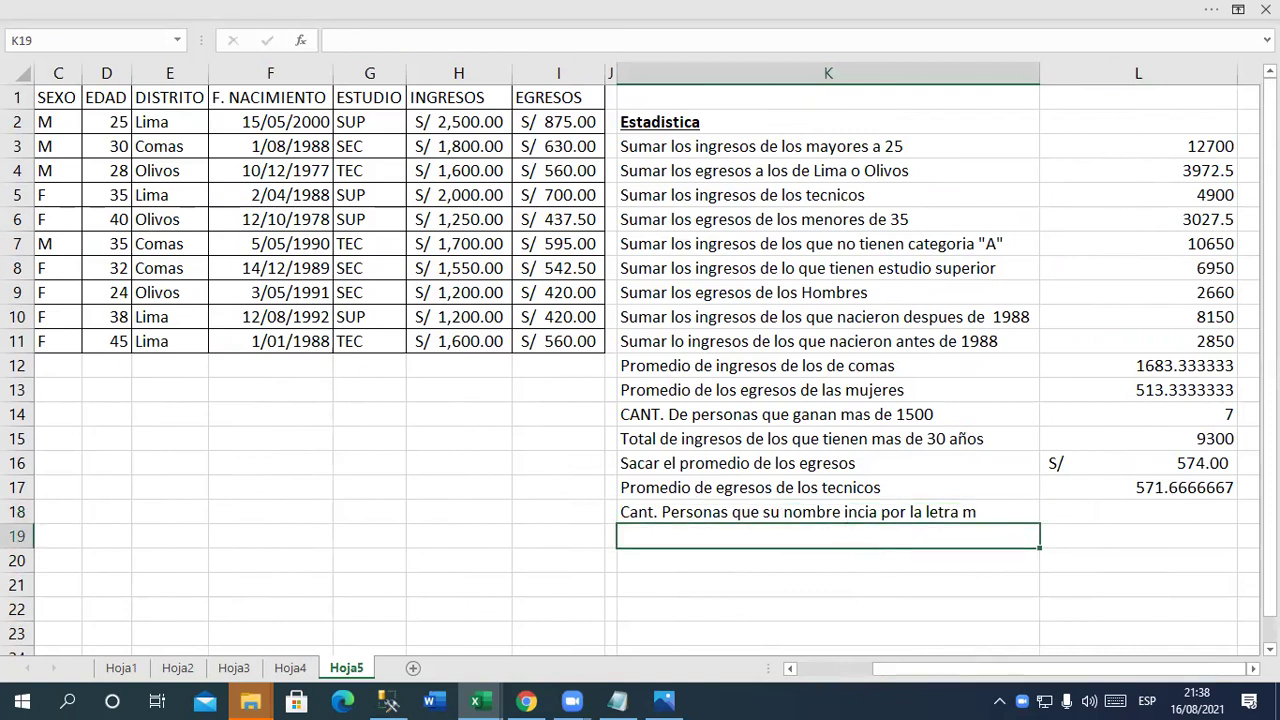
scroll(1086, 634, "right", 1)
scroll(1209, 633, "right", 3)
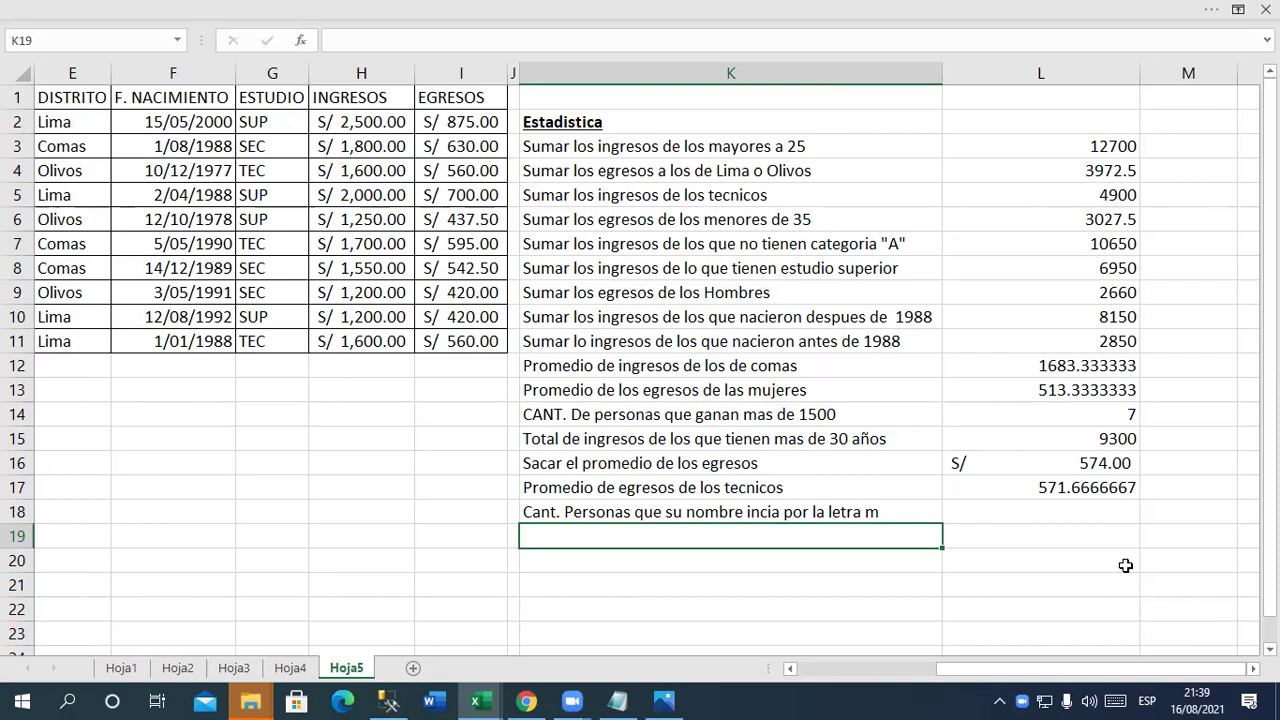
left_click(1048, 514)
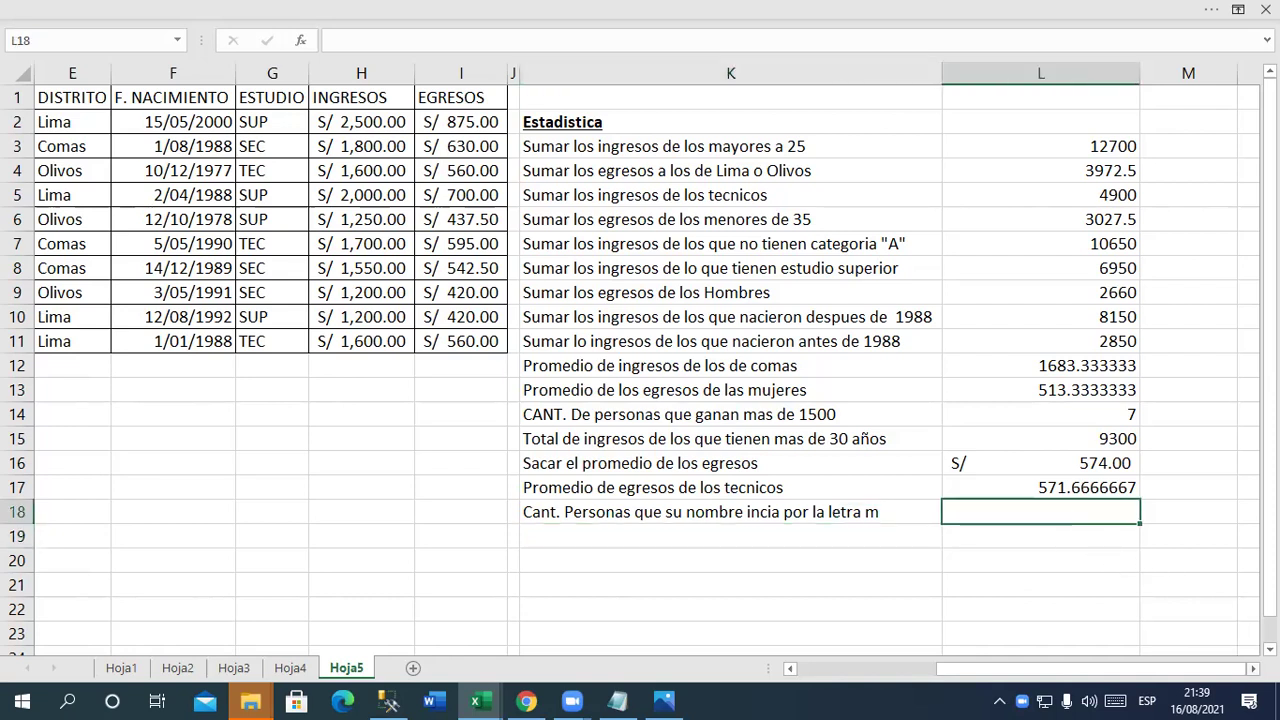
Start a CONTAR.SI formula in L18 using the names in A2:A11 as the range
scroll(1211, 616, "right", 1)
scroll(1211, 616, "right", 1)
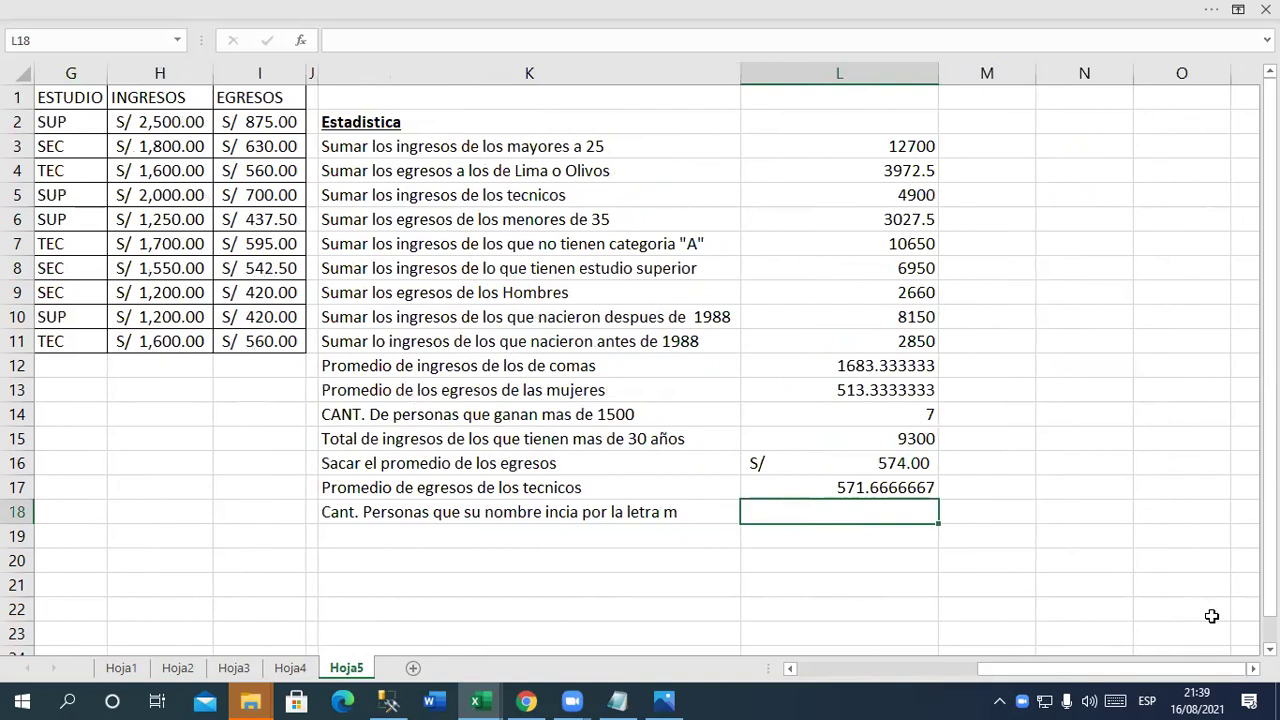
type("=")
type("conta")
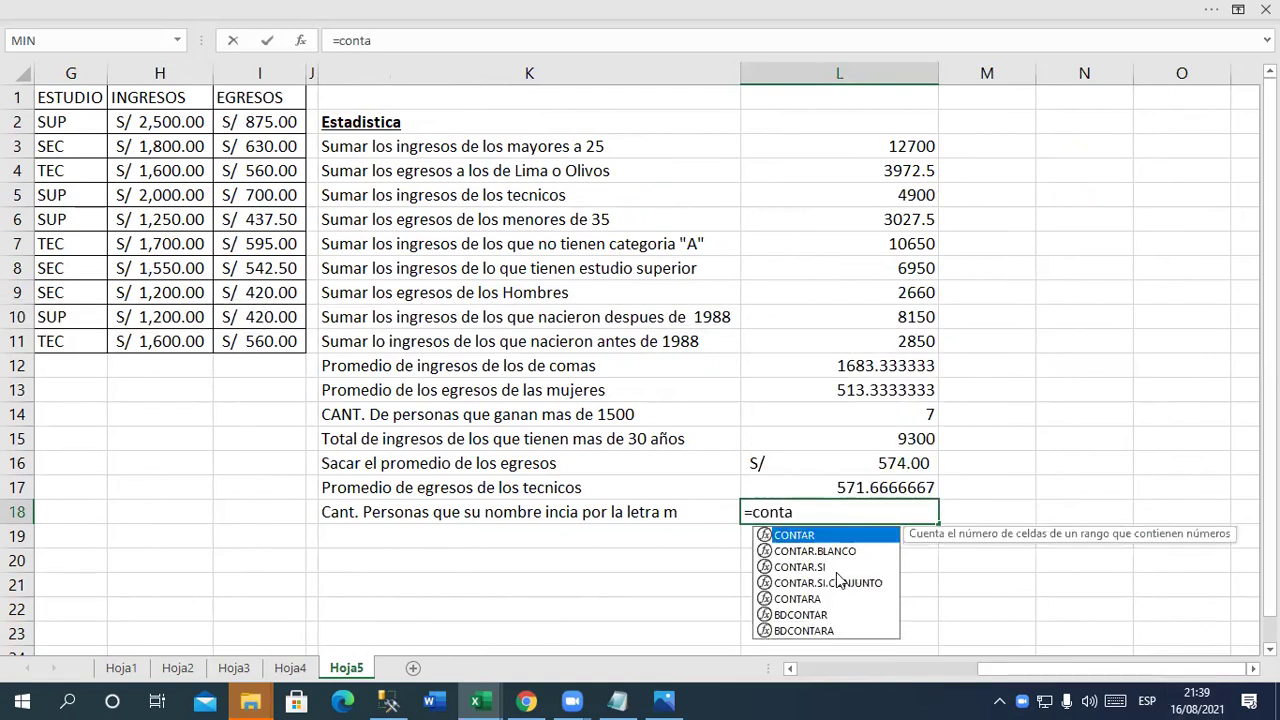
double_click(828, 567)
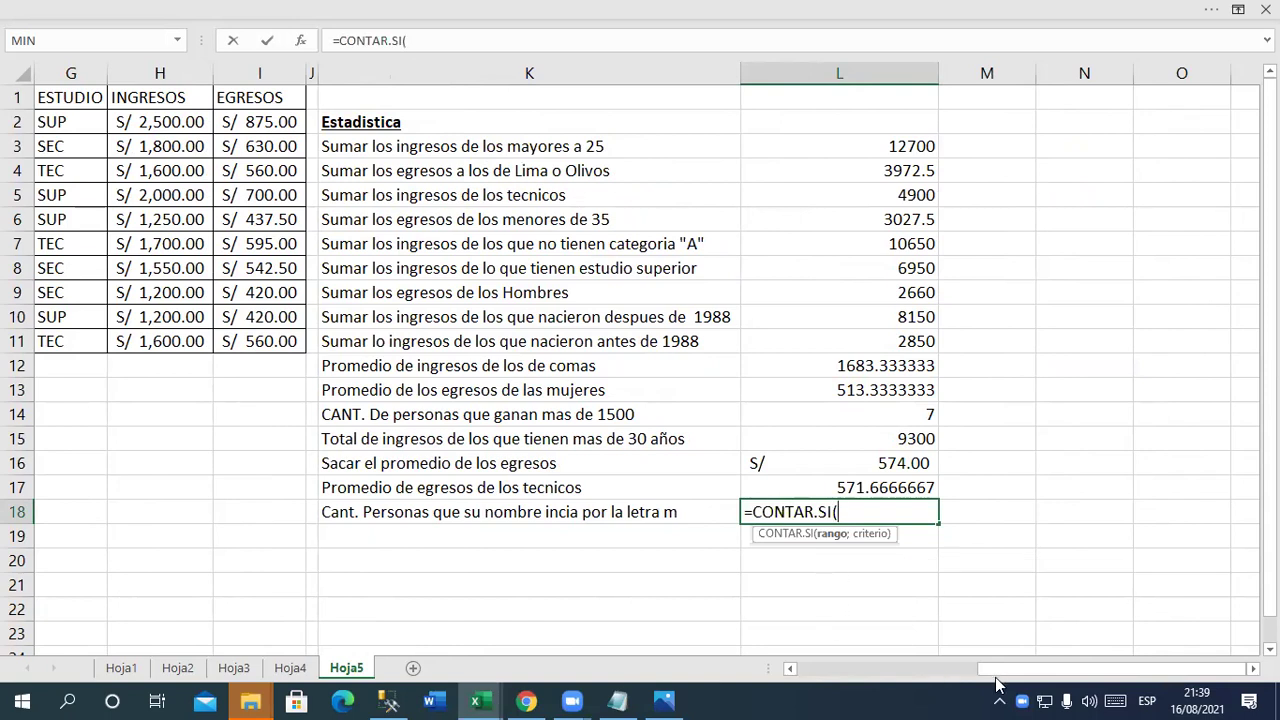
left_click_drag(996, 671, 754, 671)
left_click_drag(94, 123, 83, 343)
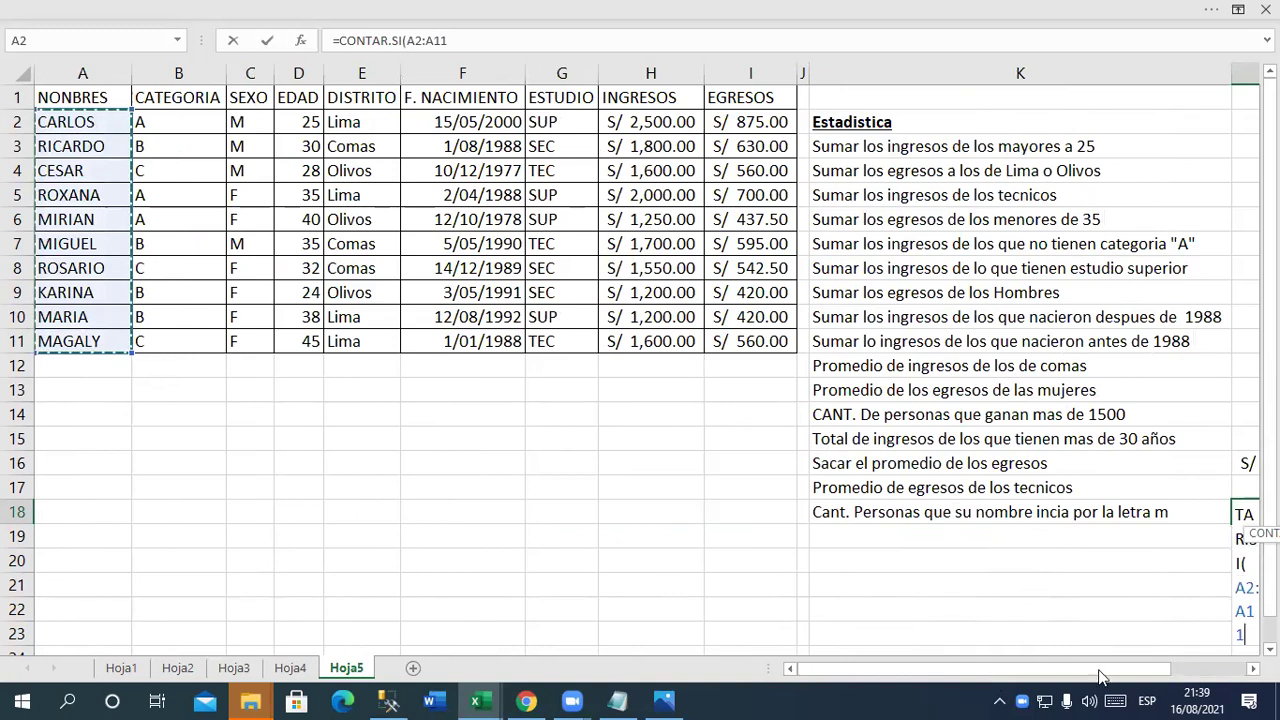
Add the "M*" criterion and confirm so L18 returns 4
scroll(646, 368, "right", 5)
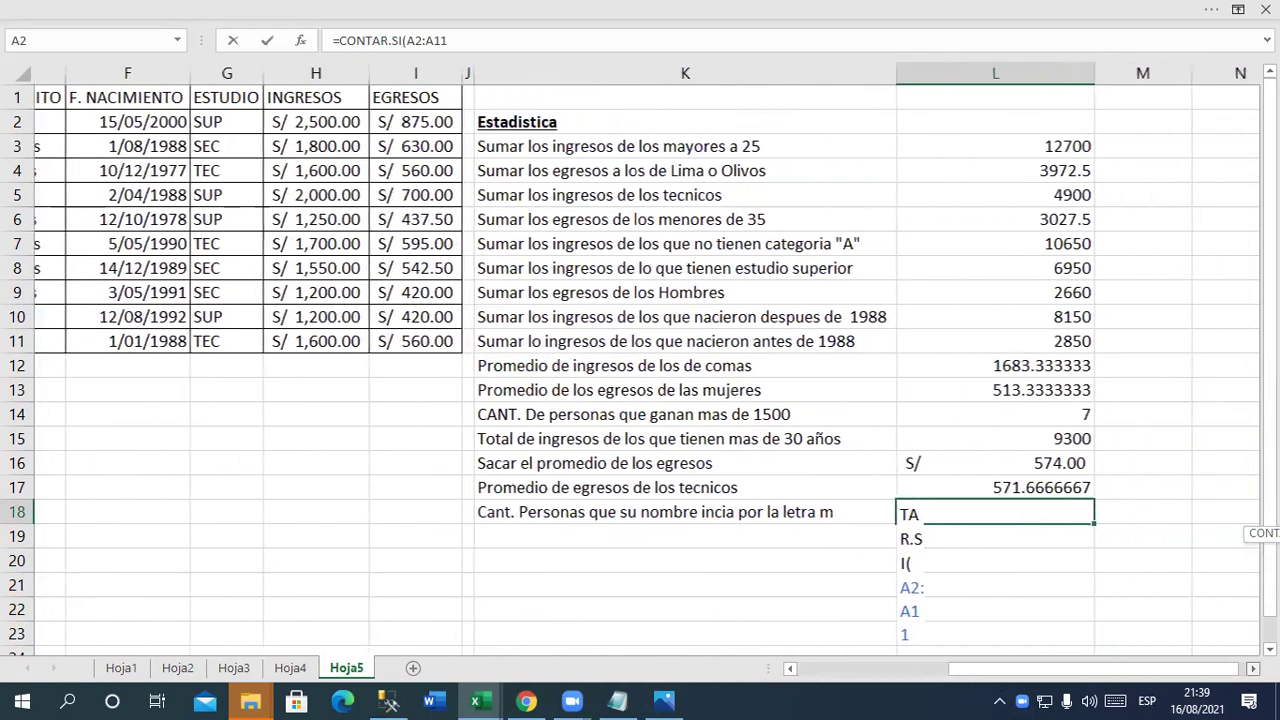
type(";\"")
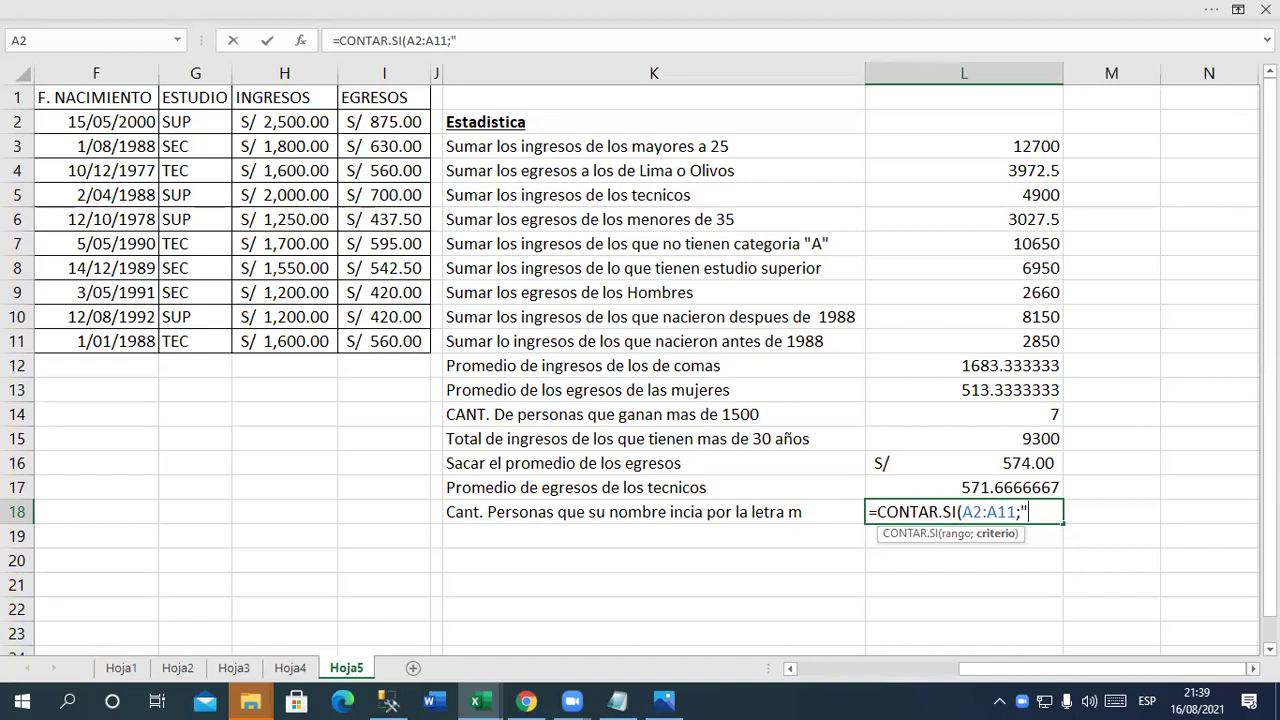
type("M")
type("\"")
double_click(1034, 514)
key("Right")
left_click(1048, 510)
double_click(1048, 510)
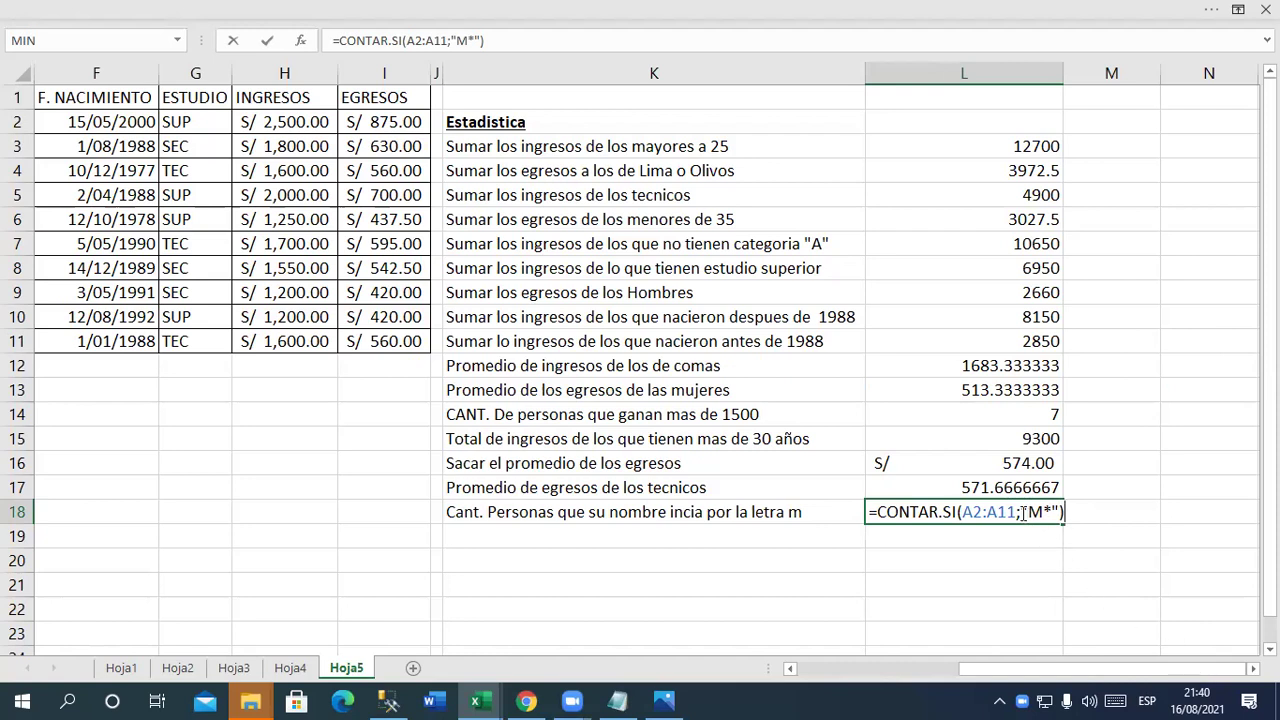
left_click_drag(1029, 512, 1044, 512)
left_click(1048, 512)
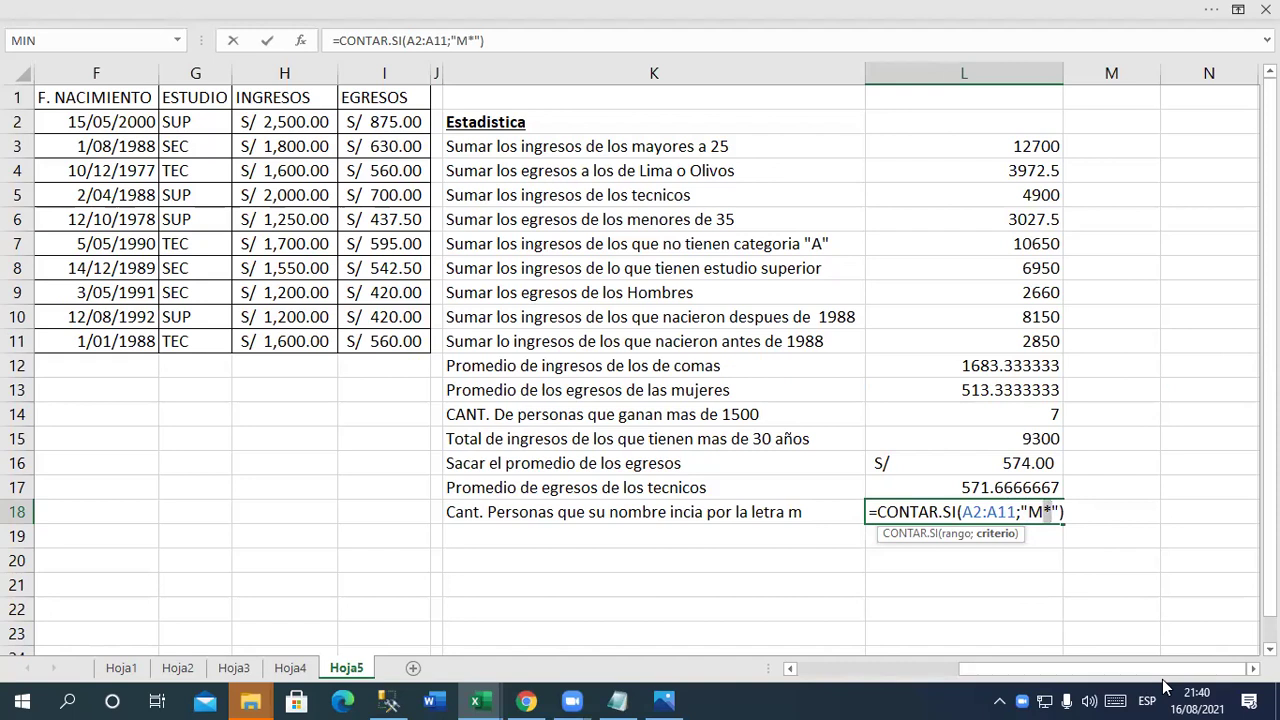
key("End")
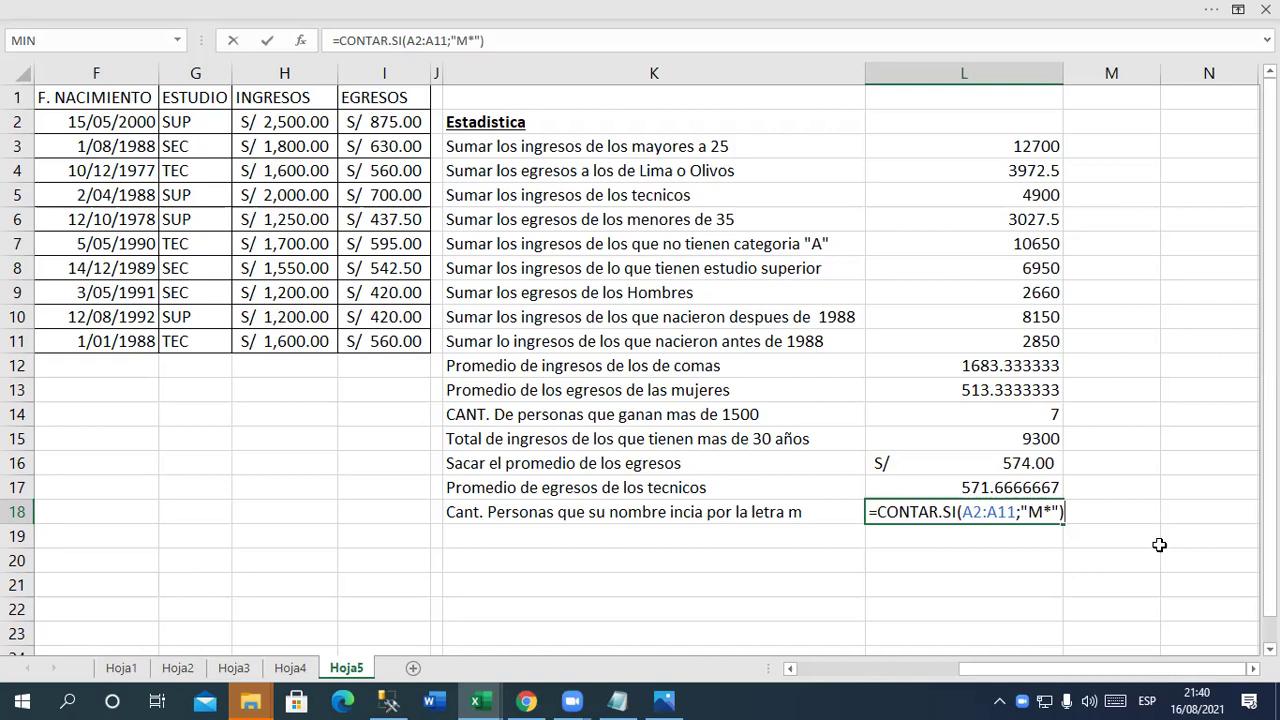
key("Return")
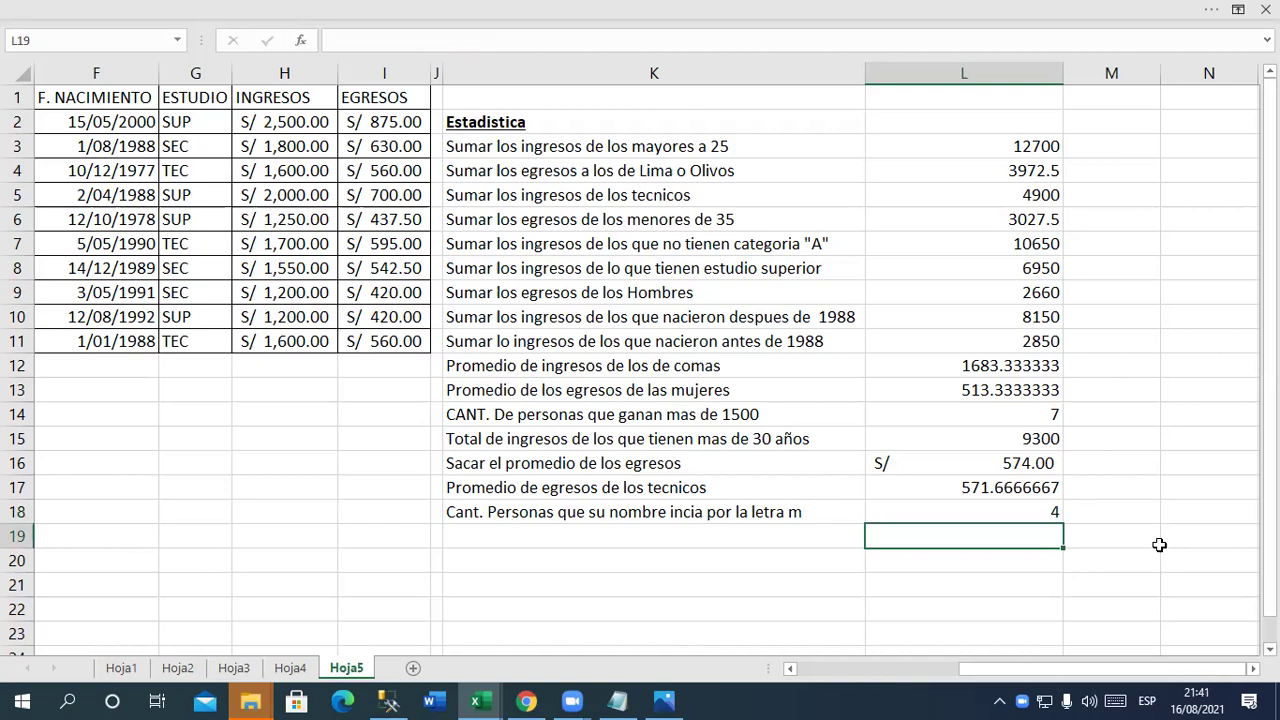
left_click_drag(1072, 670, 834, 672)
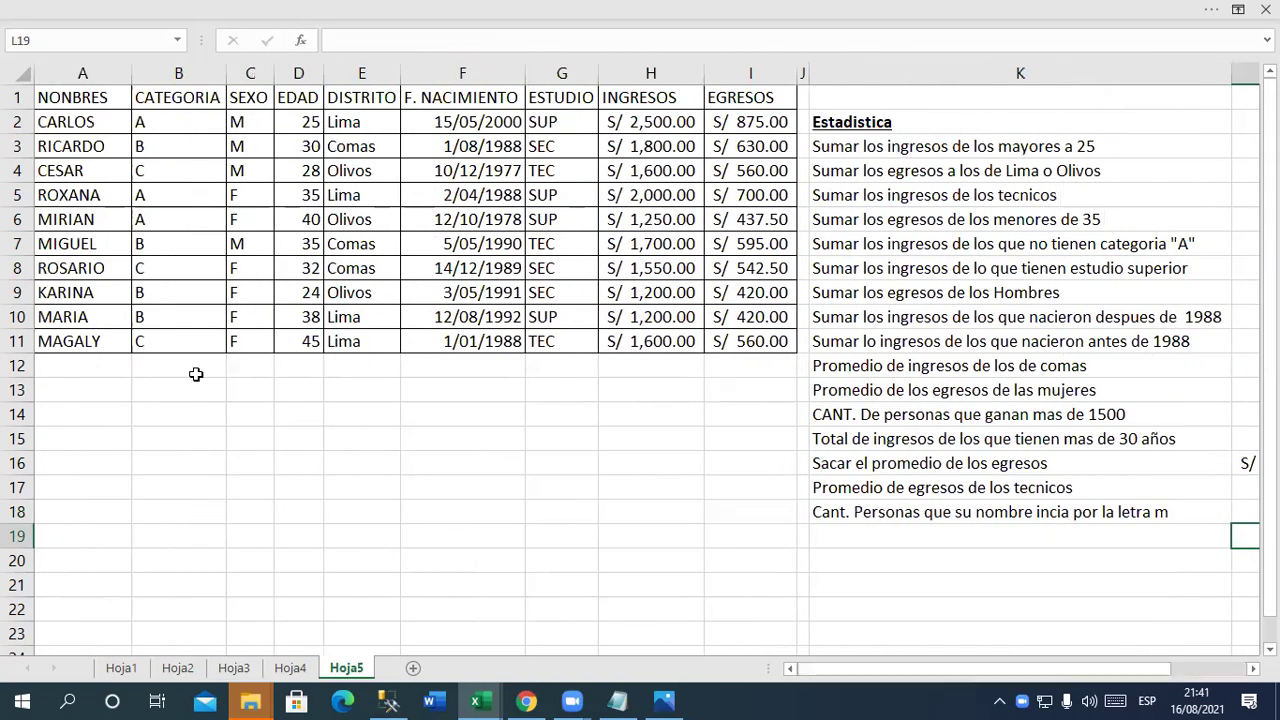
left_click(48, 218)
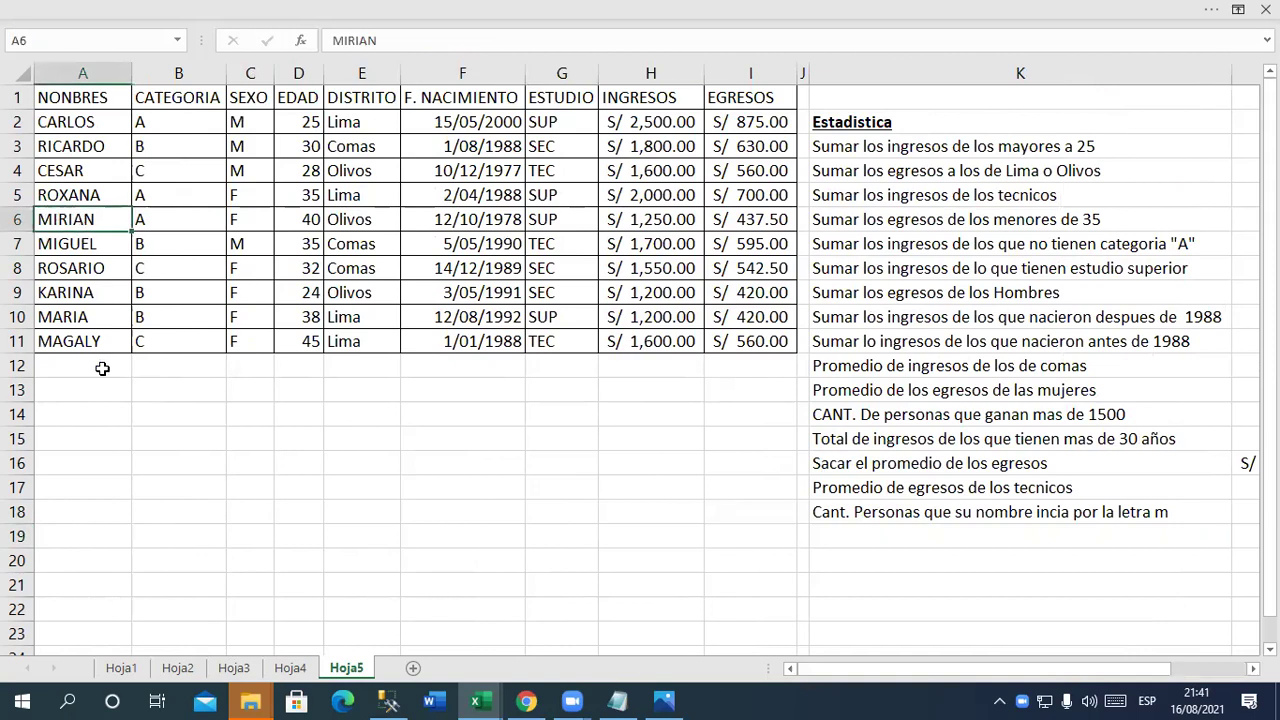
left_click(92, 244)
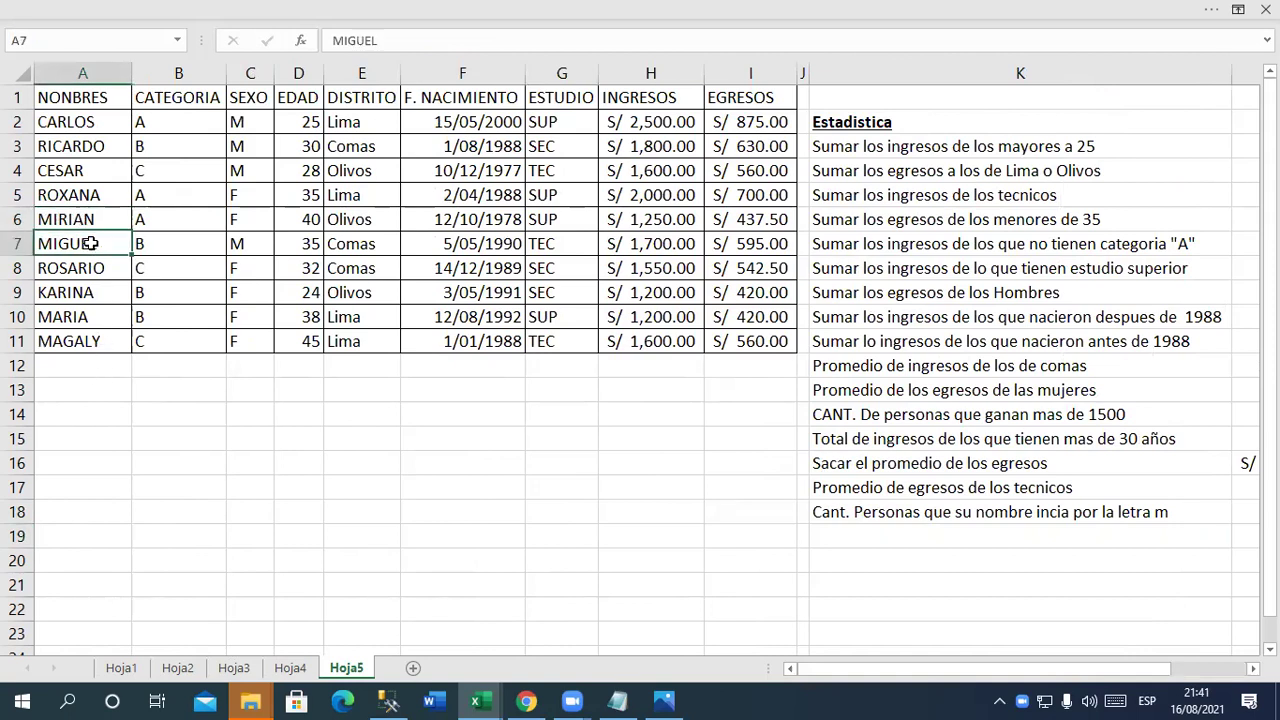
left_click(102, 317)
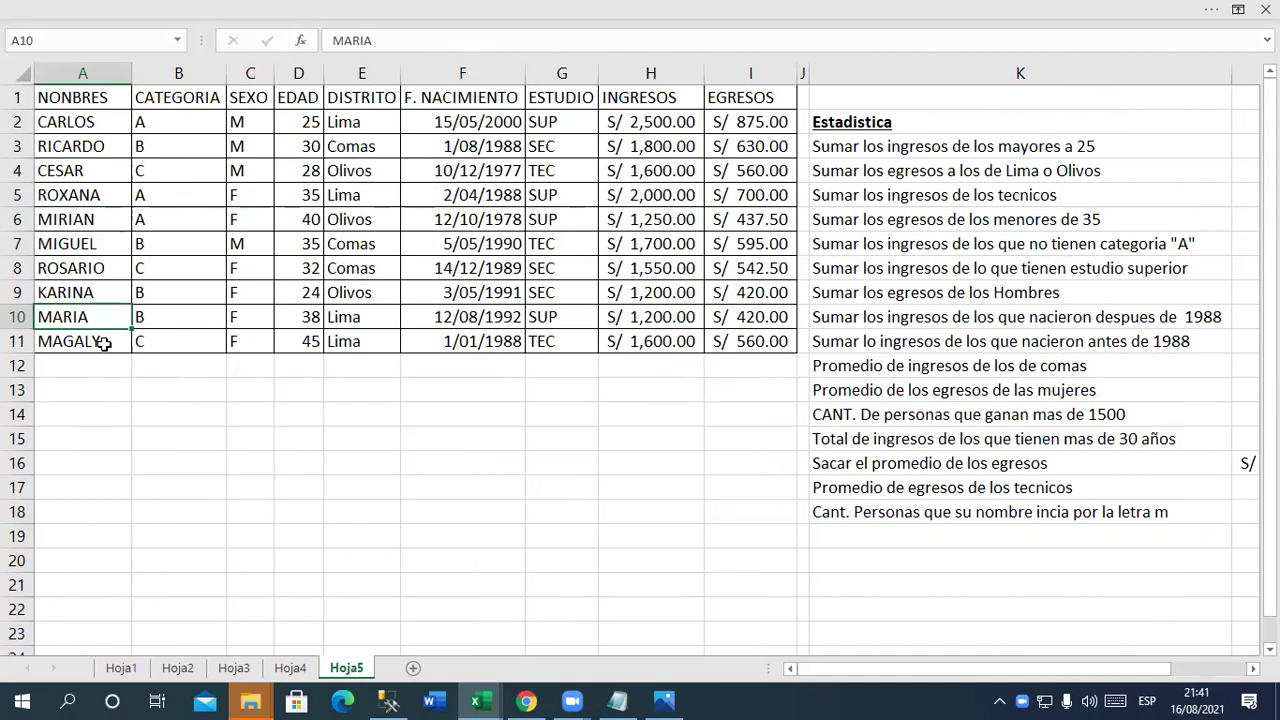
left_click(104, 343)
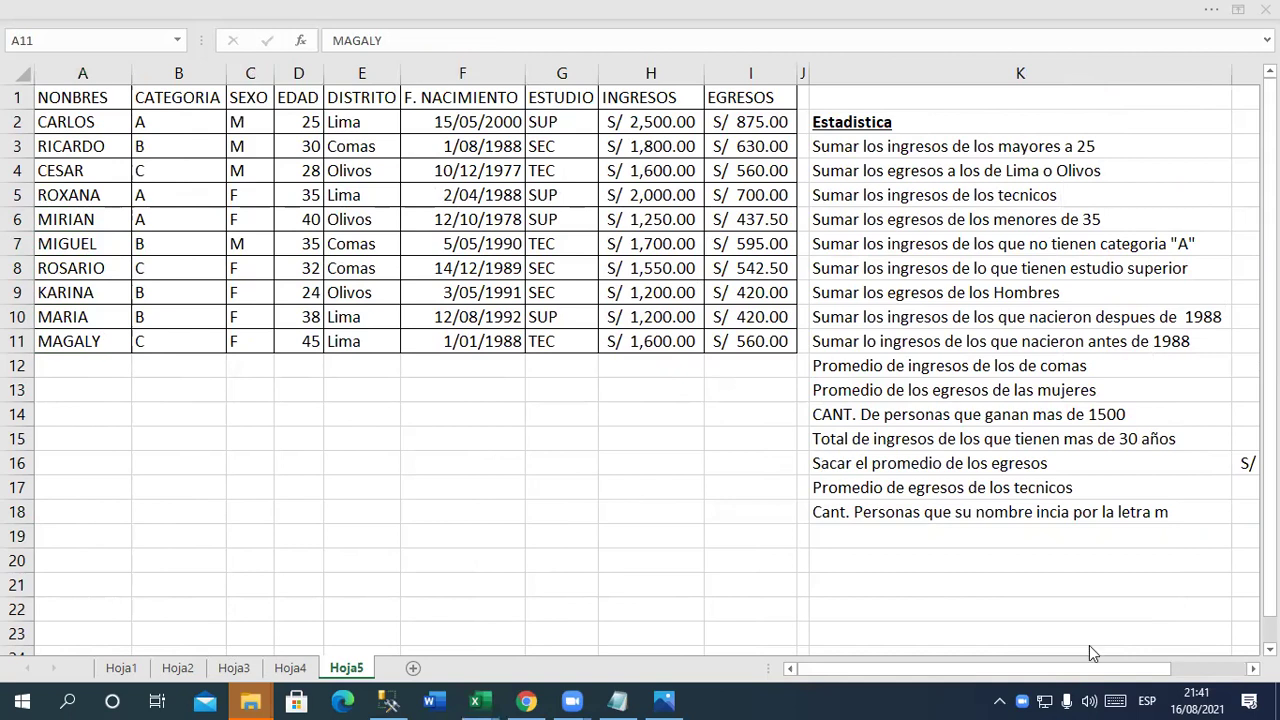
scroll(1089, 645, "right", 5)
double_click(1055, 522)
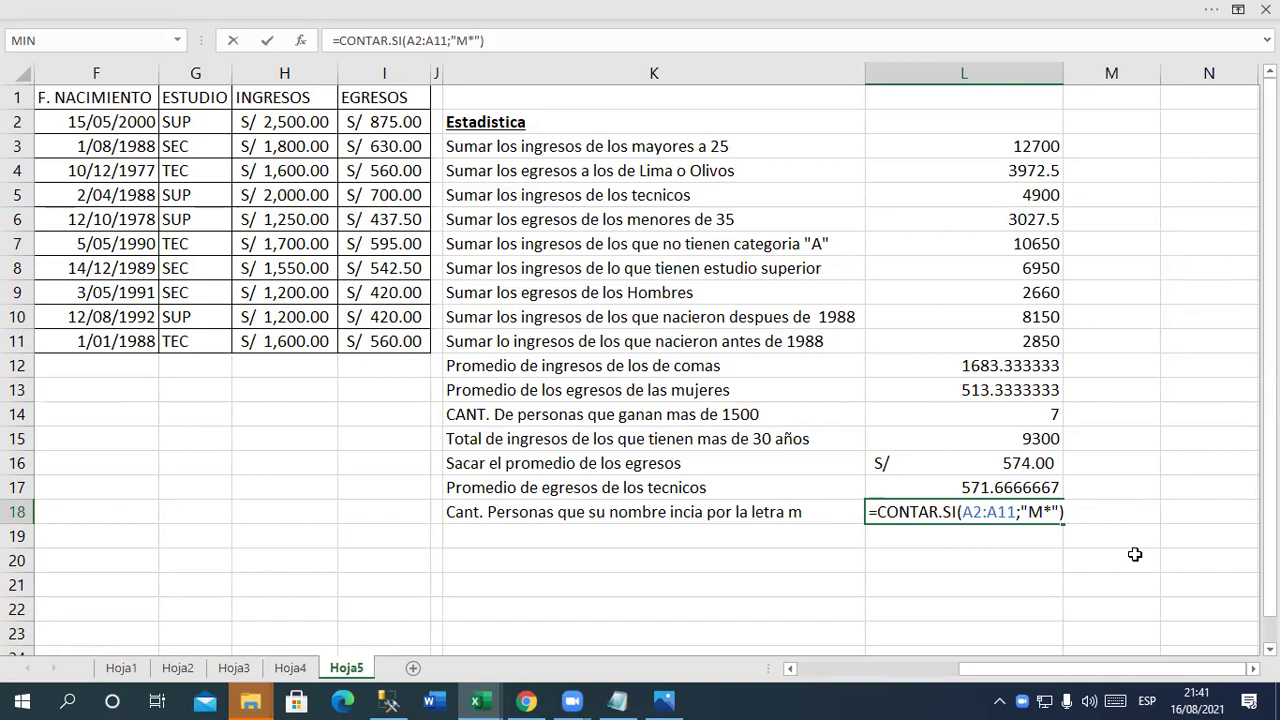
Commit the L18 CONTAR.SI formula so it shows 4, moving to K19
left_click(745, 183)
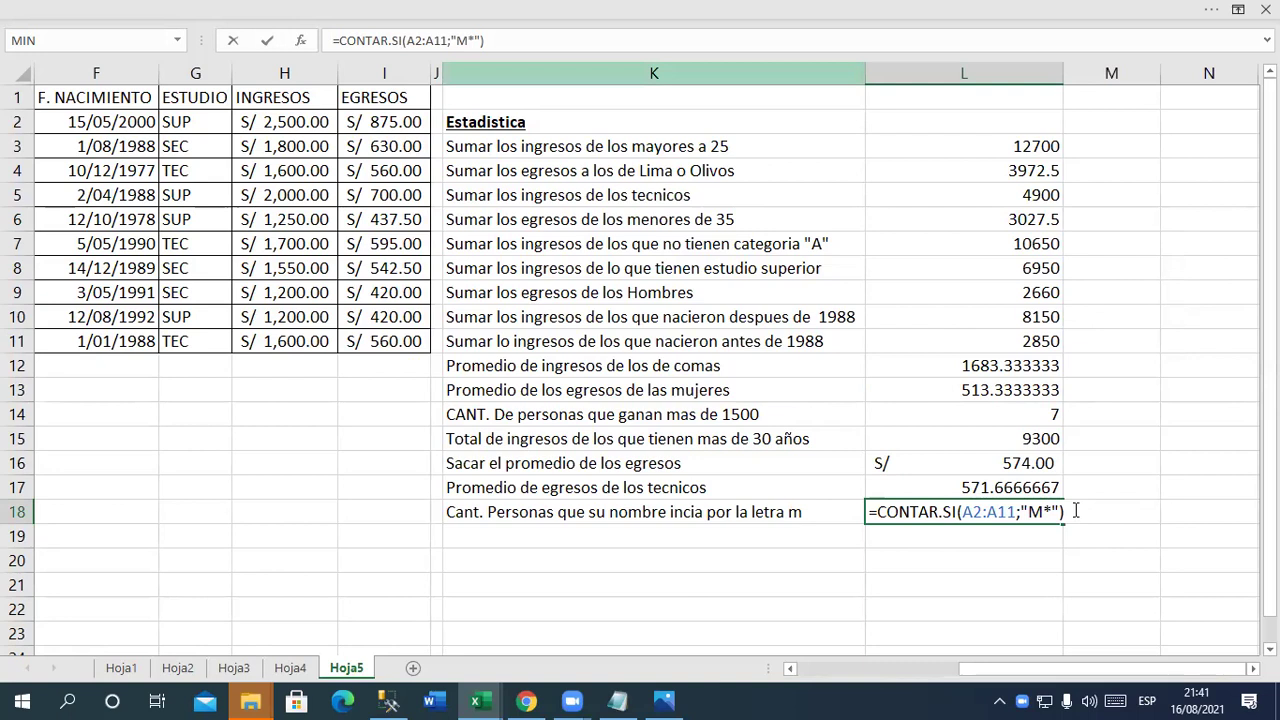
key("Return")
key("Left")
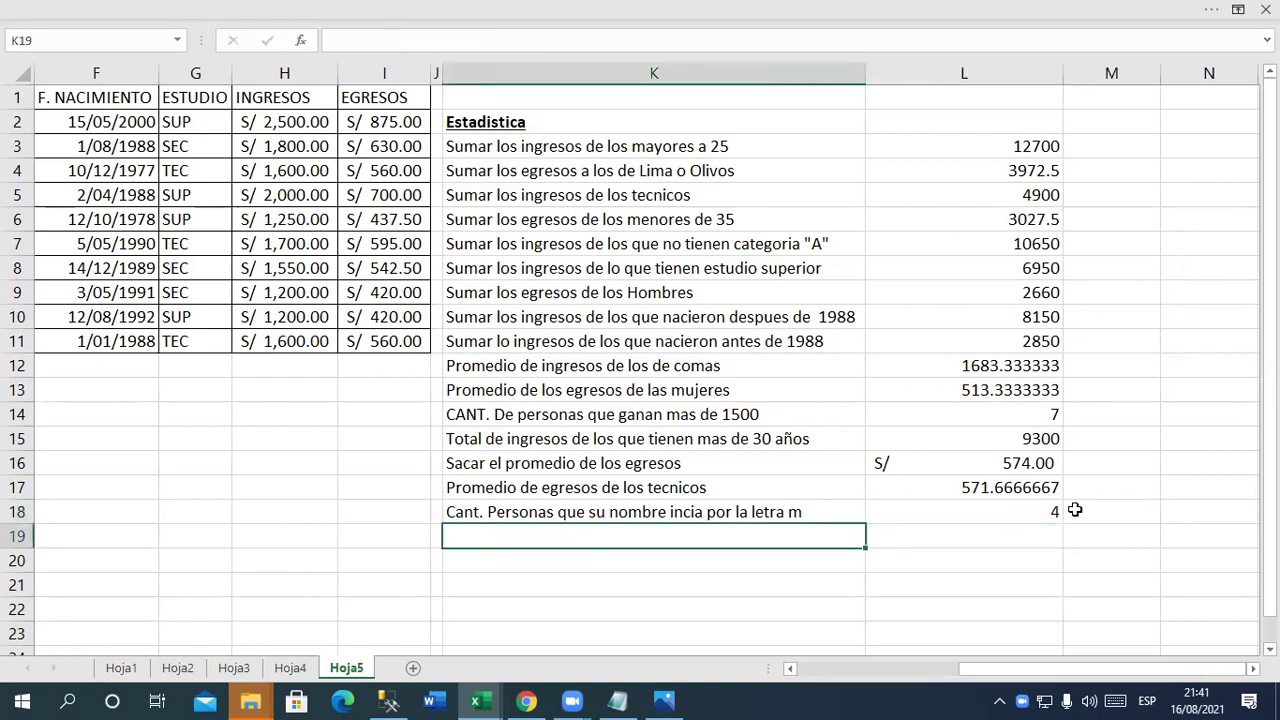
scroll(1074, 510, "down", 2)
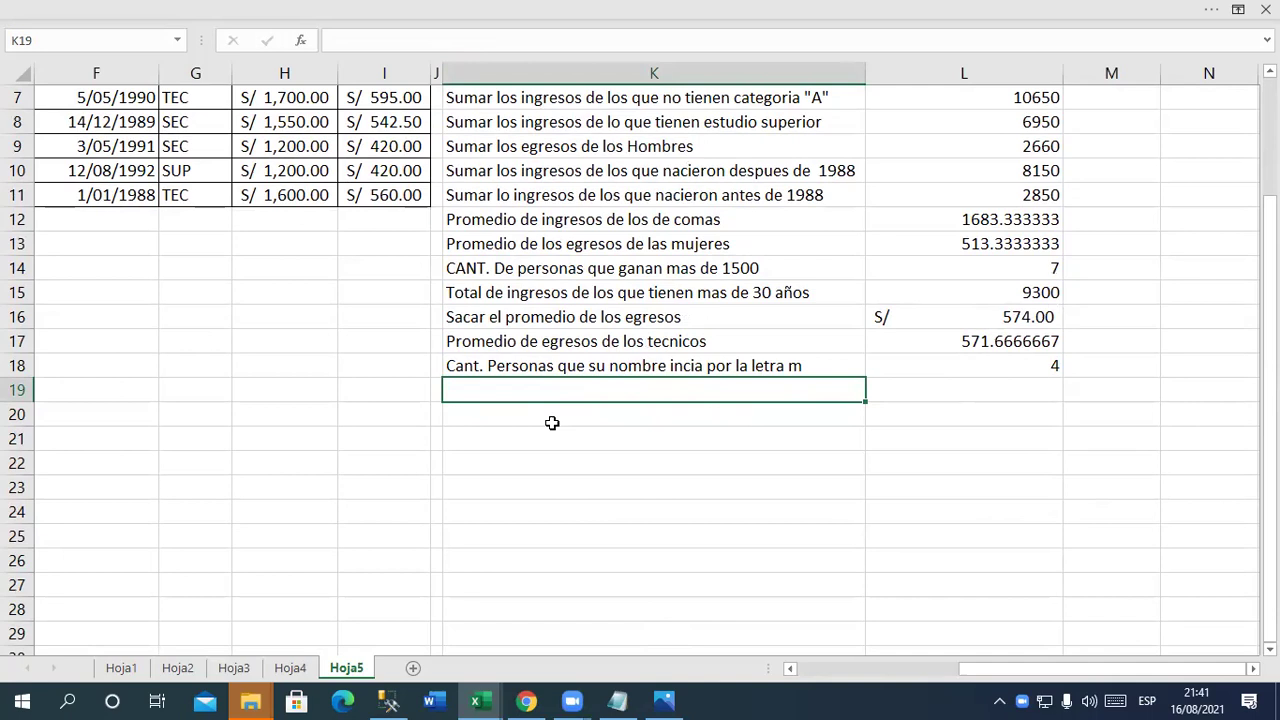
scroll(580, 423, "up", 2)
scroll(600, 461, "down", 2)
Reopen the L18 formula to display it, then confirm it again
double_click(968, 365)
left_click_drag(1066, 365, 869, 365)
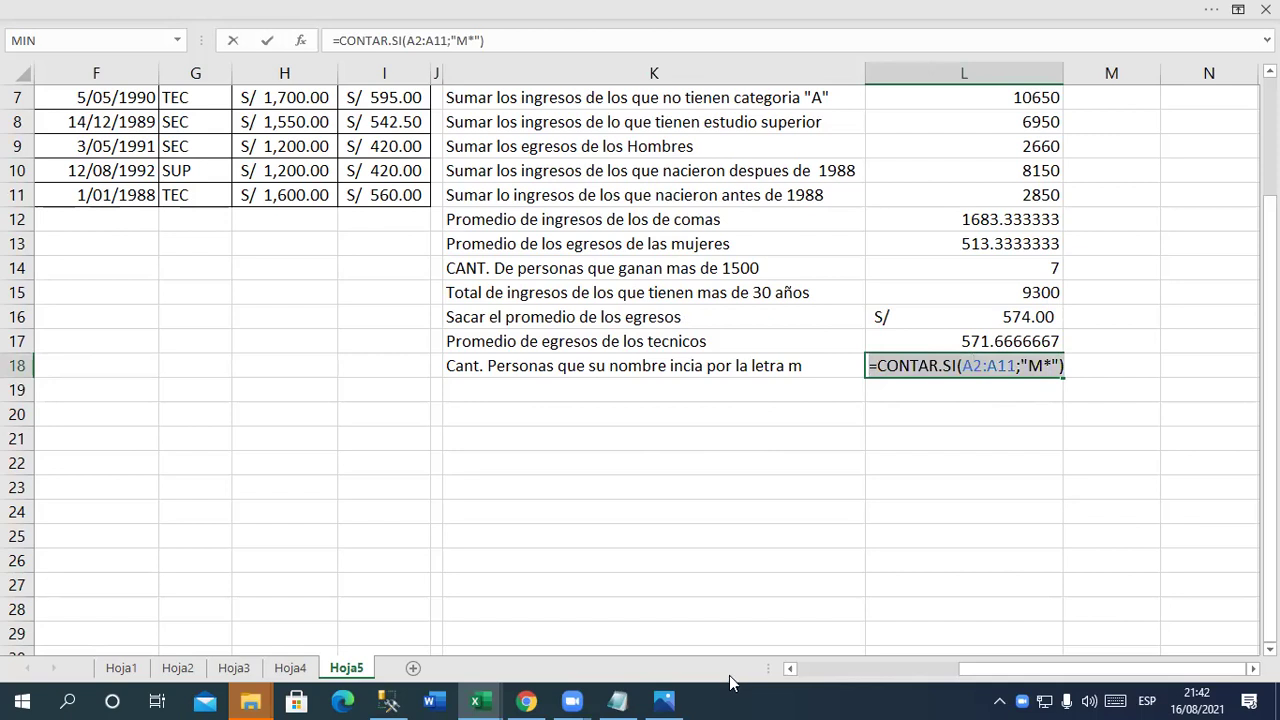
key("Return")
key("Left")
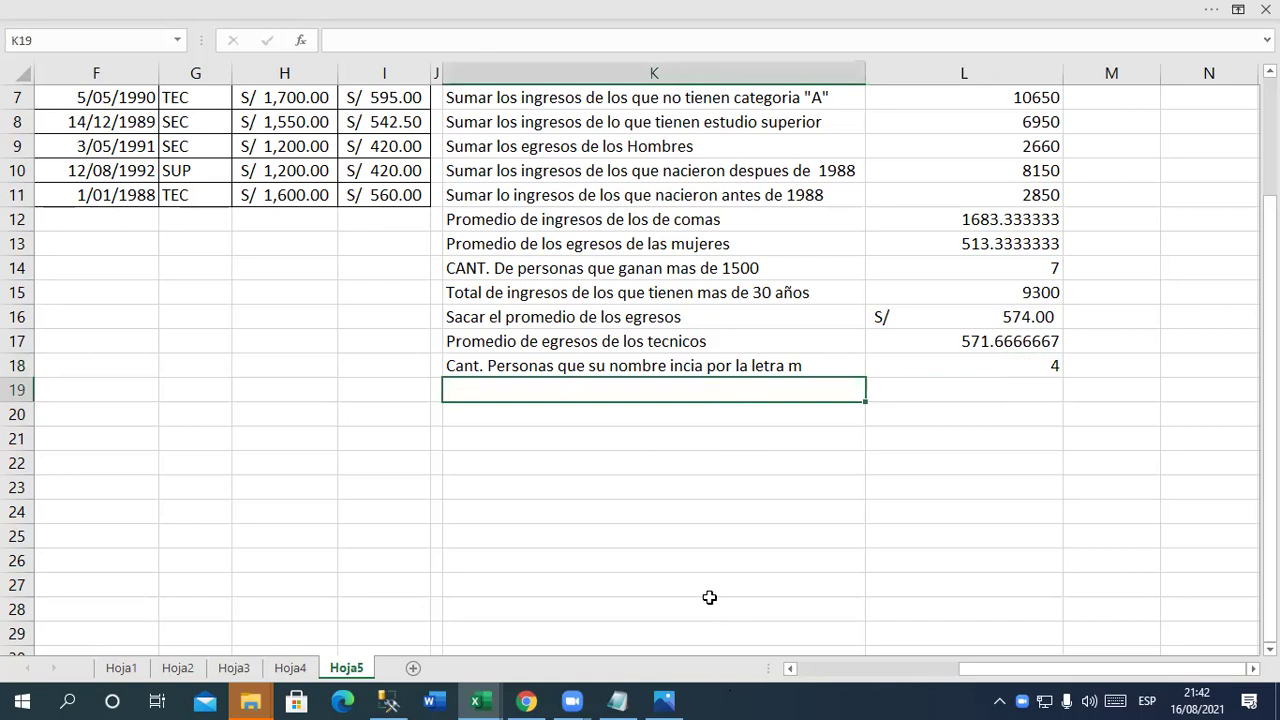
scroll(709, 600, "up", 1)
scroll(709, 600, "up", 2)
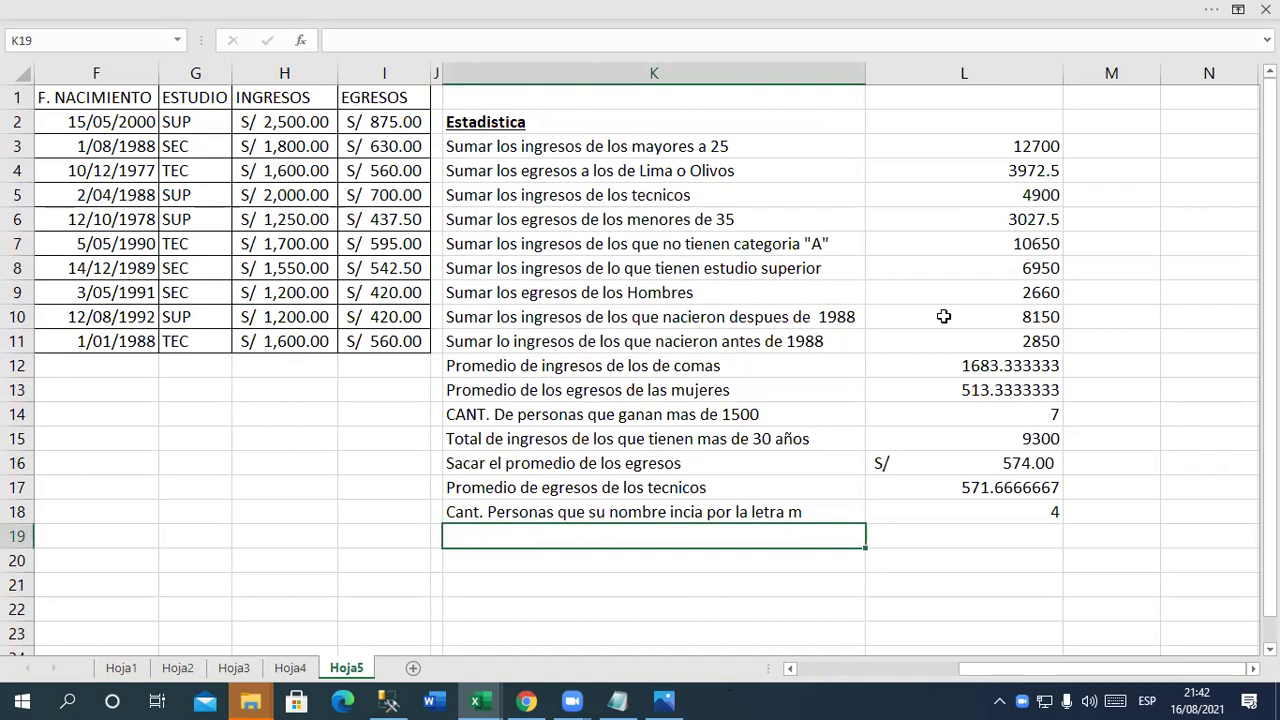
scroll(765, 490, "down", 1)
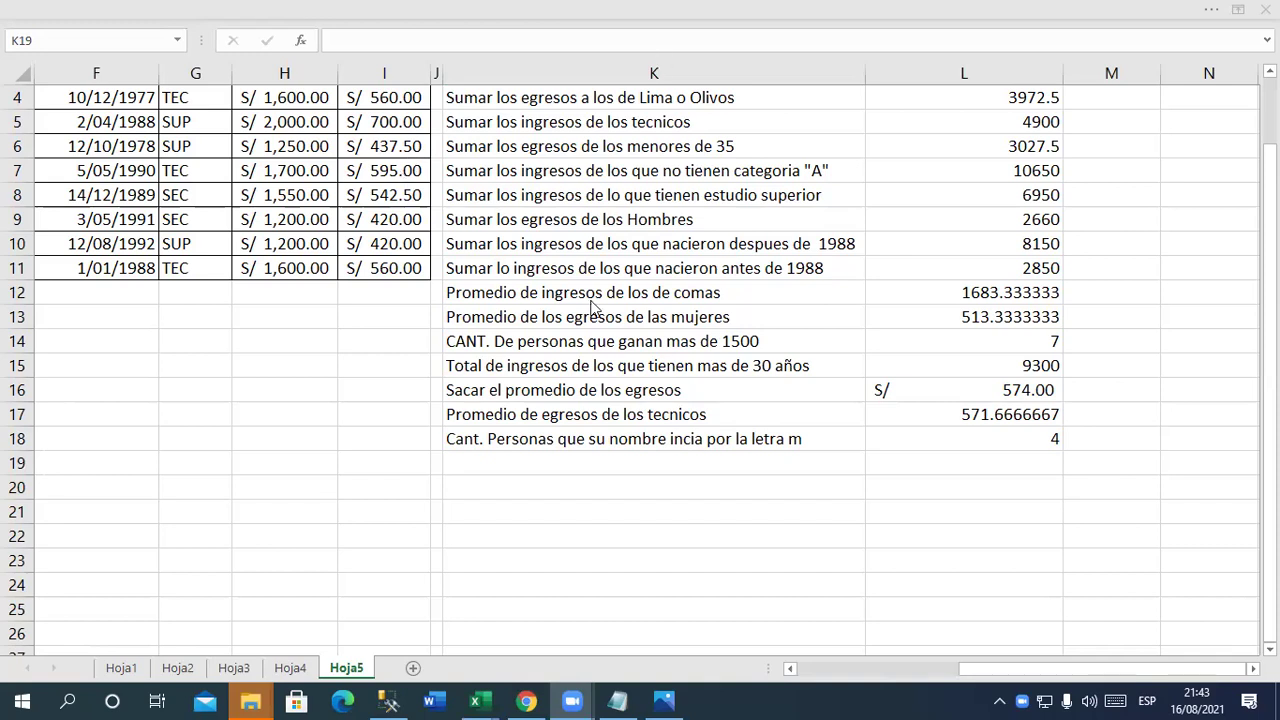
left_click(596, 462)
left_click(686, 460)
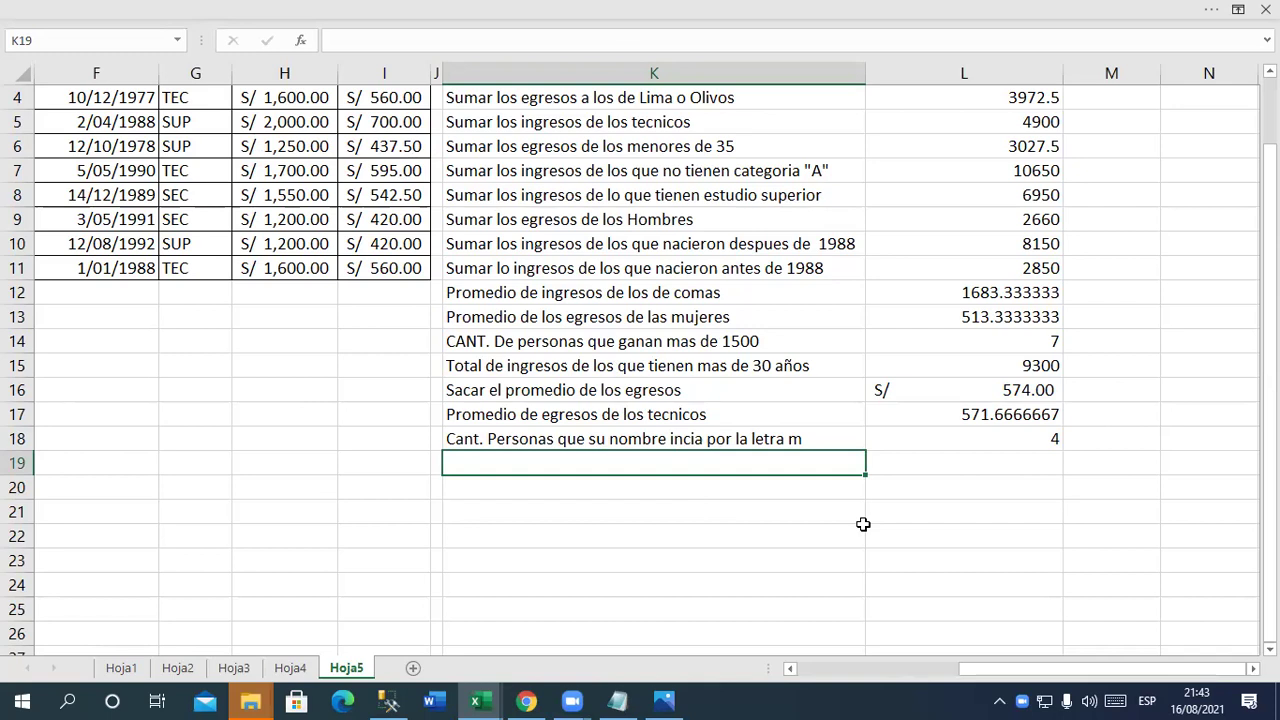
scroll(863, 524, "up", 1)
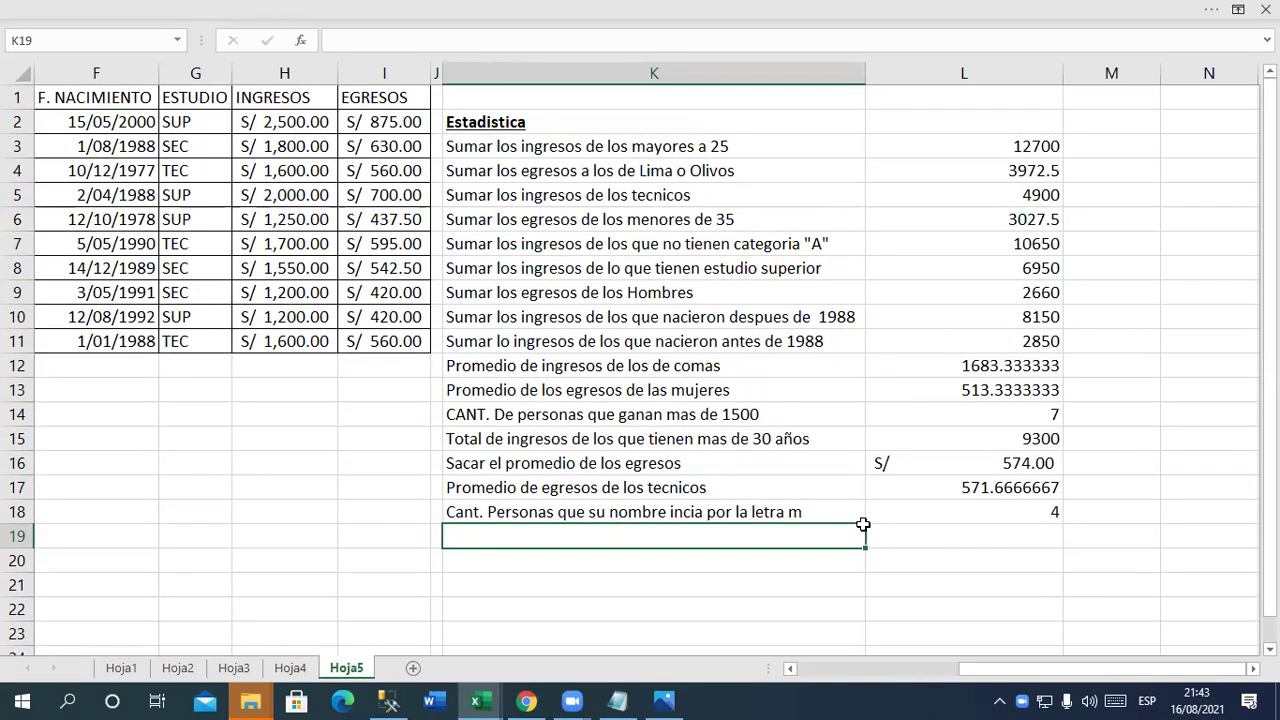